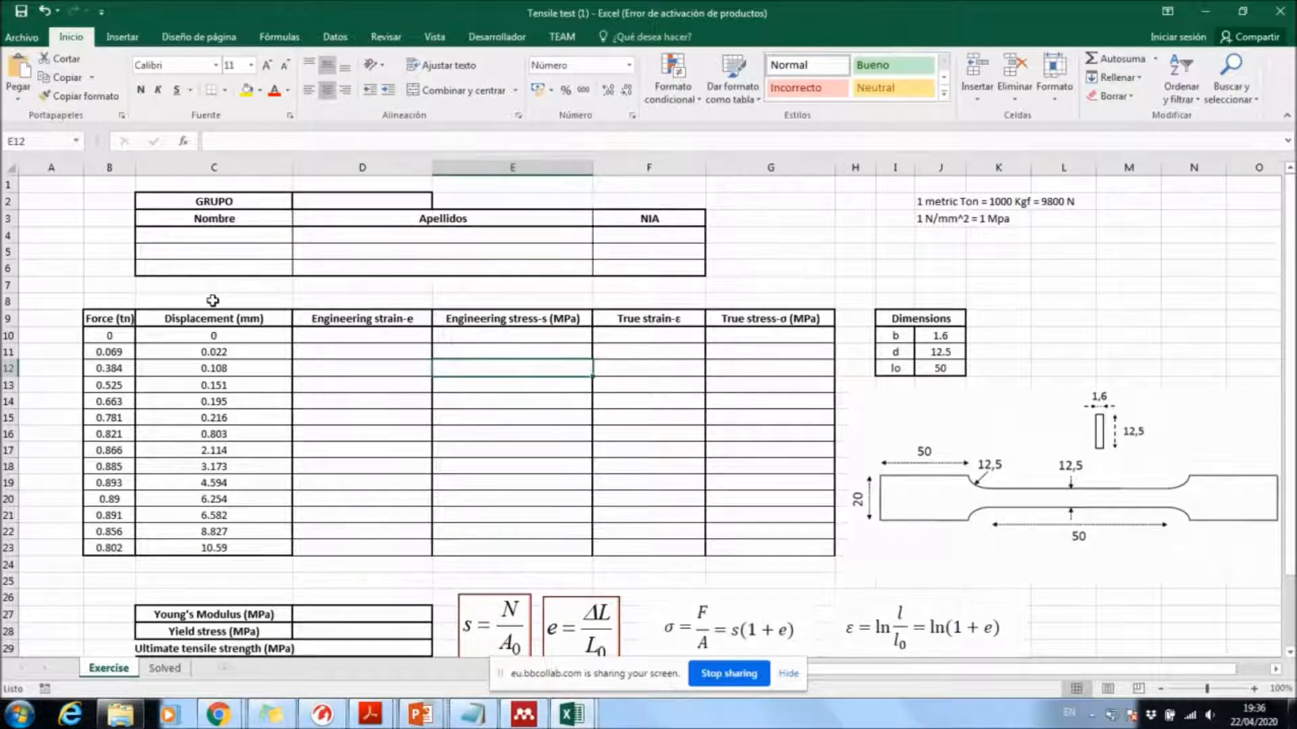
Step: Review the start of the Force and Displacement data in the tensile test table
key(Up)
key(Up)
key(Left)
key(Left)
key(Left)
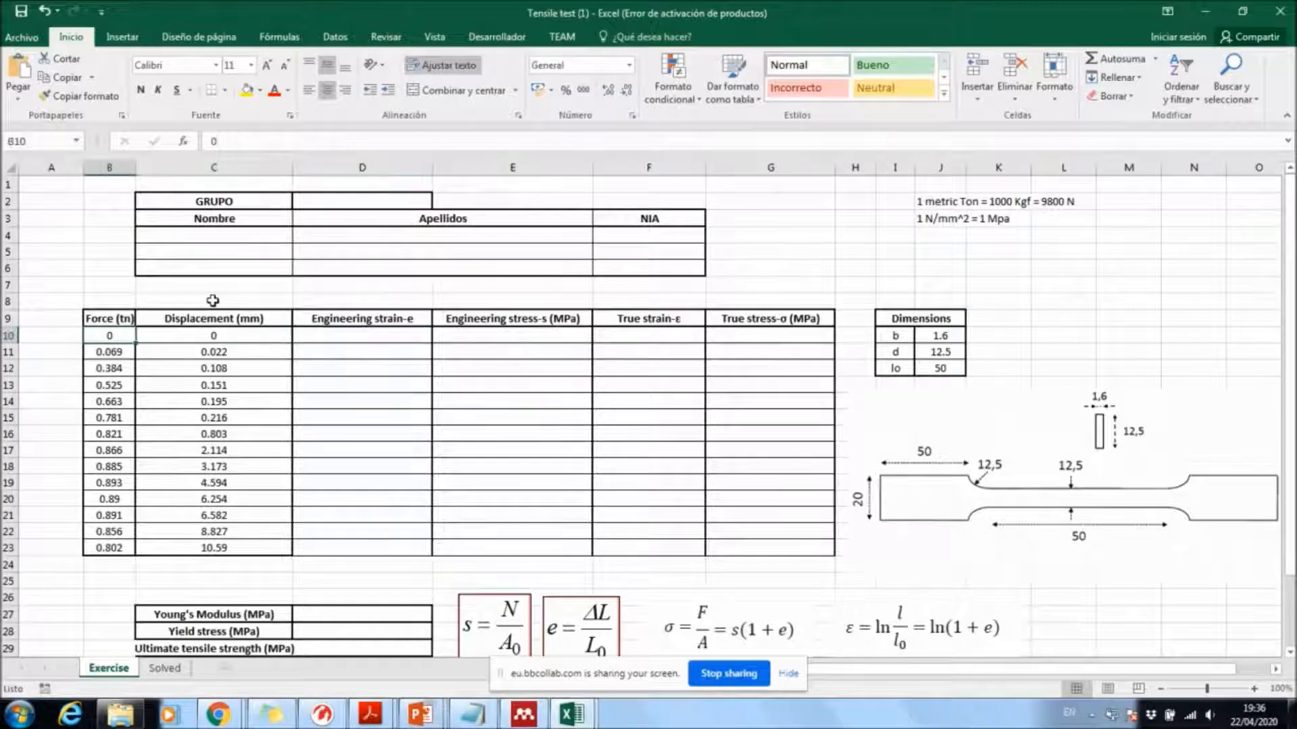
key(shift+Right)
key(shift+Down)
key(shift+Down)
key(Up)
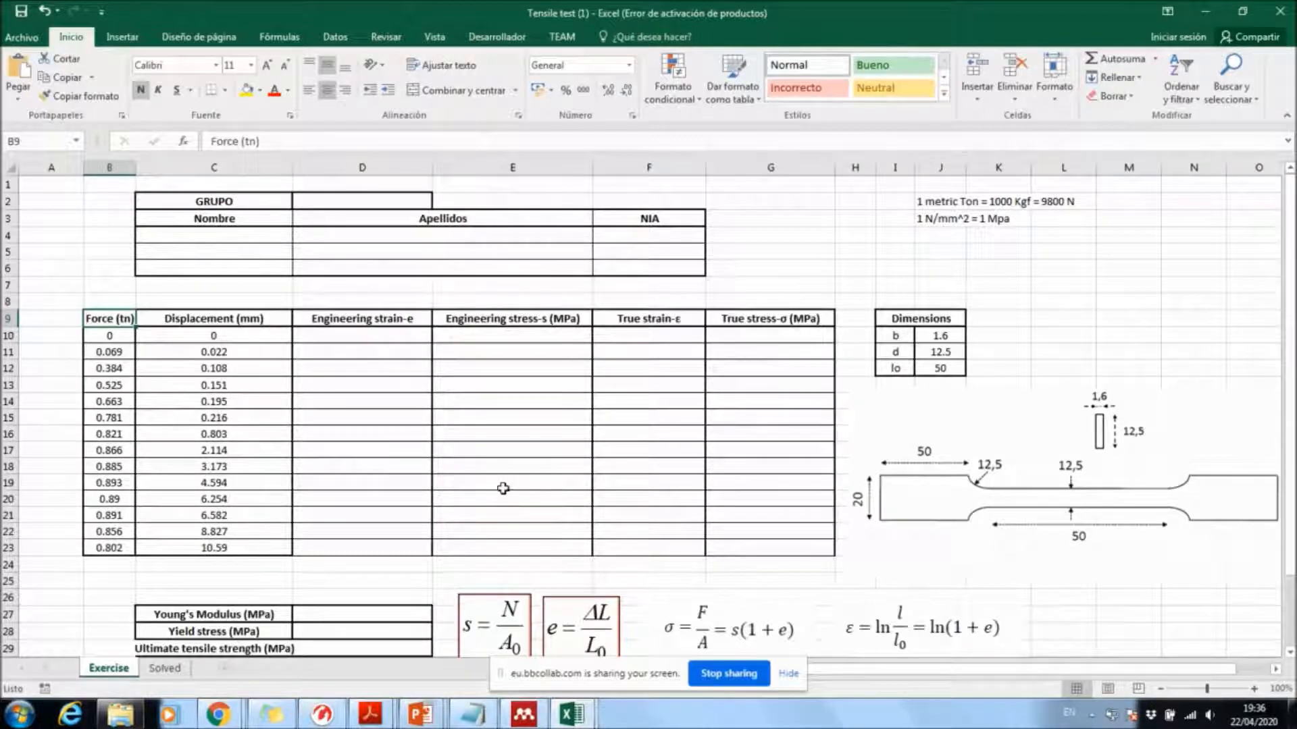
Step: Check which results are requested below the table: Young's modulus, yield stress and ultimate tensile strength
scroll(311, 550, down, 1)
scroll(290, 559, up, 1)
scroll(297, 561, down, 1)
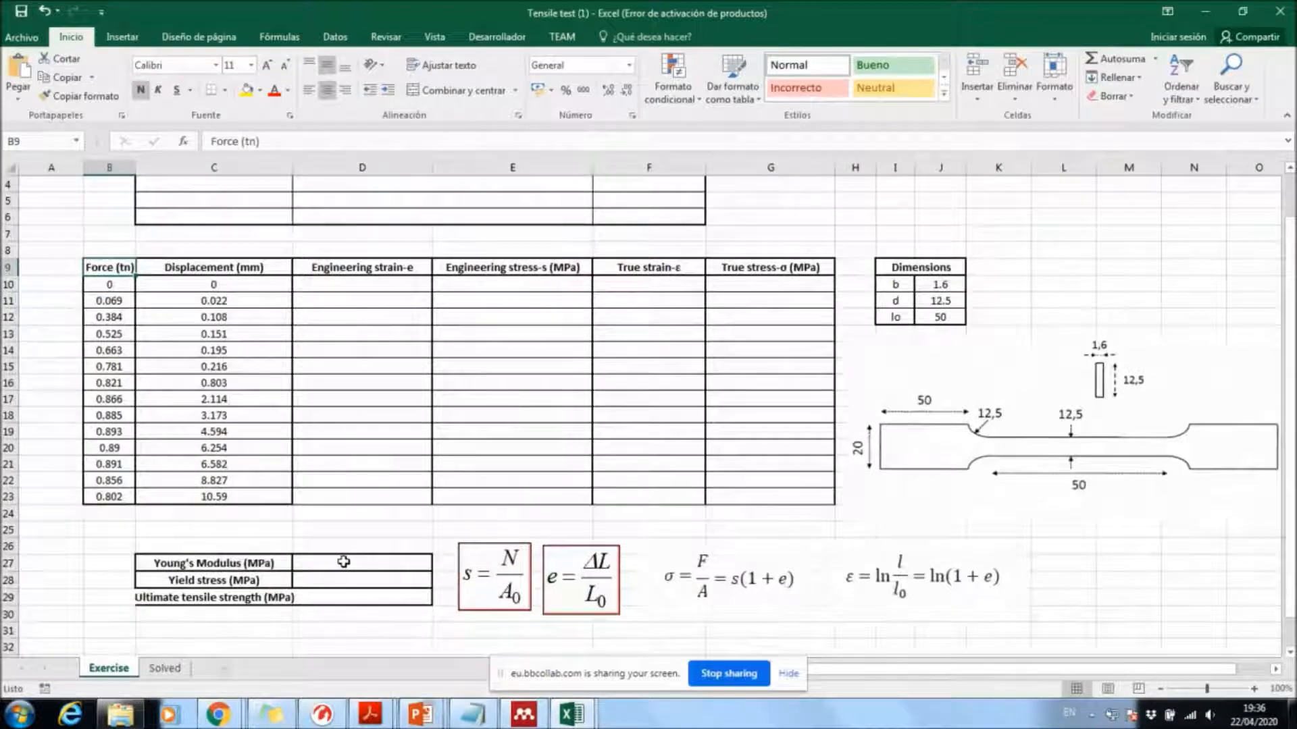
click(228, 563)
click(246, 581)
click(254, 598)
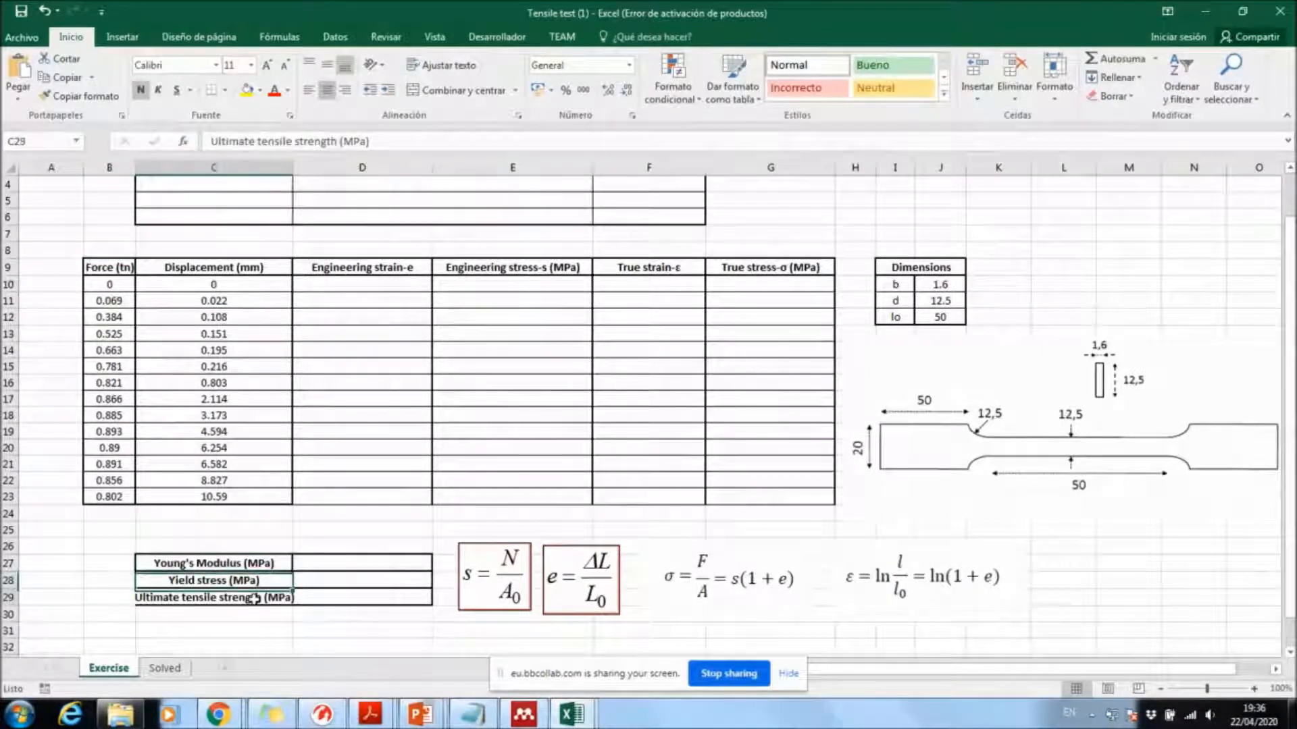
scroll(608, 405, up, 1)
click(998, 302)
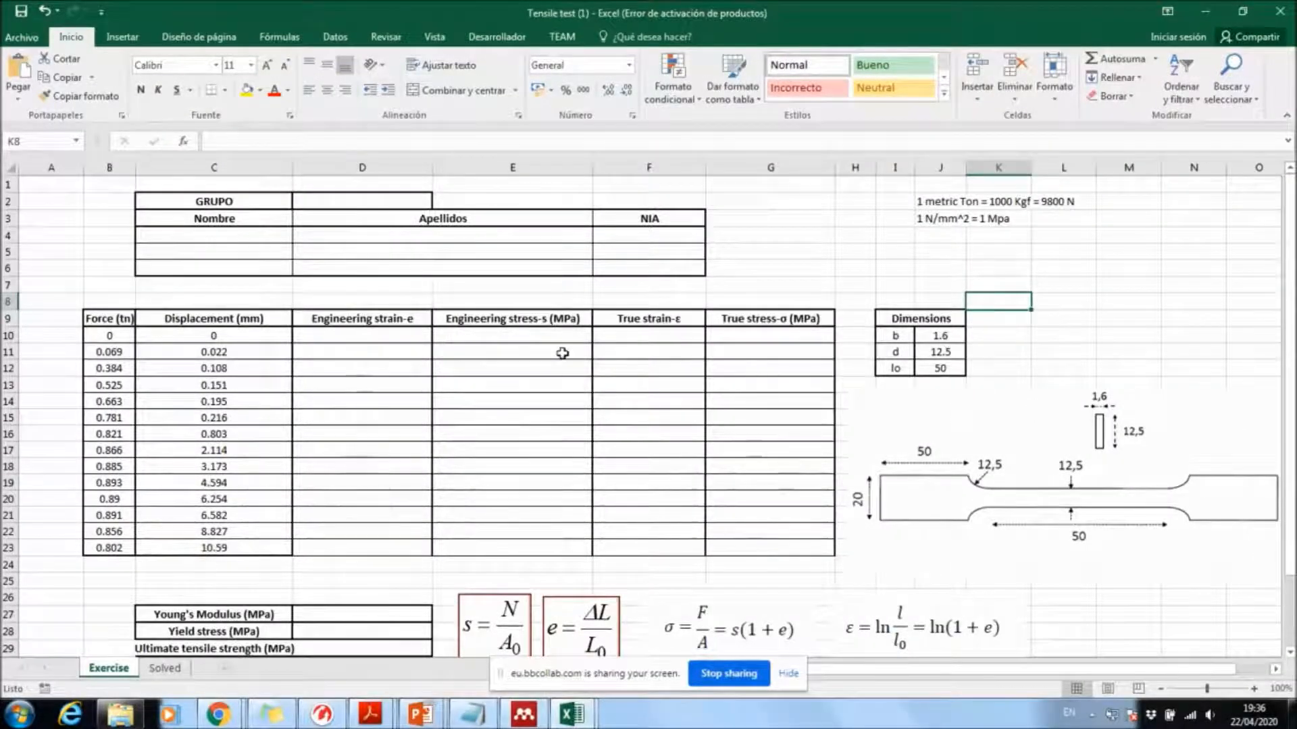
Step: Examine the Force and Displacement columns with their units, and the note converting metric tons to newtons
drag(108, 319, 105, 548)
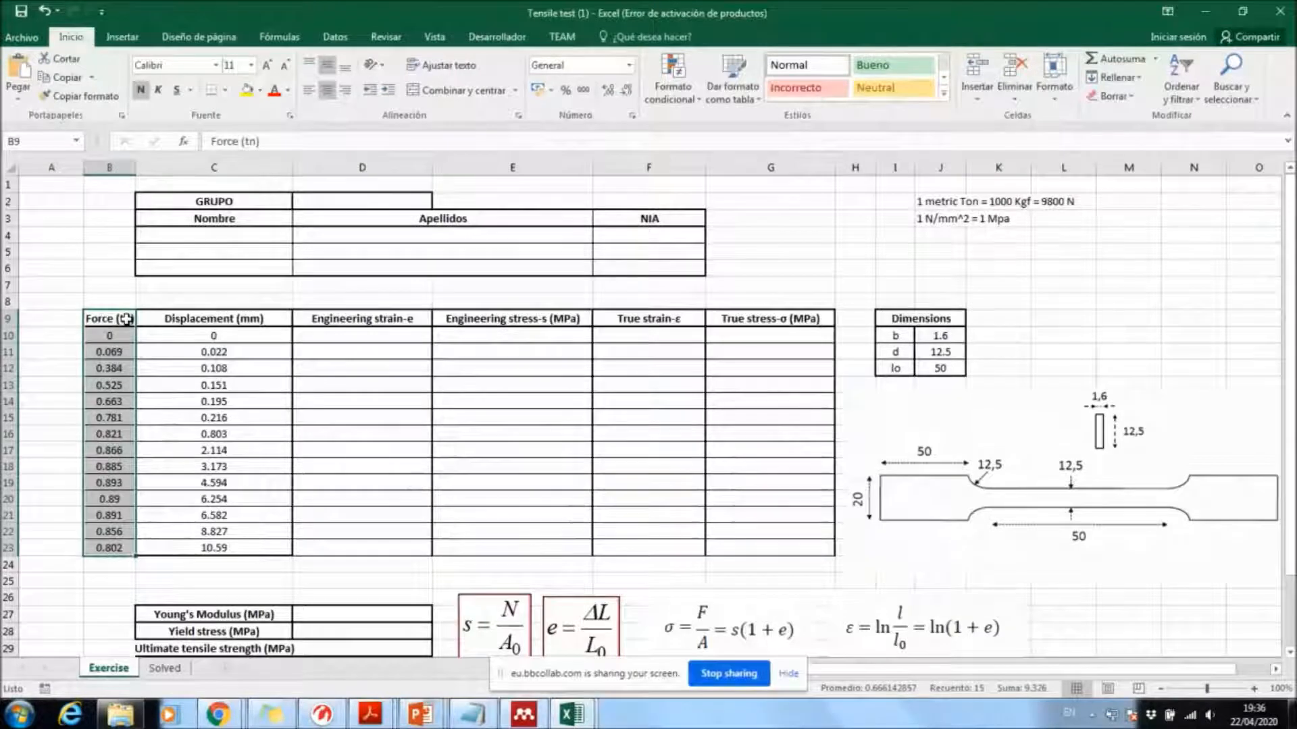
click(125, 319)
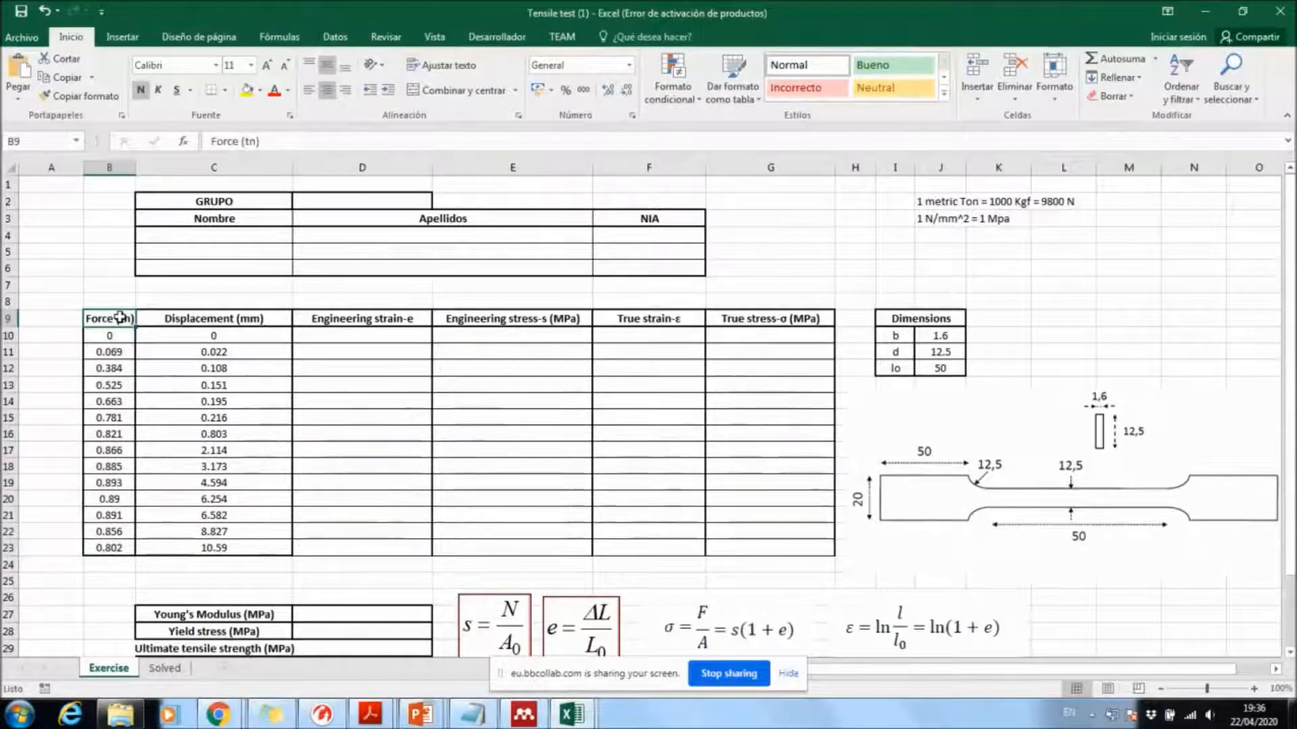
click(930, 202)
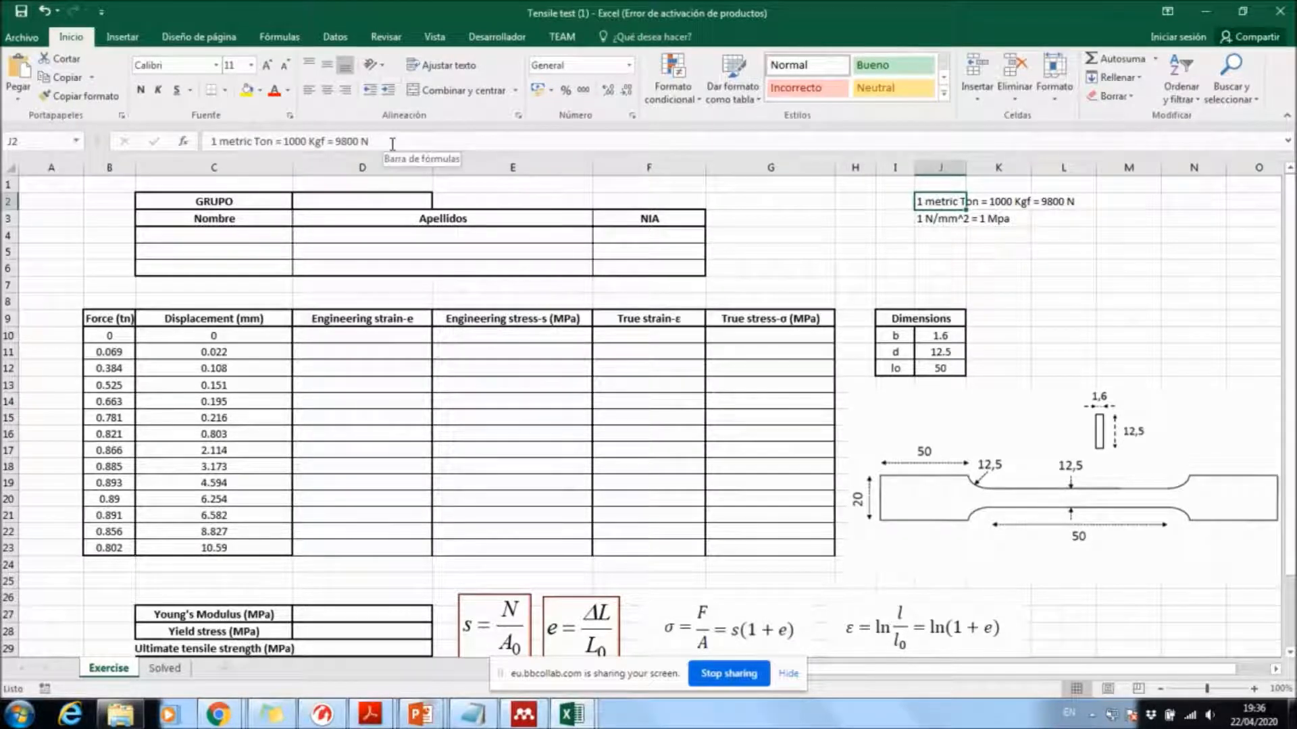
drag(258, 320, 237, 548)
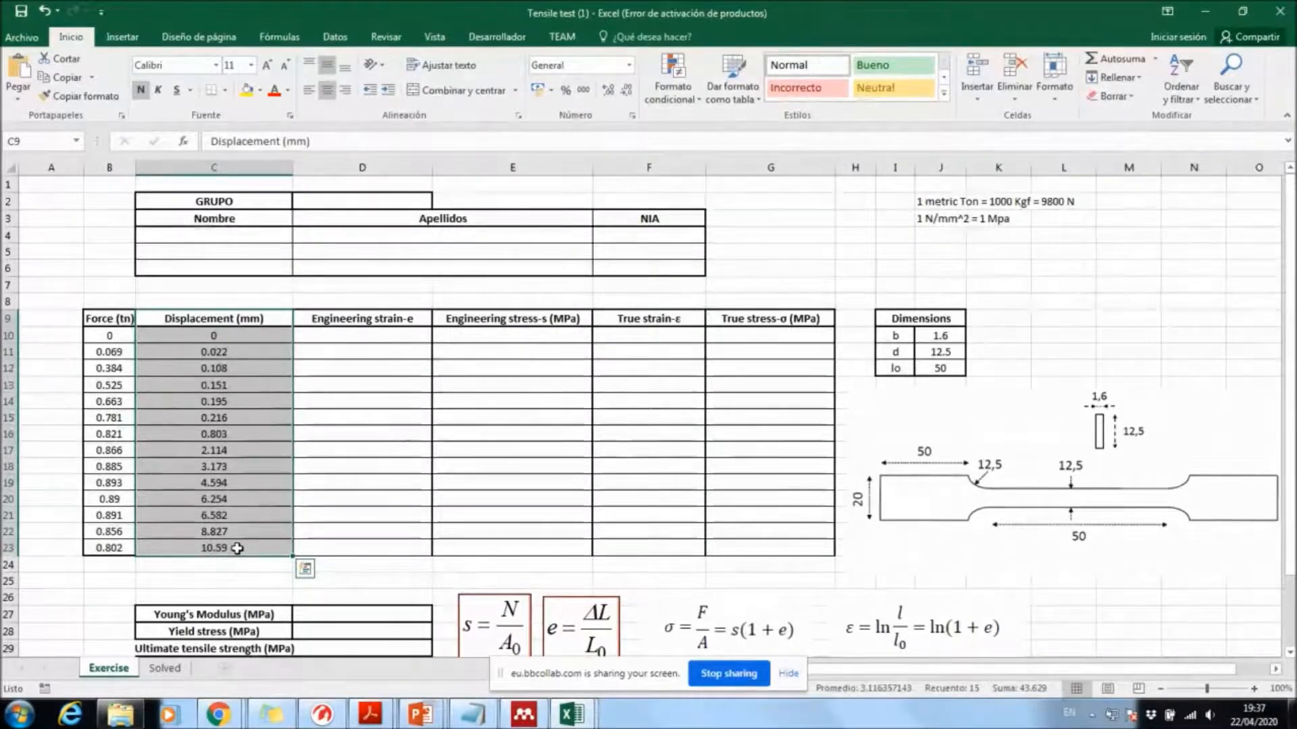
click(246, 334)
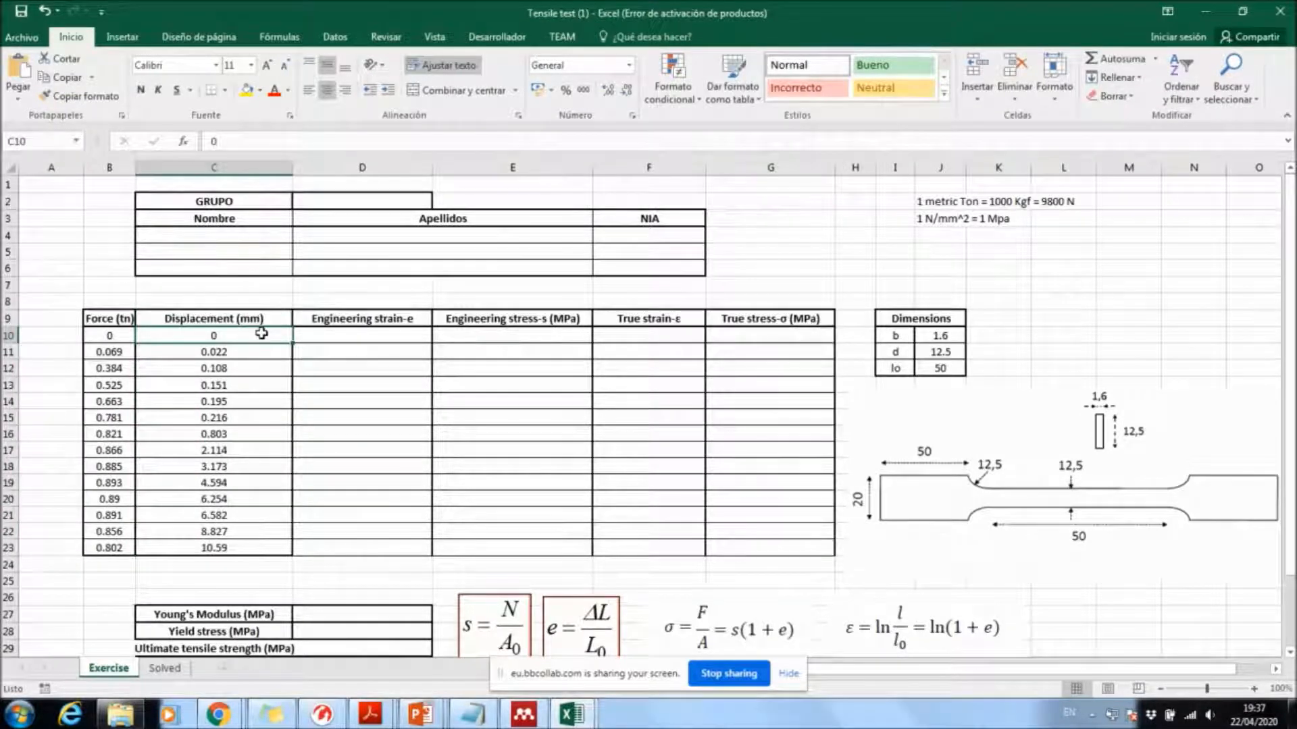
drag(262, 334, 261, 544)
click(631, 400)
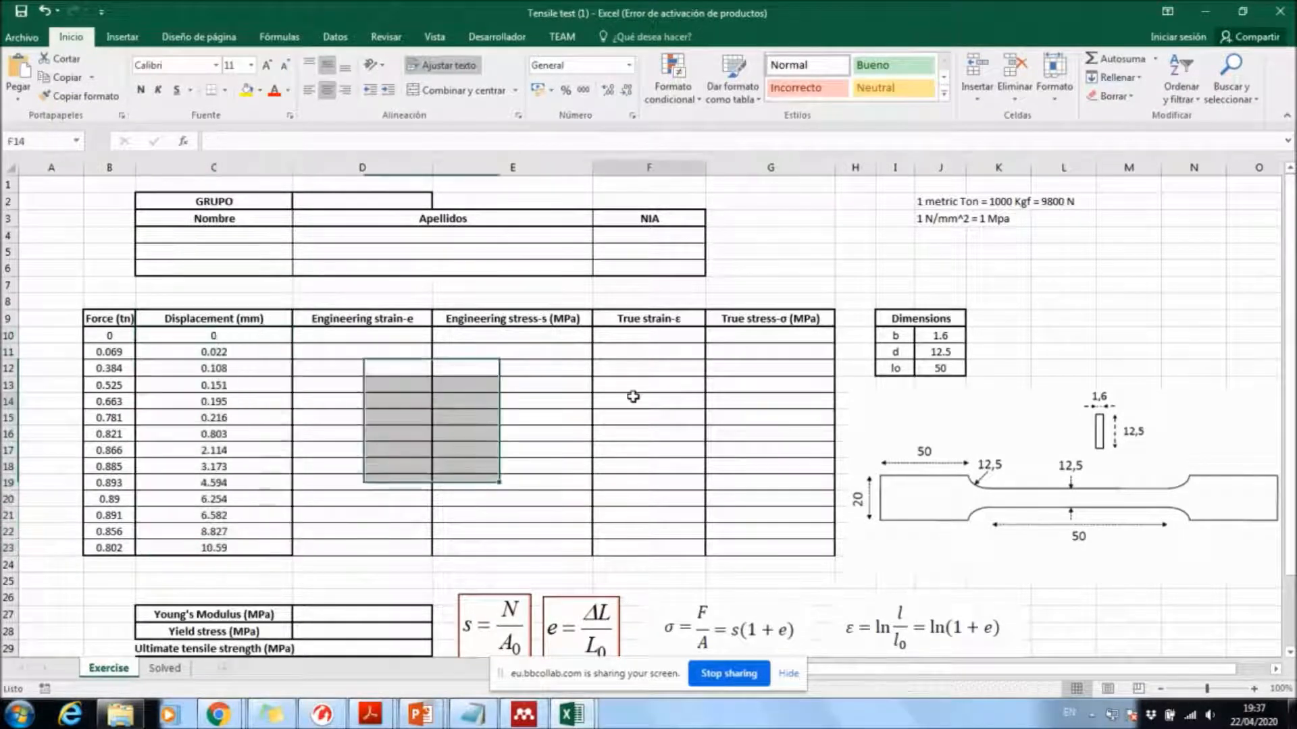
Step: Compare the specimen dimensions b, d and lo in the Dimensions table with the specimen drawing
drag(940, 334, 940, 368)
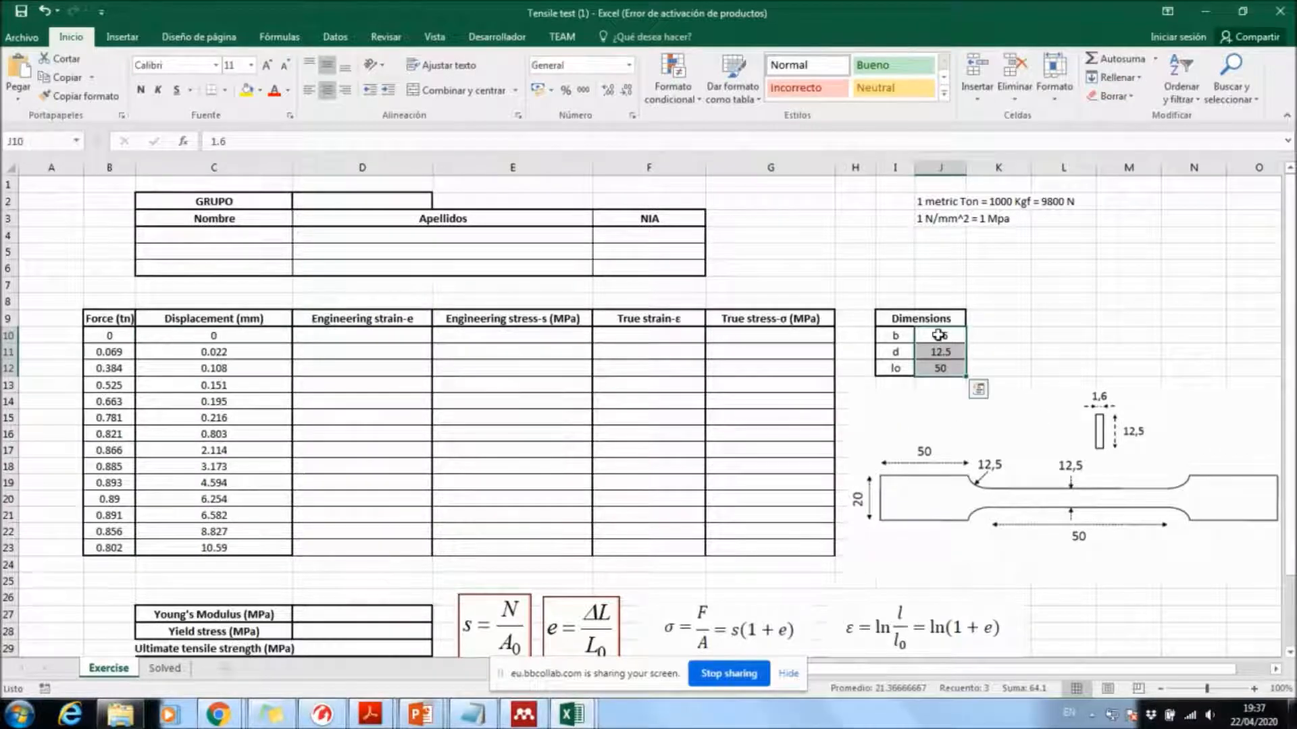
click(938, 335)
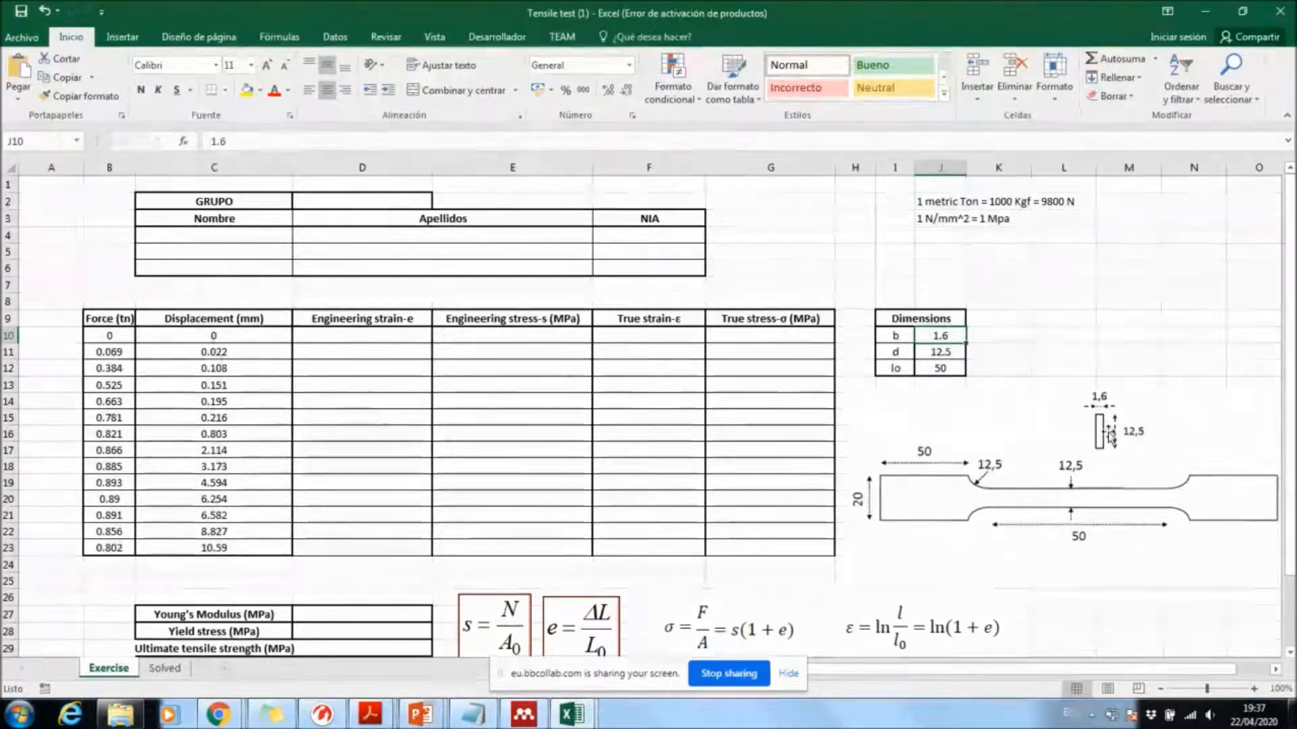
click(956, 353)
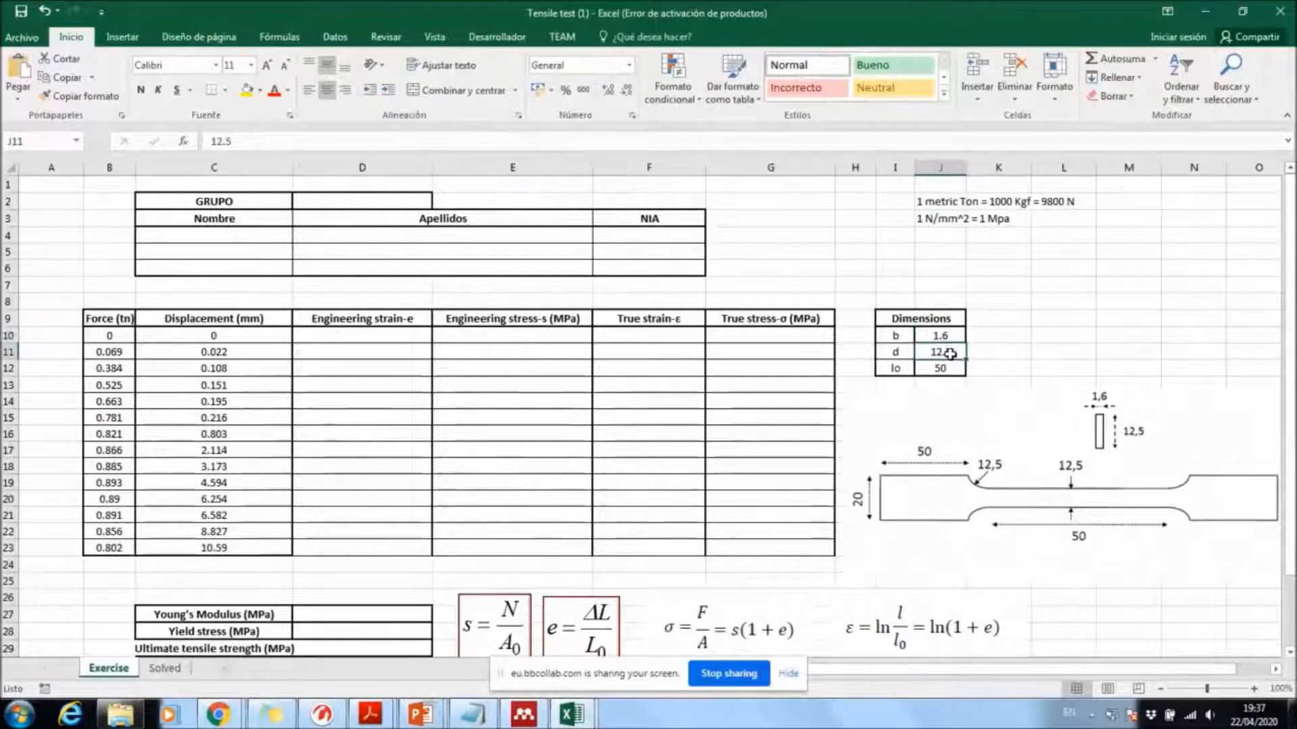
click(956, 369)
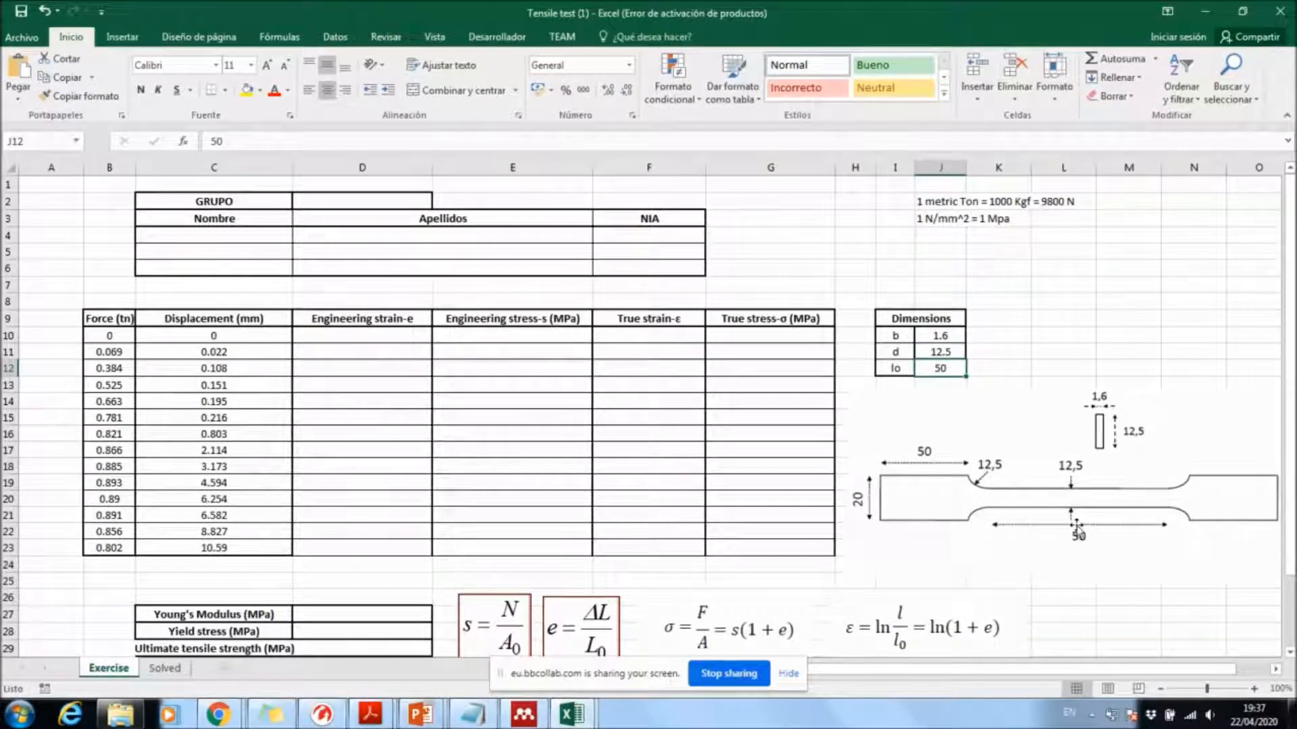
click(950, 336)
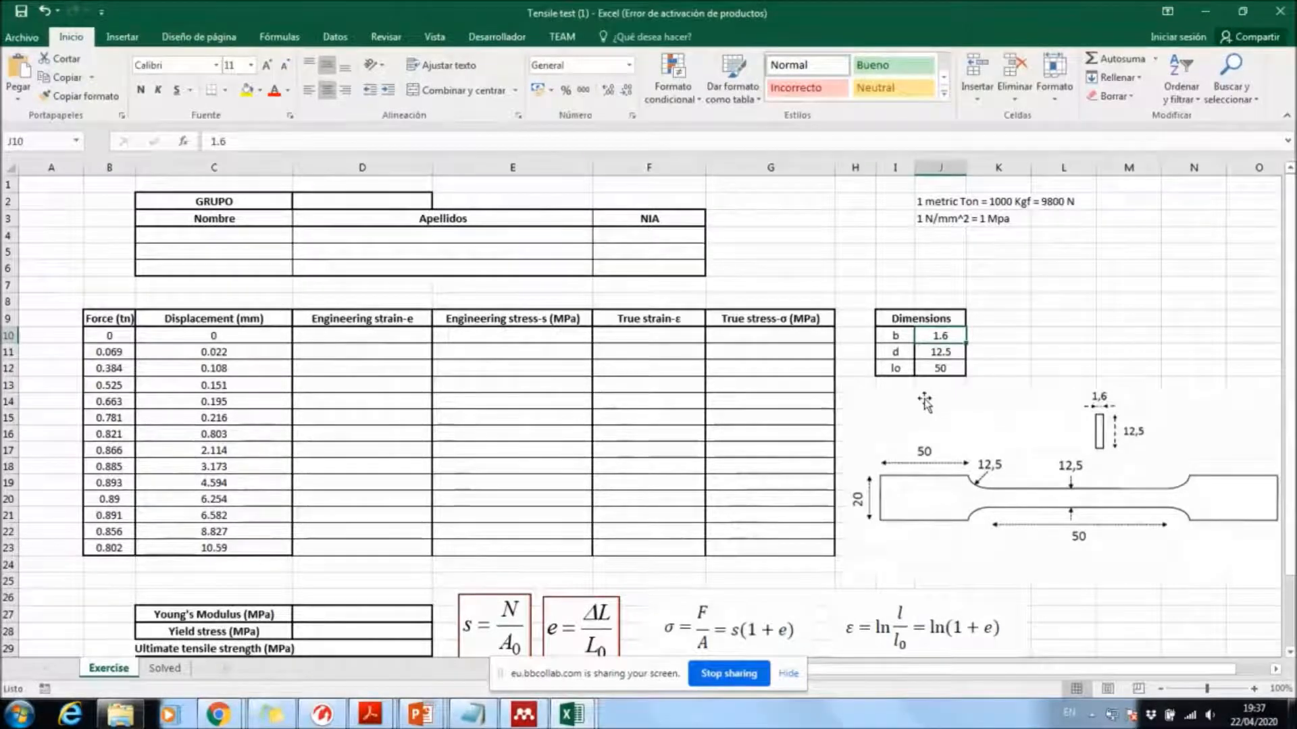
click(1041, 338)
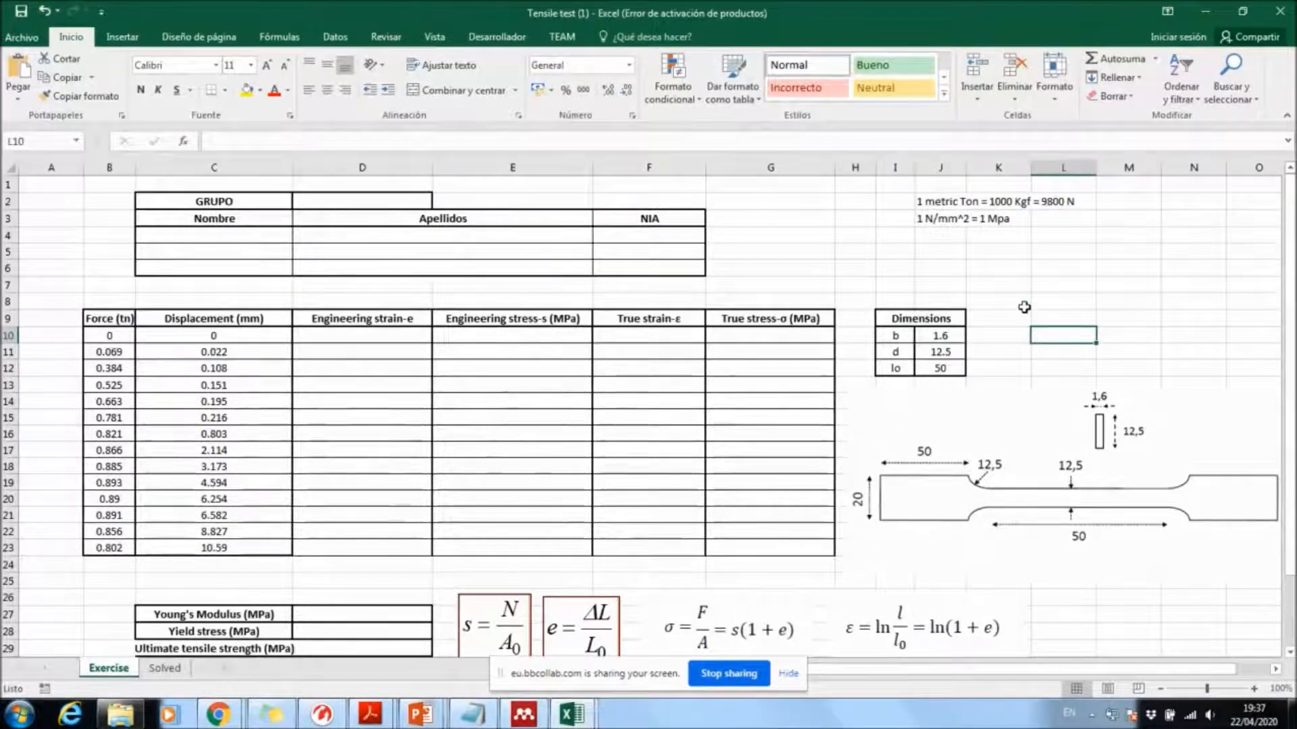
Step: Examine the four formulas below the table for engineering stress, engineering strain, true stress and true strain
scroll(1025, 307, down, 2)
click(581, 530)
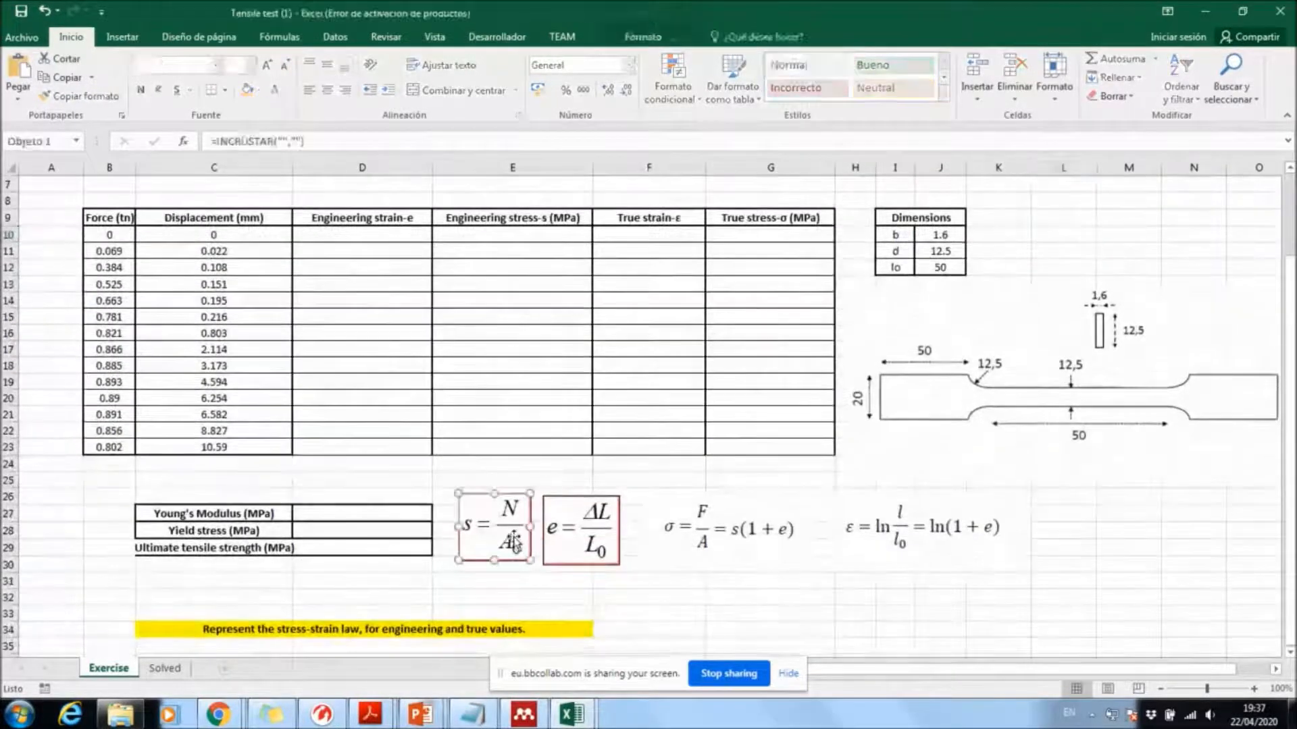
click(751, 550)
click(946, 566)
click(1089, 562)
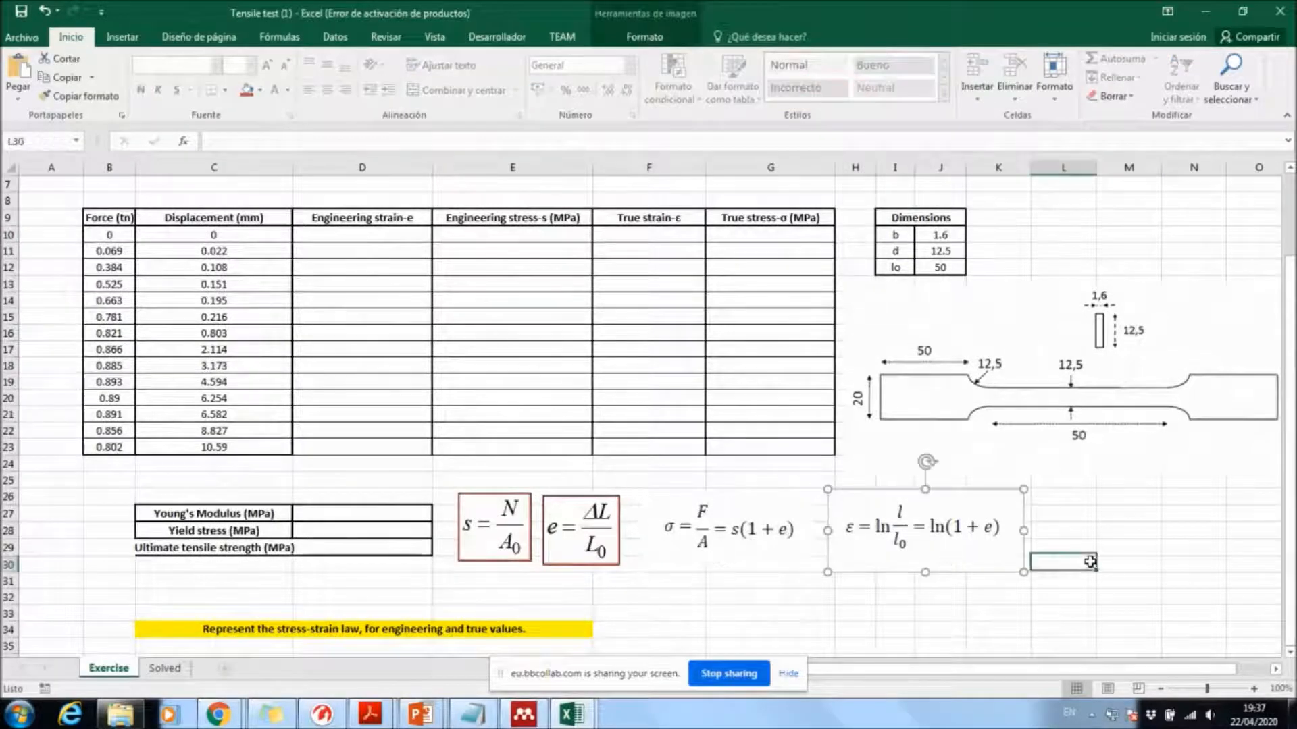
click(497, 544)
click(567, 558)
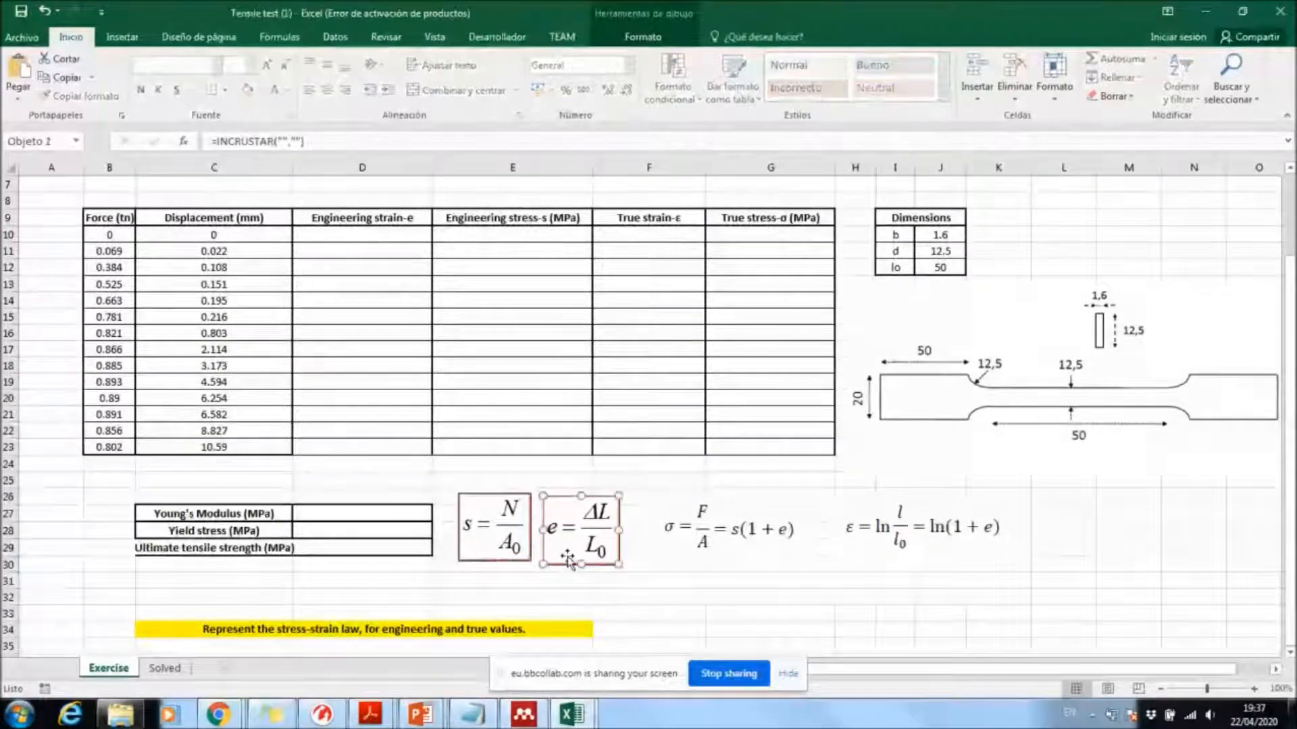
click(481, 555)
click(574, 564)
click(676, 563)
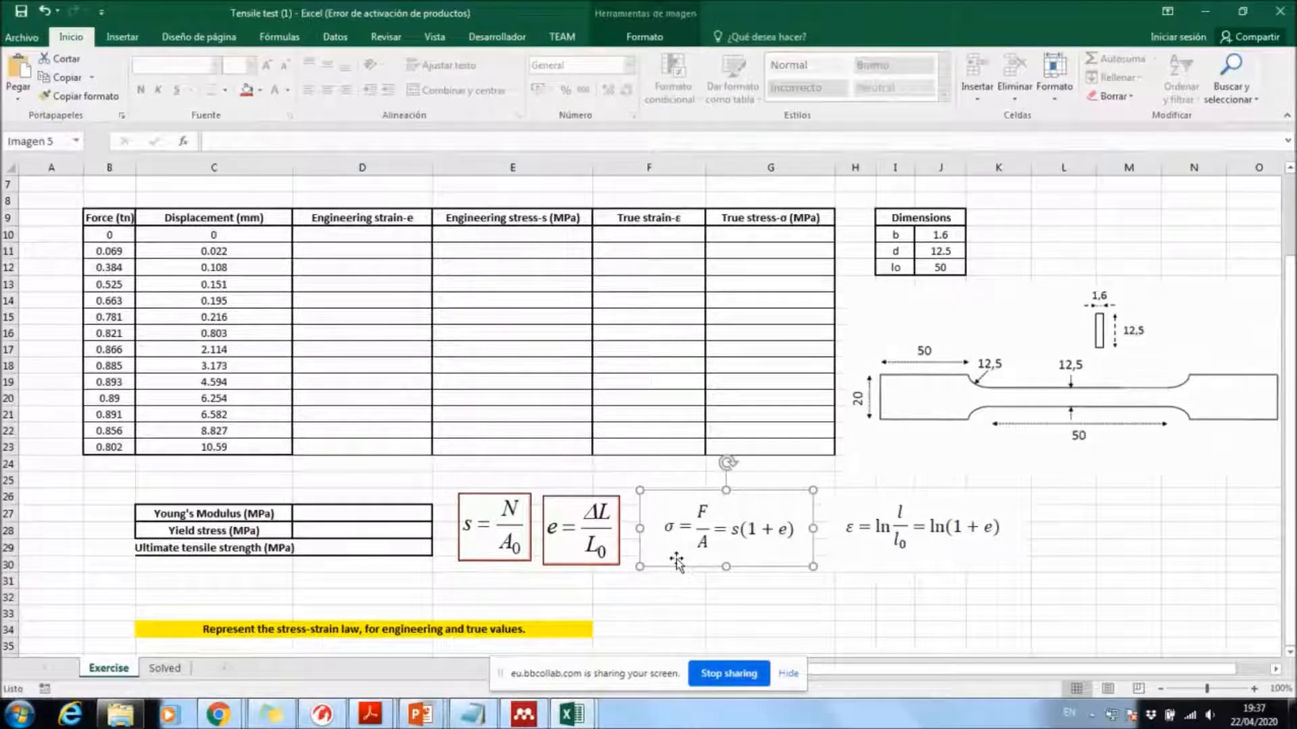
click(857, 556)
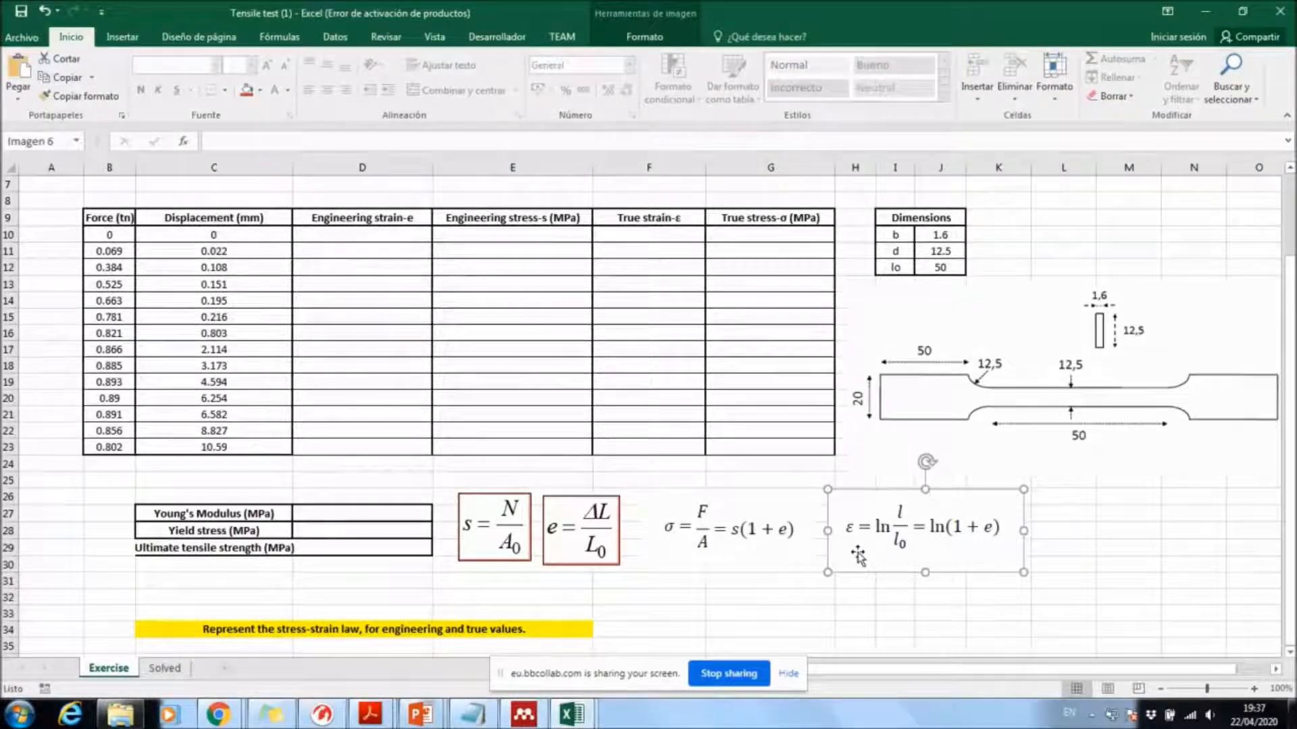
click(821, 591)
scroll(821, 592, up, 2)
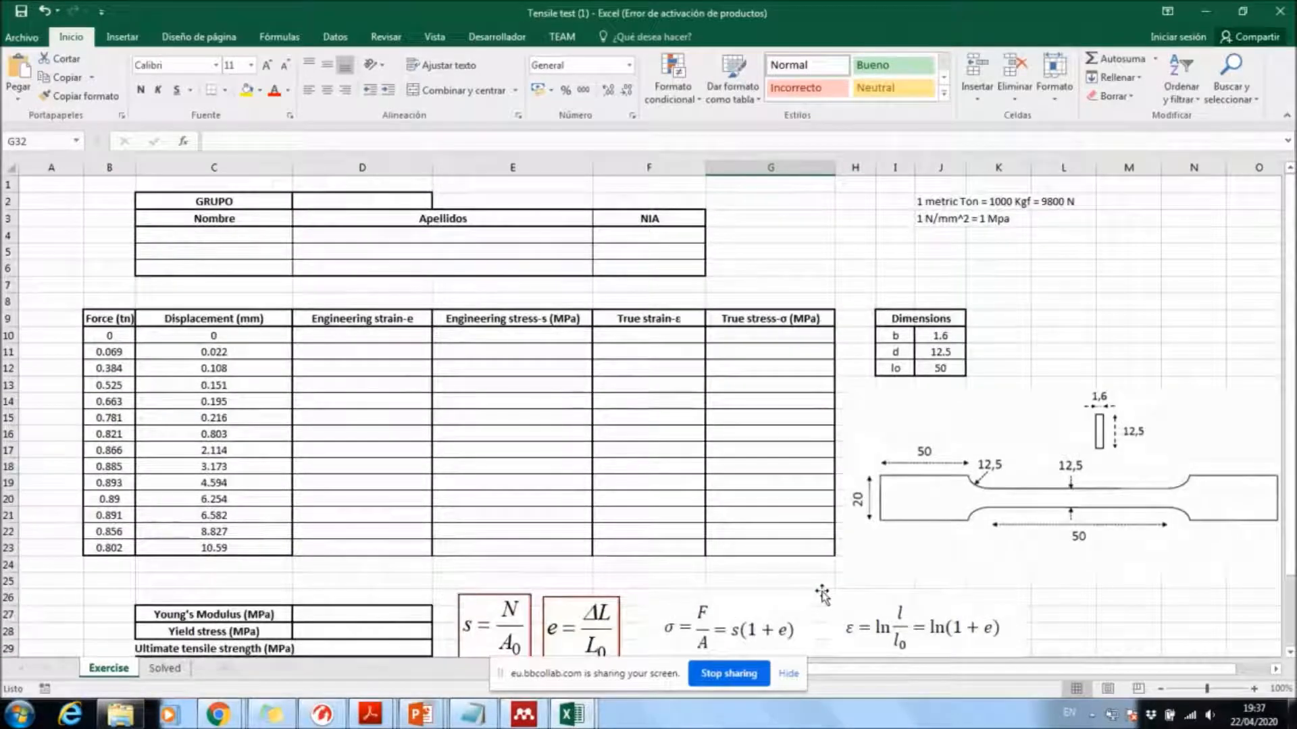
Step: Enter the formula =C10/$J$12 in D10, the first Engineering strain cell, with an absolute reference to the initial length
drag(387, 325, 379, 544)
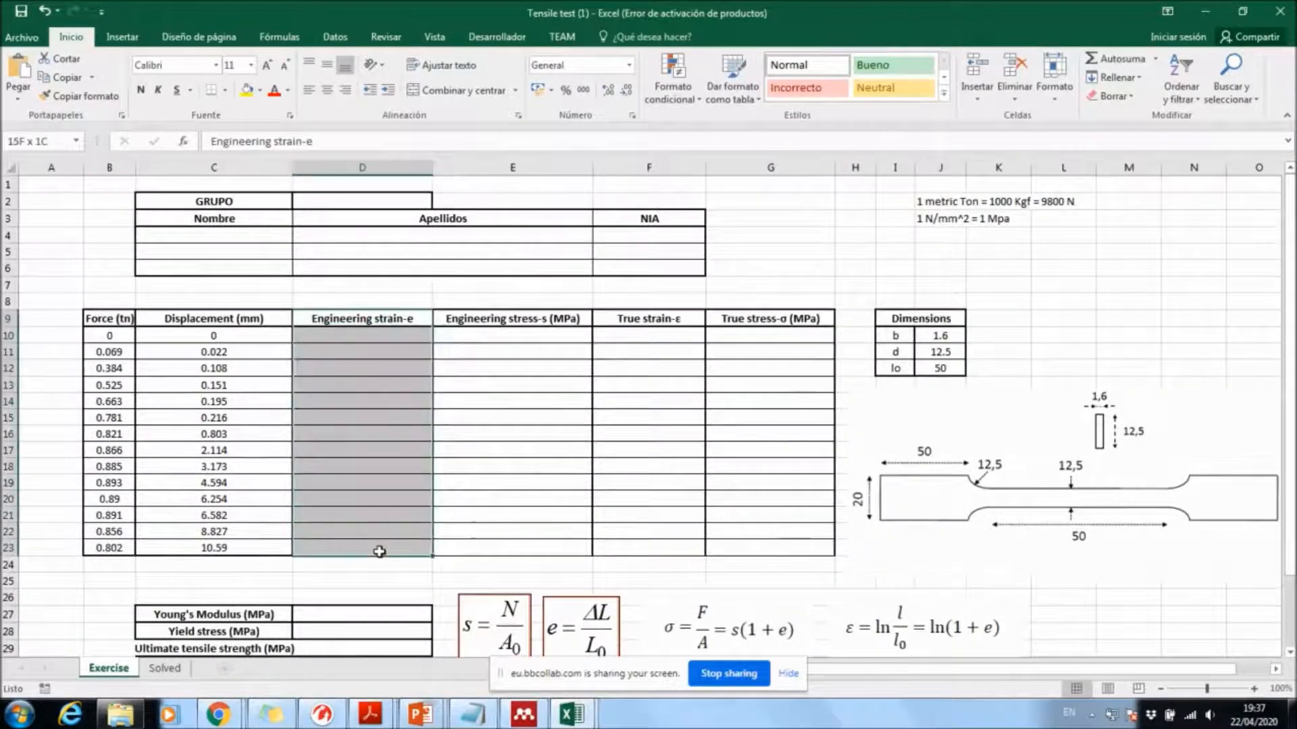
click(379, 334)
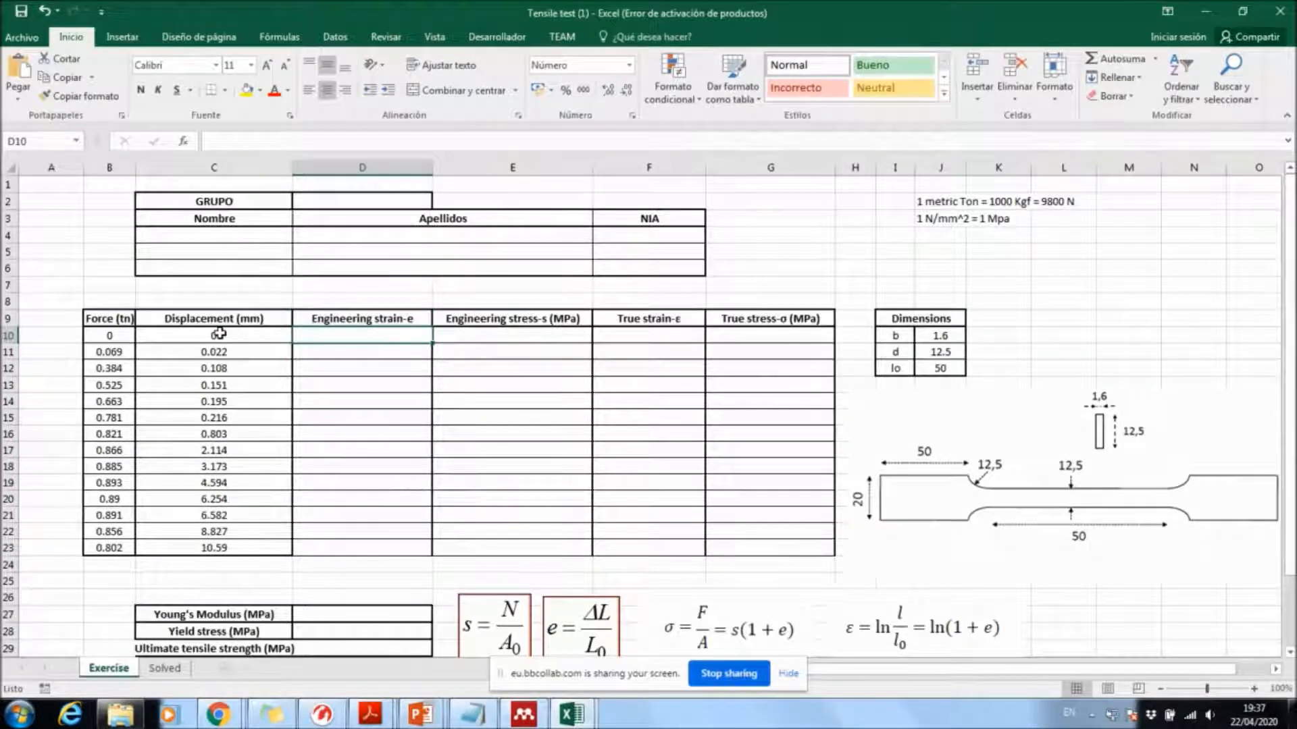
double_click(347, 335)
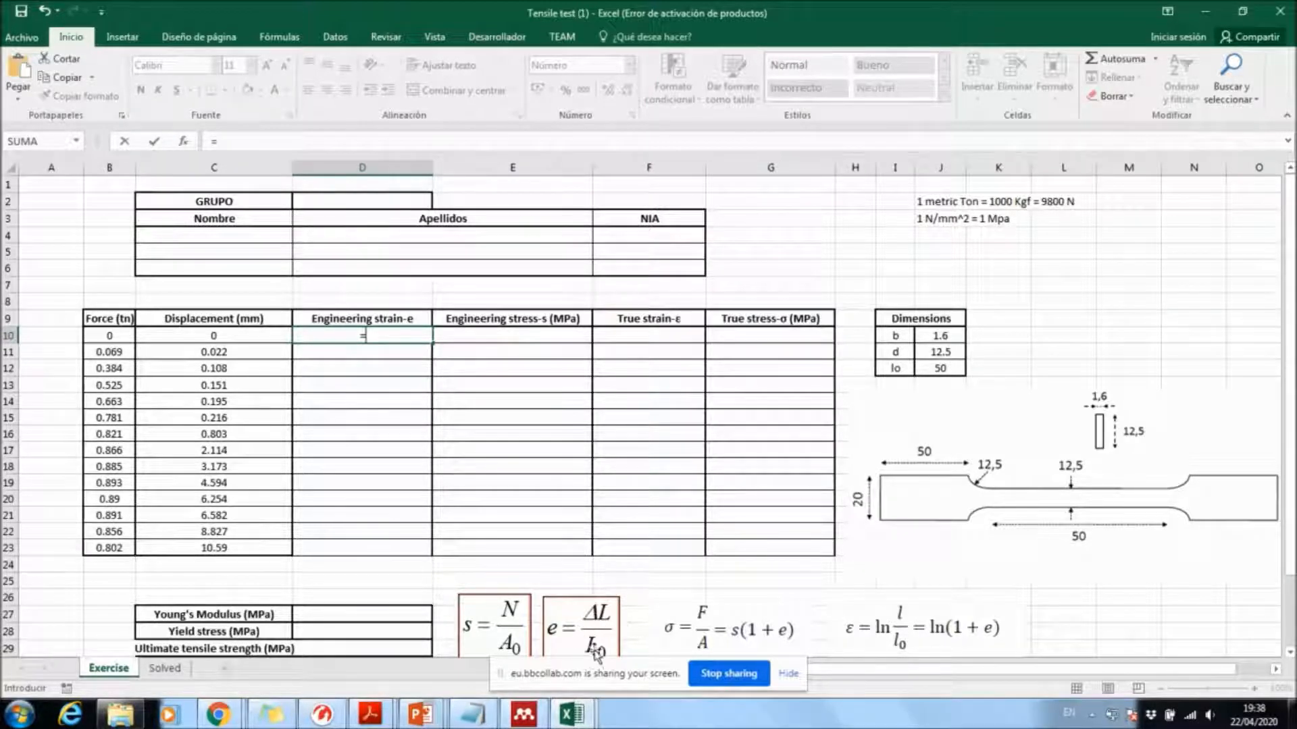
key(F2)
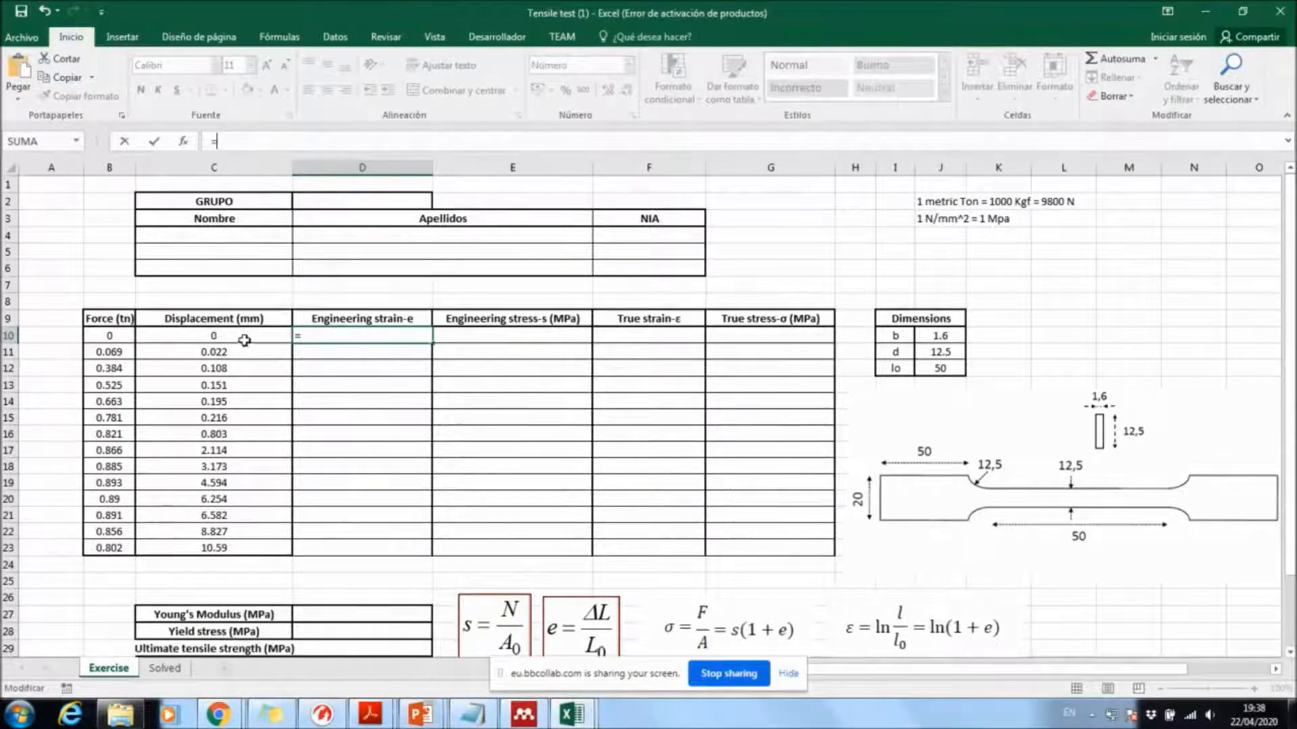
click(242, 336)
text(/)
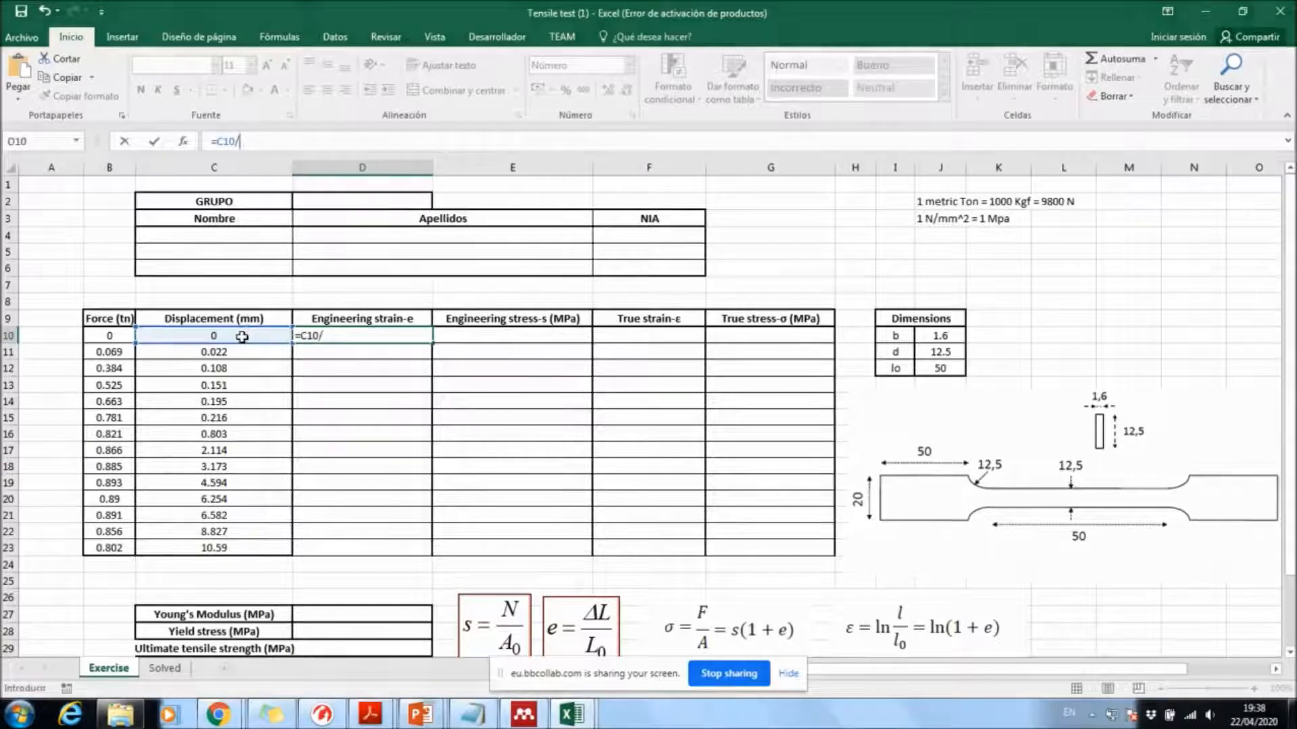
click(948, 367)
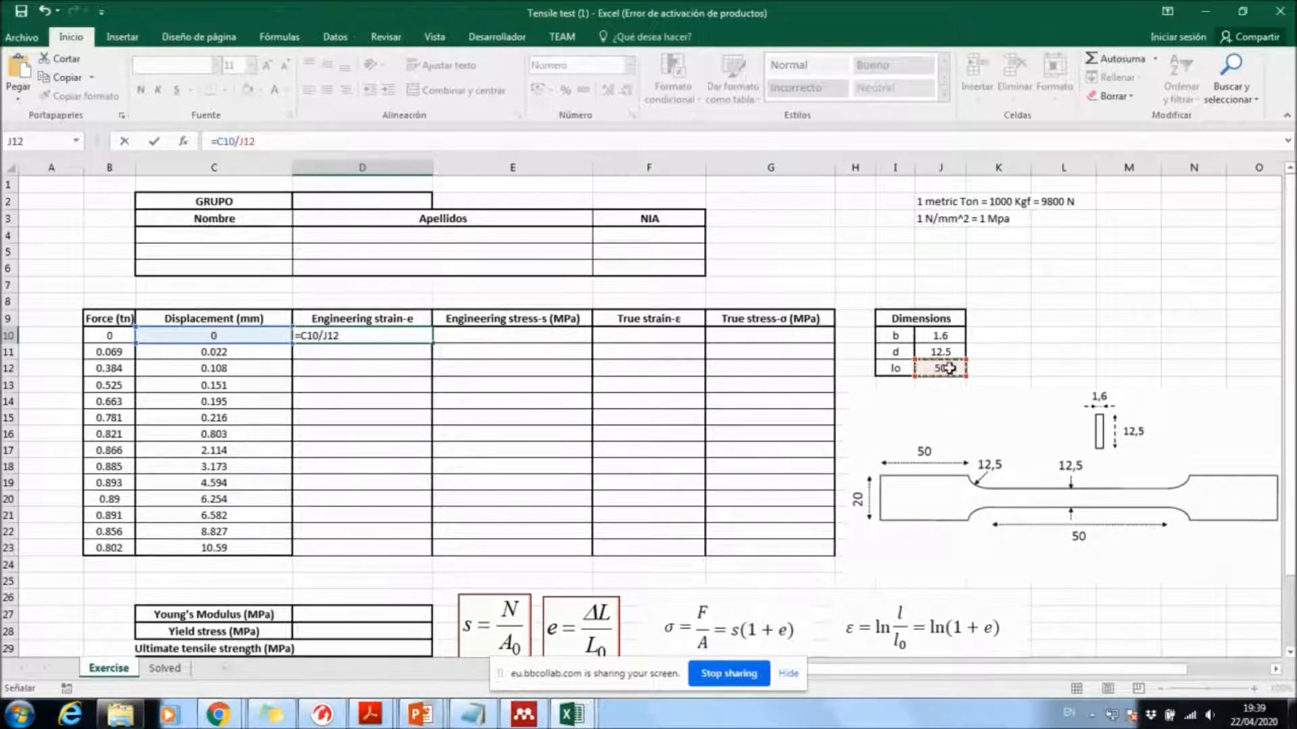
click(250, 140)
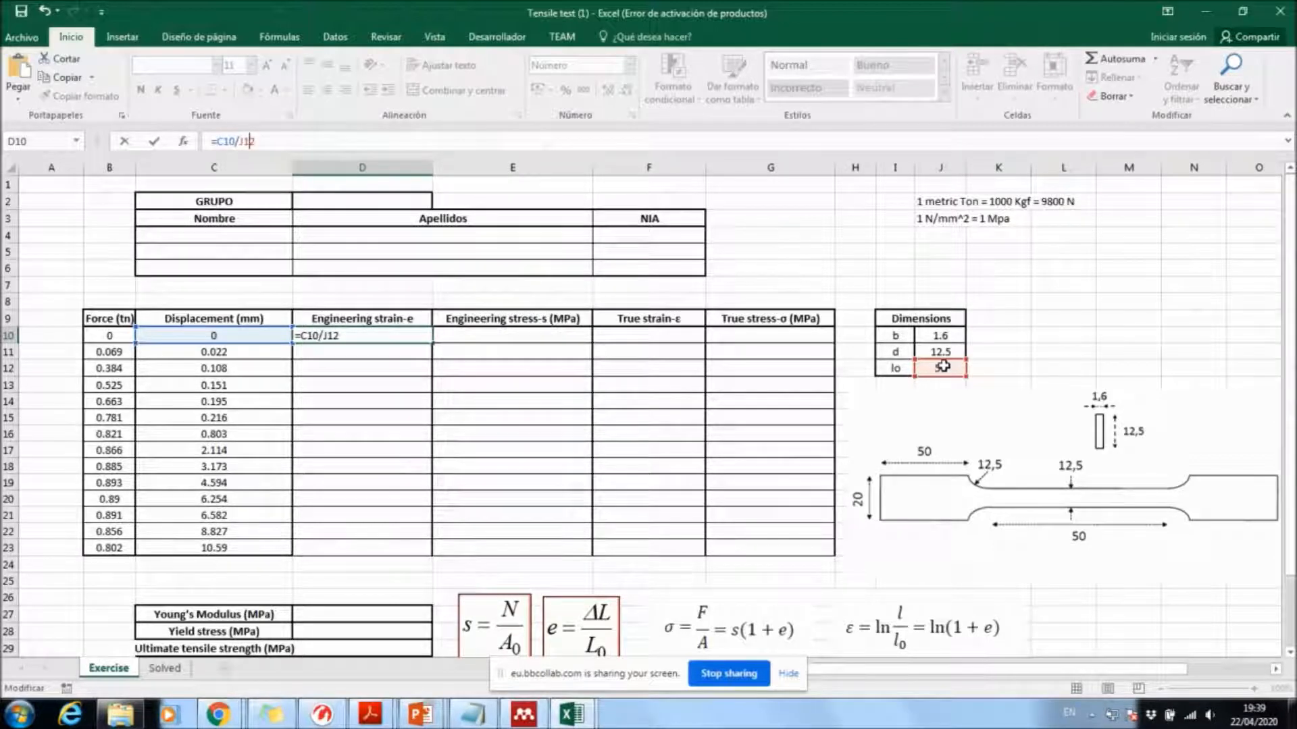
key(F4)
click(245, 140)
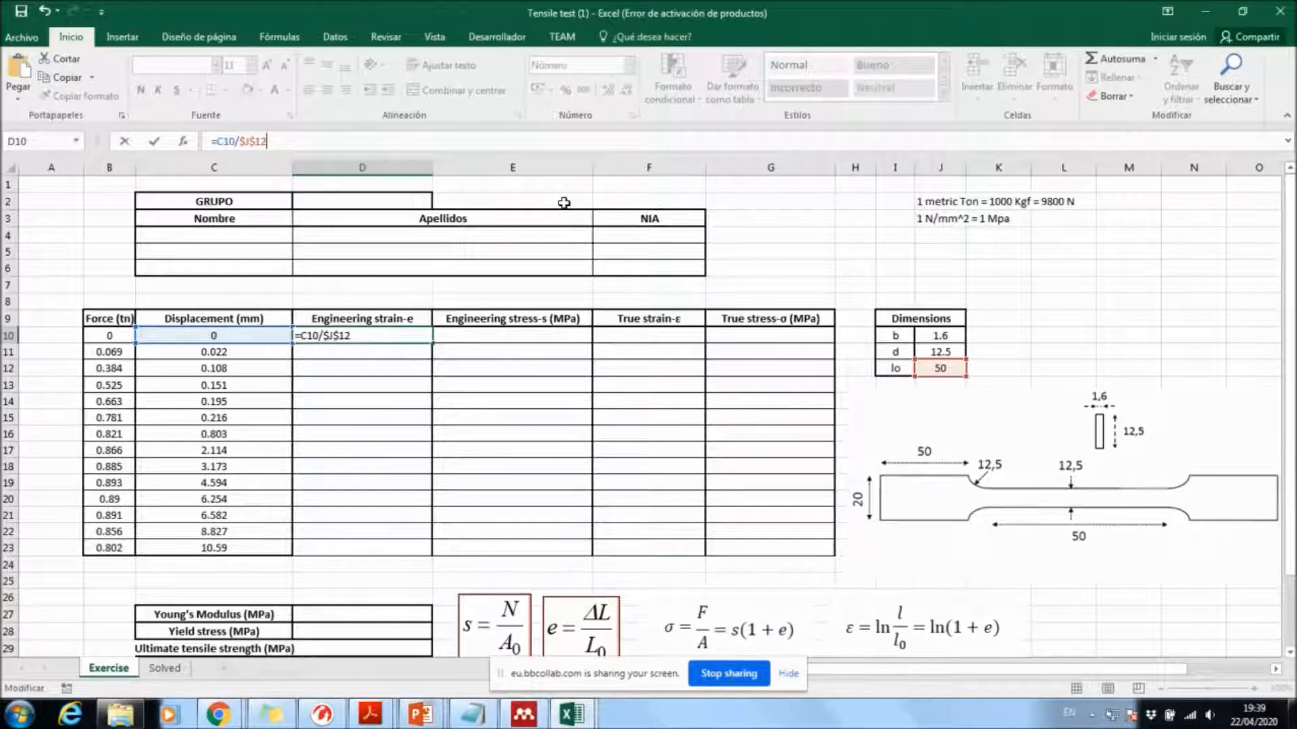
key(ctrl+Return)
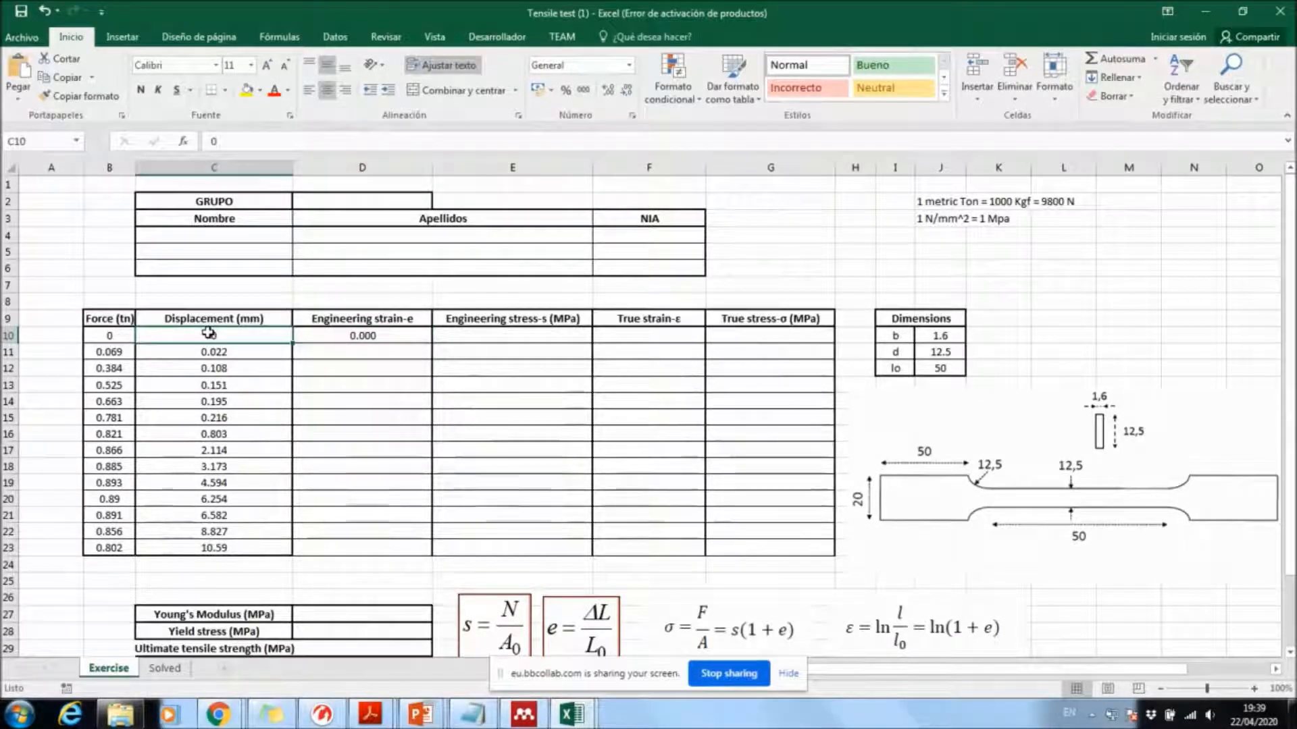
Step: Copy the engineering strain formula from D10 down to D23 and check the last cell
click(403, 339)
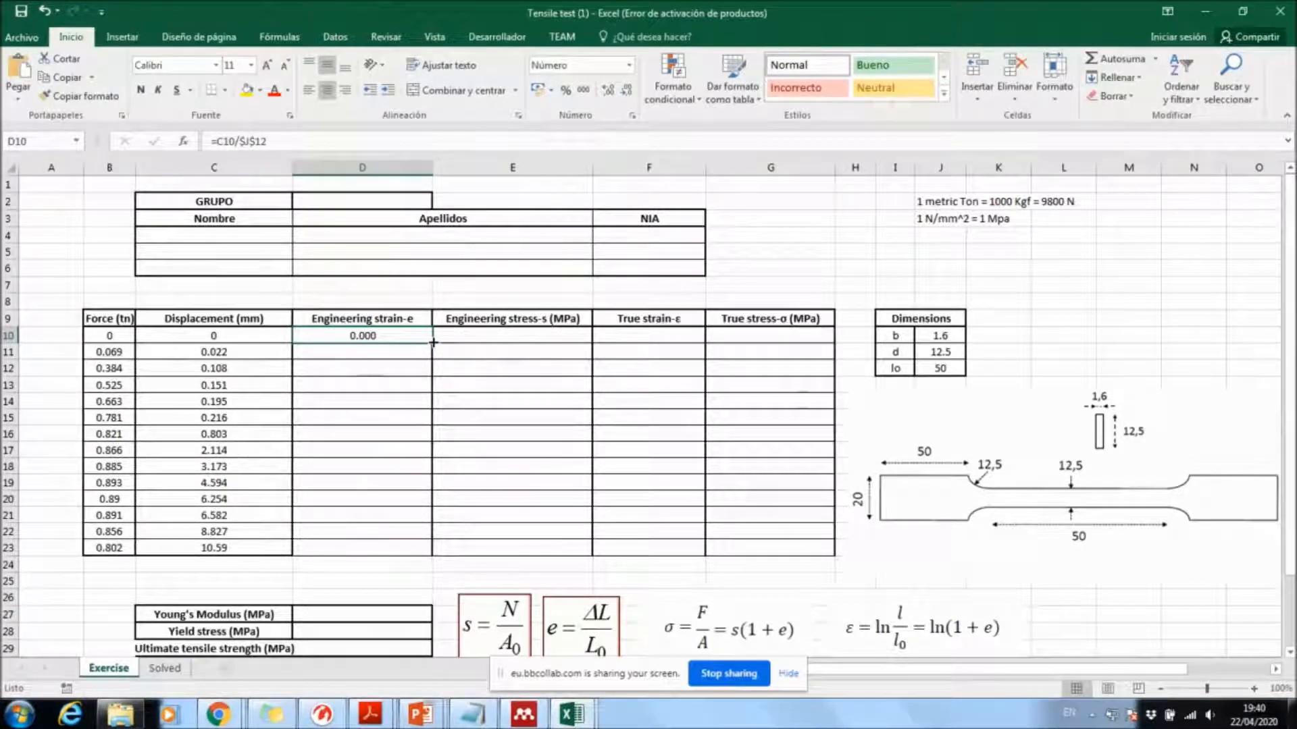
drag(433, 342, 424, 552)
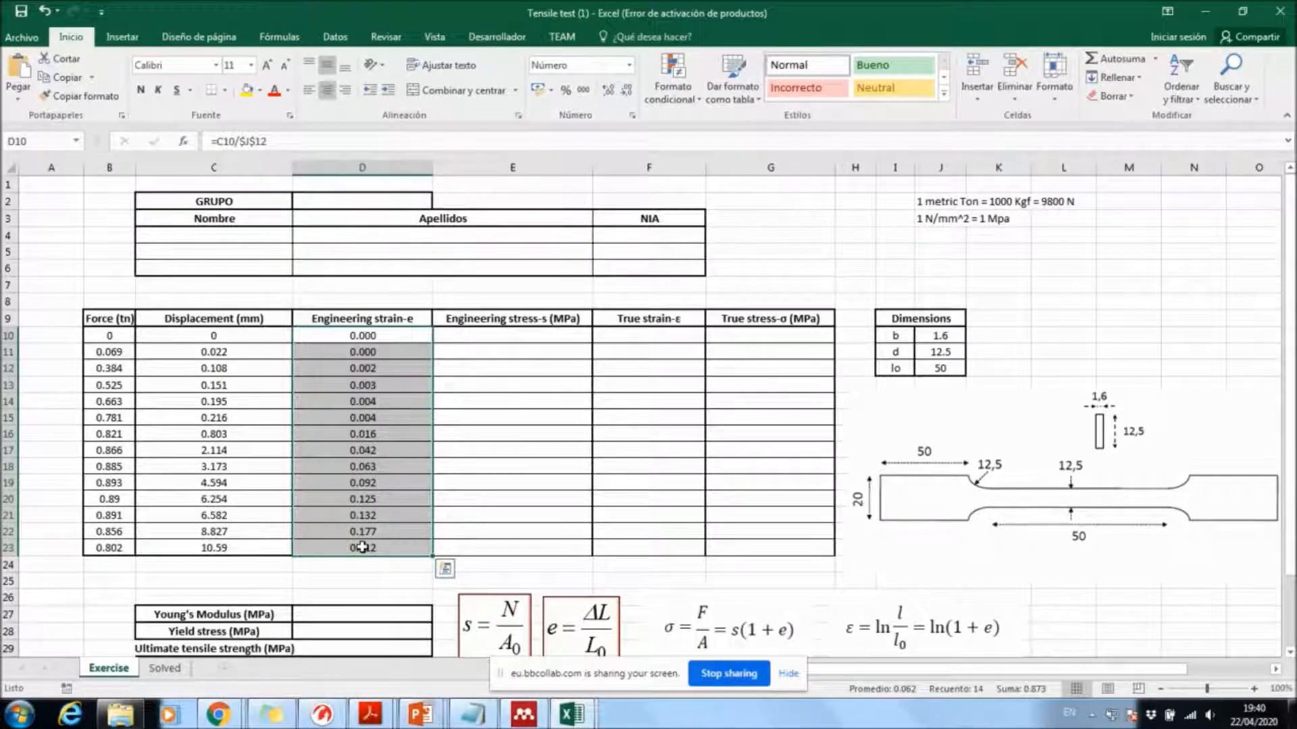
click(363, 547)
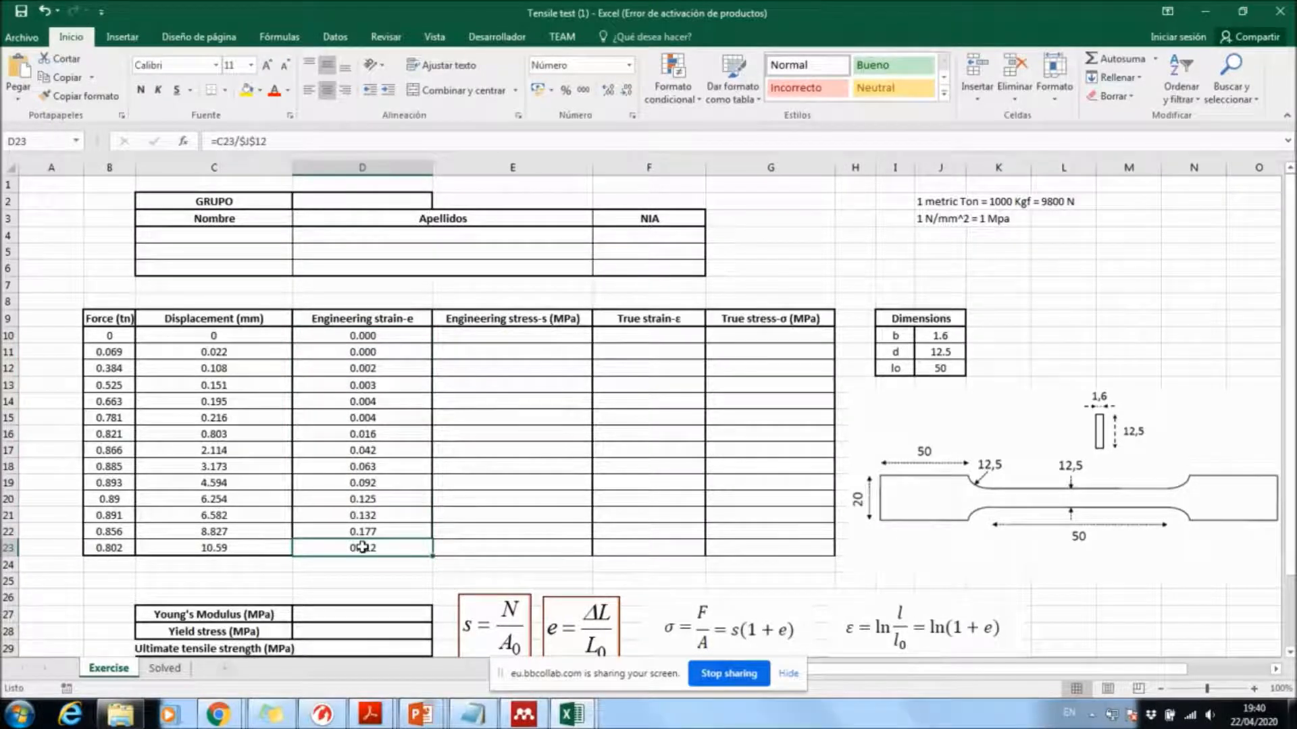
Step: Check the copied engineering strain formula and its cell references in D20, and step back up through the column to D11
double_click(367, 501)
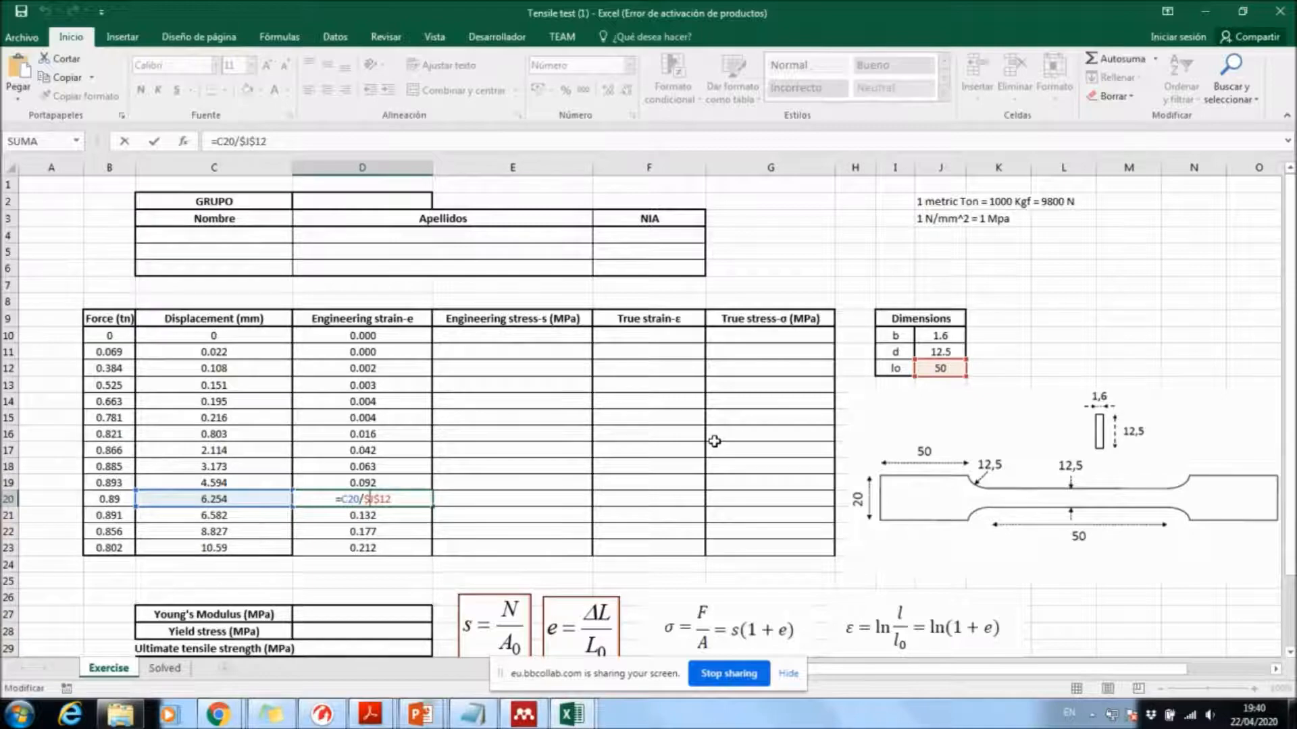
key(ctrl+Return)
scroll(400, 510, down, 1)
key(Up)
key(Up)
key(Up)
key(Up)
key(Up)
key(Up)
key(Up)
key(Up)
key(Up)
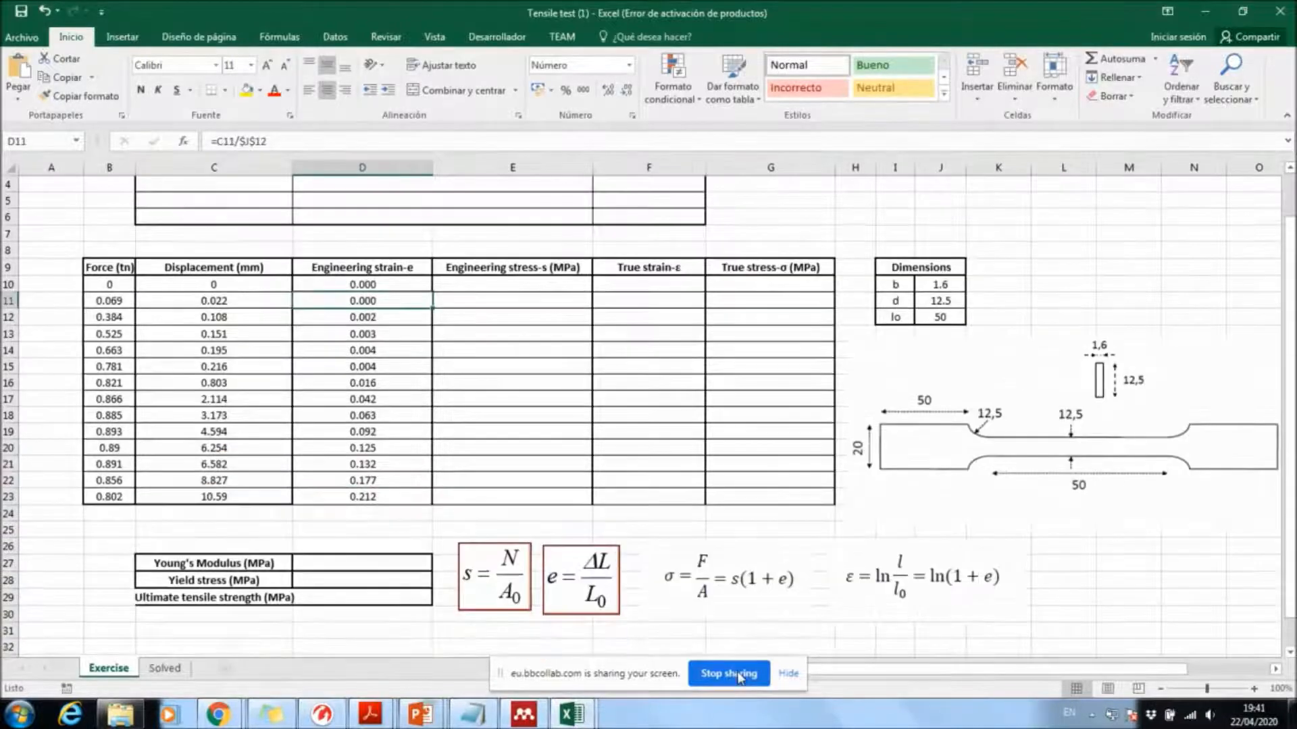
Step: Begin the formula in E10, the first Engineering stress cell, with the force converted to newtons as =(B10*9800)
click(480, 282)
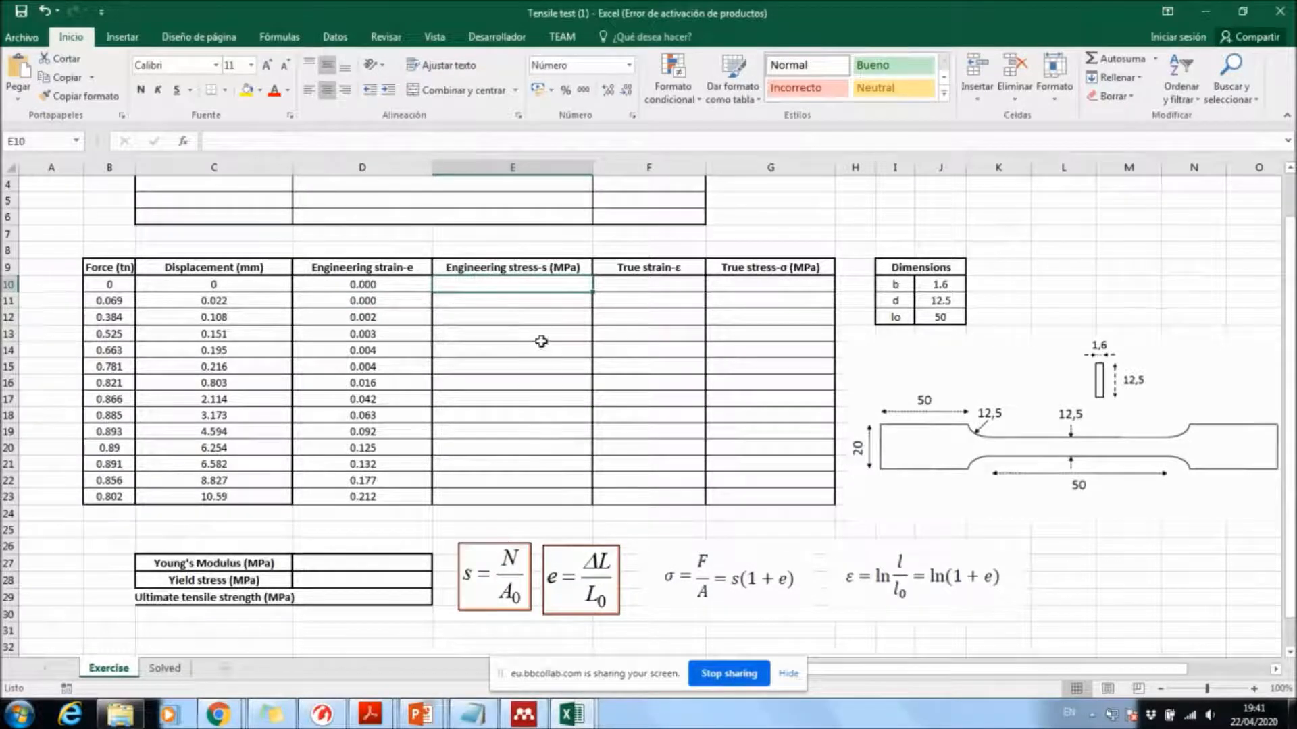
text(=)
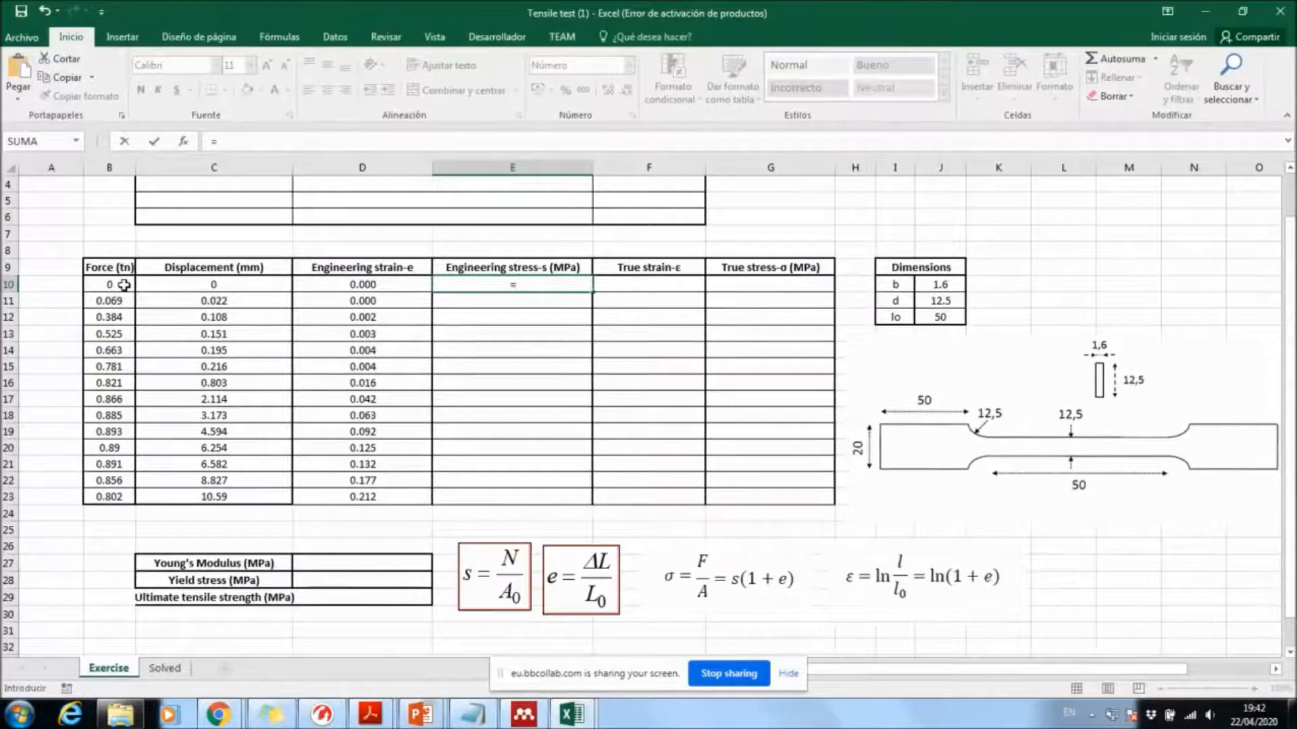
scroll(1288, 211, up, 1)
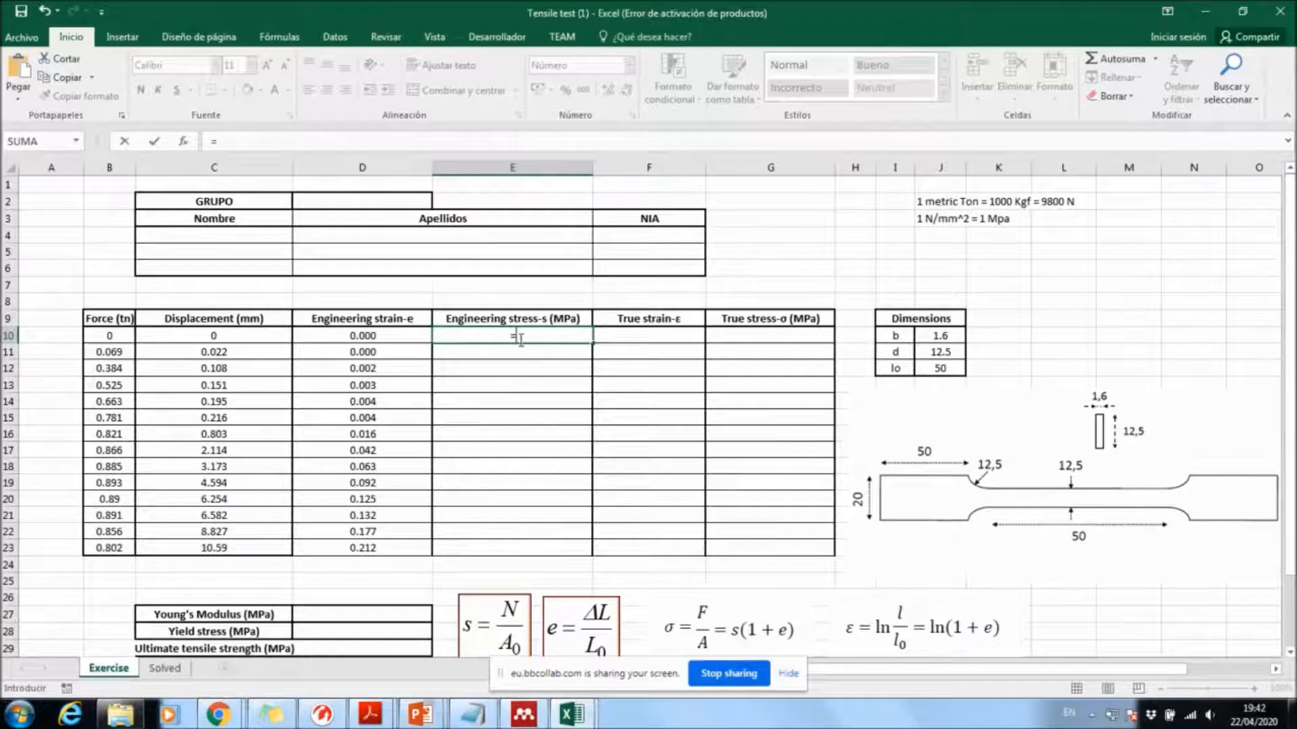
click(114, 335)
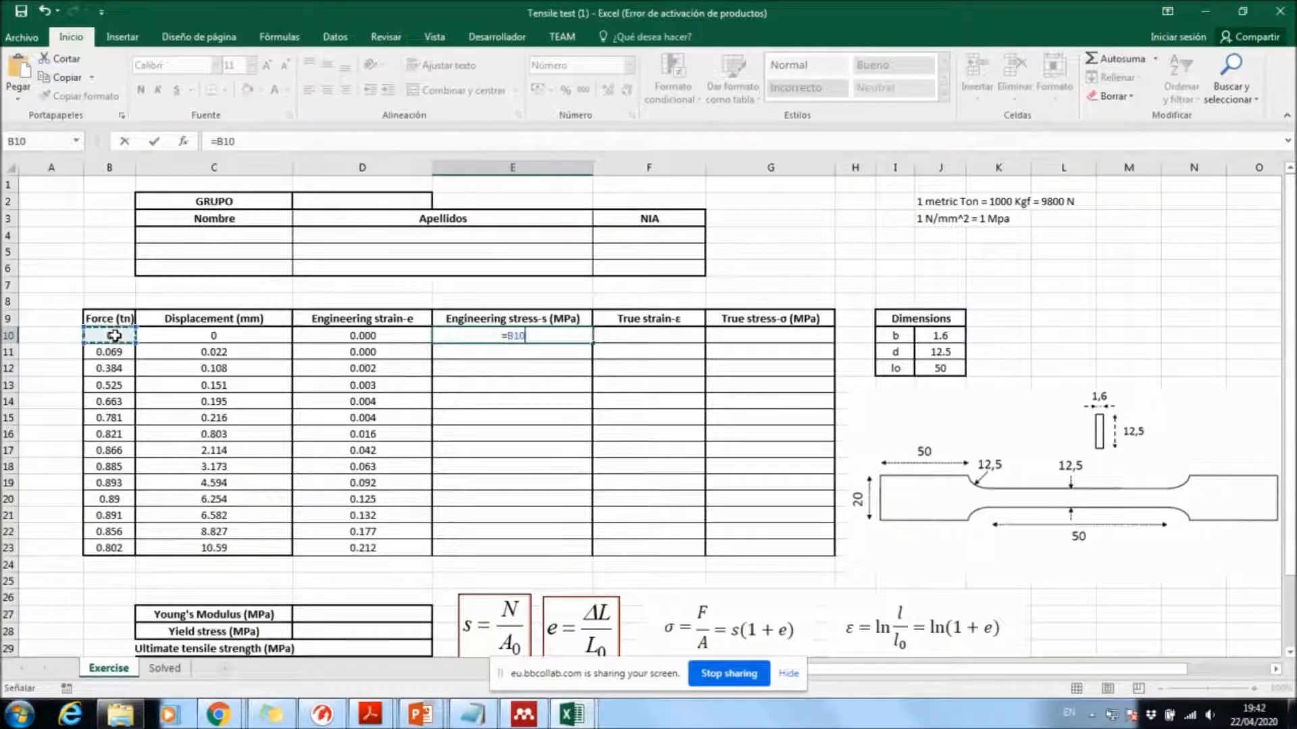
text(*)
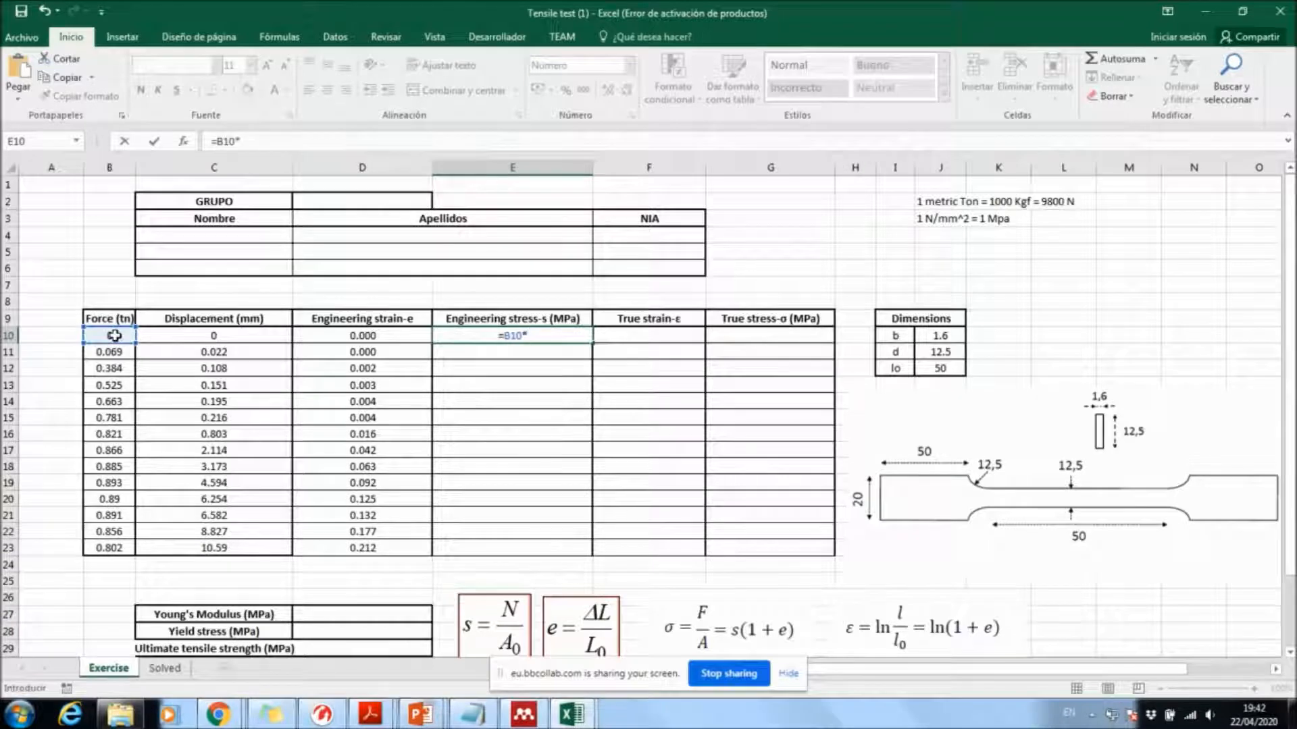
text(9800))
click(227, 141)
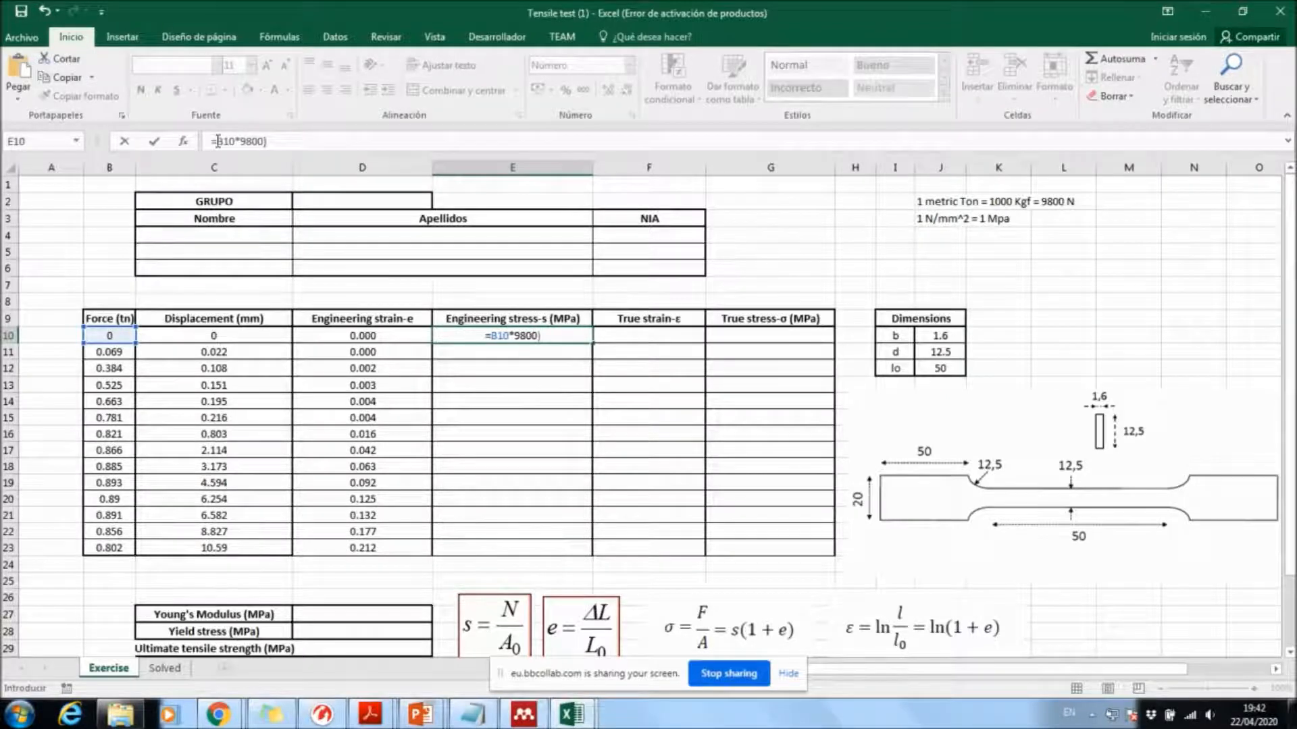
text(()
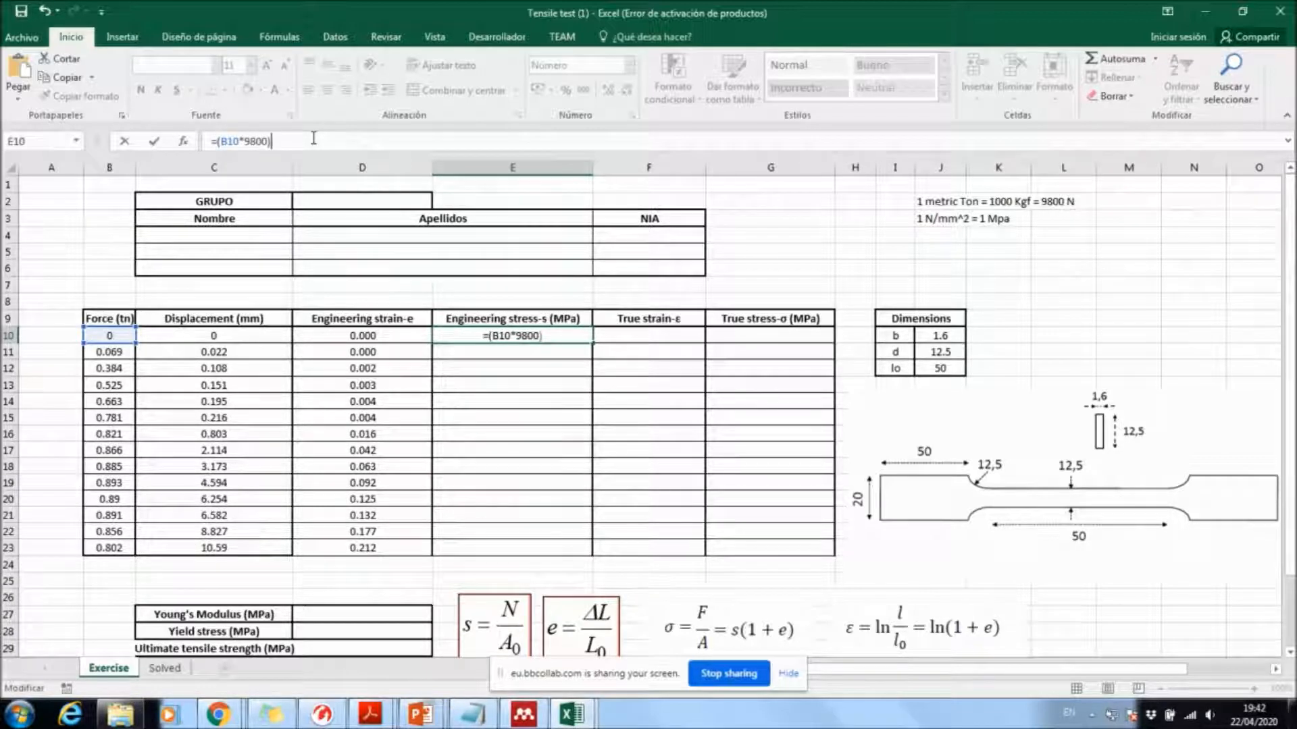
Step: Complete the E10 formula by dividing by the cross-section area with absolute references, giving =(B10*9800)/($J$10*$J$11)
text(/()
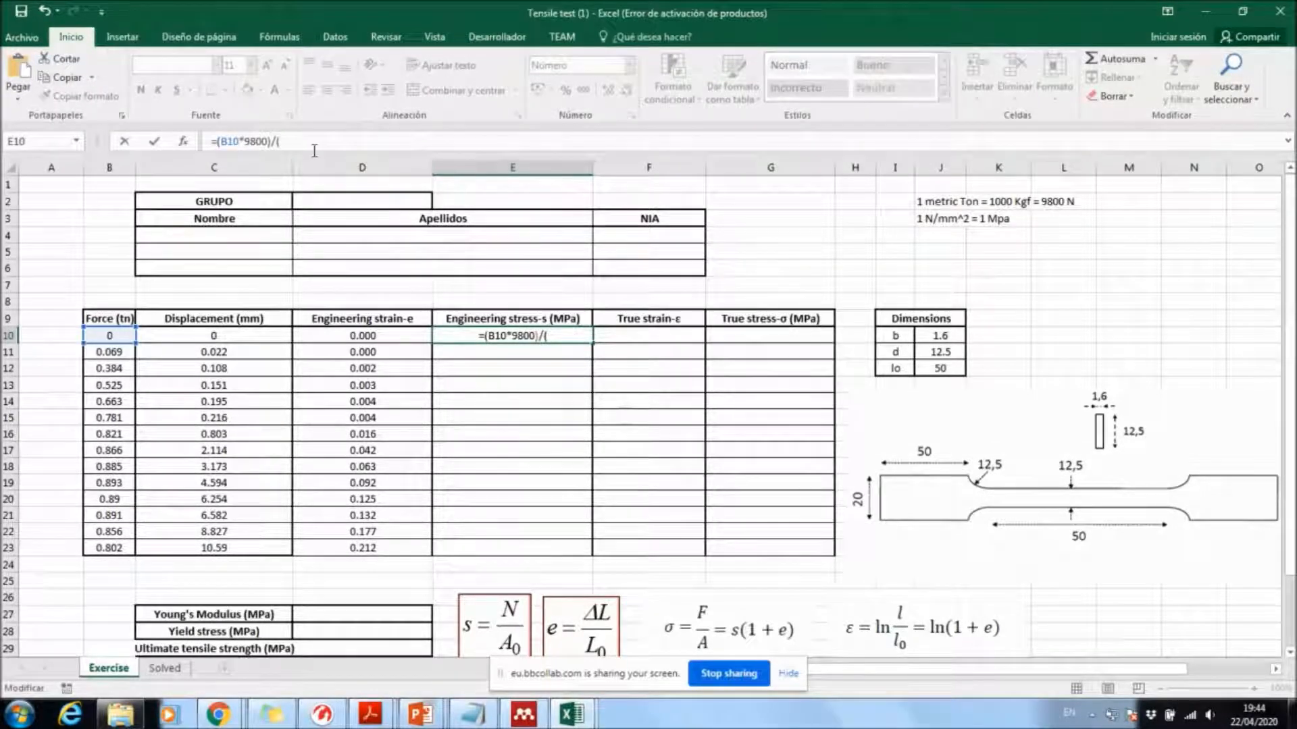
click(947, 333)
text(*)
click(934, 350)
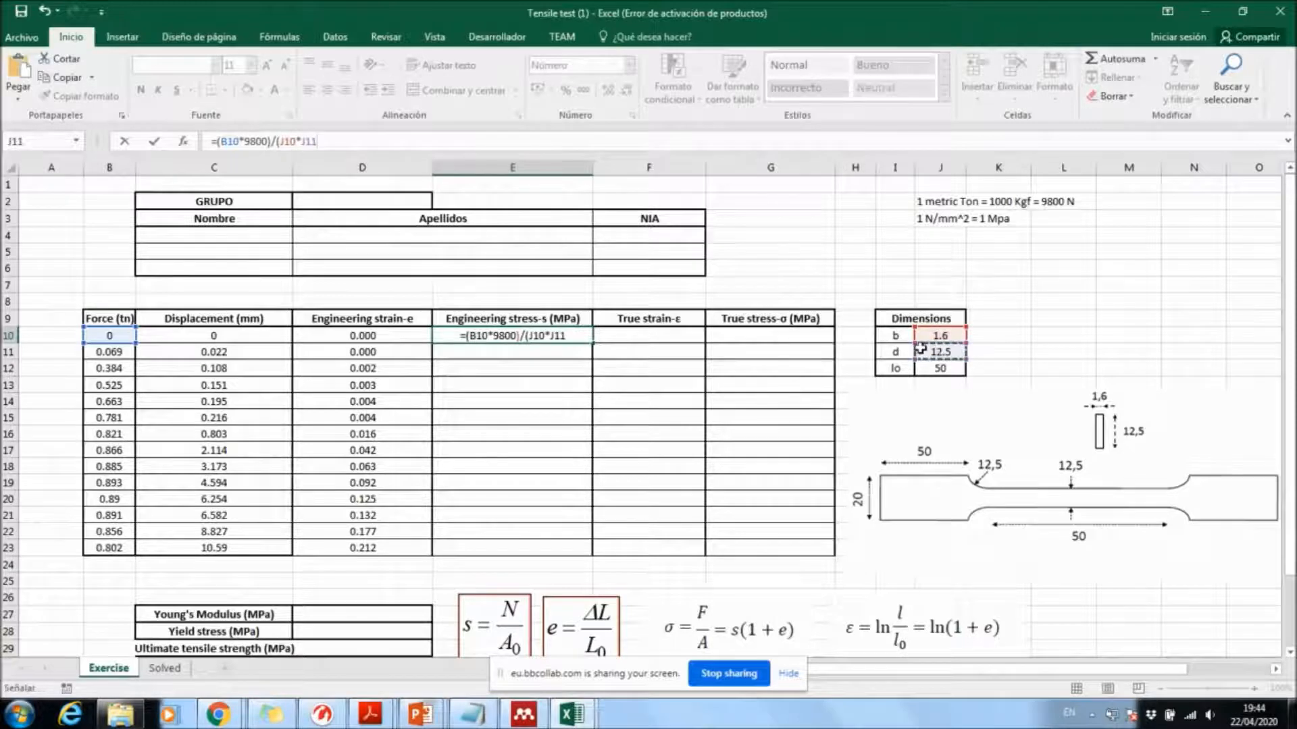
click(286, 141)
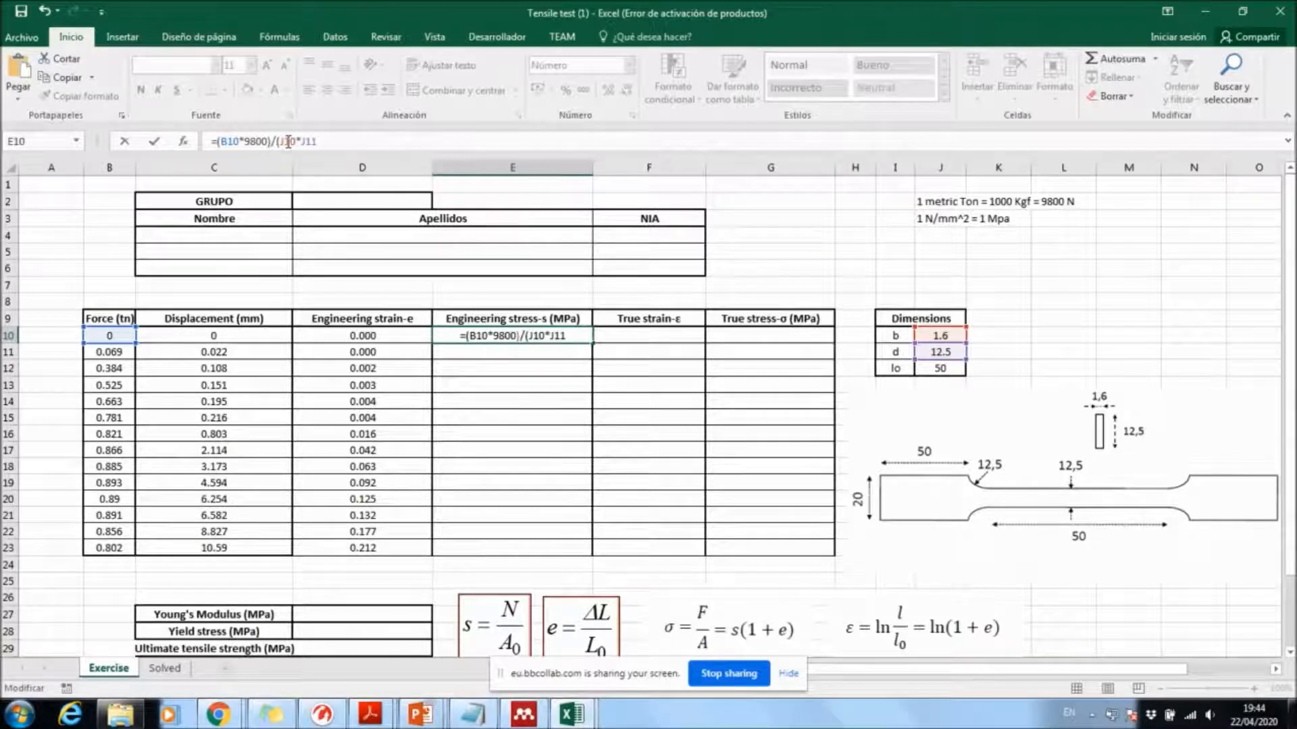
key(F4)
click(320, 142)
key(F4)
click(354, 141)
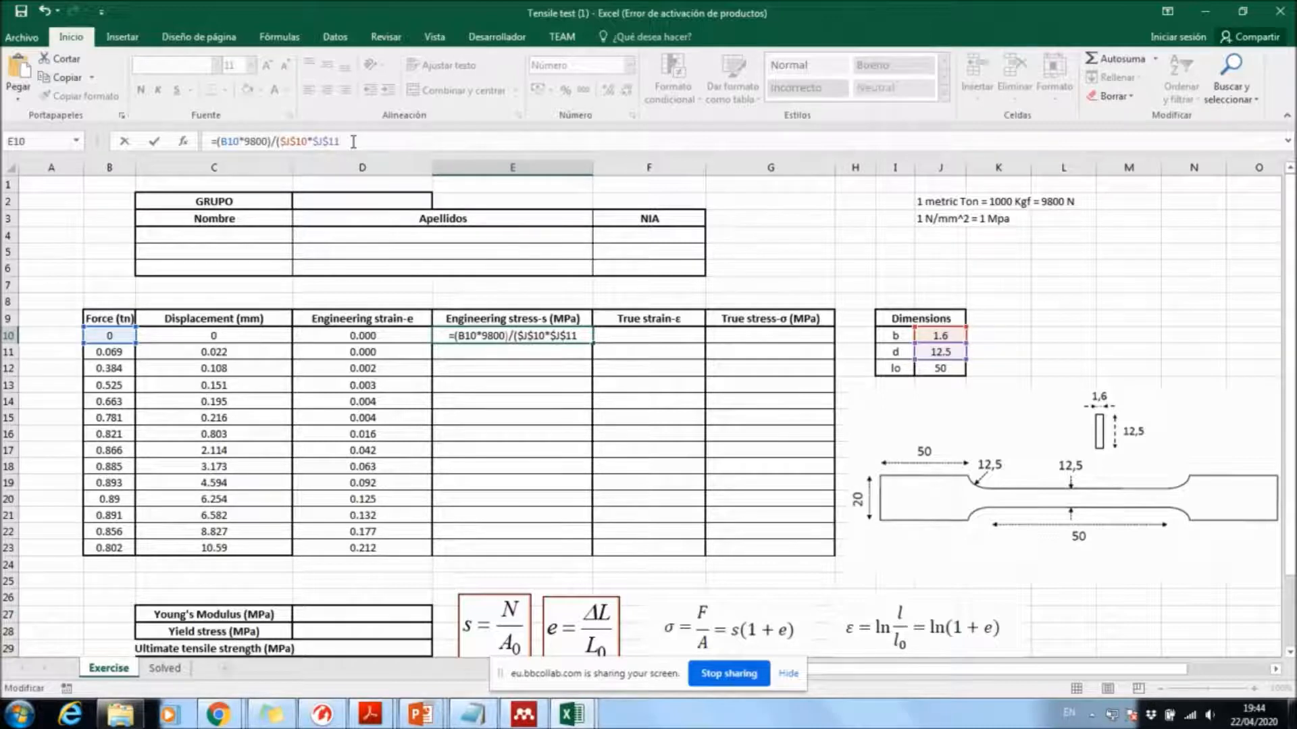
text())
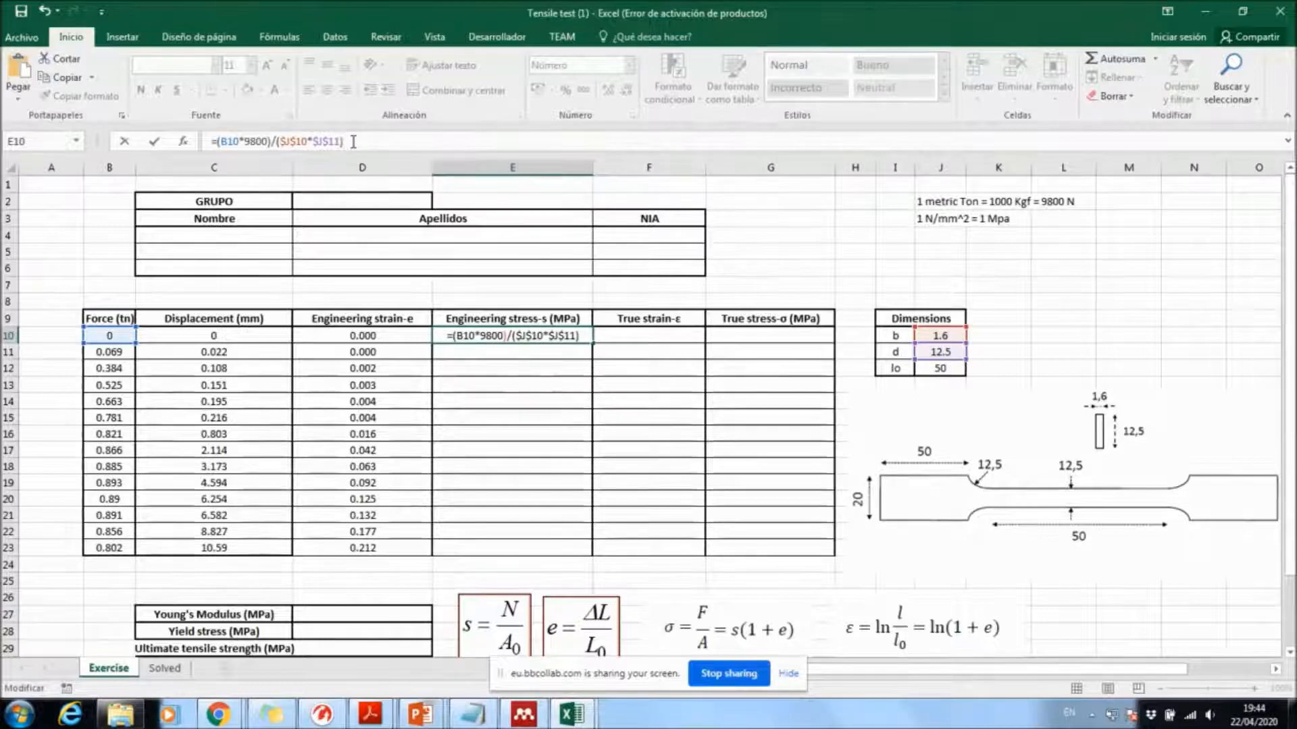
drag(371, 141, 212, 139)
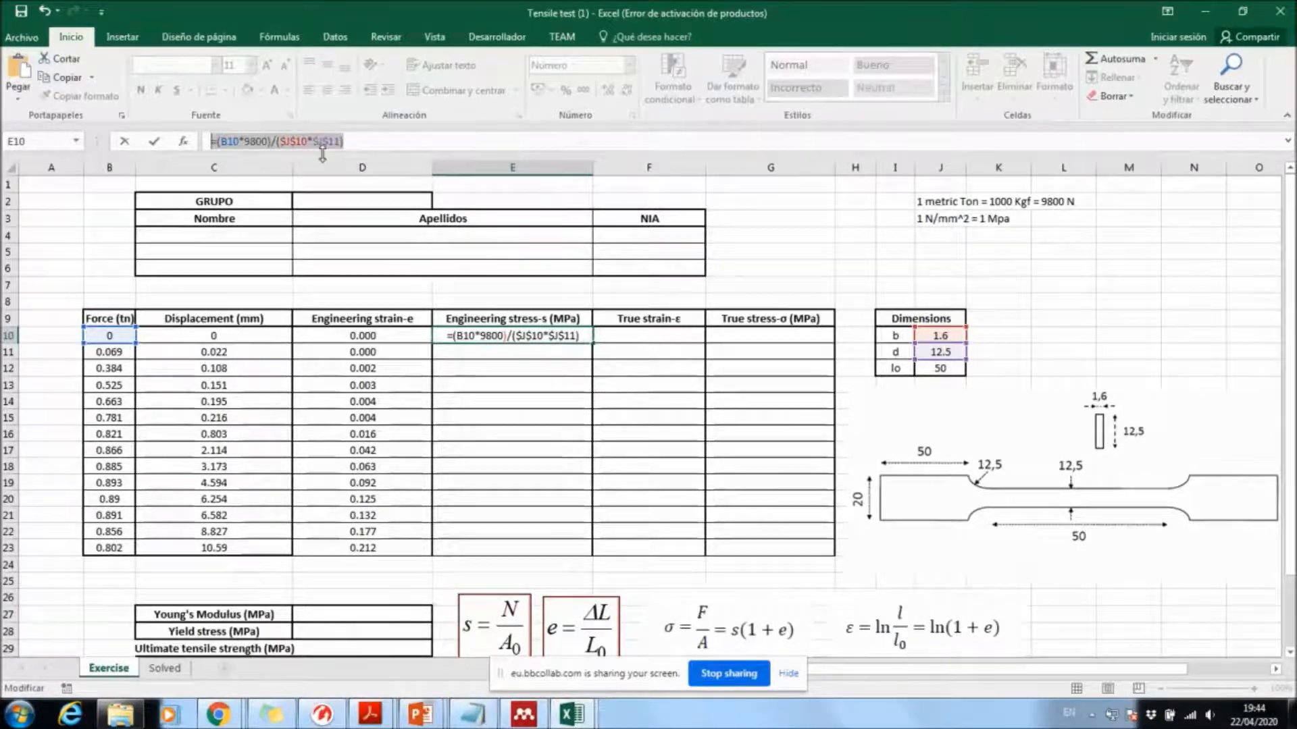
click(481, 169)
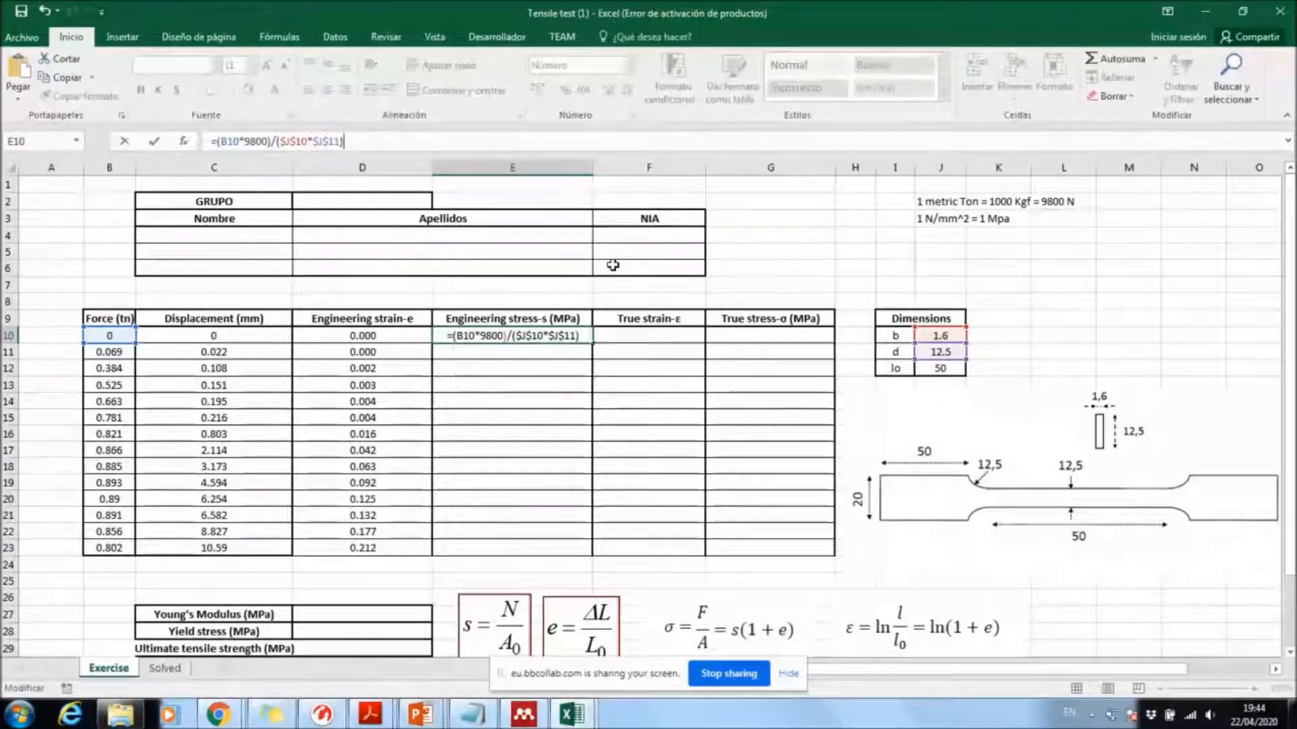
key(Return)
key(Up)
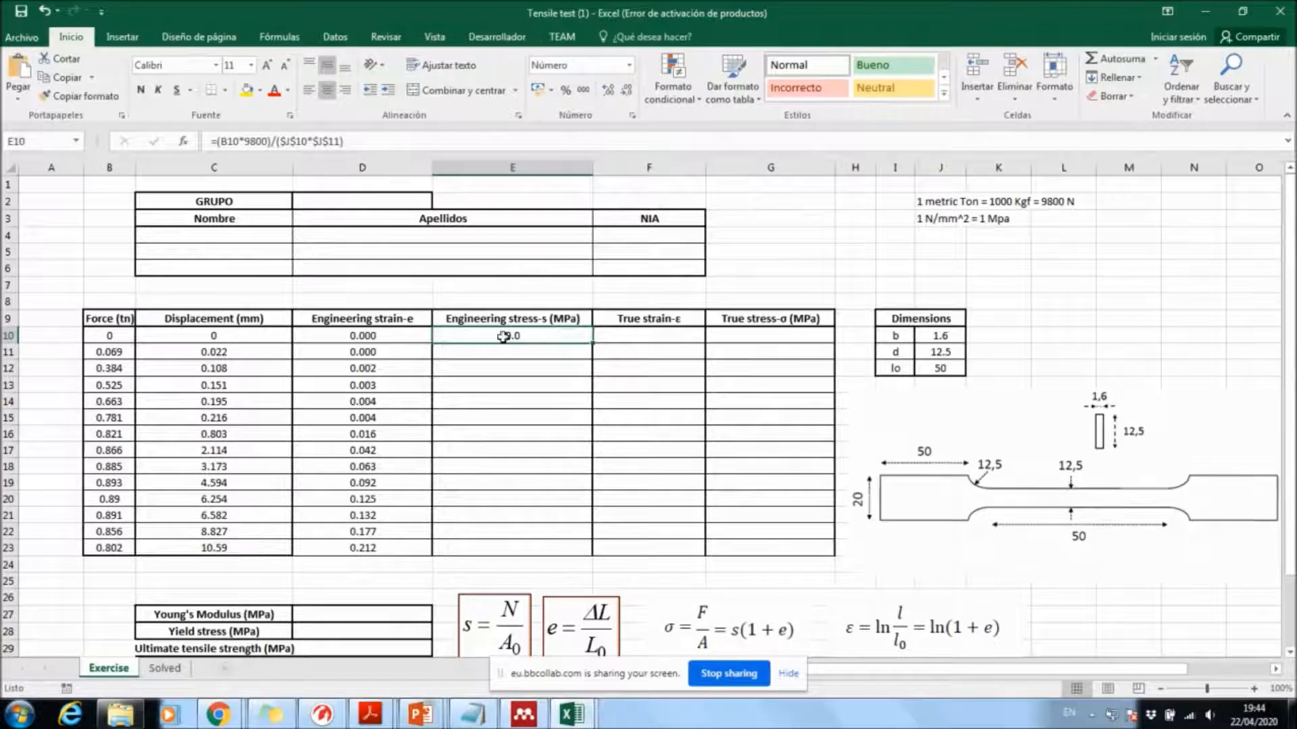
Step: Copy the engineering stress formula from E10 down to E23 and check the last cell
click(169, 335)
key(ctrl+c)
click(499, 337)
drag(594, 343, 586, 553)
click(544, 547)
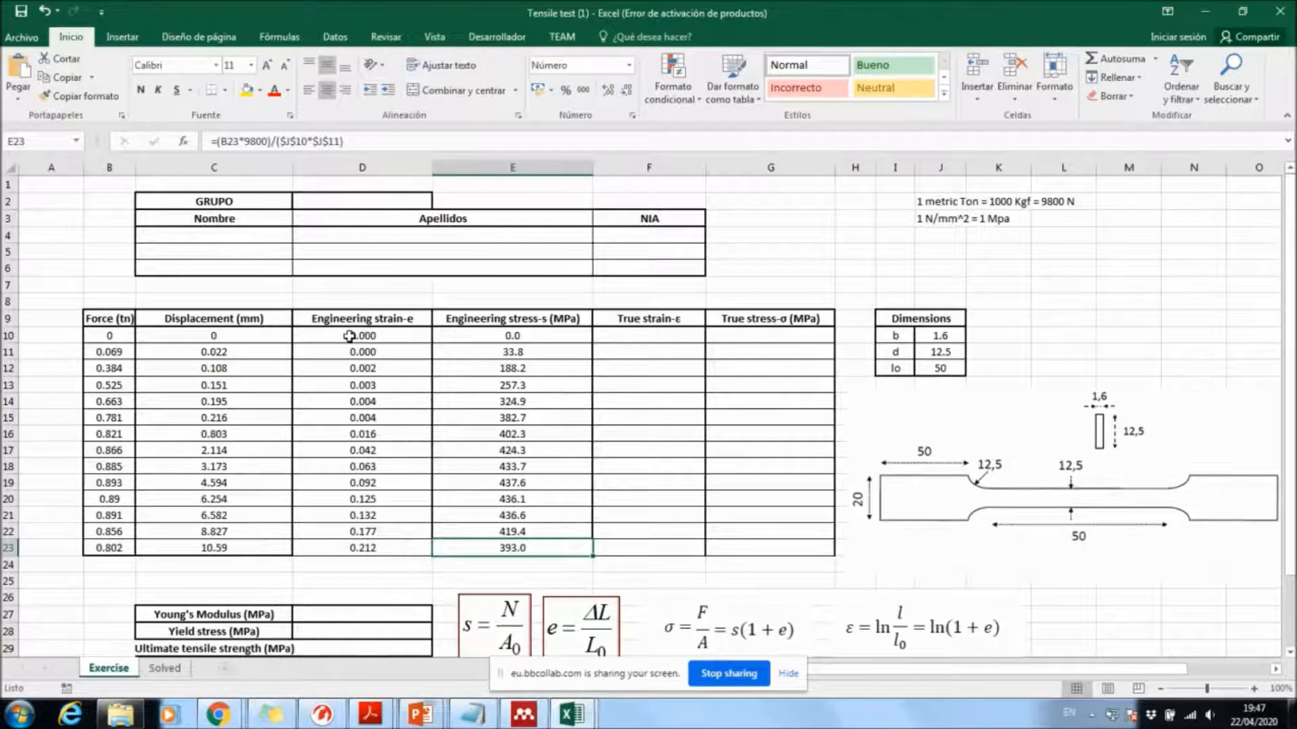
Step: Move the specimen drawing below the formulas, starting around row 32, to free the area beside the Dimensions table
mouse_move(349, 335)
mouse_down()
mouse_move(514, 368)
mouse_move(514, 548)
mouse_up()
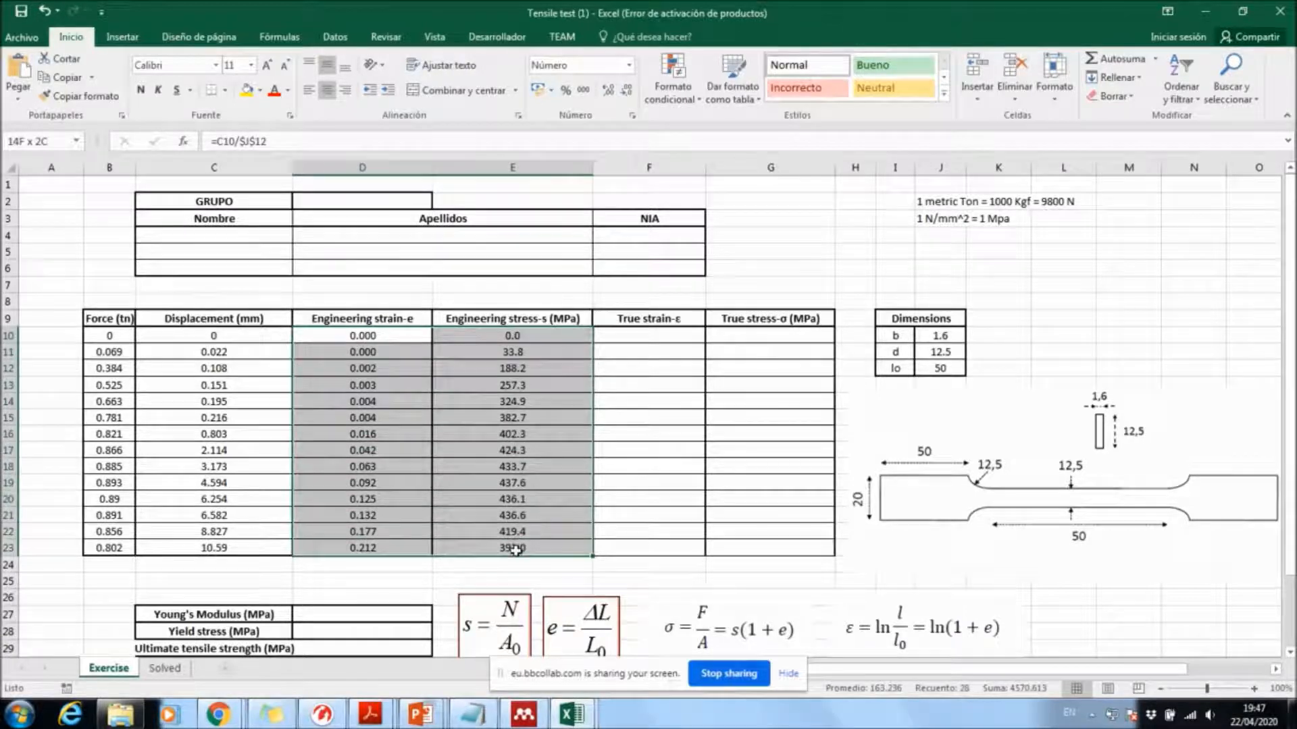
click(1086, 324)
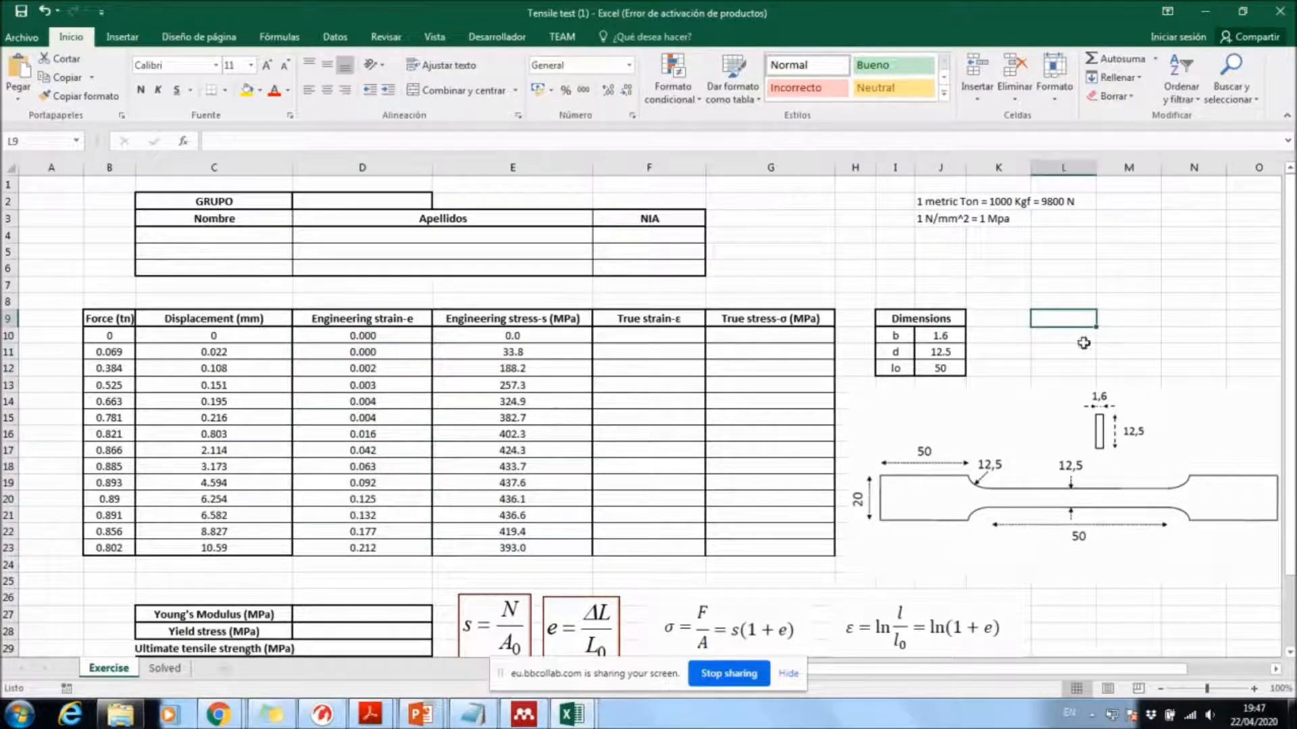
drag(1046, 670, 1098, 671)
scroll(975, 290, down, 4)
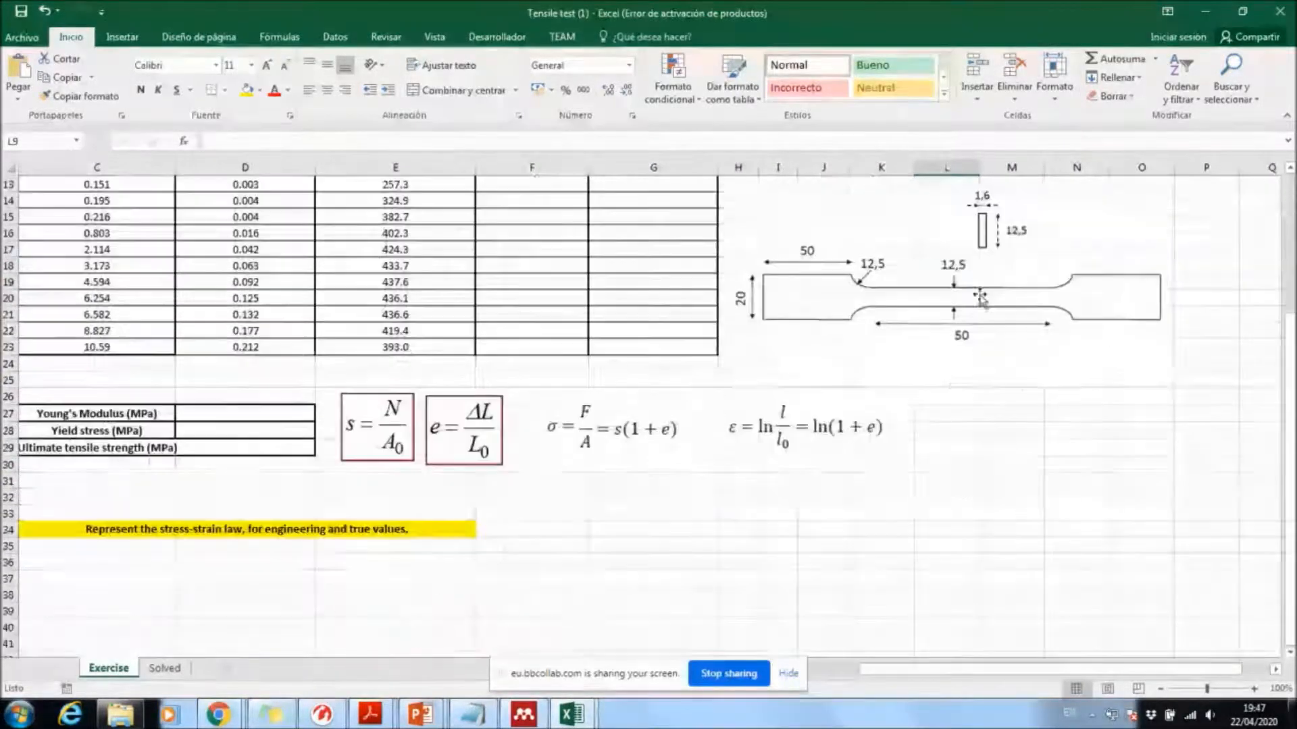
drag(975, 290, 928, 555)
scroll(918, 459, up, 4)
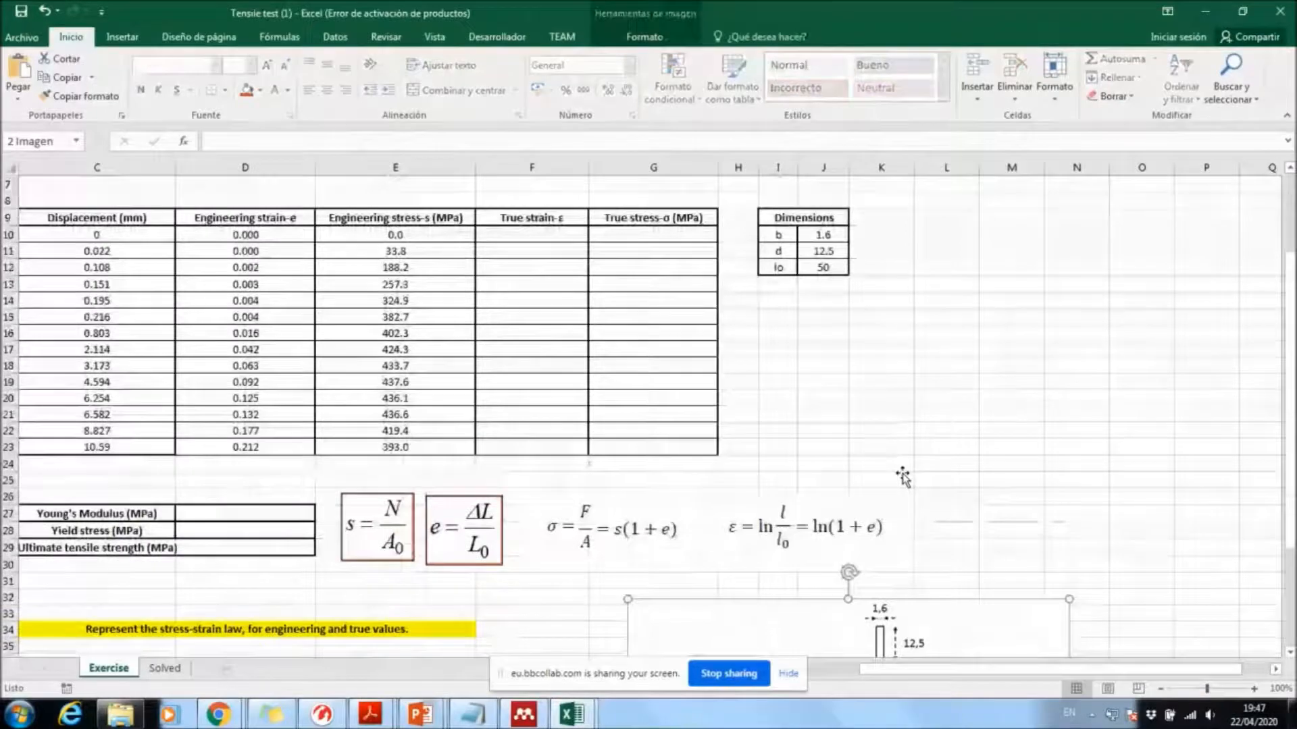
click(864, 268)
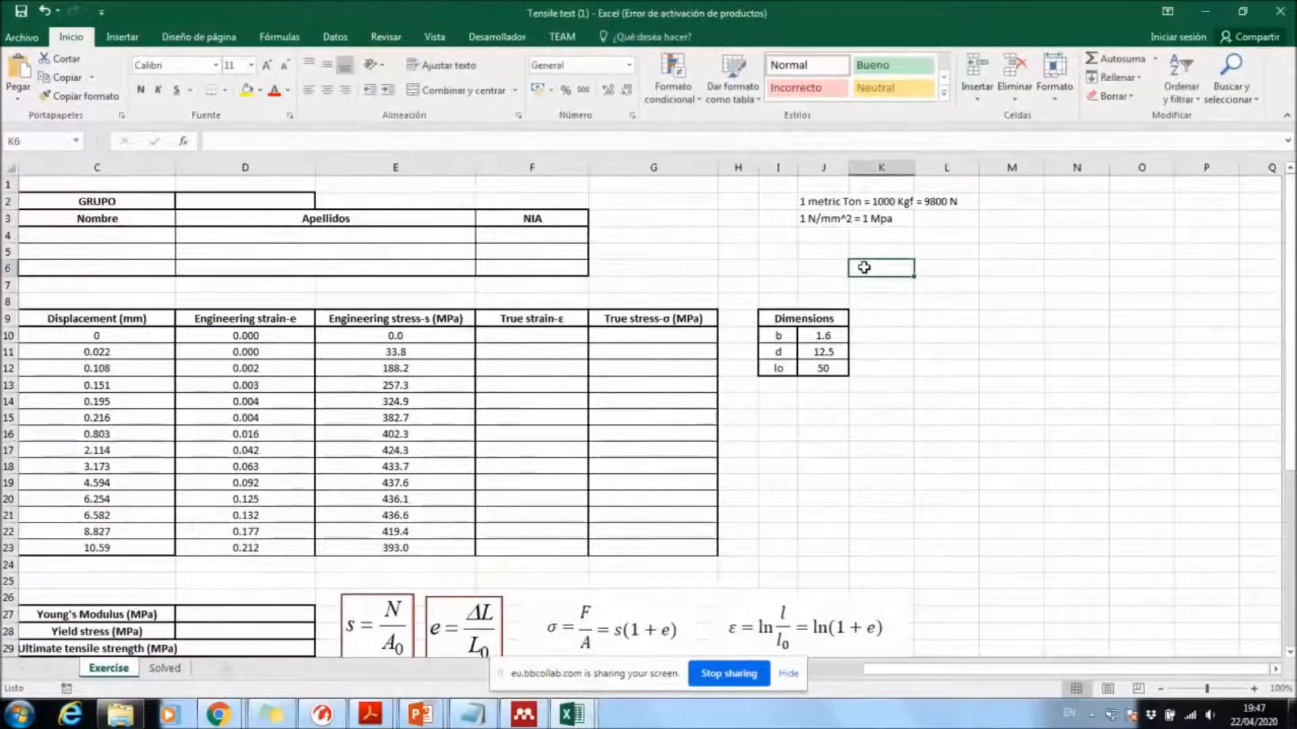
drag(926, 672, 873, 680)
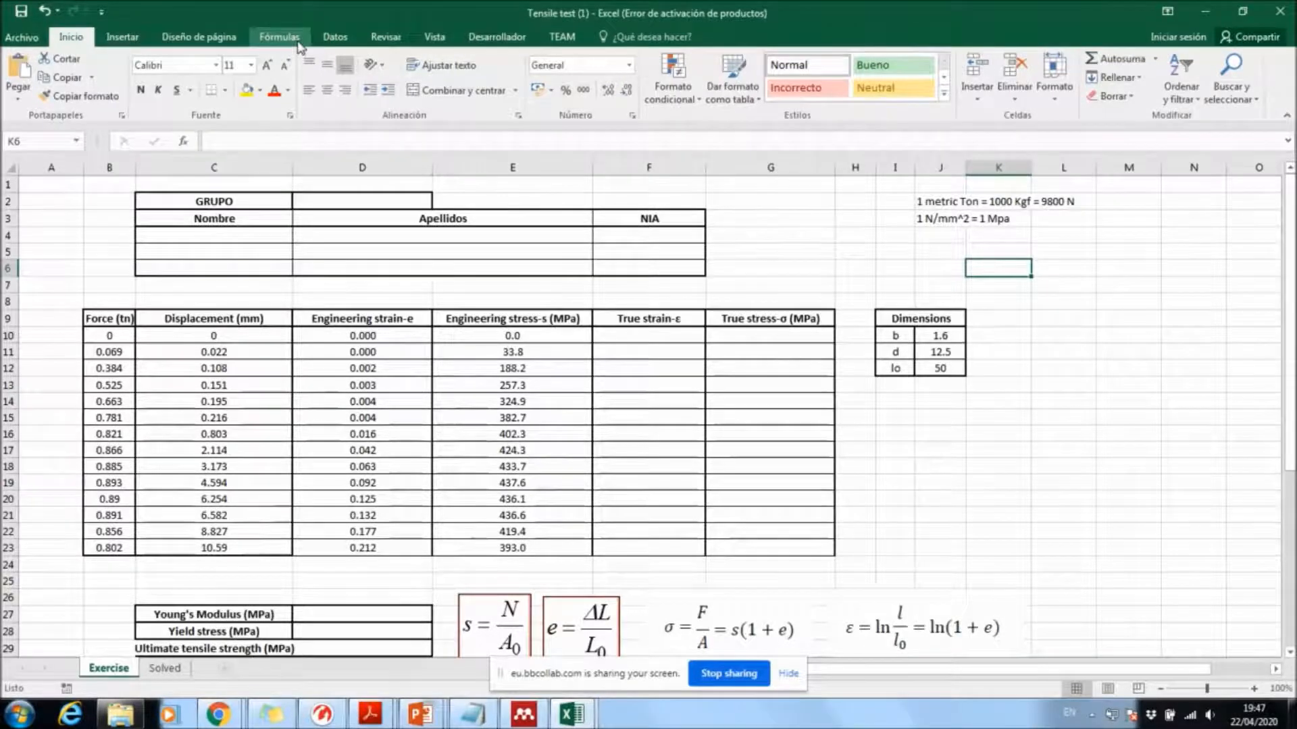
Step: Insert an empty scatter chart with straight lines and place it beside the Dimensions table, starting at column K
click(139, 38)
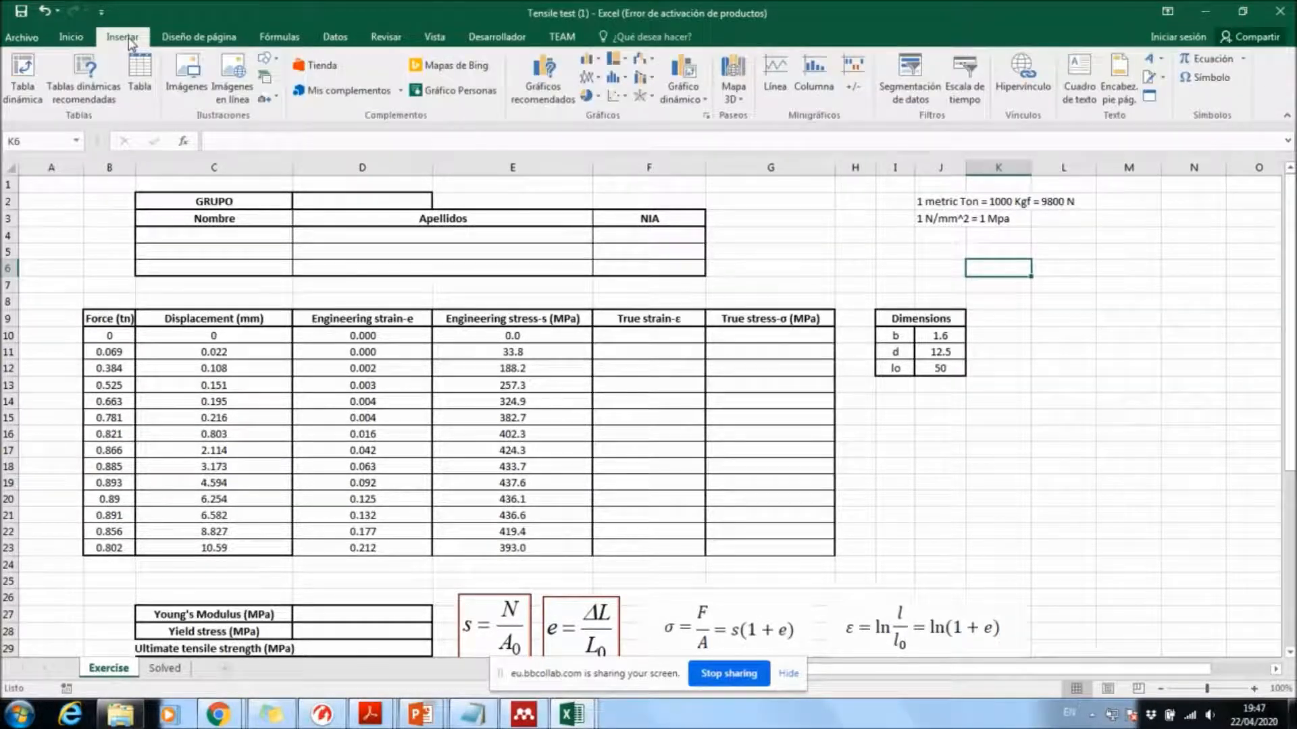
click(627, 100)
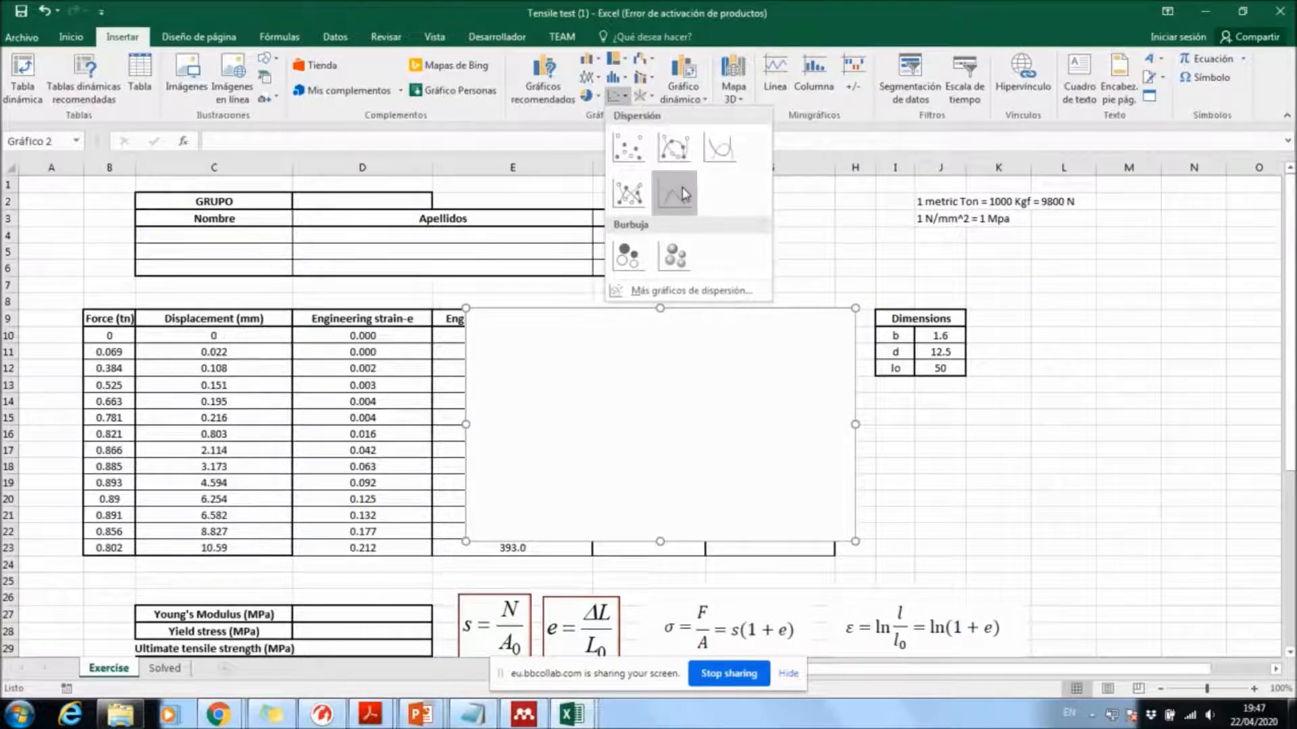
click(680, 187)
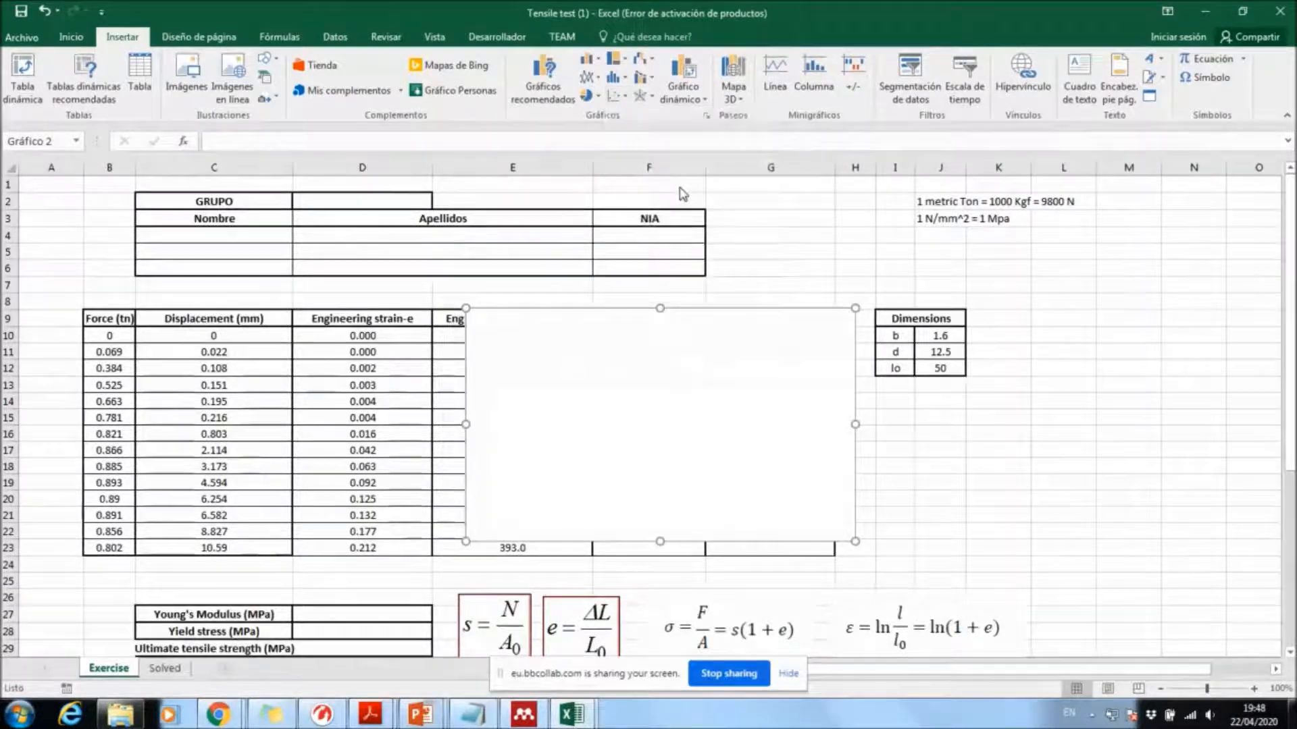
drag(720, 372, 1097, 318)
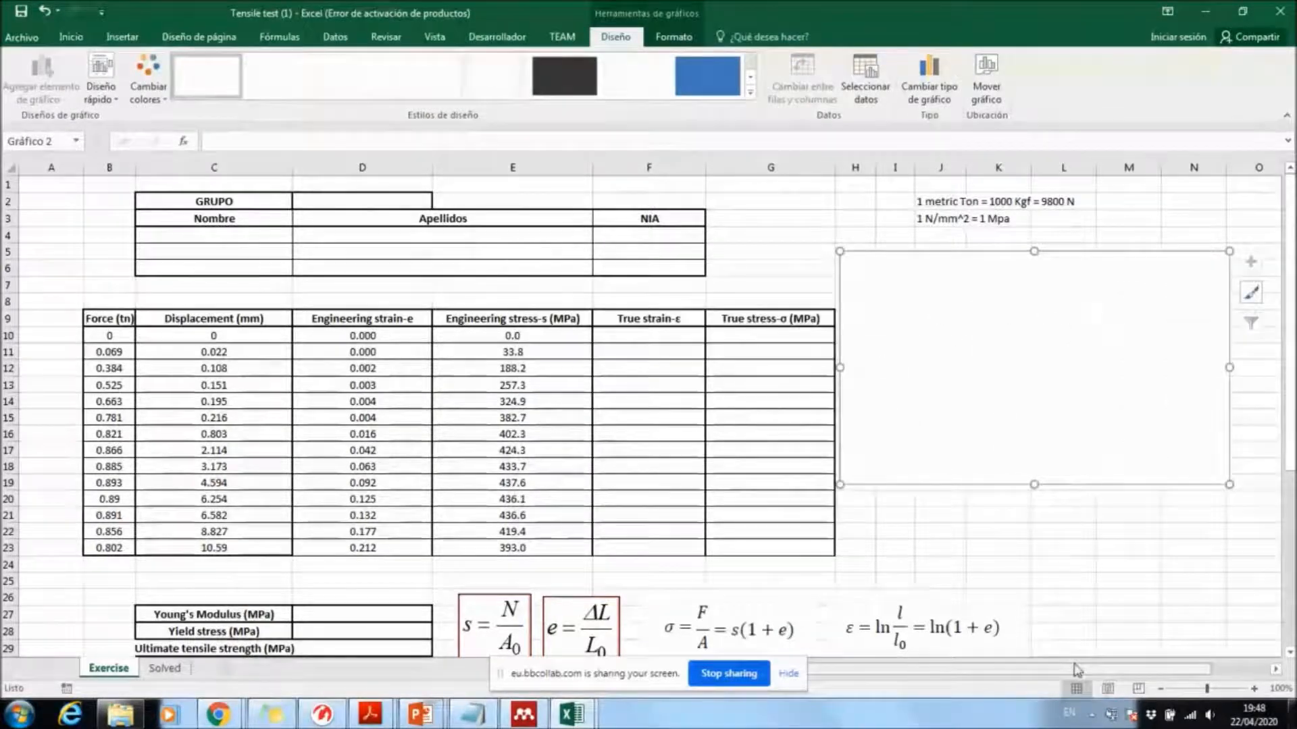
drag(1073, 669, 1139, 669)
drag(932, 354, 1072, 338)
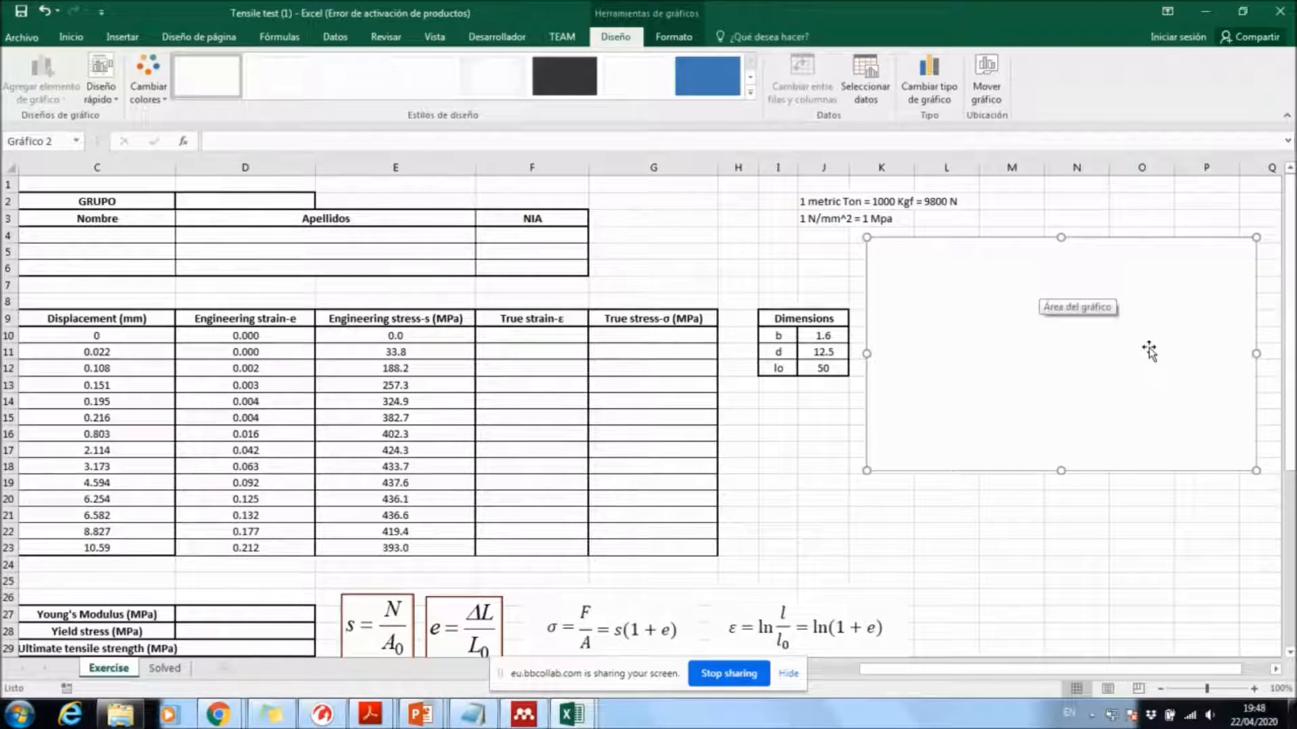
click(1007, 530)
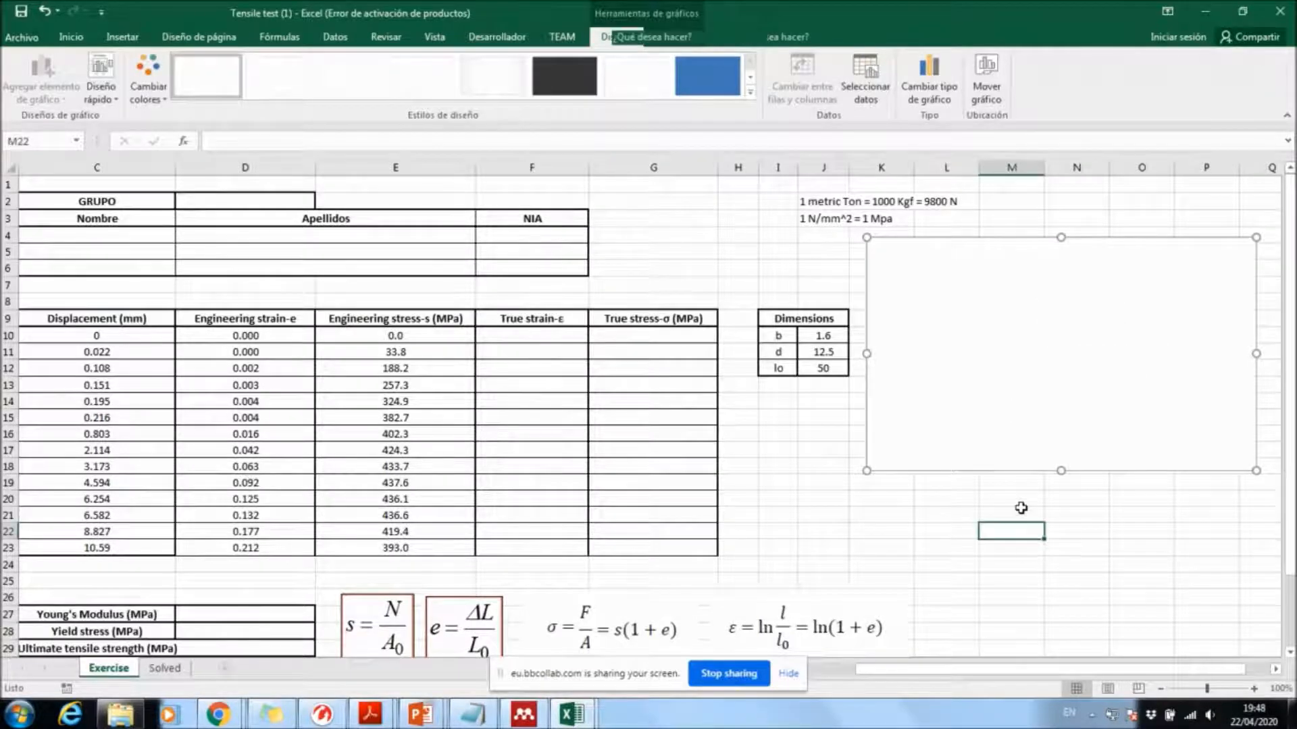
click(1027, 343)
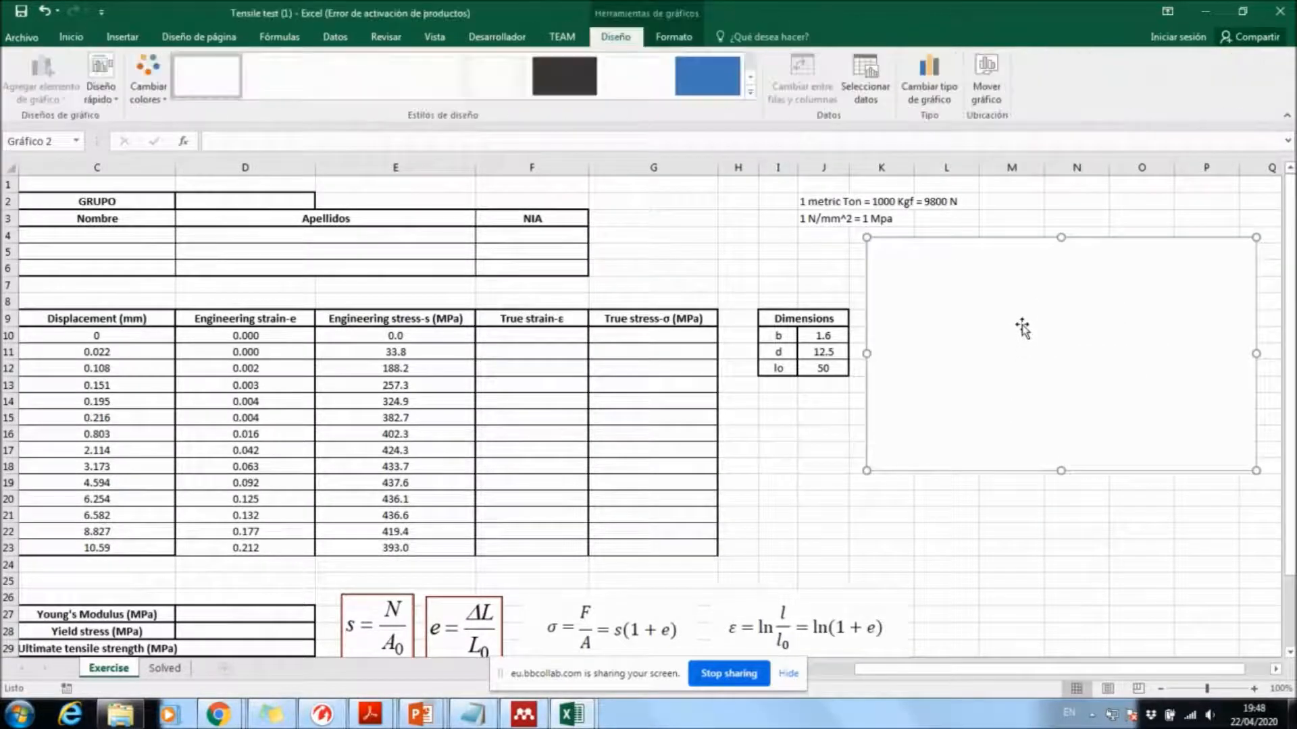
click(996, 517)
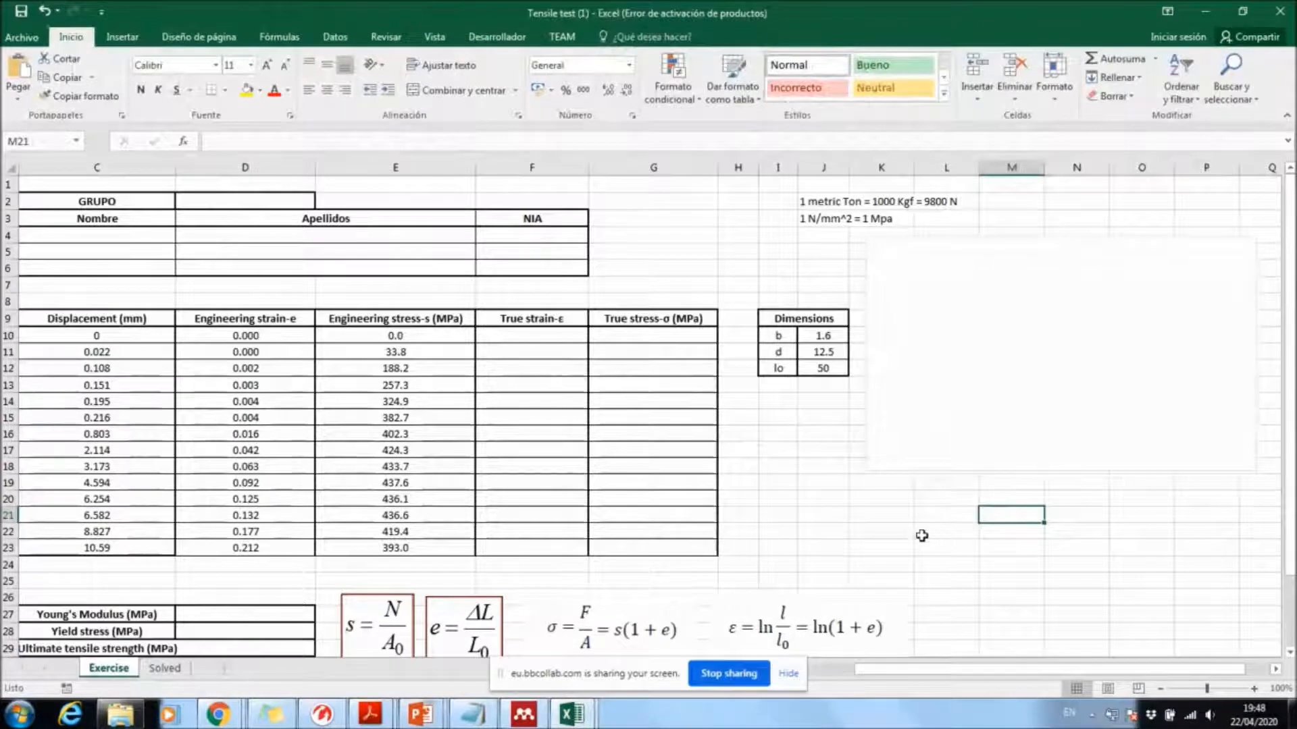
Step: Open the empty chart's data source selection and add a series named Eng
click(936, 390)
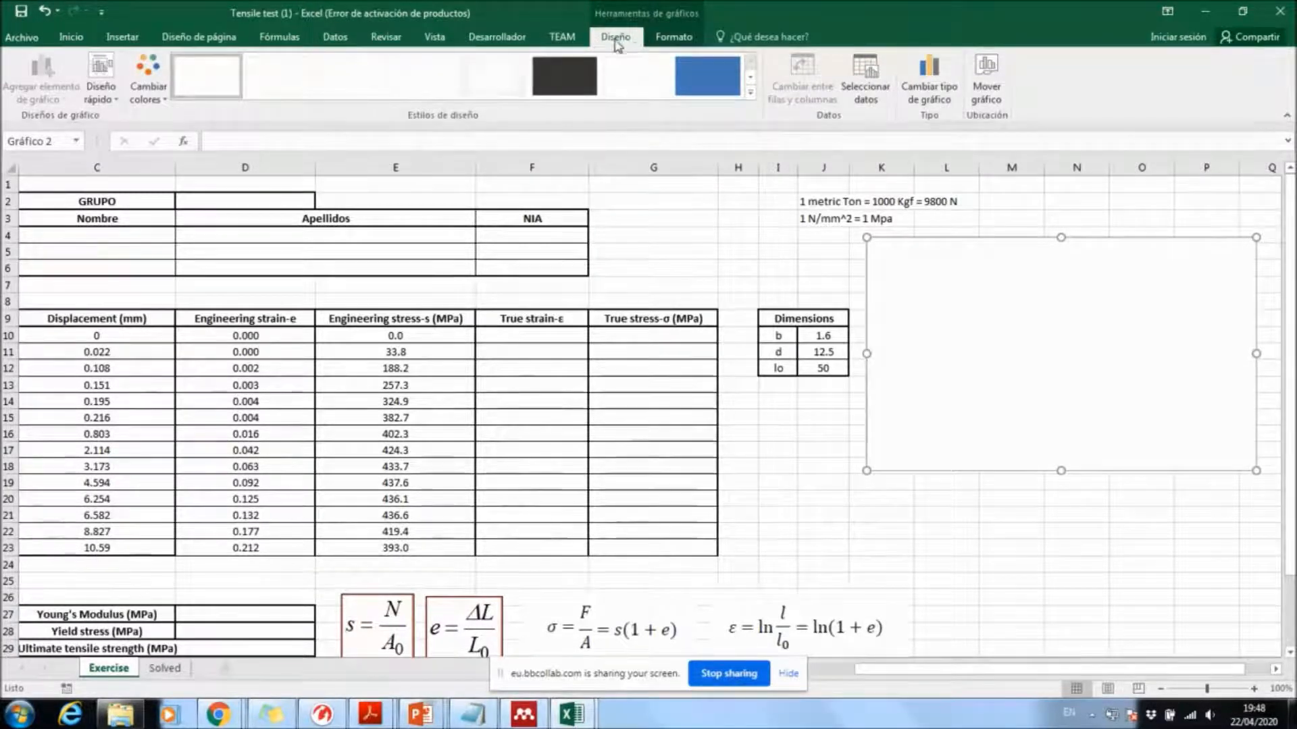
click(868, 77)
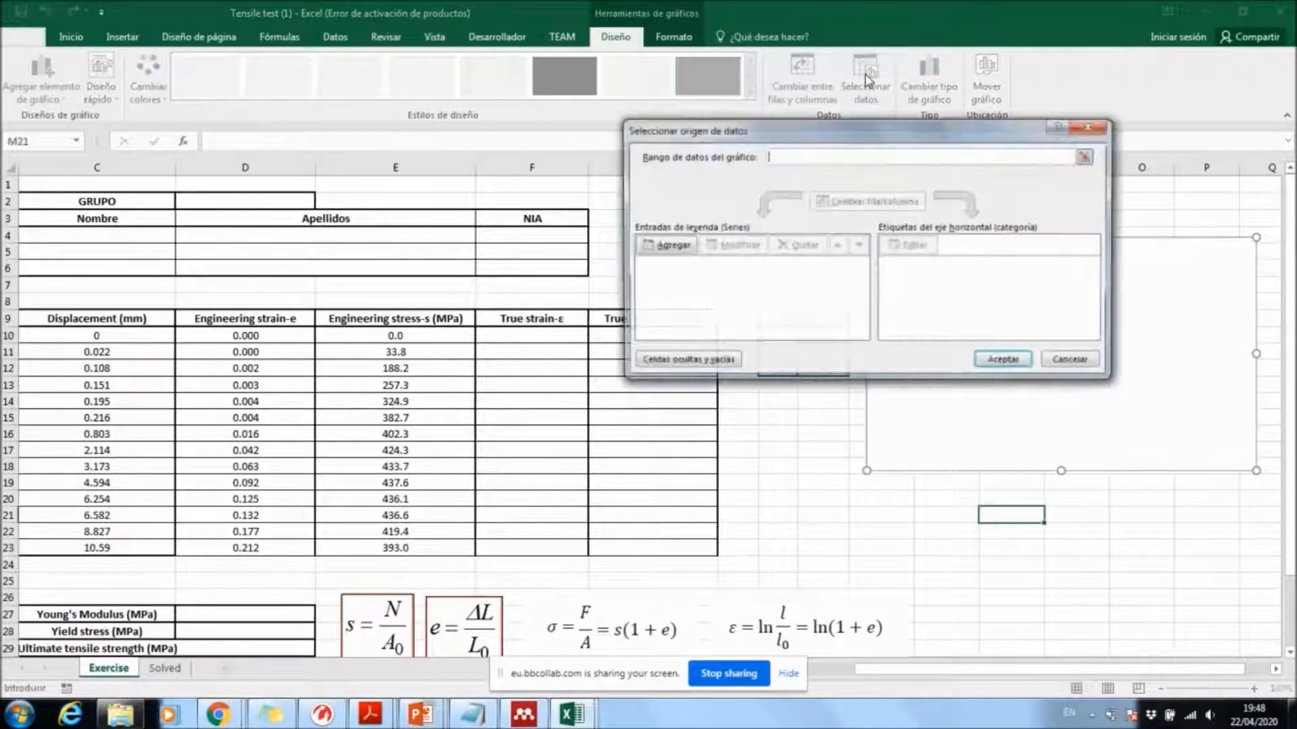
drag(888, 141, 606, 142)
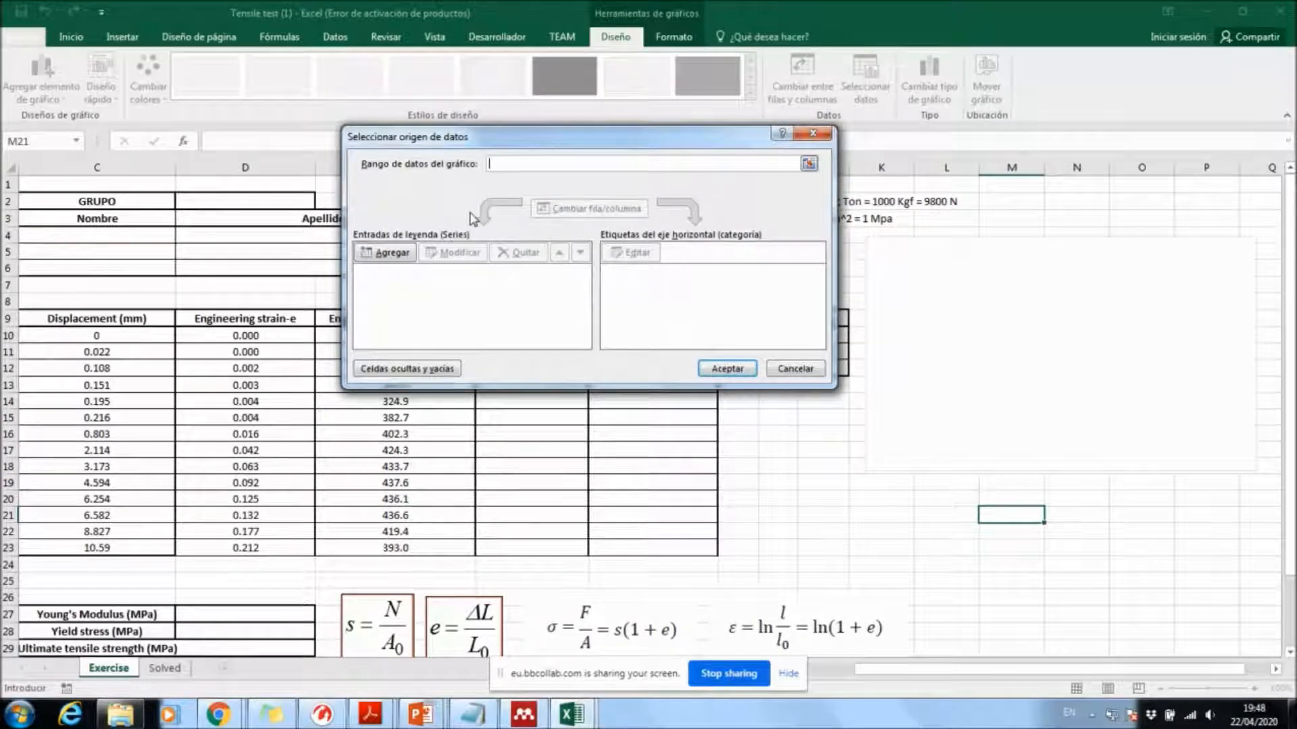
drag(497, 140, 477, 122)
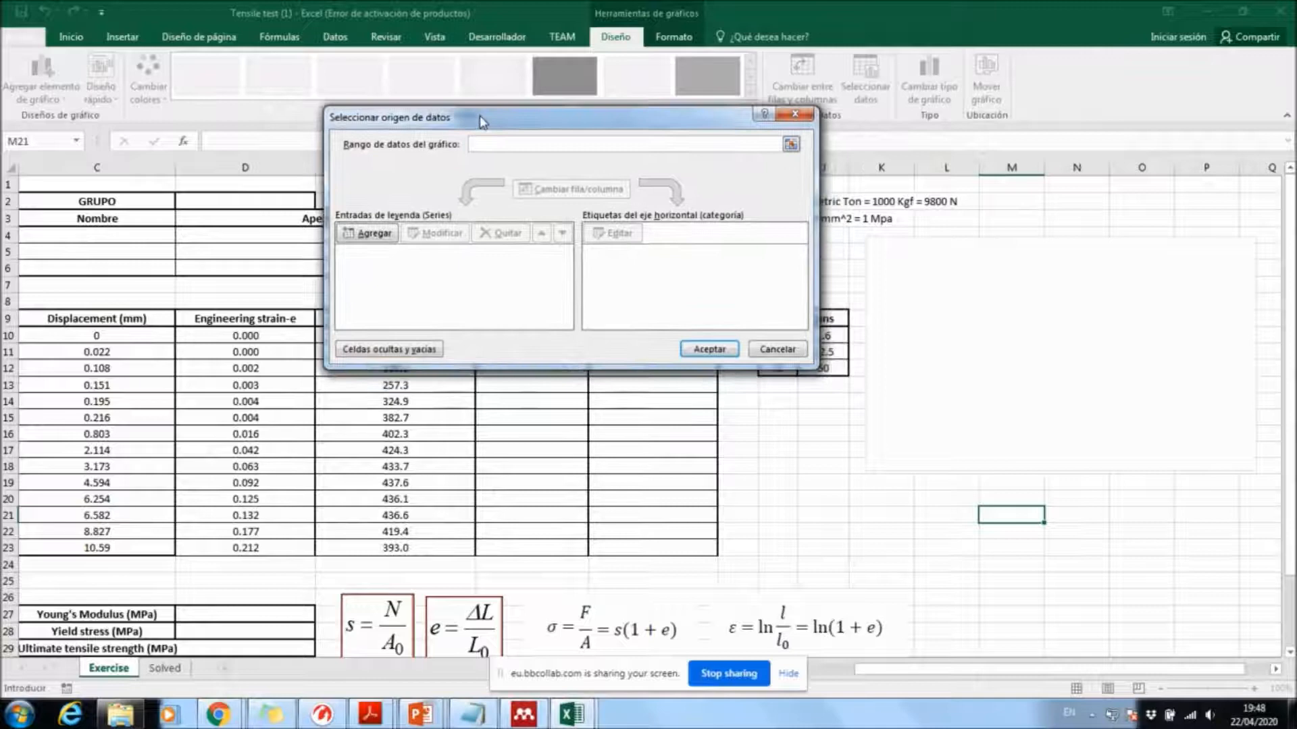
click(370, 236)
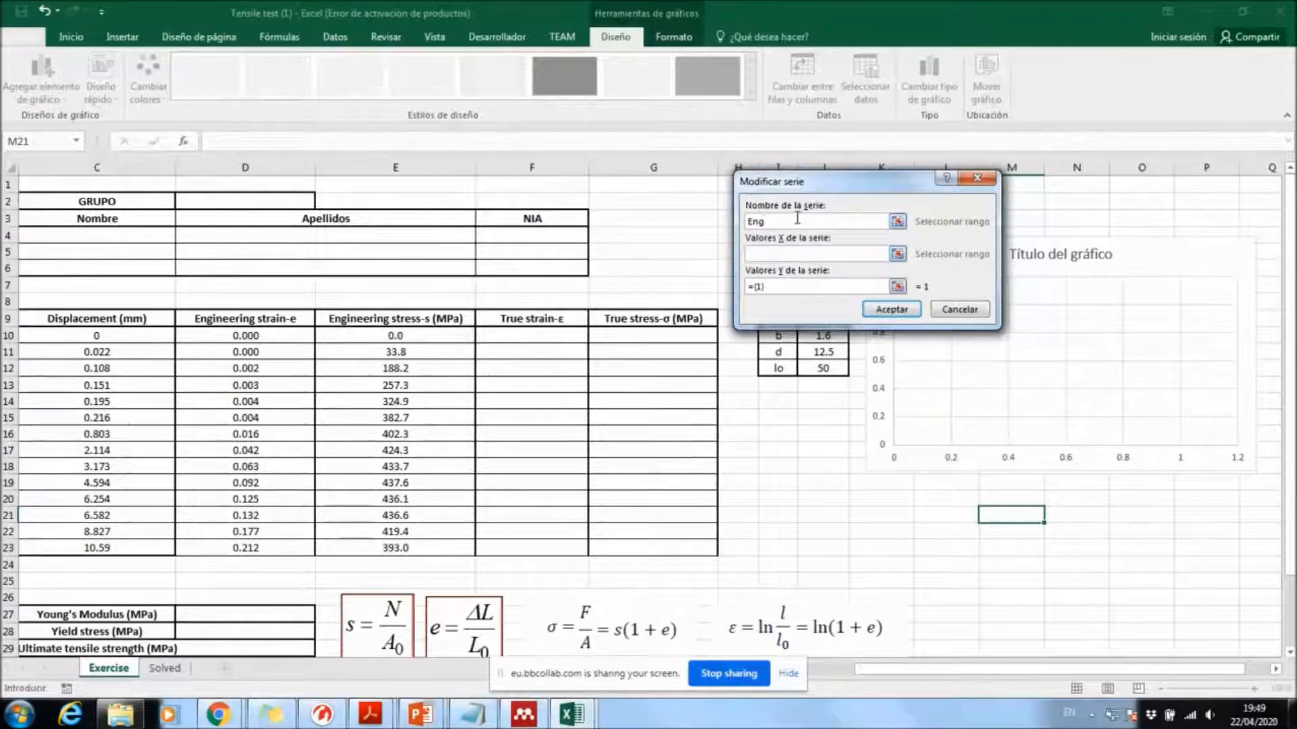
double_click(784, 225)
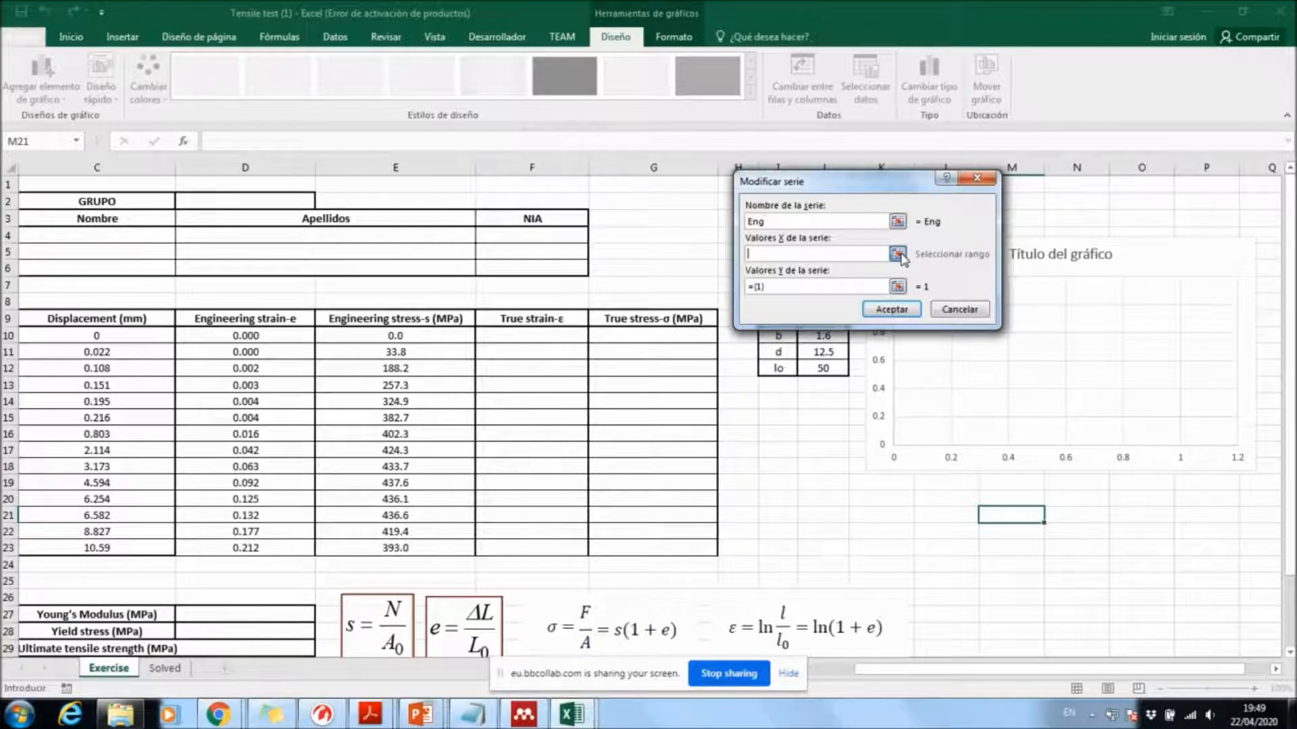
Step: Set the Eng series' X values to the engineering strain cells D10:D23
click(897, 254)
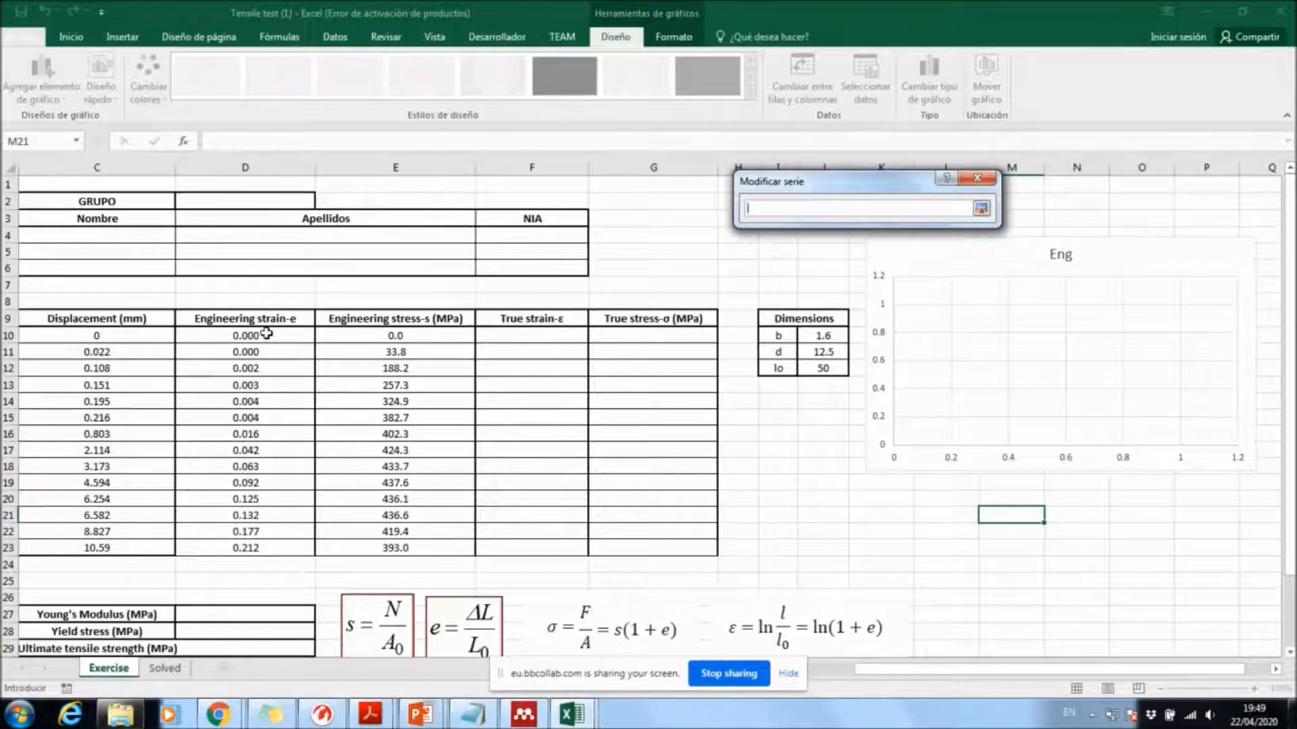
drag(267, 334, 267, 376)
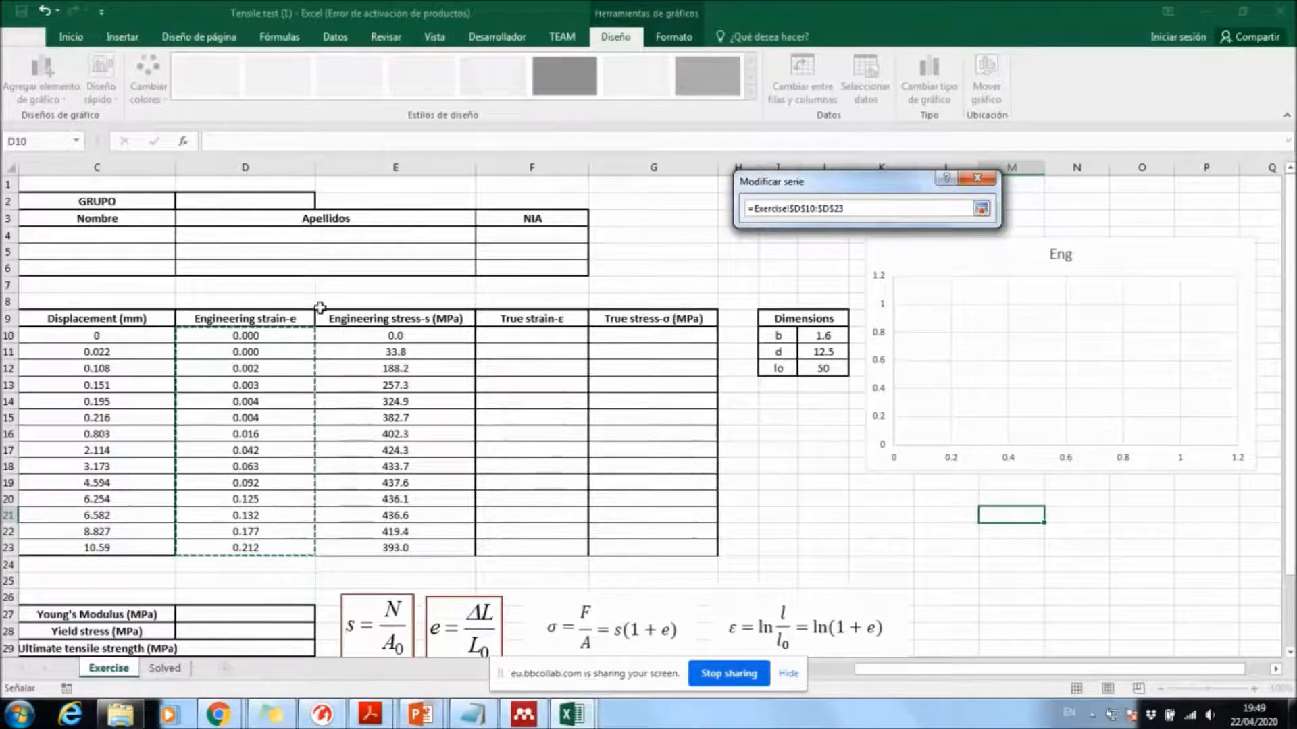
click(981, 209)
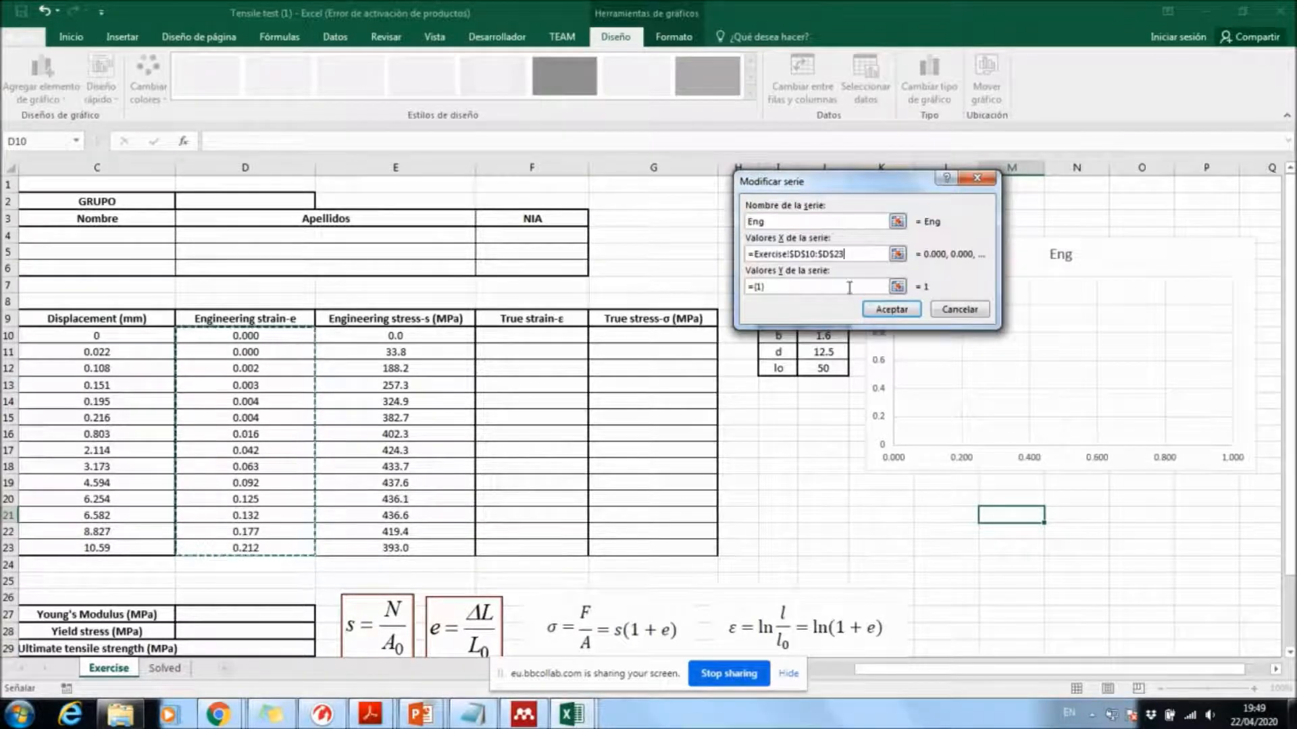
Step: Set the Eng series' Y values to the engineering stress cells E10:E23 and apply the data to the chart
click(897, 286)
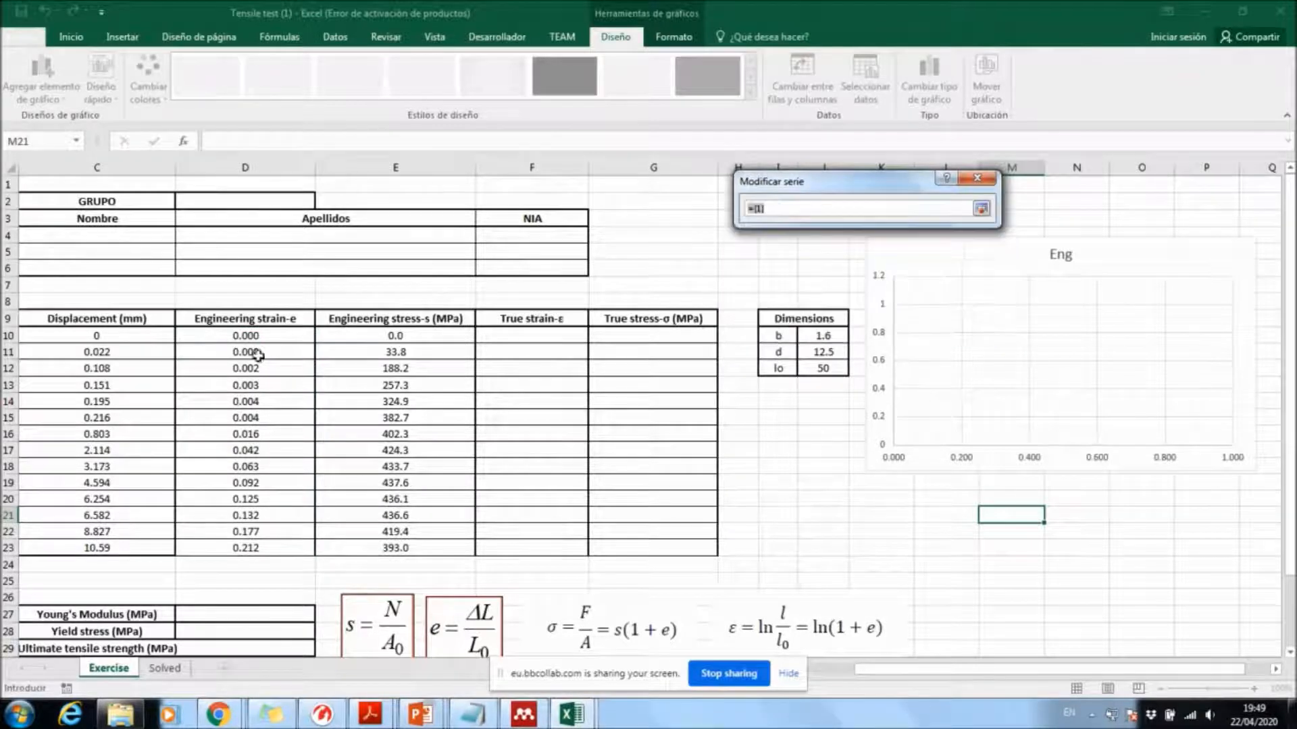
drag(391, 335, 391, 544)
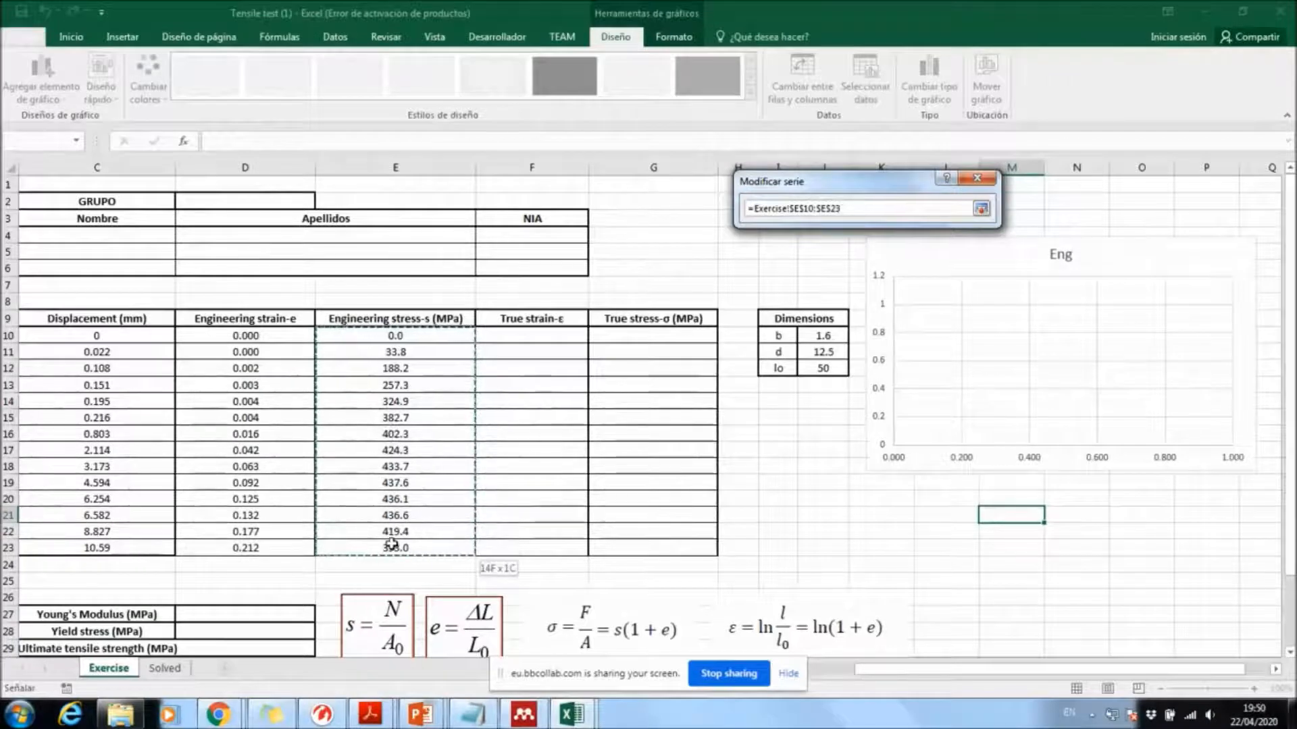
drag(391, 544, 392, 544)
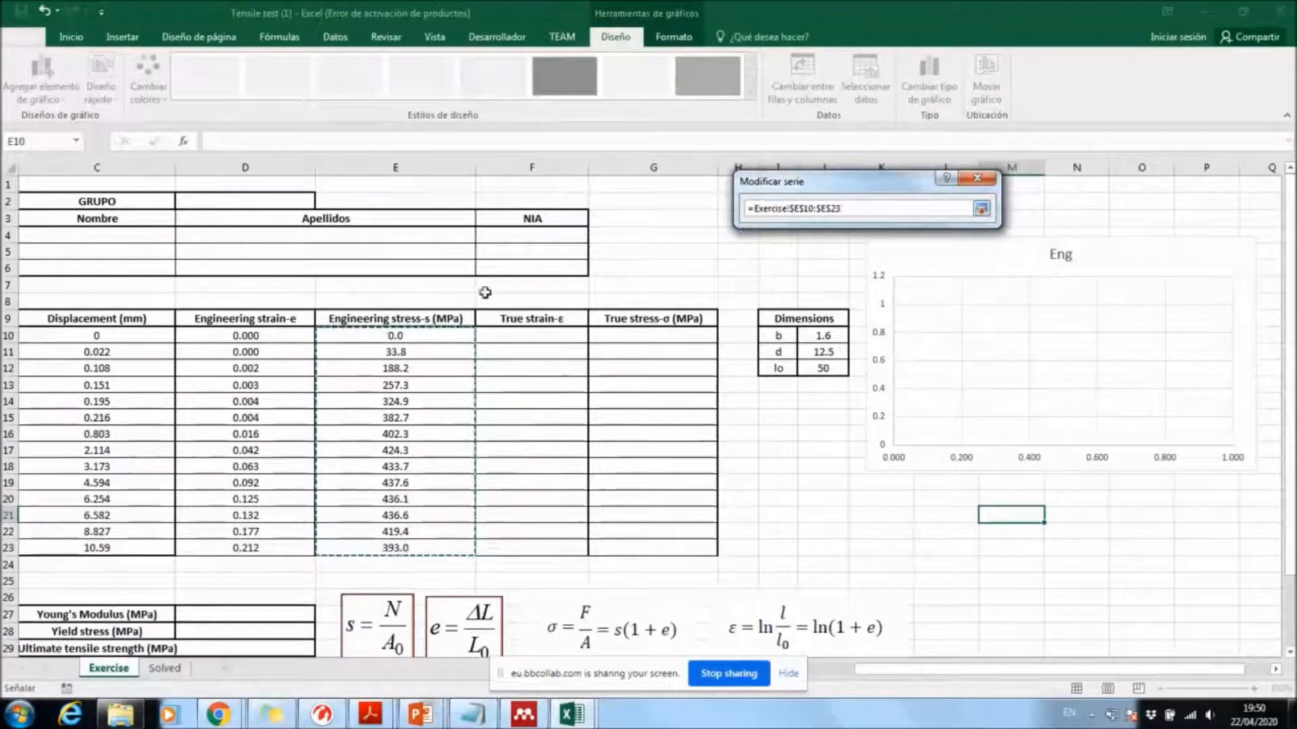
click(981, 210)
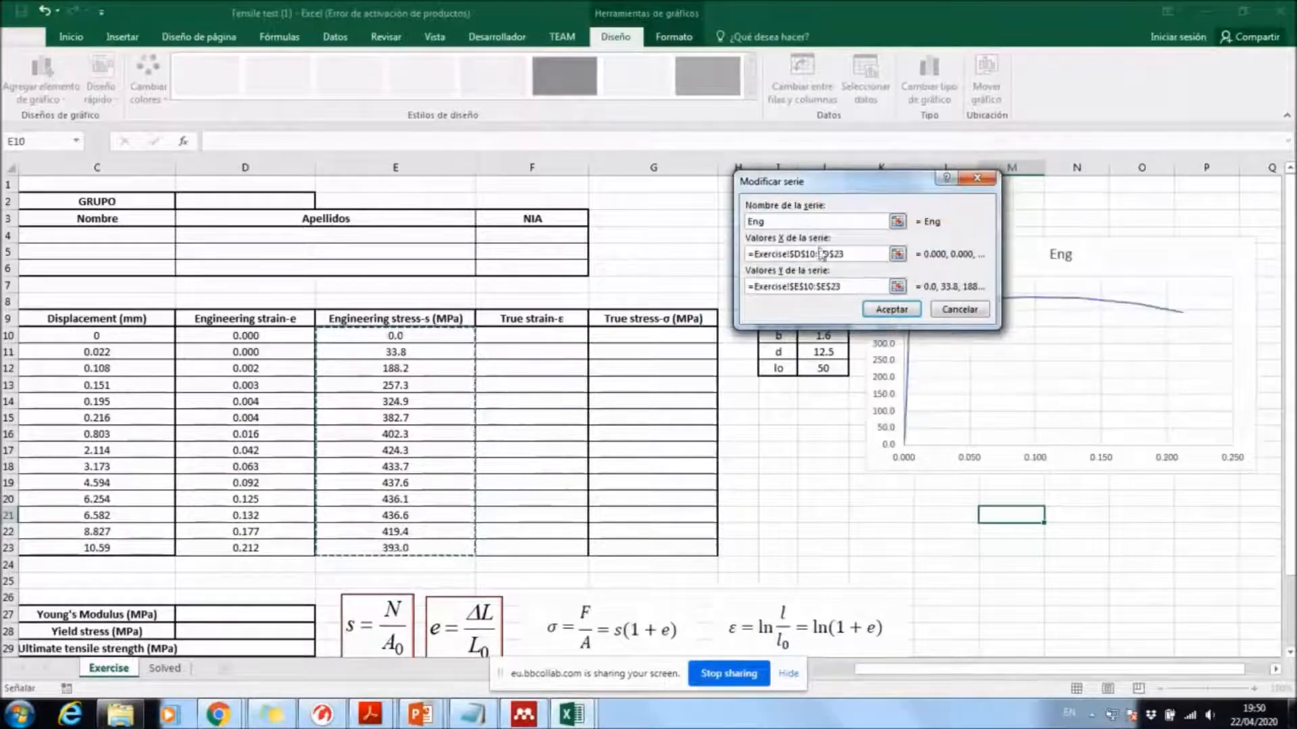
drag(902, 184, 693, 179)
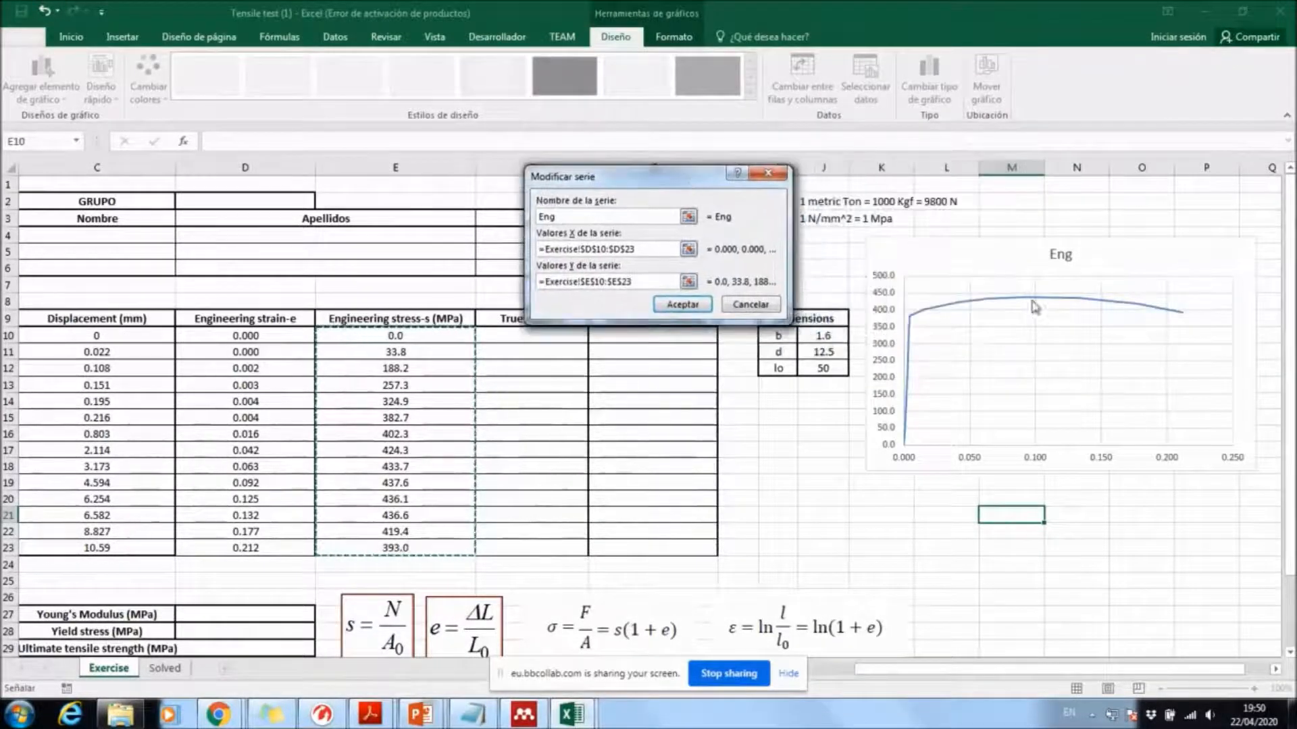
click(683, 305)
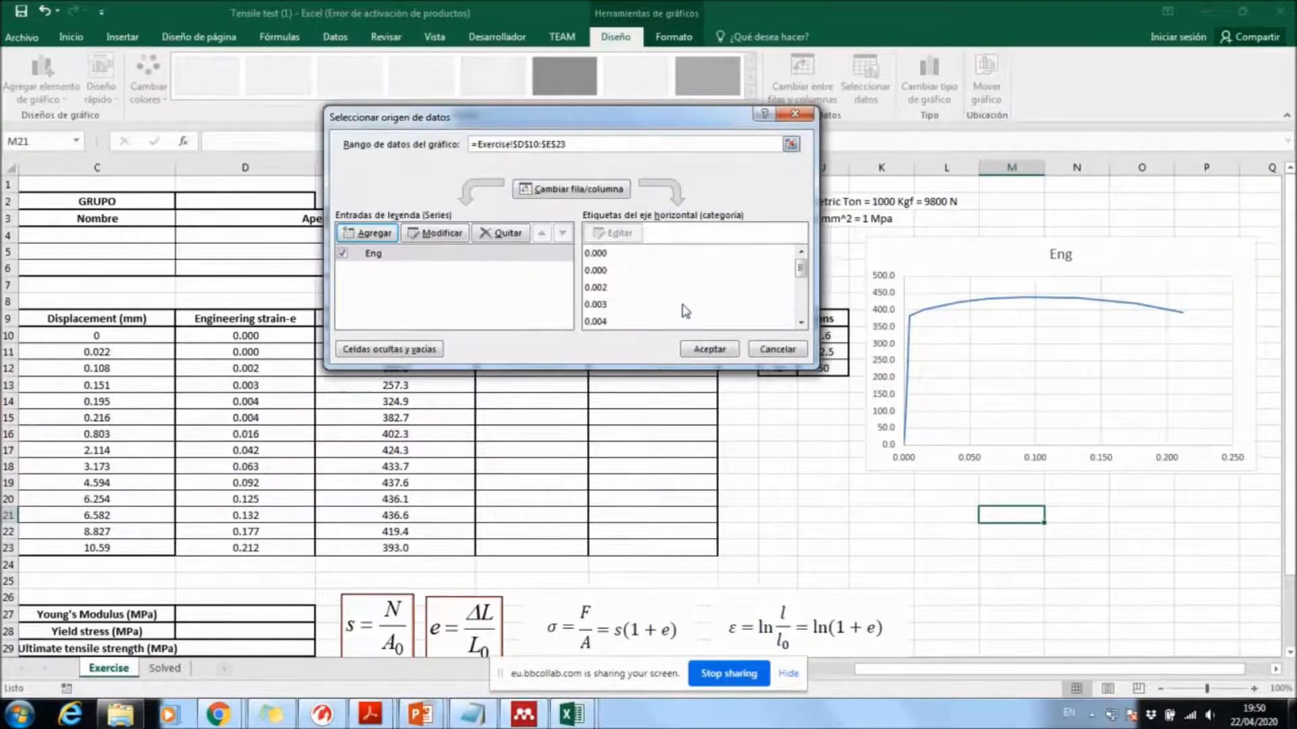
click(708, 350)
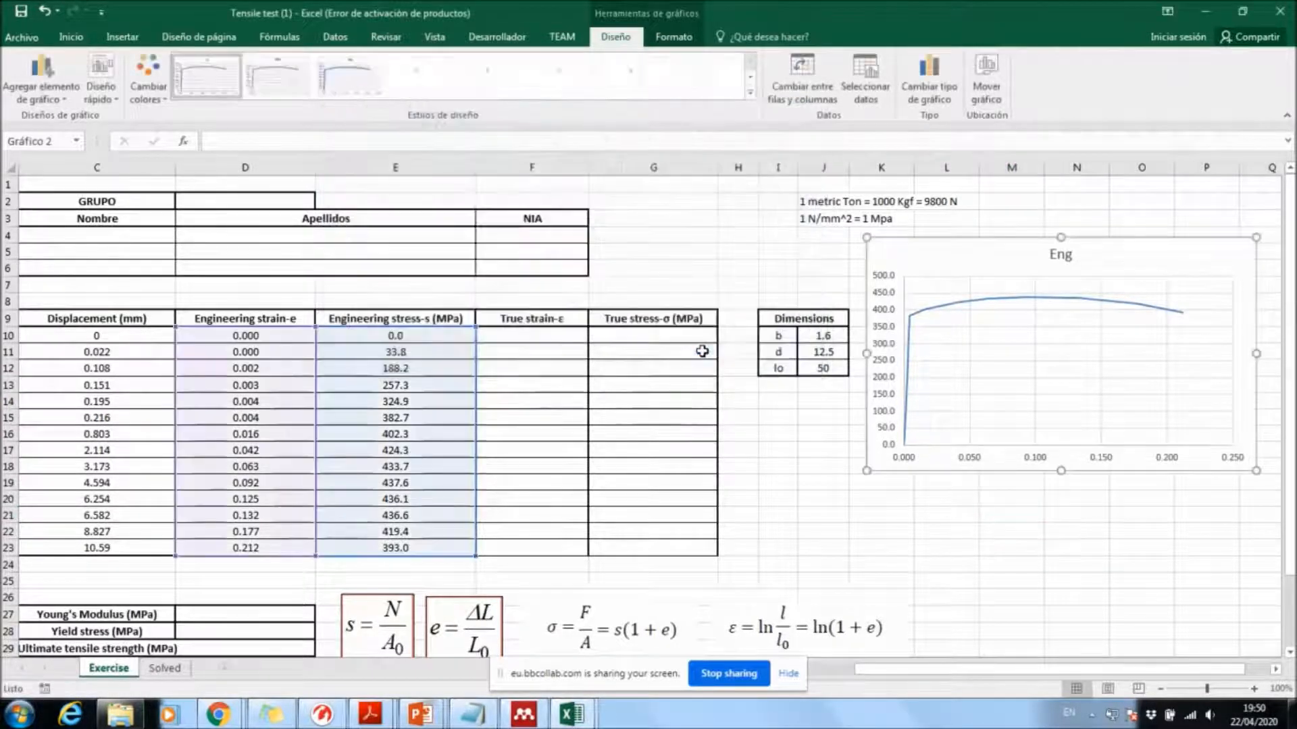
click(1099, 519)
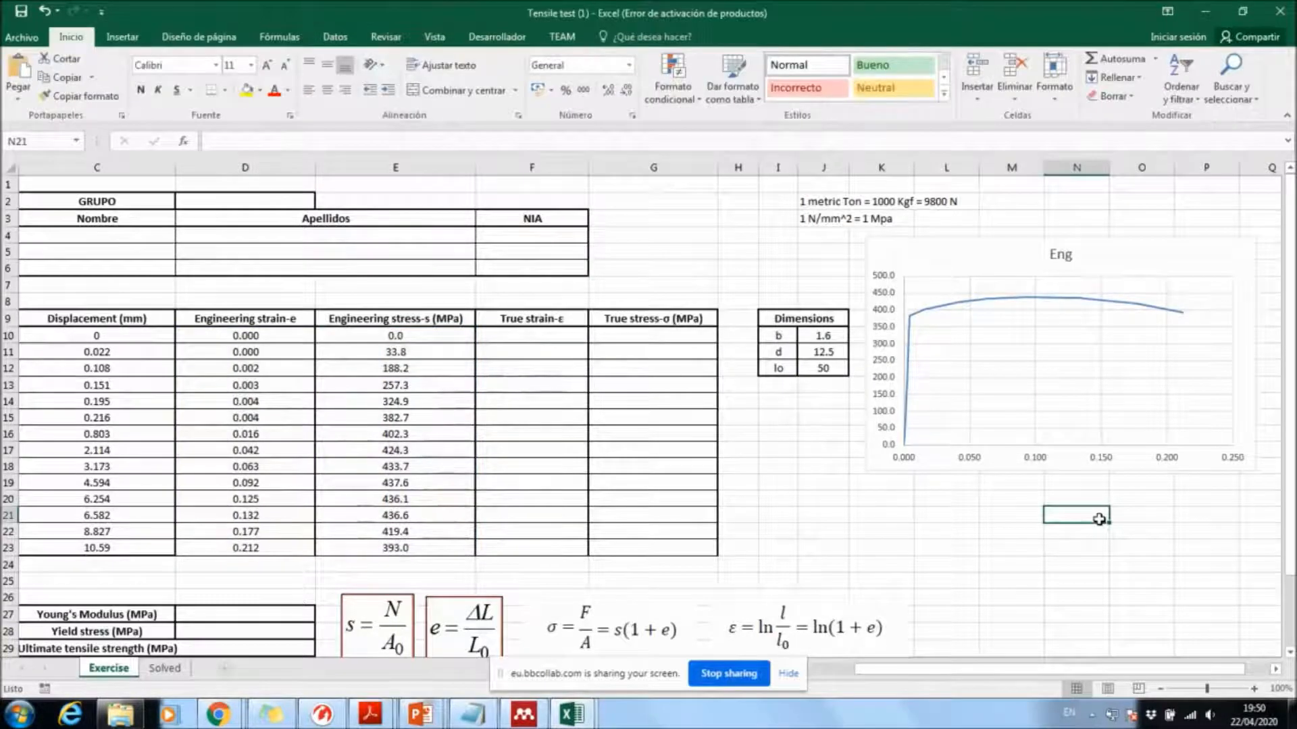
click(940, 461)
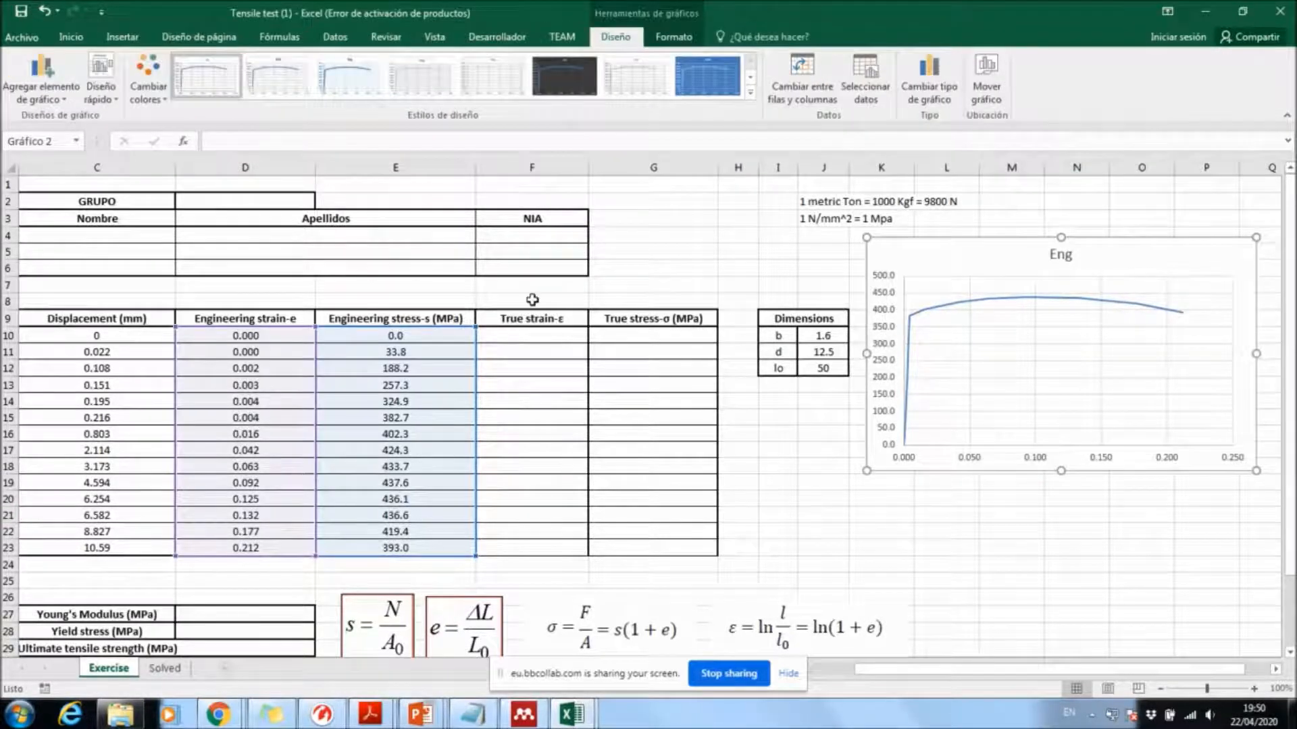
click(1008, 498)
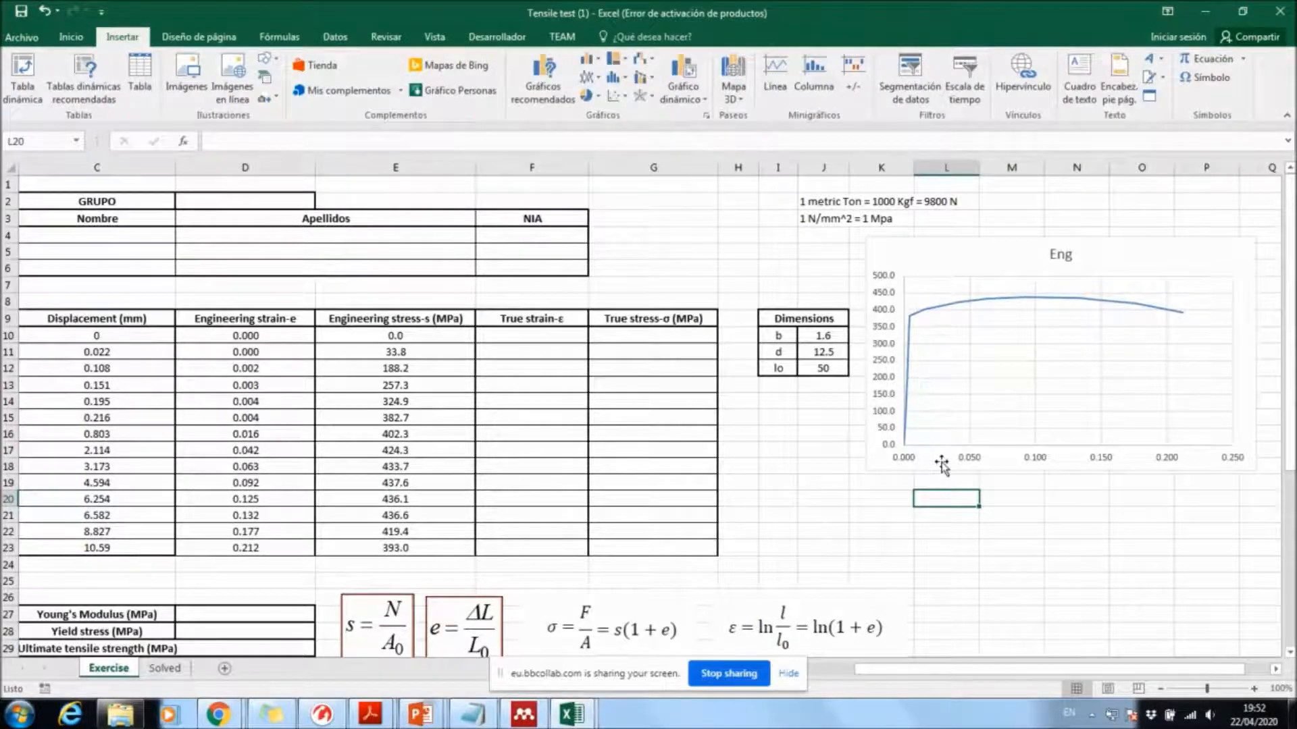
click(941, 465)
click(1010, 582)
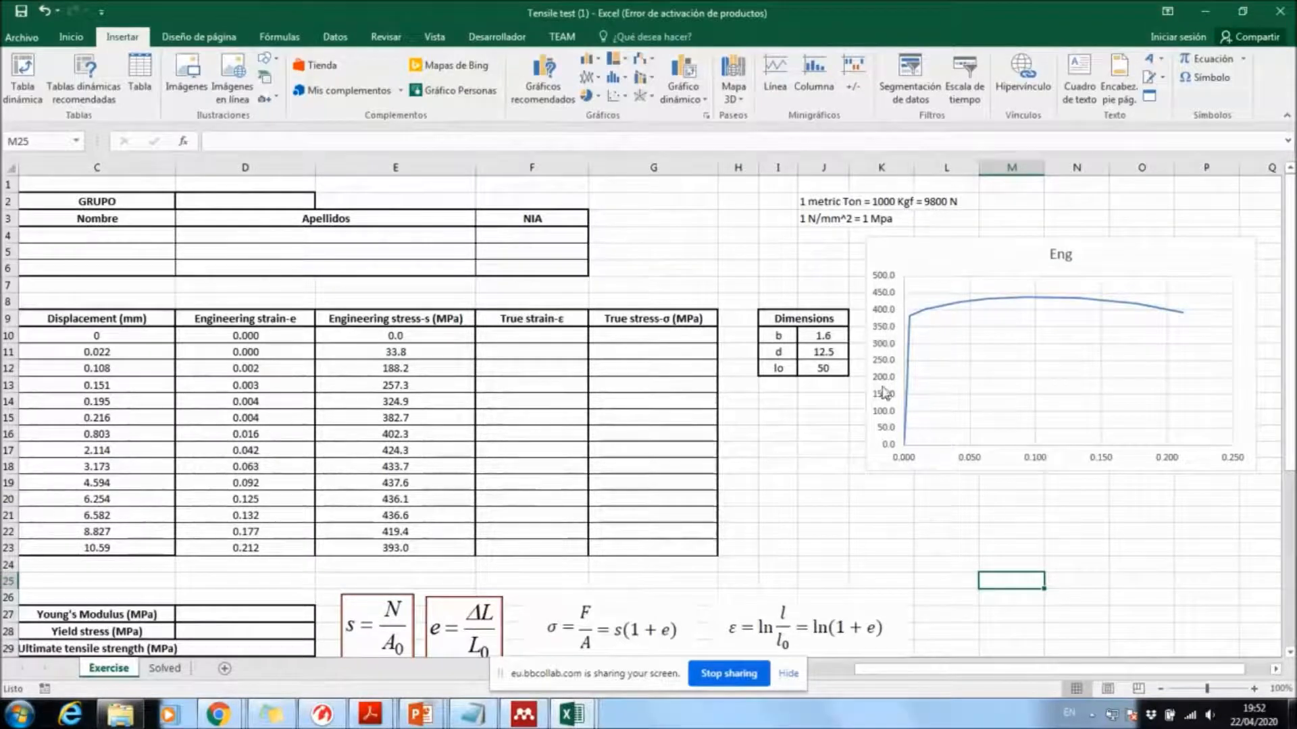
click(972, 511)
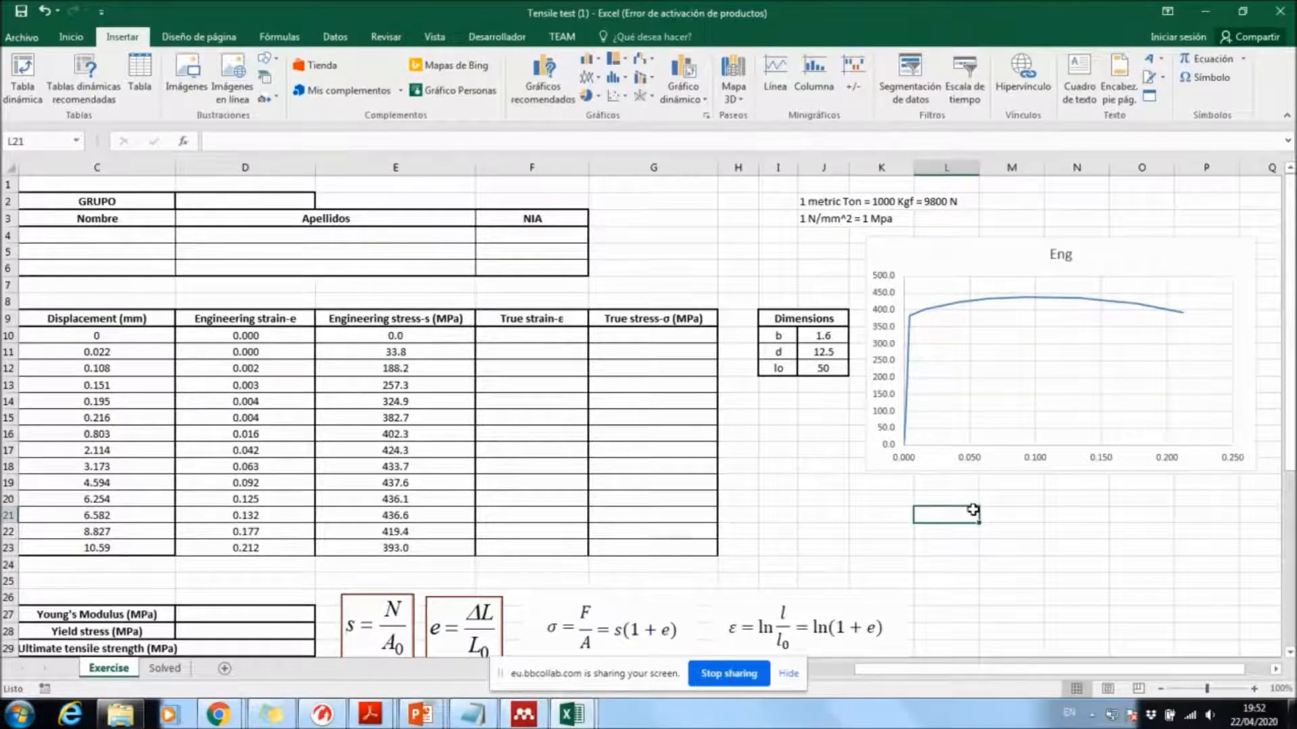
Step: Add primary horizontal and primary vertical axis titles to the engineering stress-strain chart
click(999, 460)
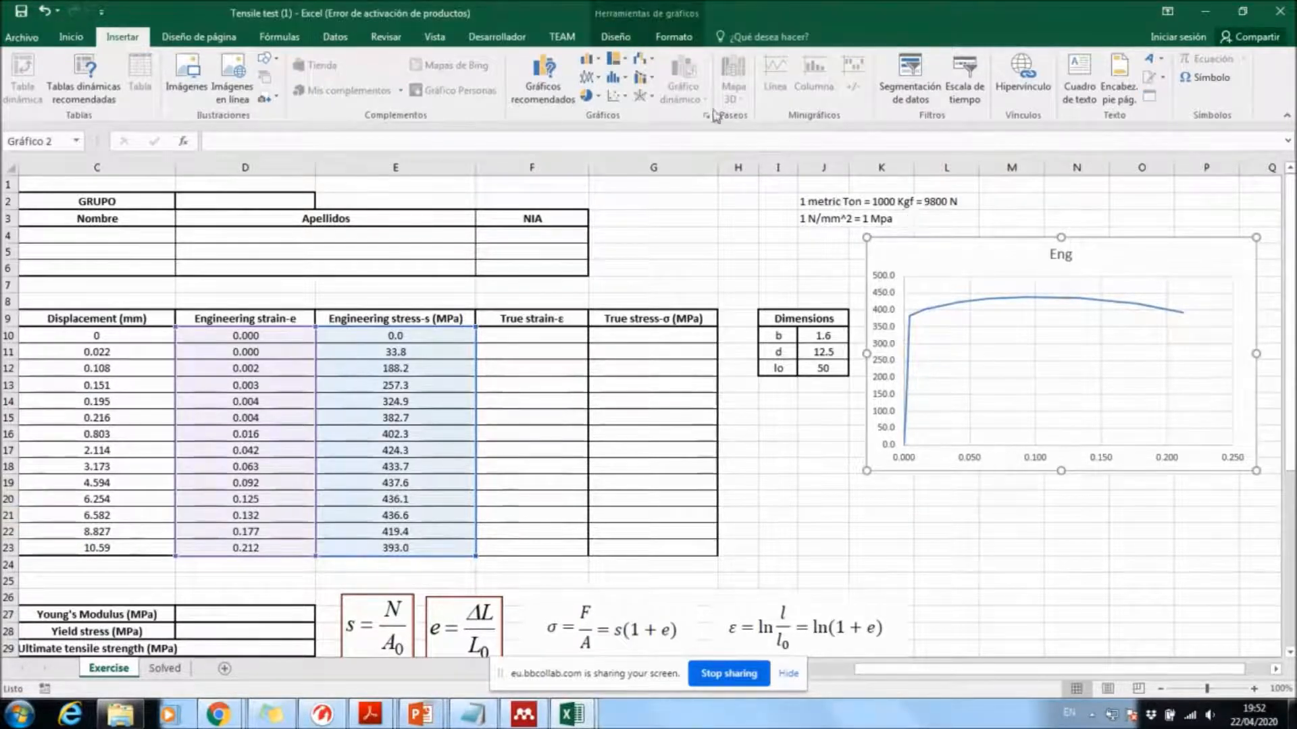
click(611, 38)
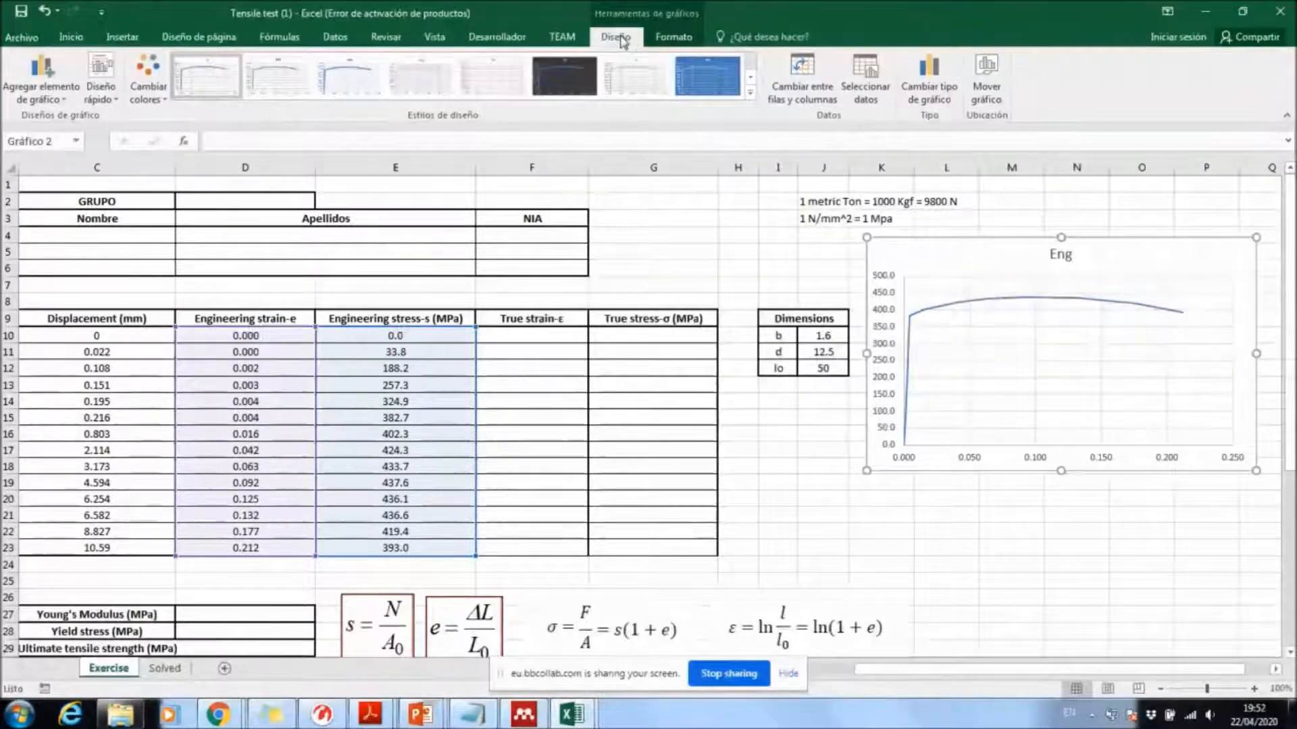
click(66, 94)
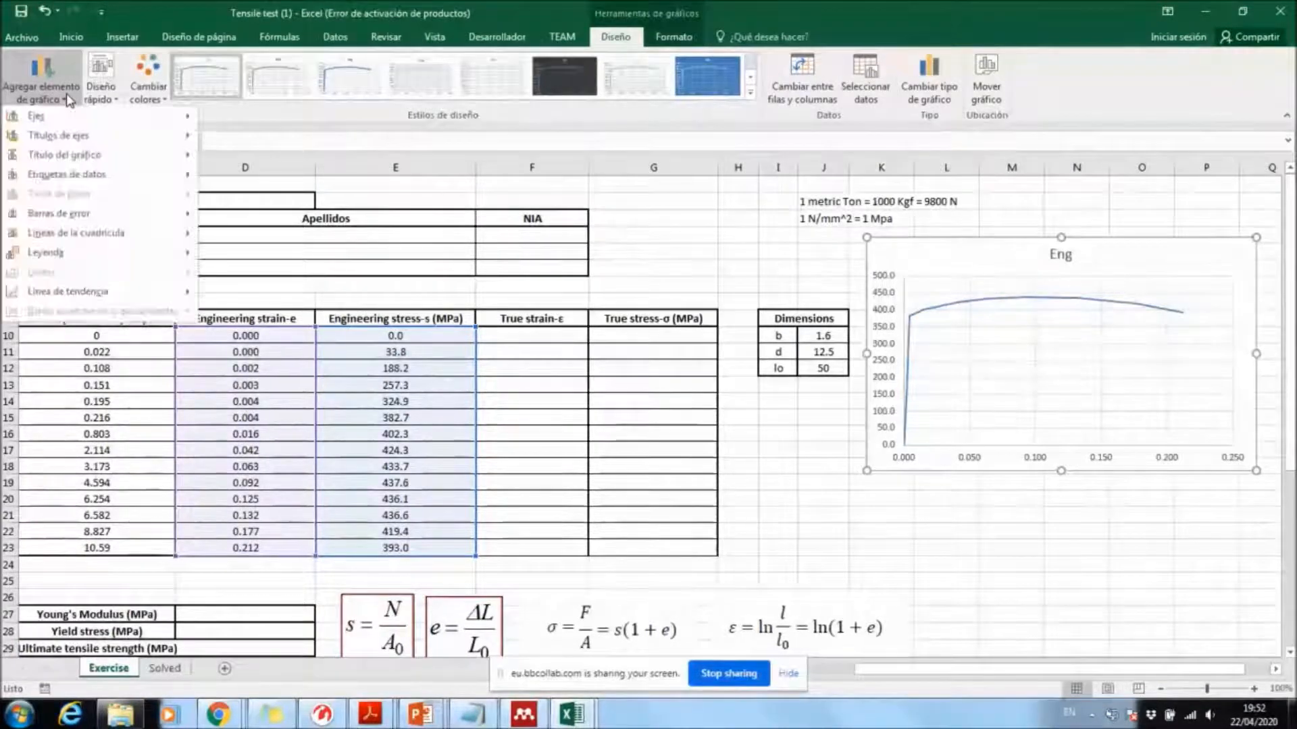
mouse_move(68, 120)
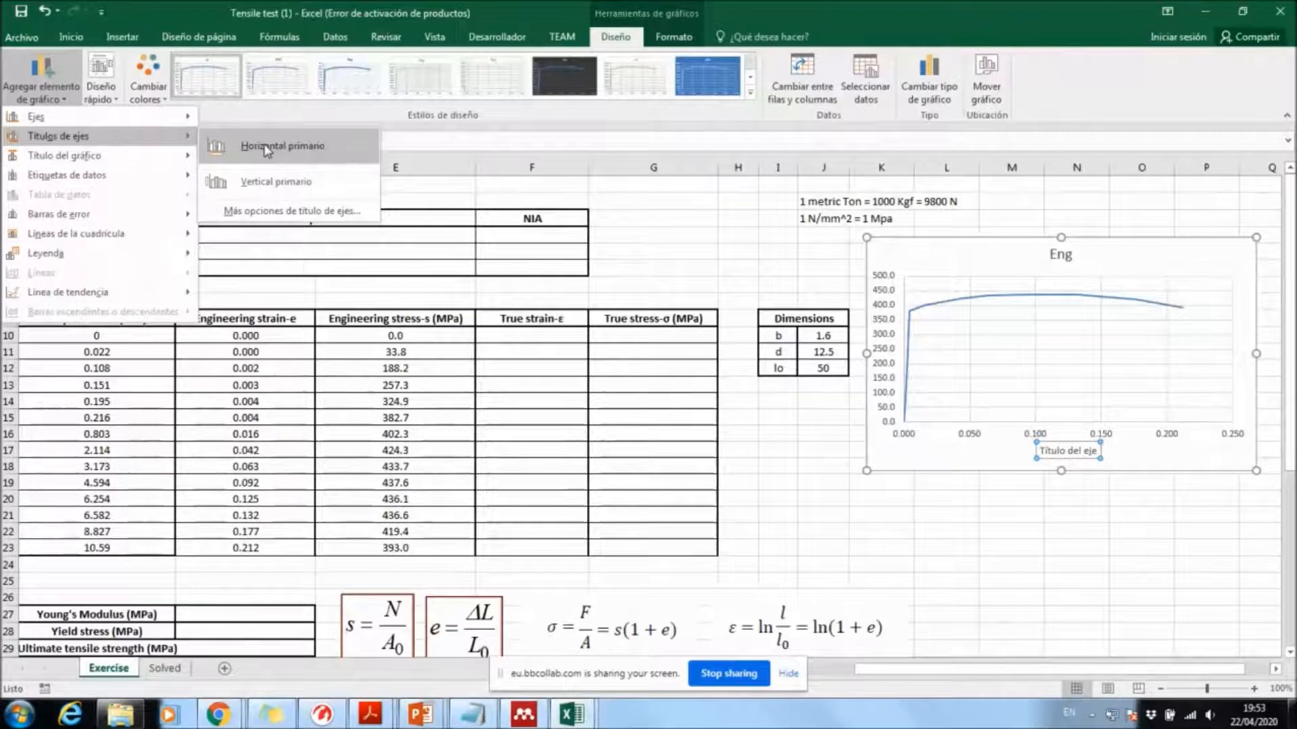
click(265, 147)
click(40, 74)
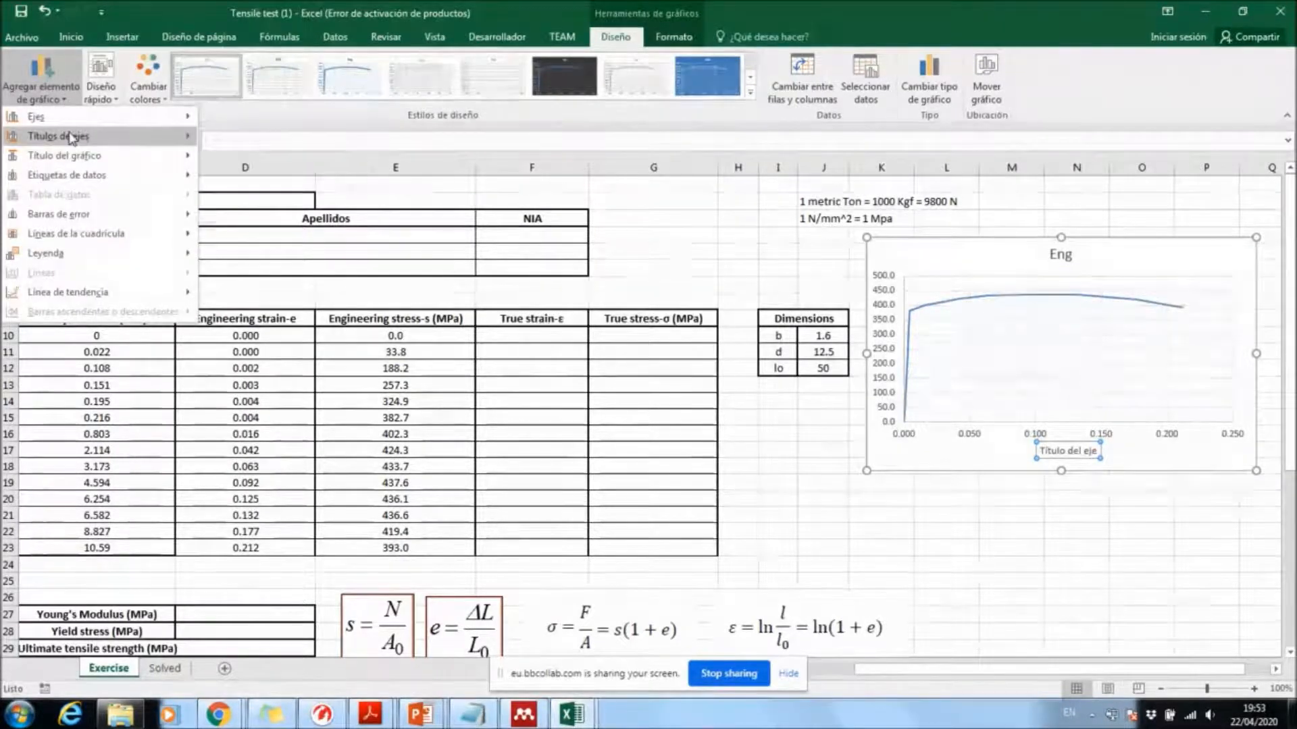
mouse_move(74, 136)
click(280, 183)
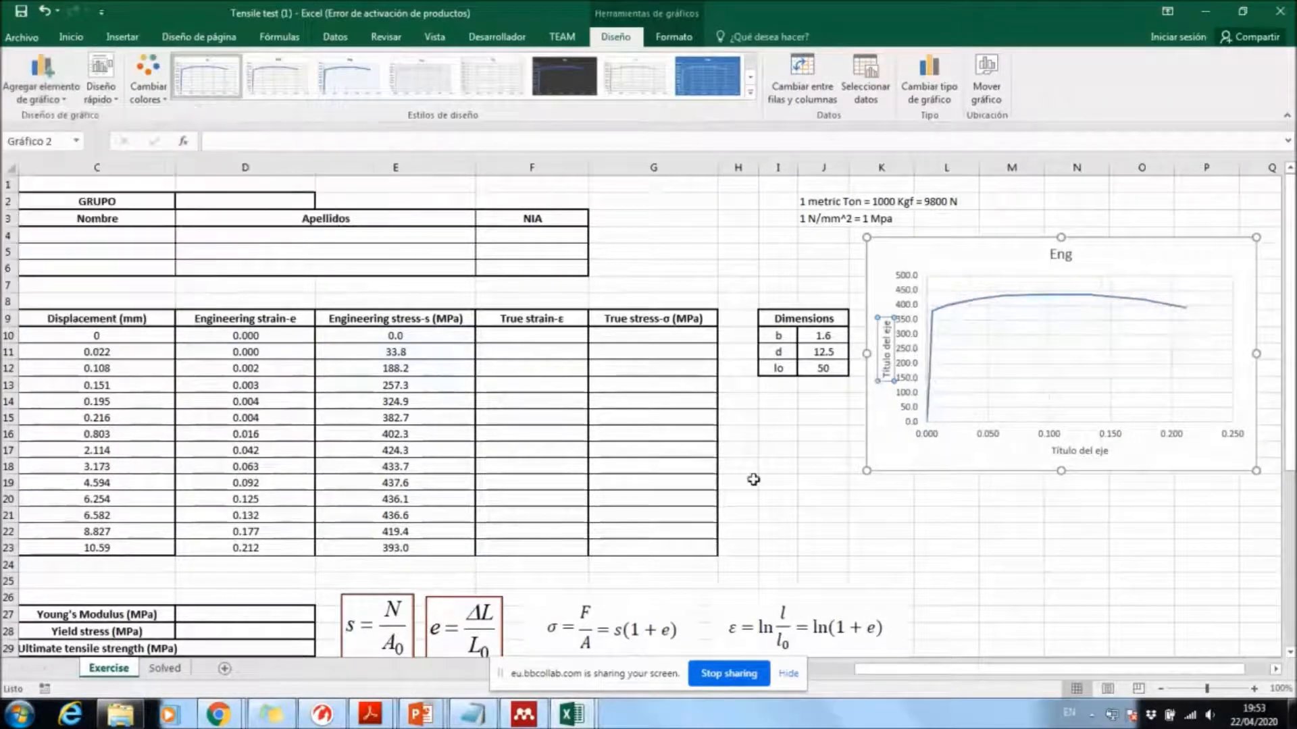
click(962, 582)
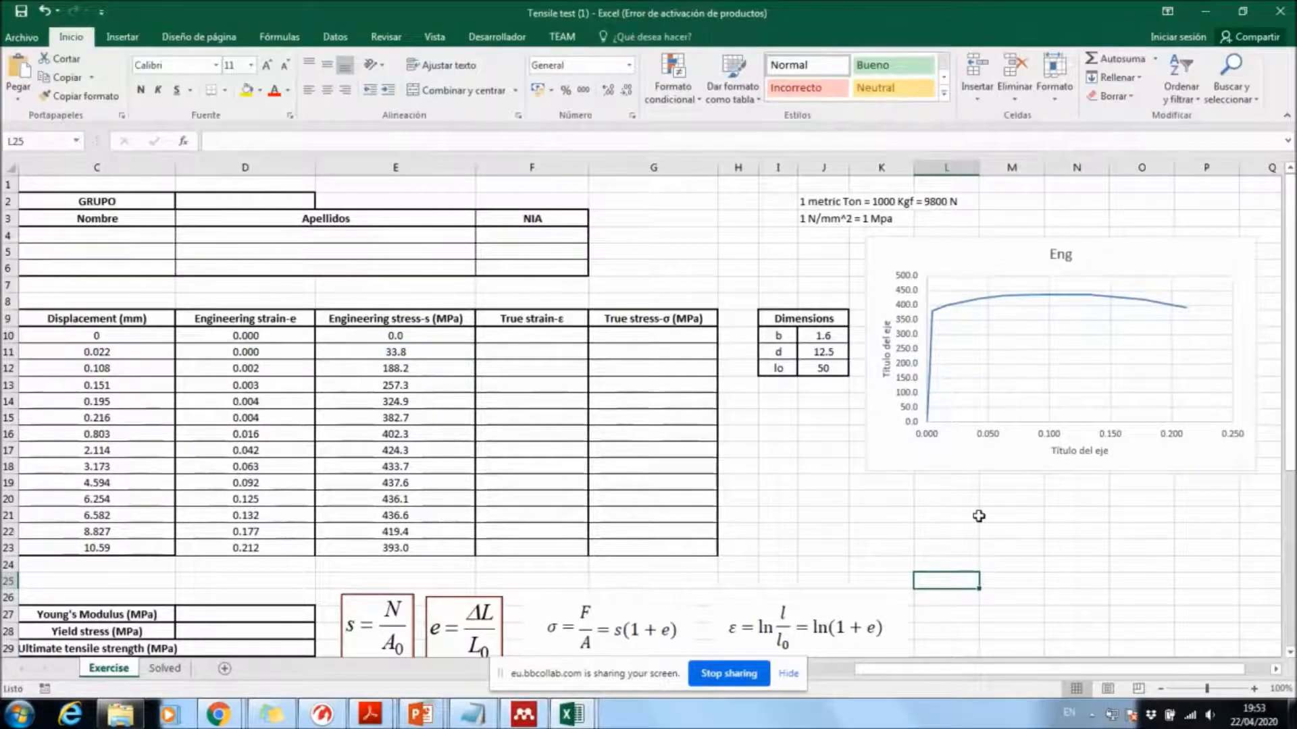
Step: Replace the chart's horizontal axis title text with Strain
click(1077, 450)
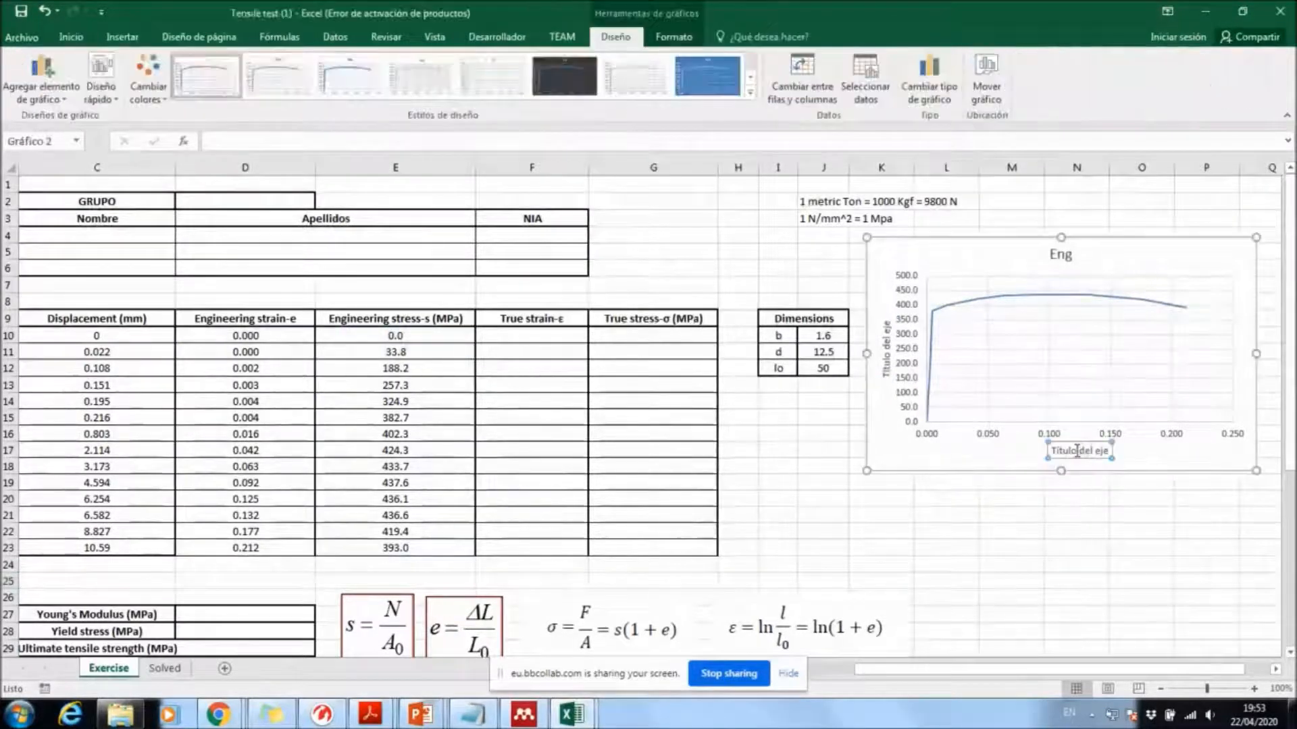
drag(1051, 451, 1111, 451)
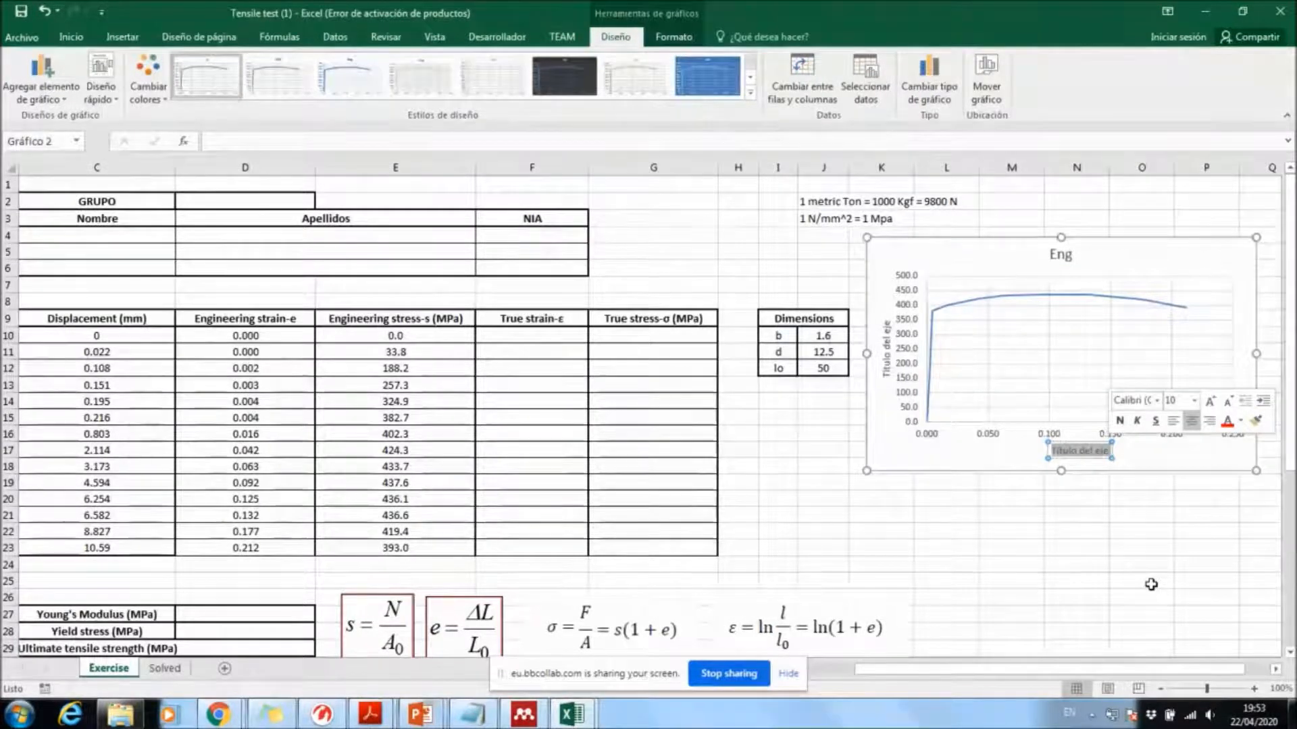
text(Strain)
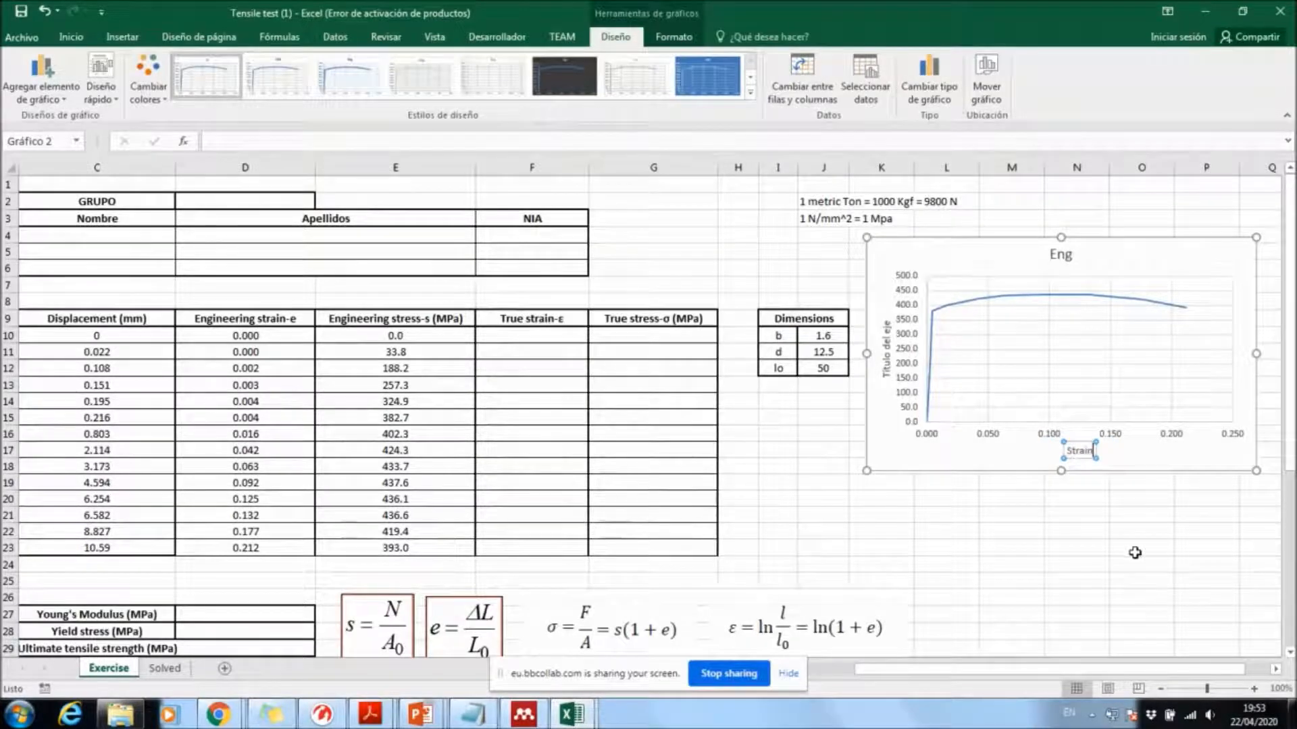
click(1073, 497)
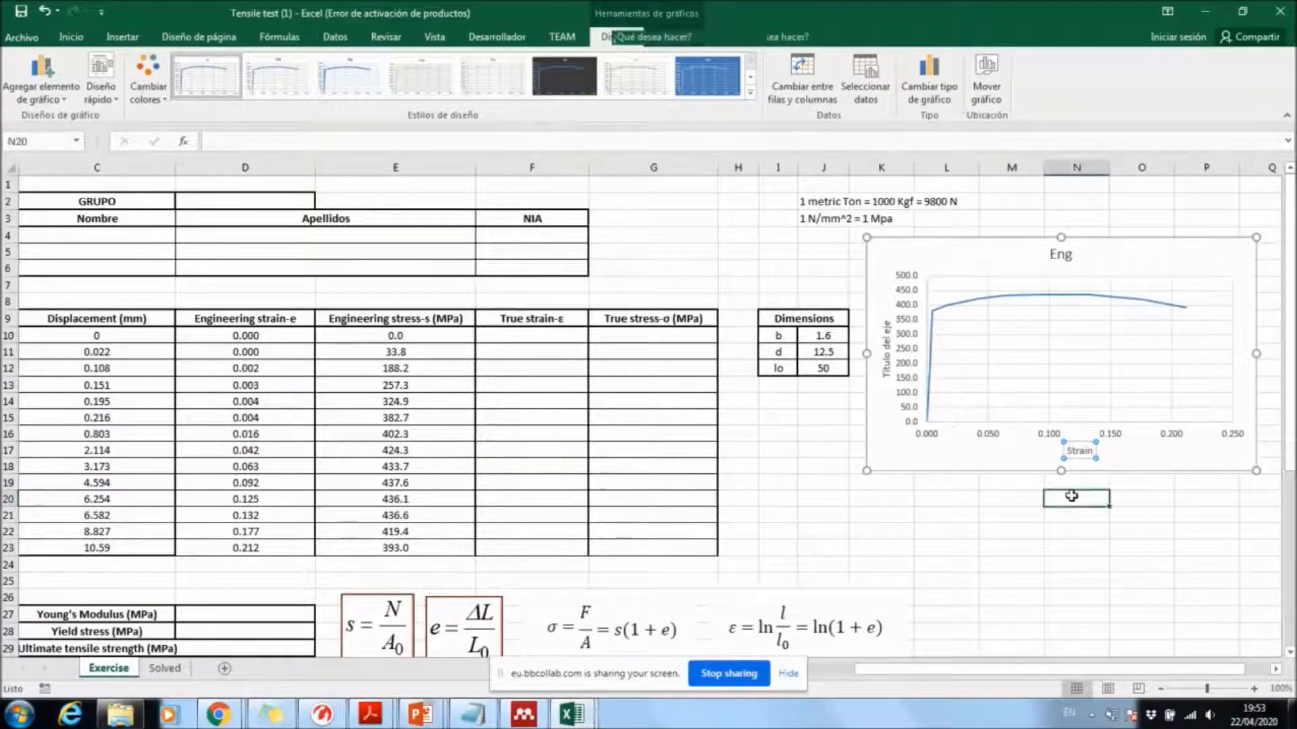
Step: Replace the chart's vertical axis title text with Stress (MPa)
click(886, 372)
drag(887, 371, 890, 324)
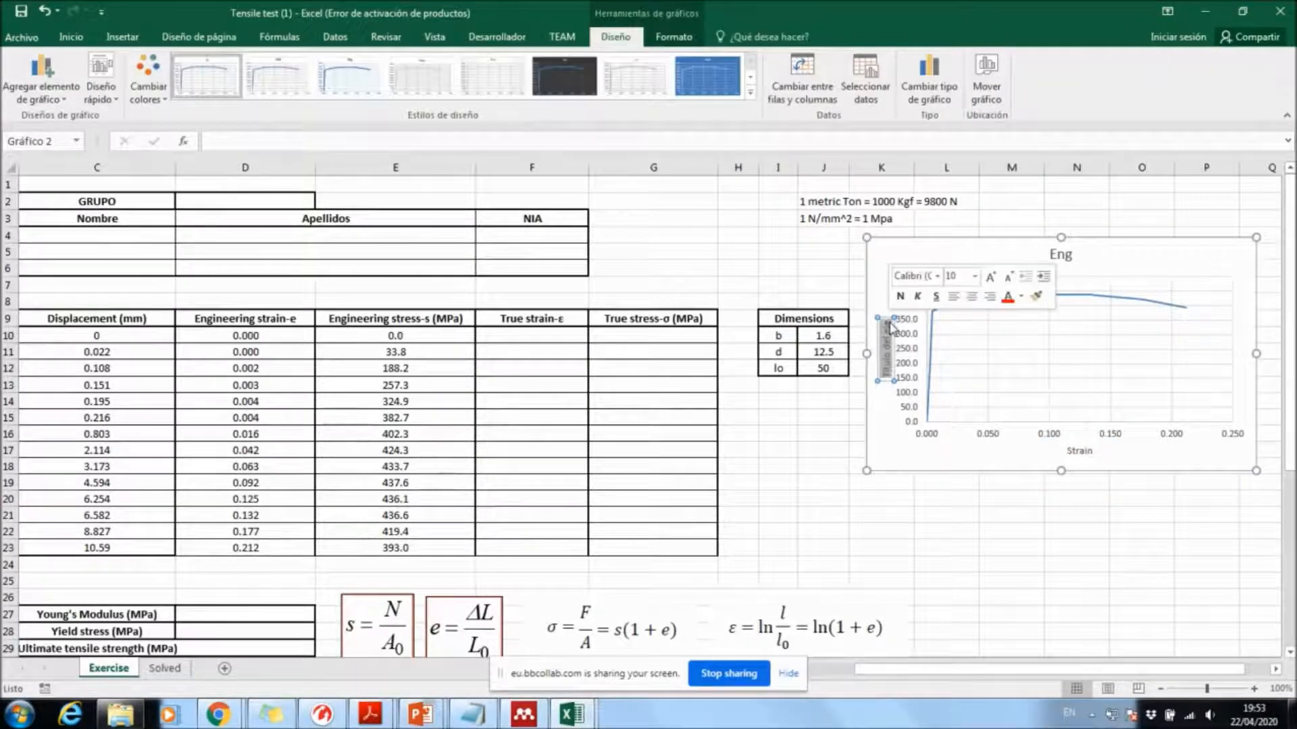
text(Stress (MP)
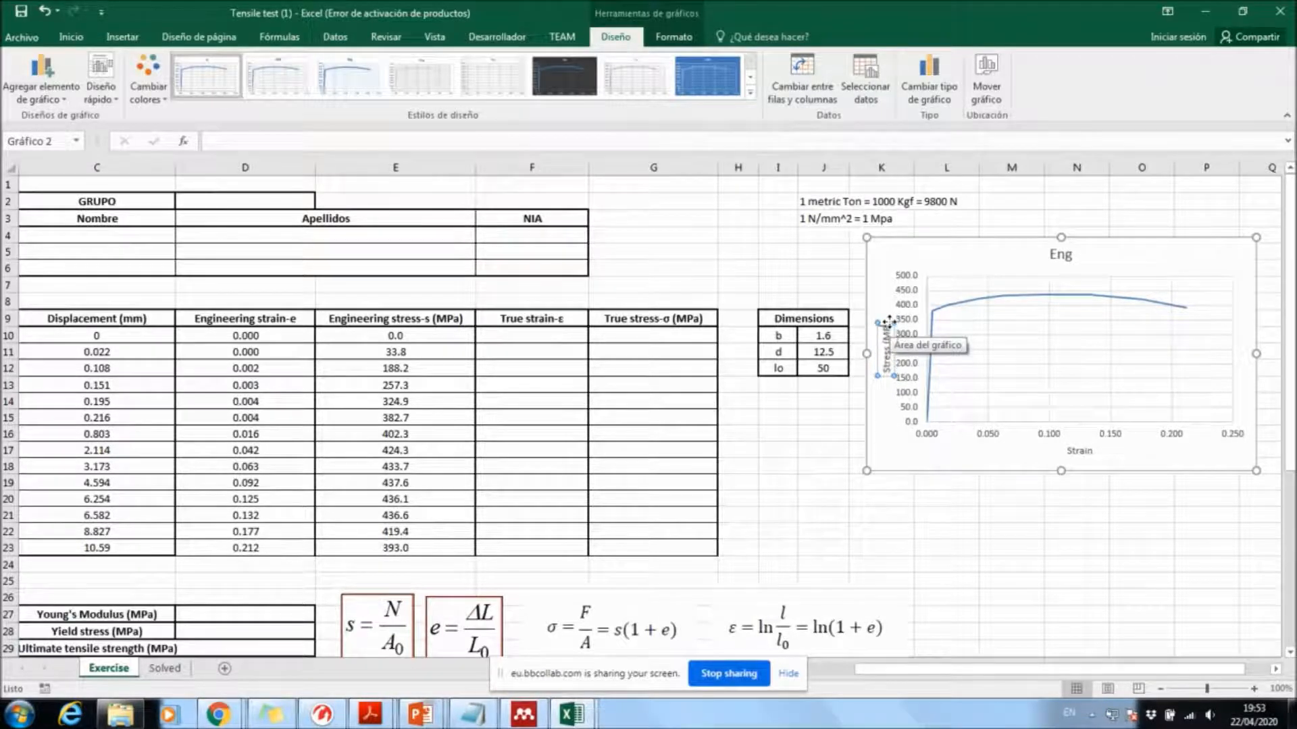
text(a))
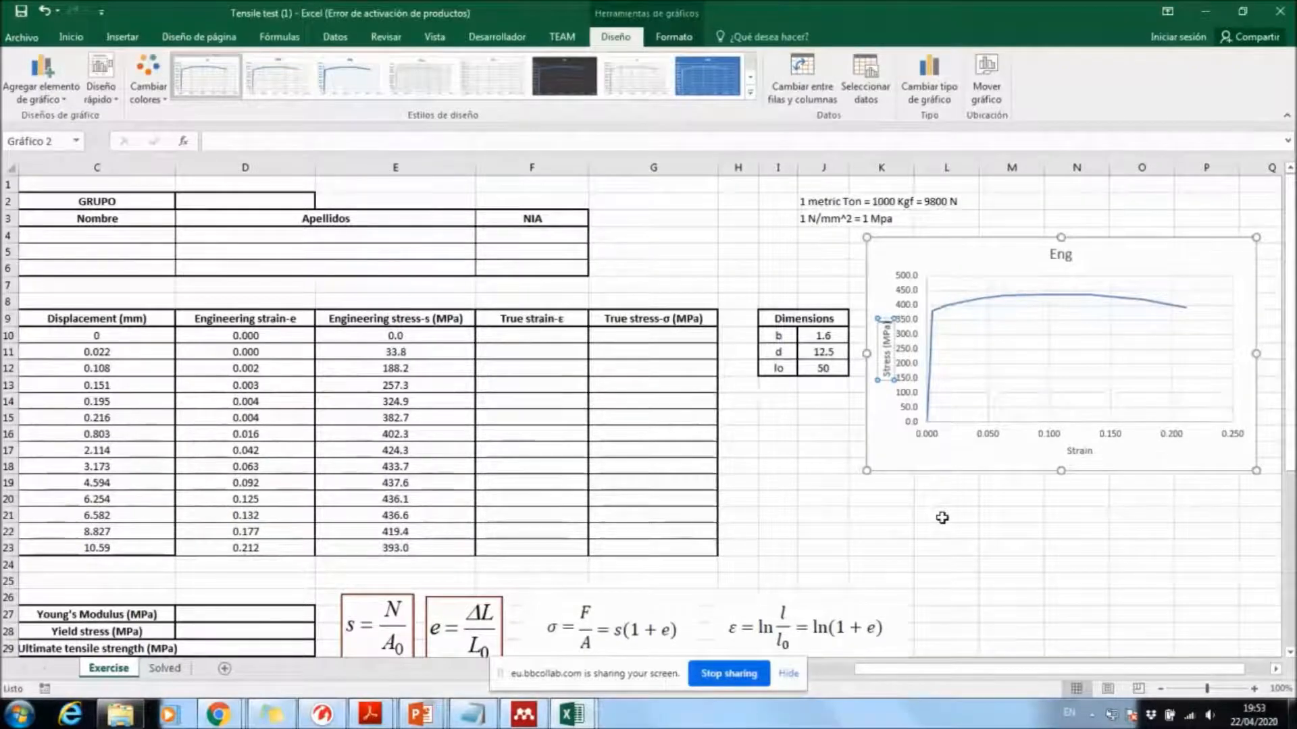
click(942, 517)
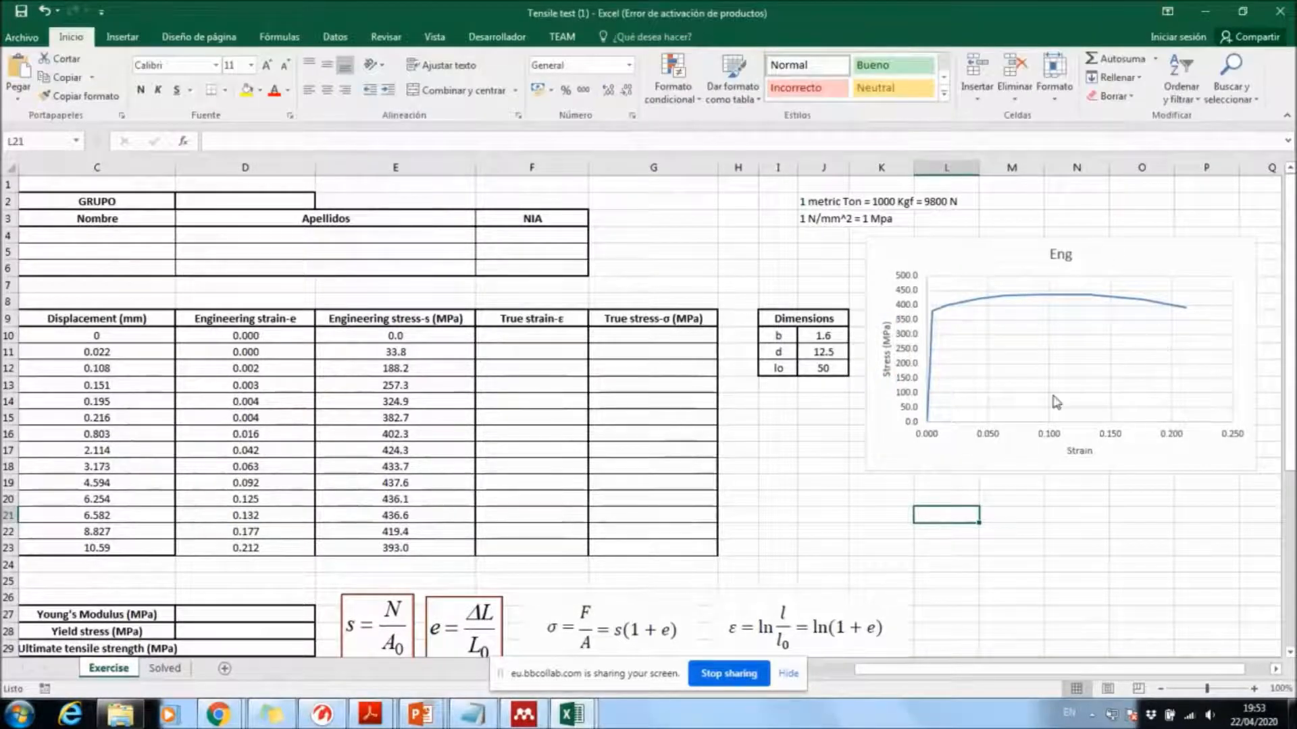
click(902, 503)
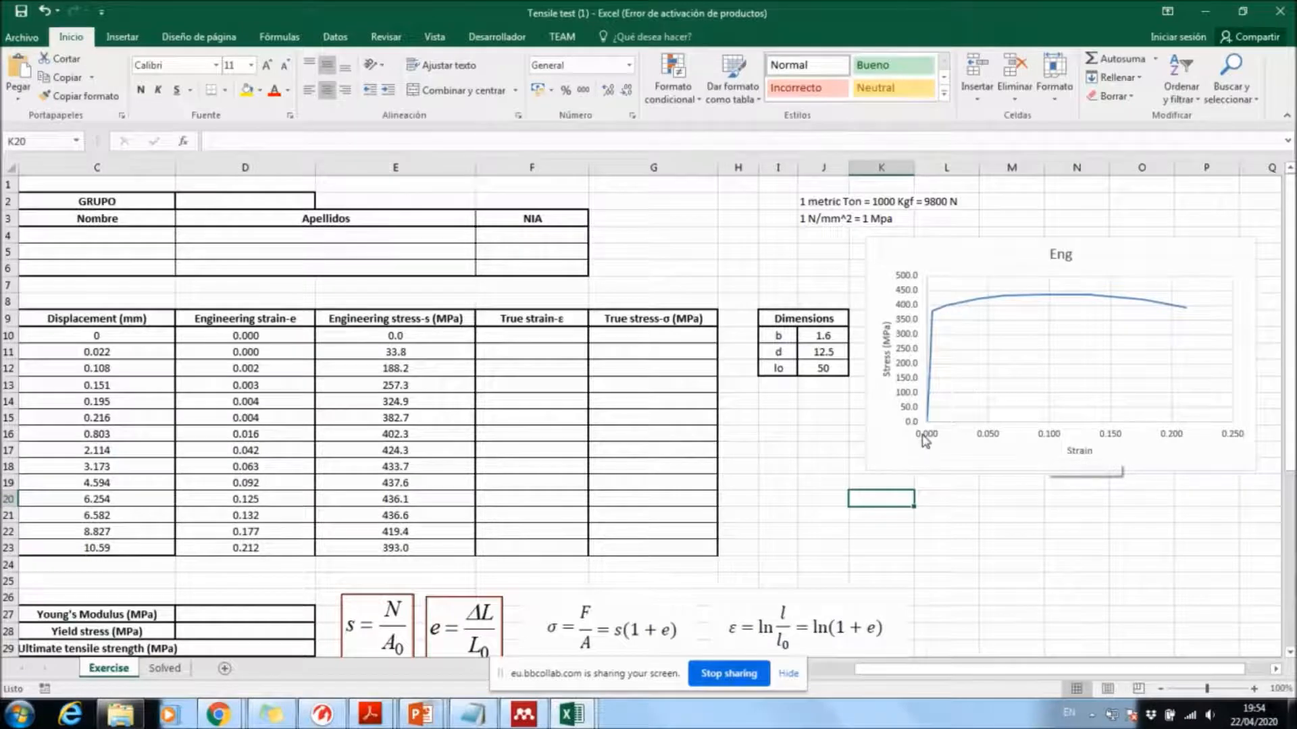
click(1126, 261)
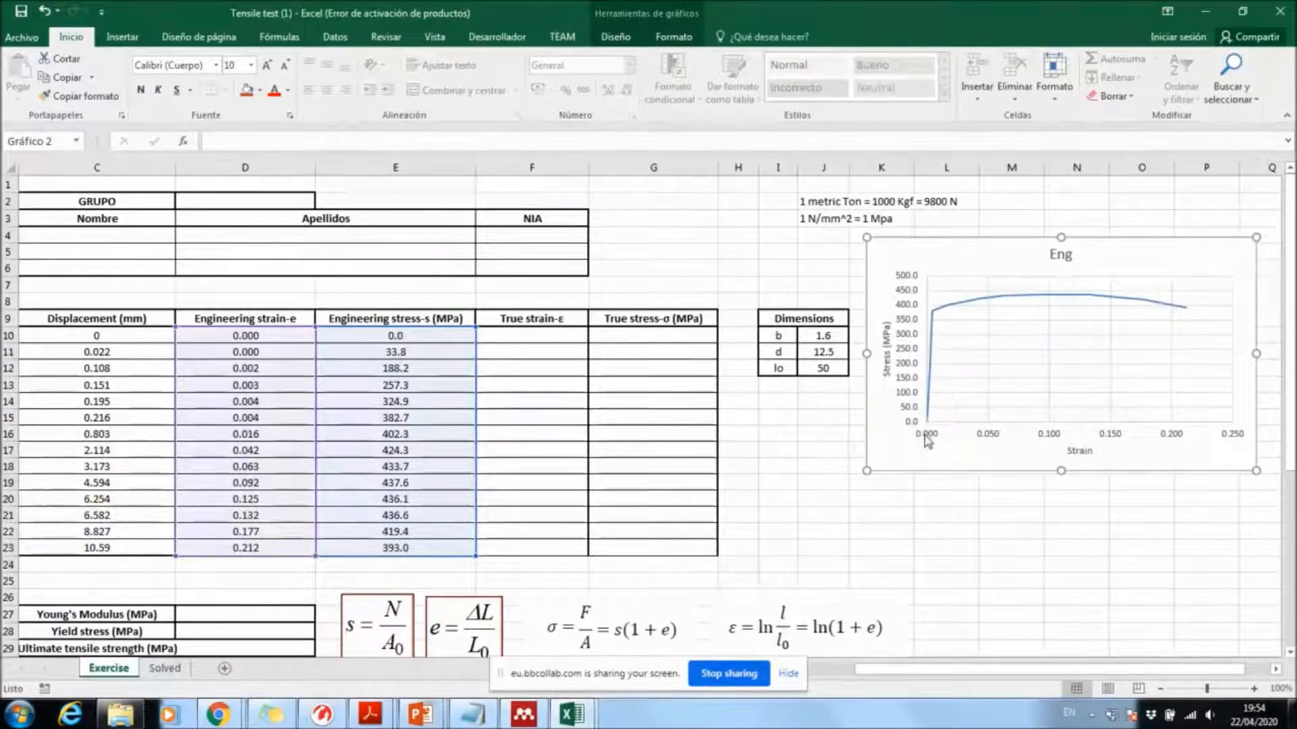
mouse_move(946, 311)
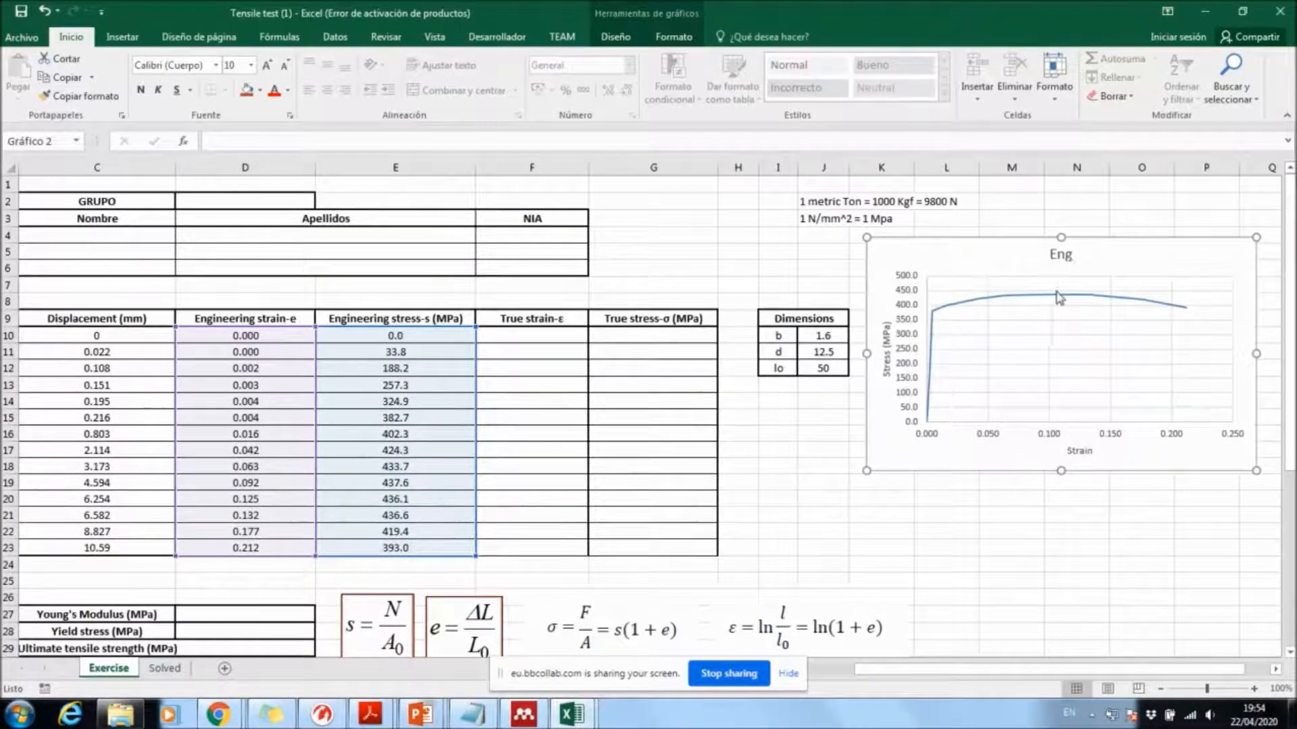
click(1187, 307)
click(1188, 307)
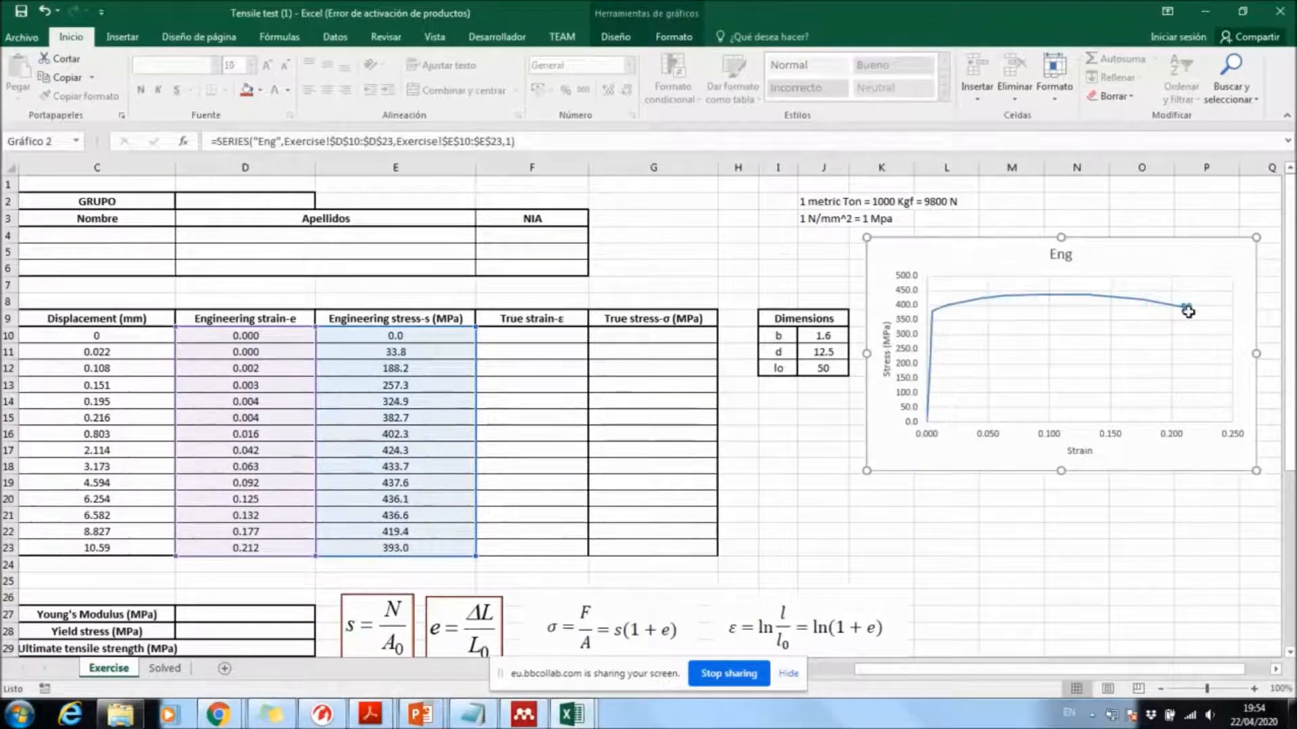
mouse_move(1188, 306)
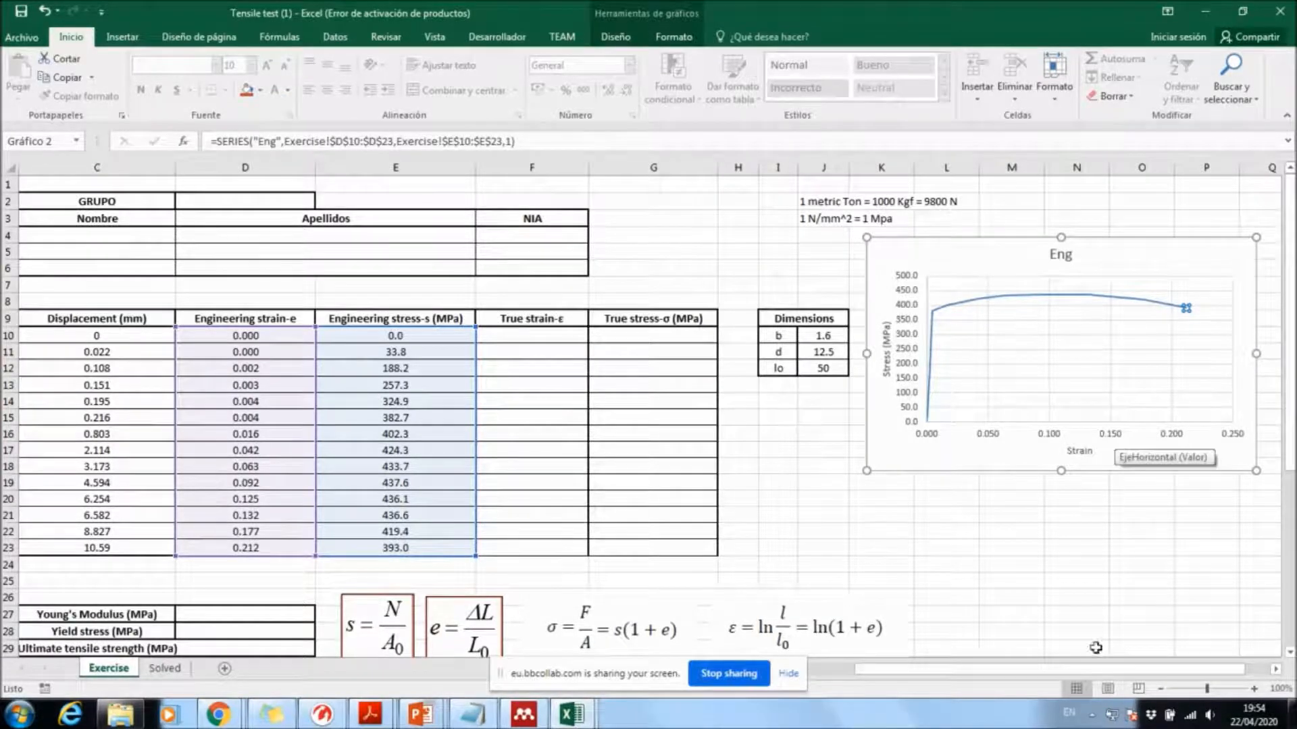
Step: Set the maximum bound of the chart's horizontal strain axis to 0.2
drag(1099, 676, 1122, 676)
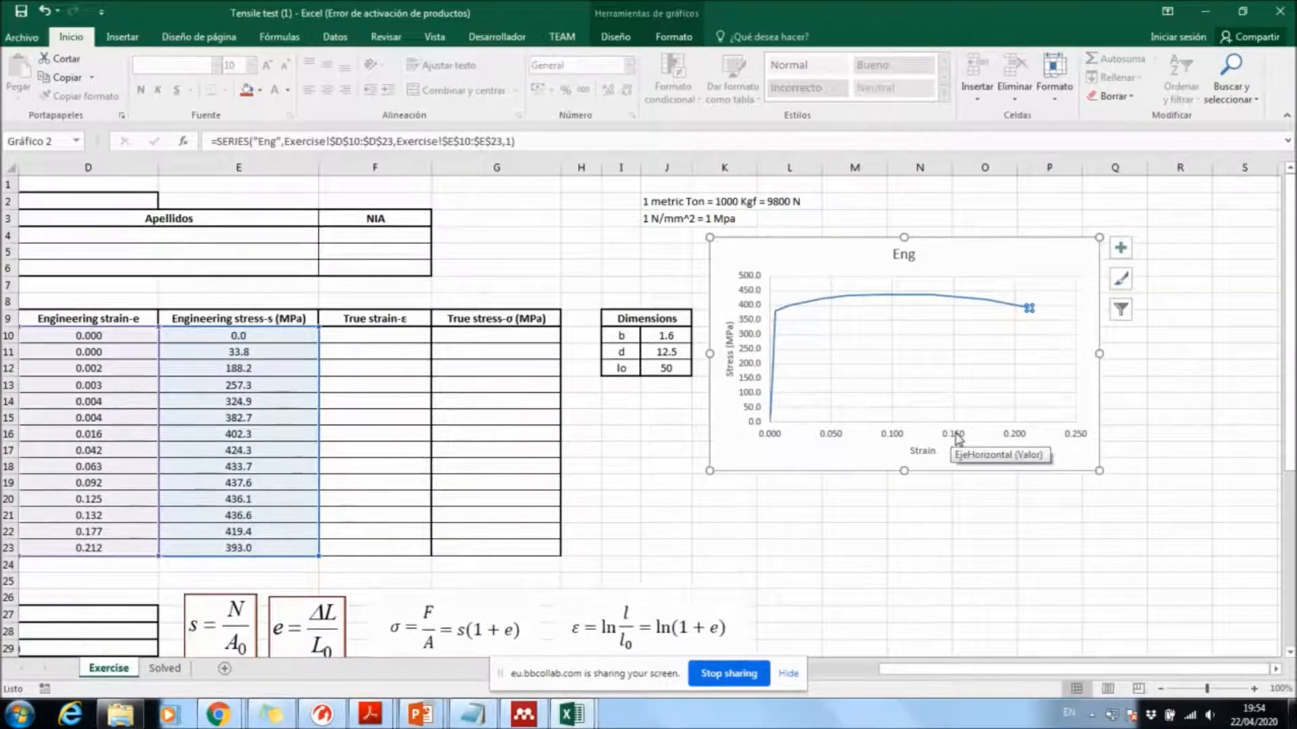
double_click(956, 438)
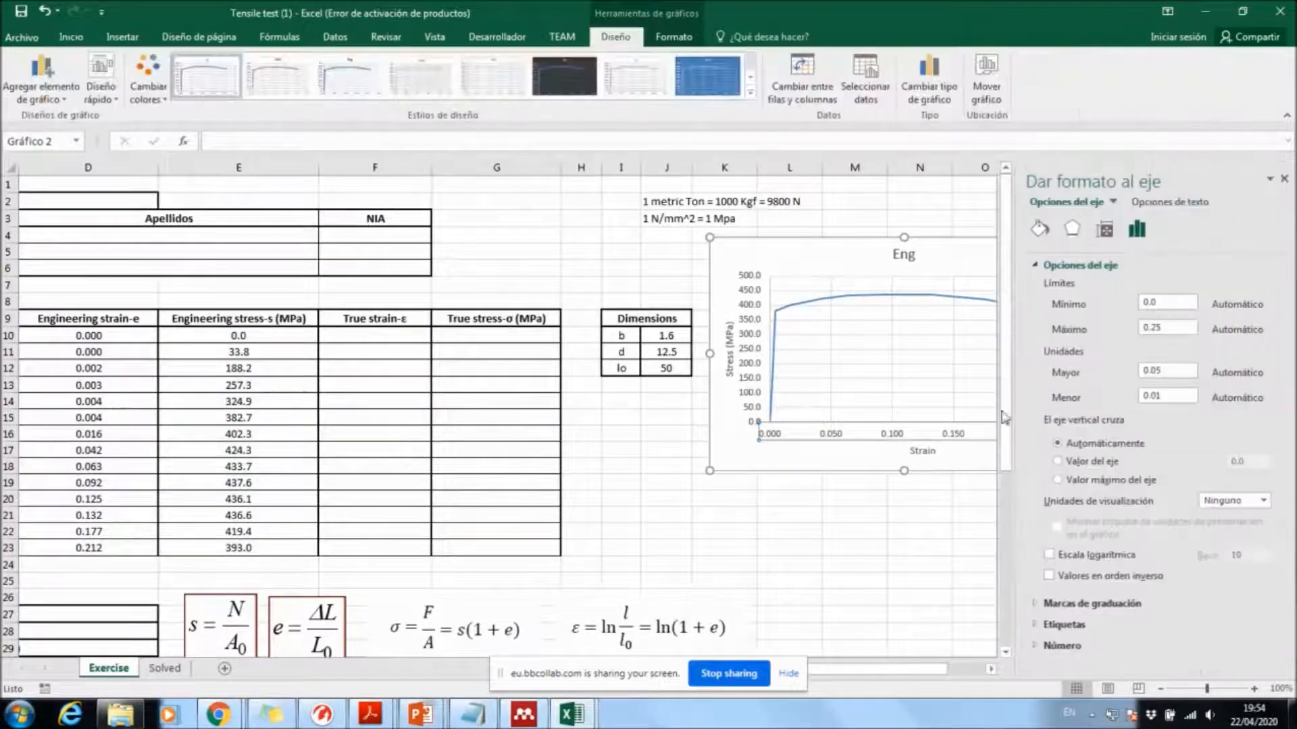
drag(932, 676, 976, 675)
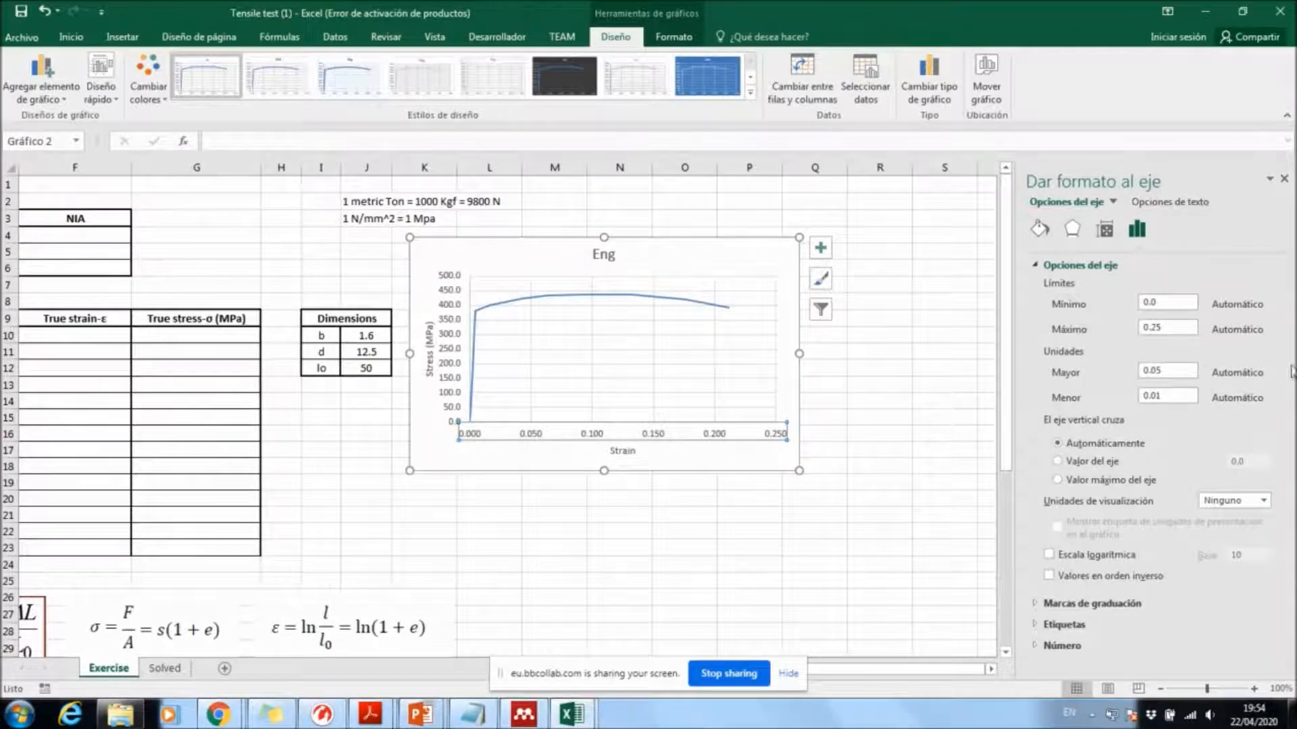
drag(1178, 325, 1084, 333)
text(0.2)
key(Return)
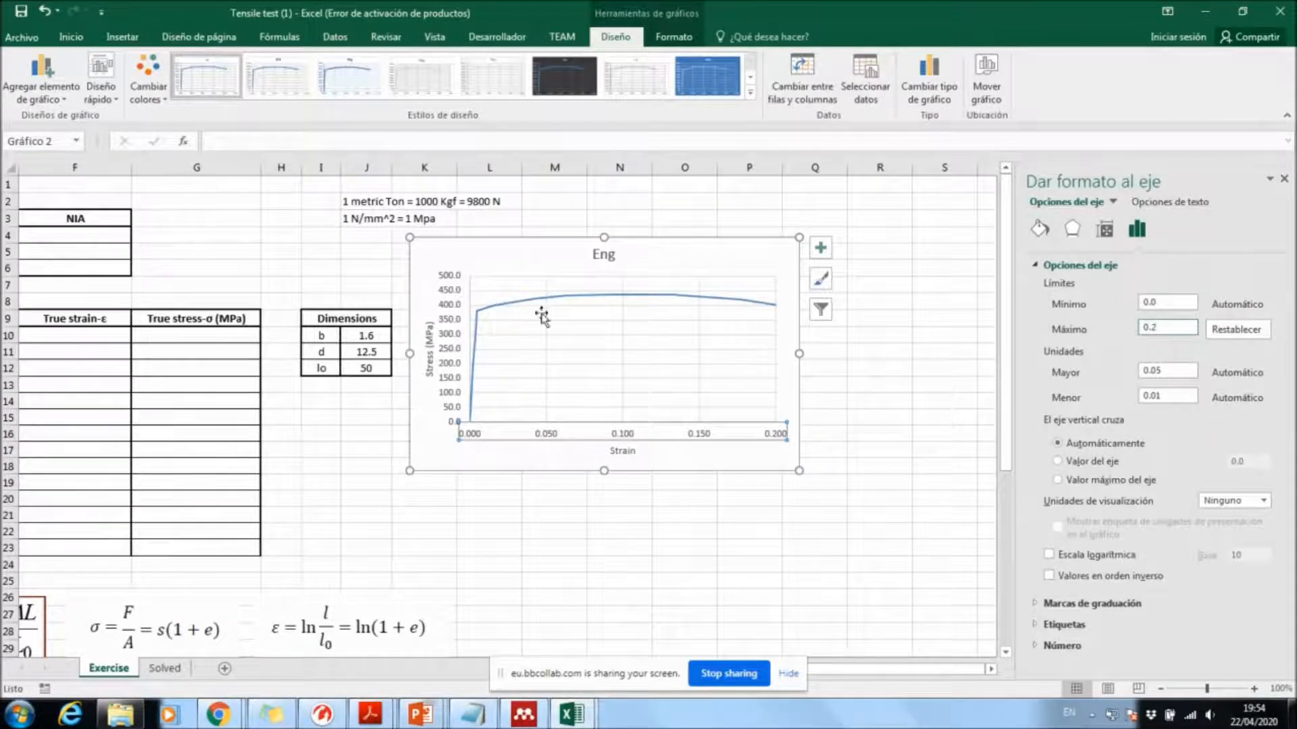
Step: Set the maximum bound of the chart's vertical stress axis to 700 and reduce it to 600
click(448, 282)
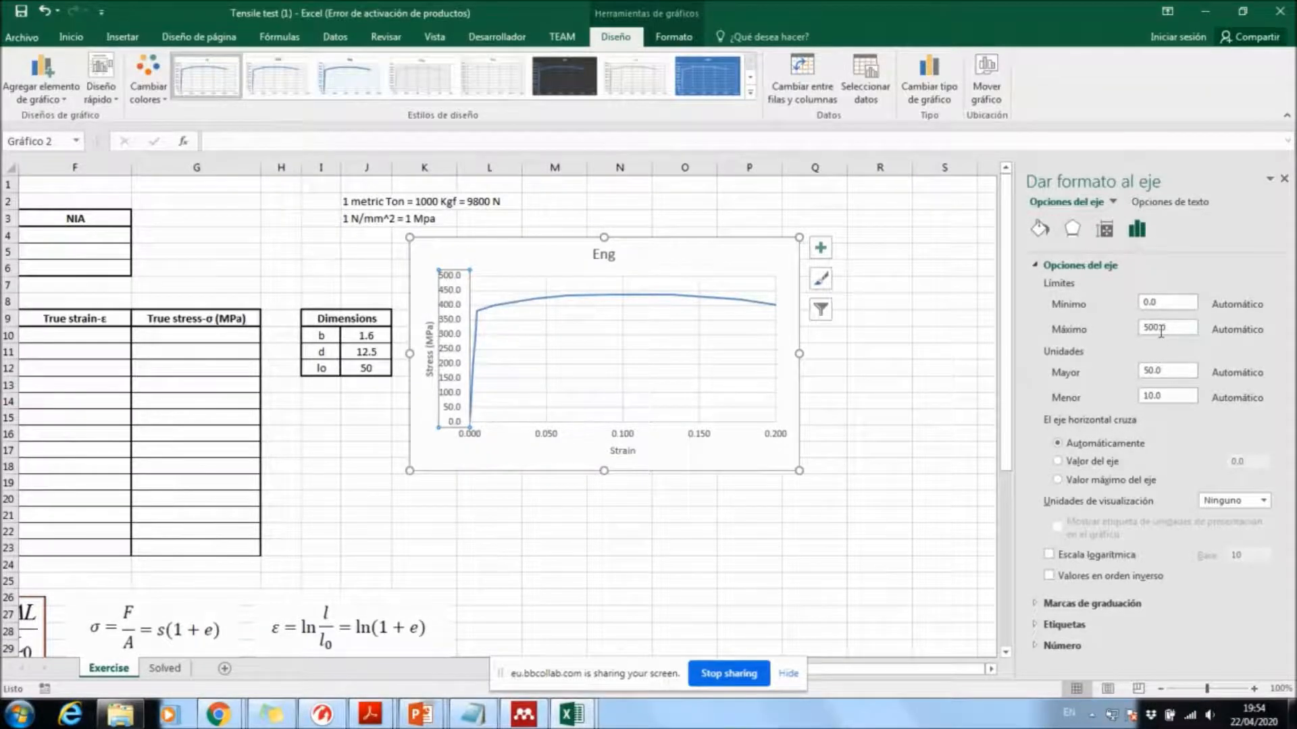
click(959, 385)
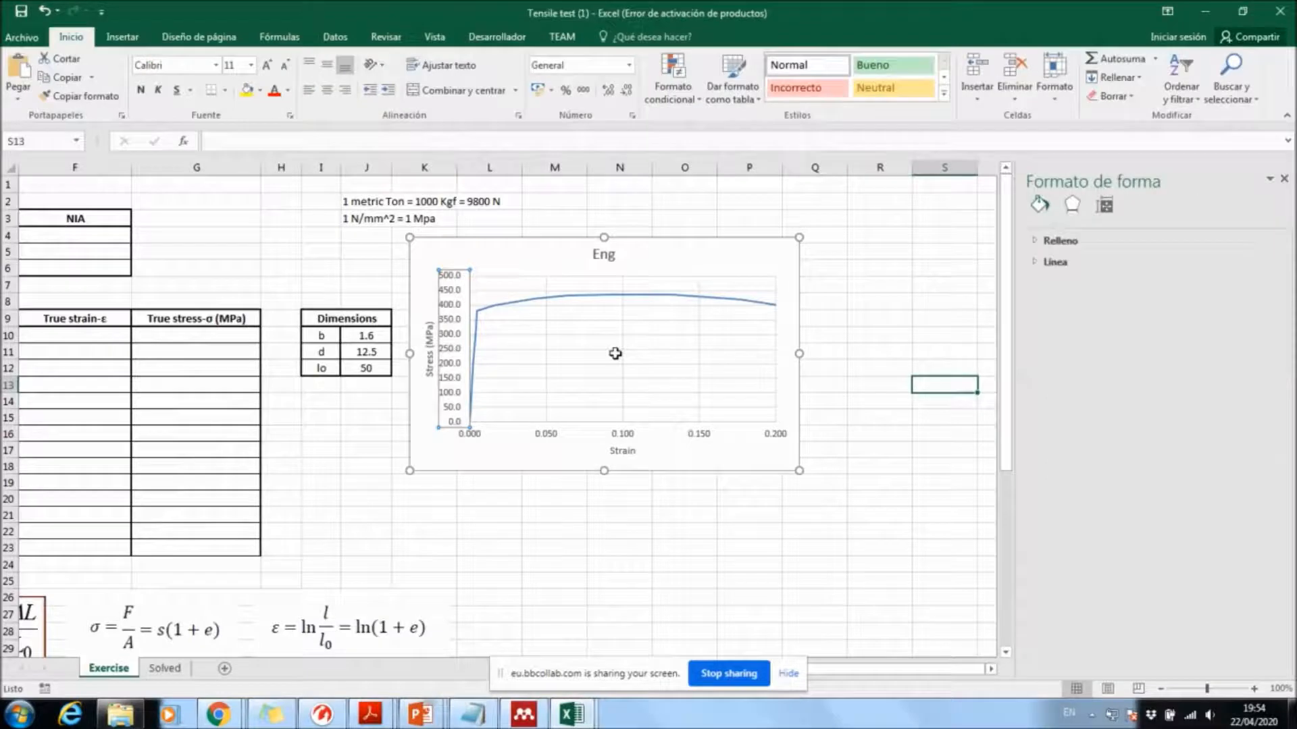
click(452, 322)
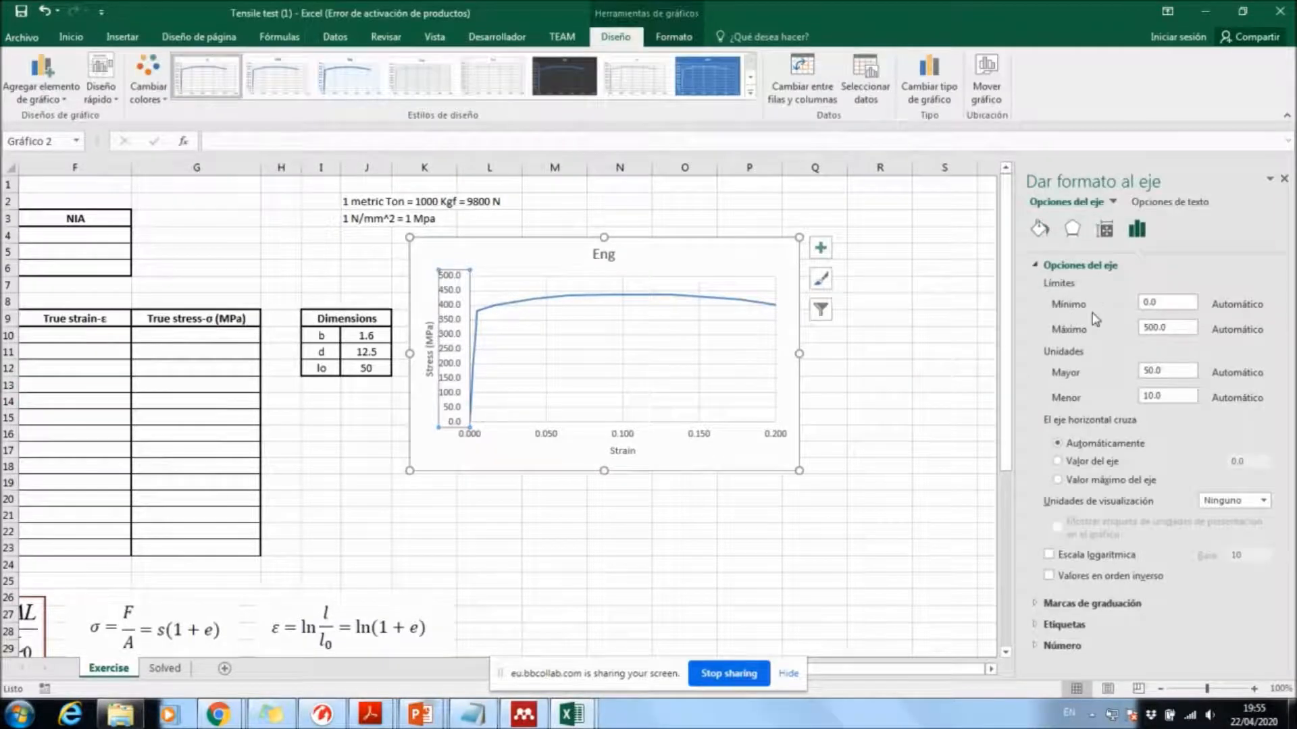
drag(1181, 326, 1089, 316)
text(700)
key(Return)
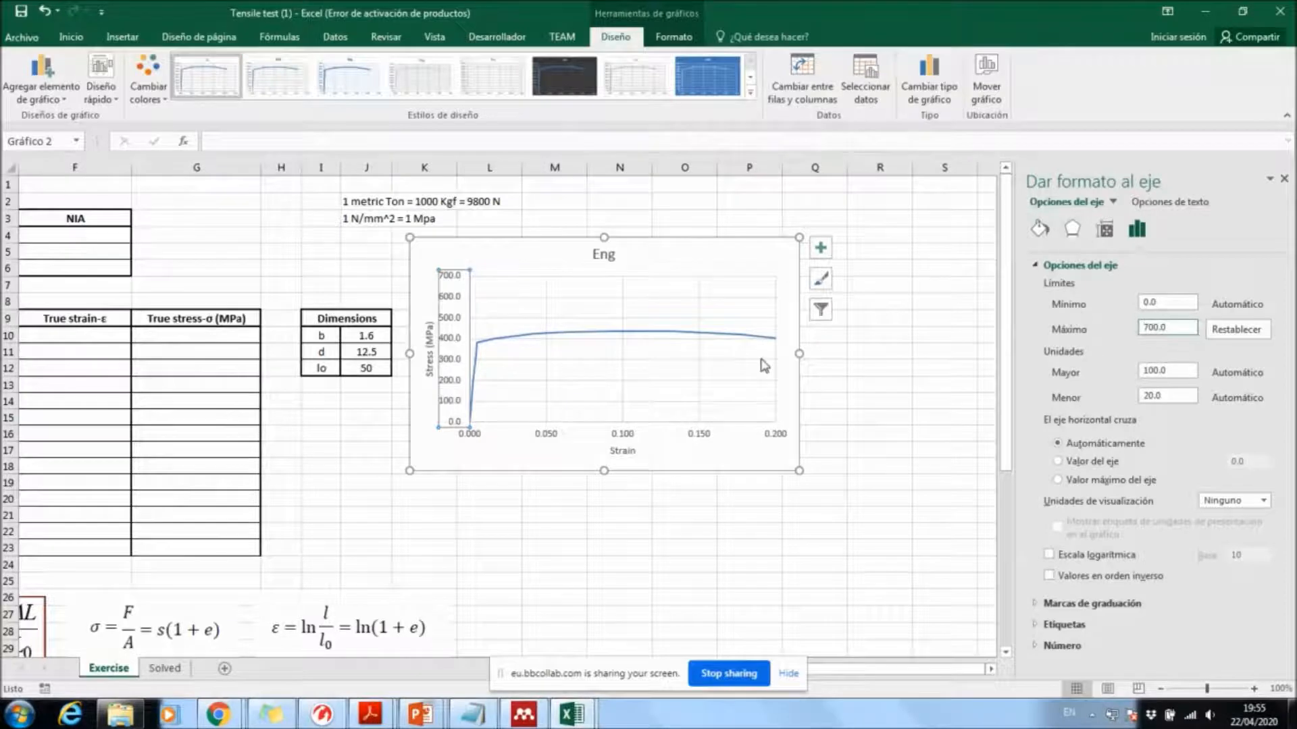
drag(1190, 330, 1075, 327)
key(Return)
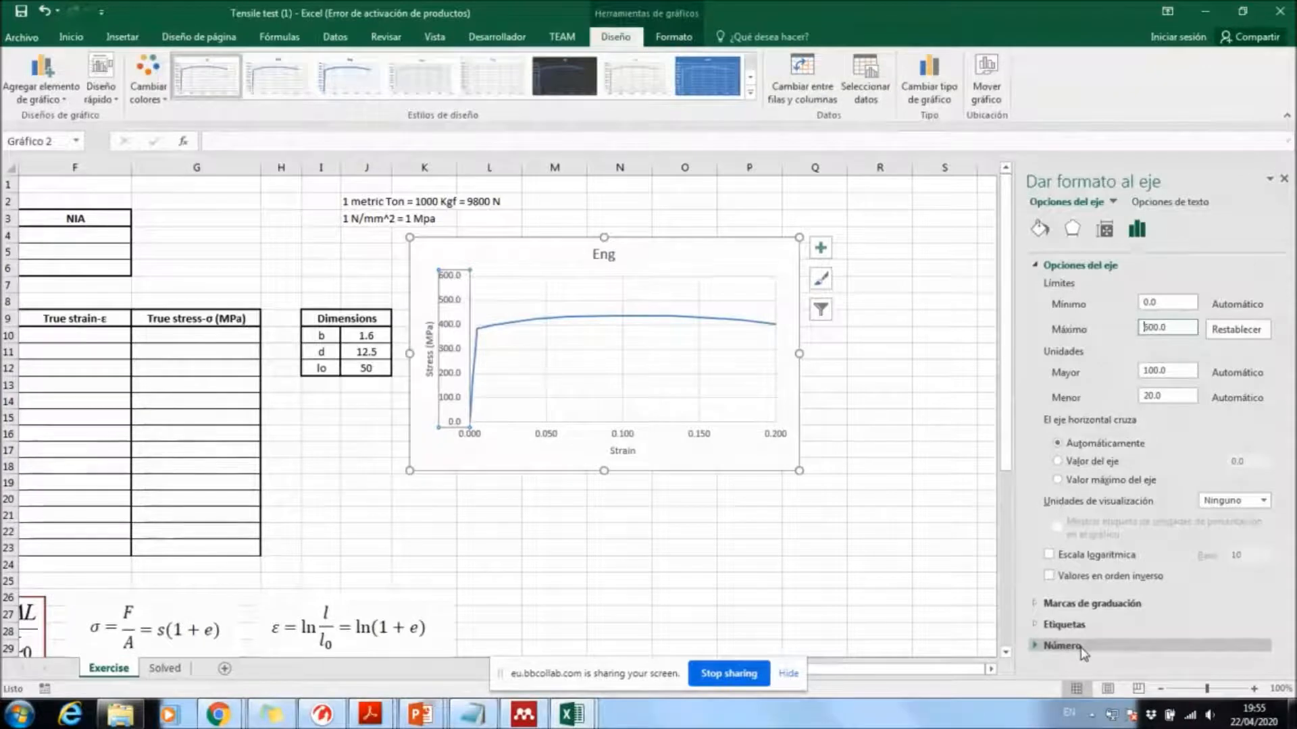
Step: Try three decimal places on the vertical stress axis numbers and settle on 0 decimal places
click(1061, 646)
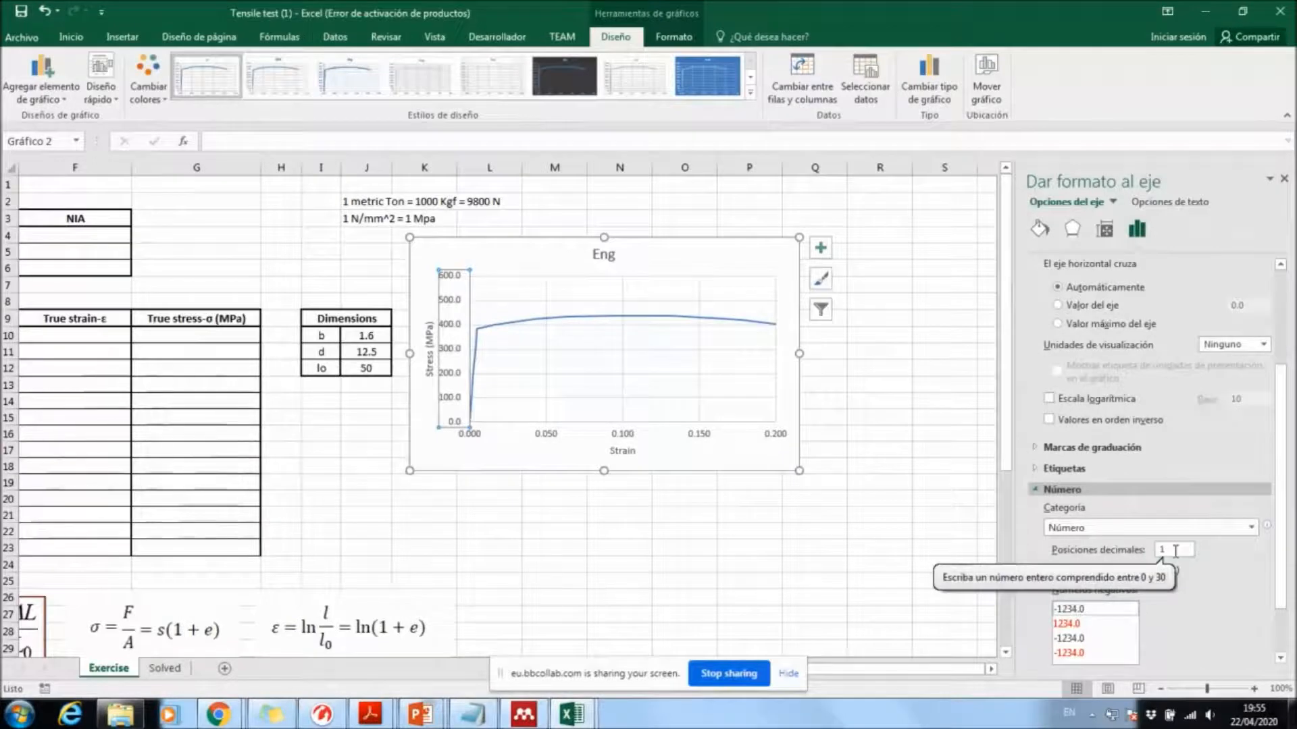
double_click(1182, 549)
text(3)
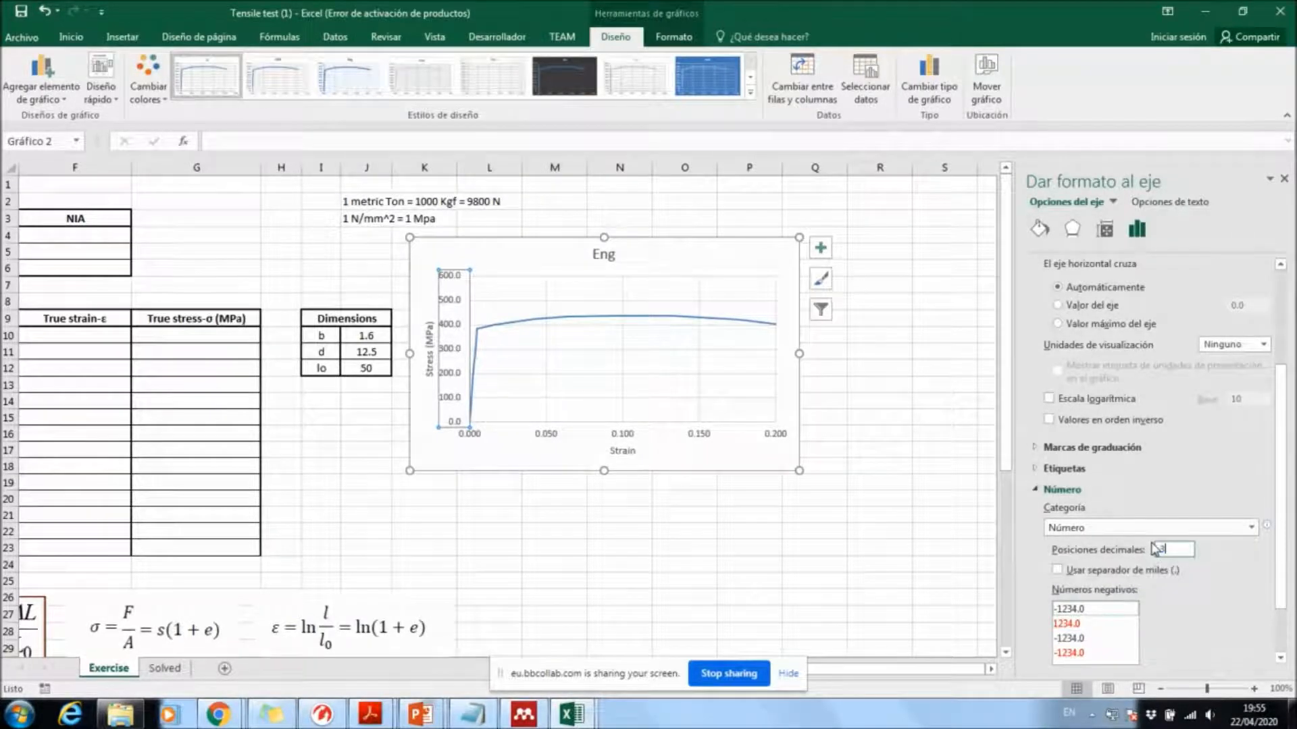
key(Return)
double_click(1174, 552)
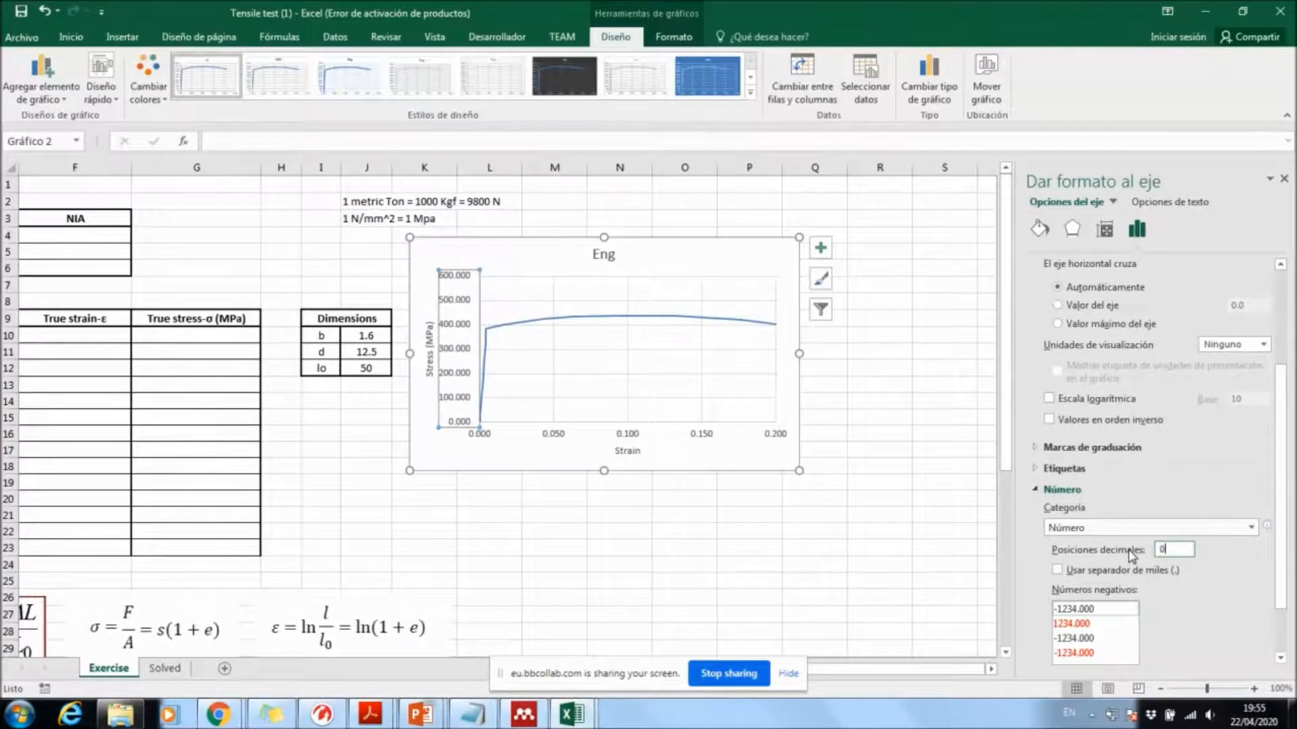
key(Return)
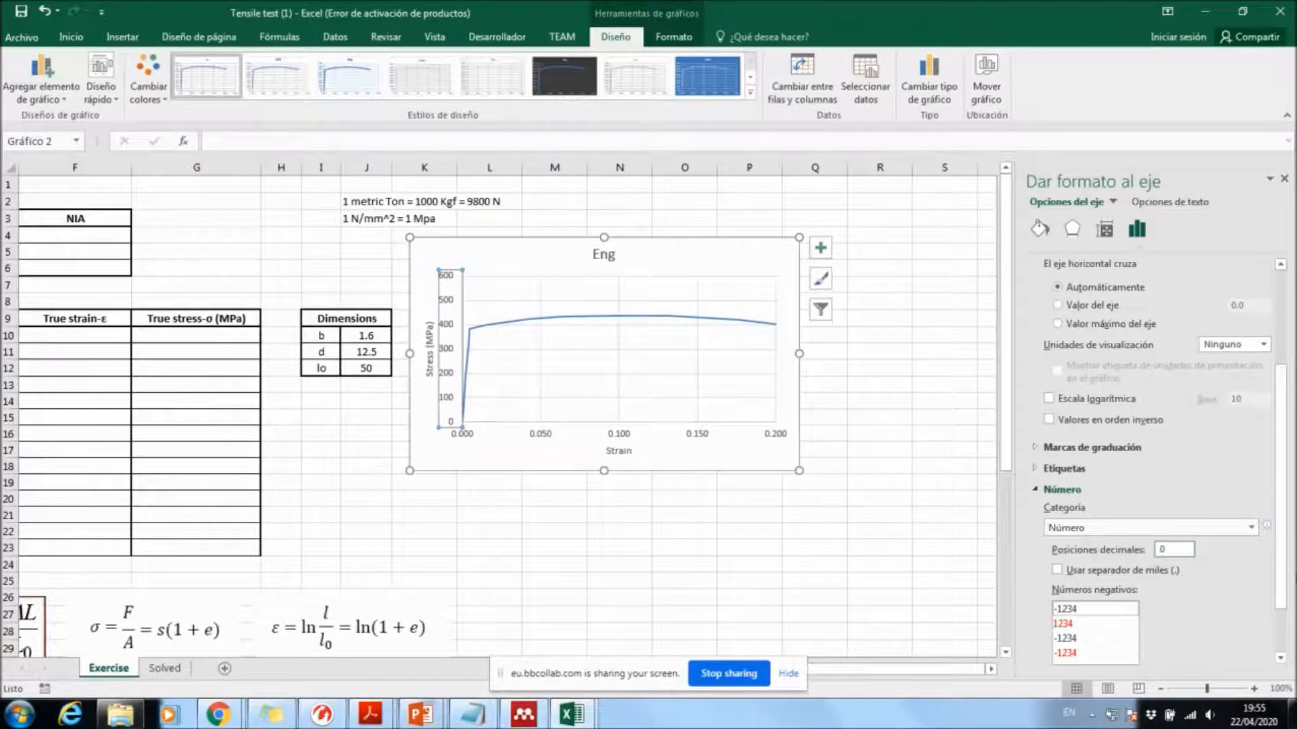
drag(1279, 574, 1278, 608)
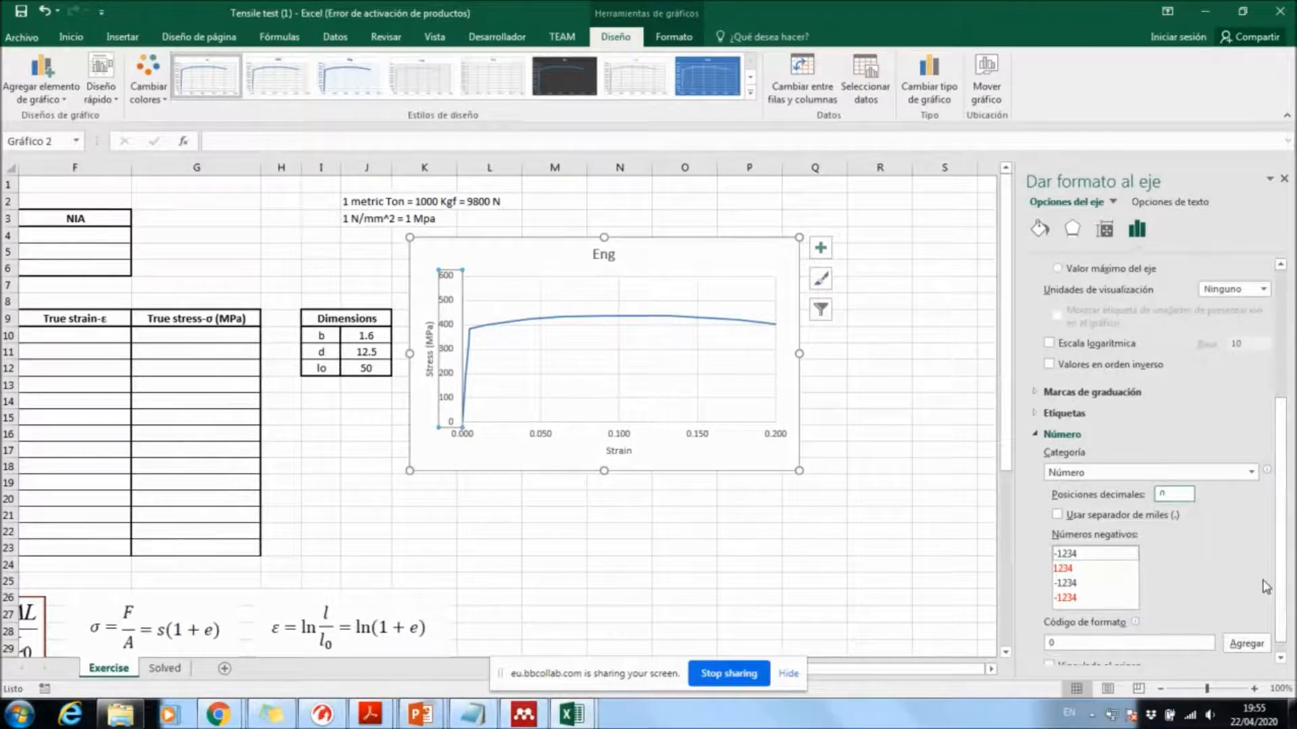
scroll(1283, 591, down, 1)
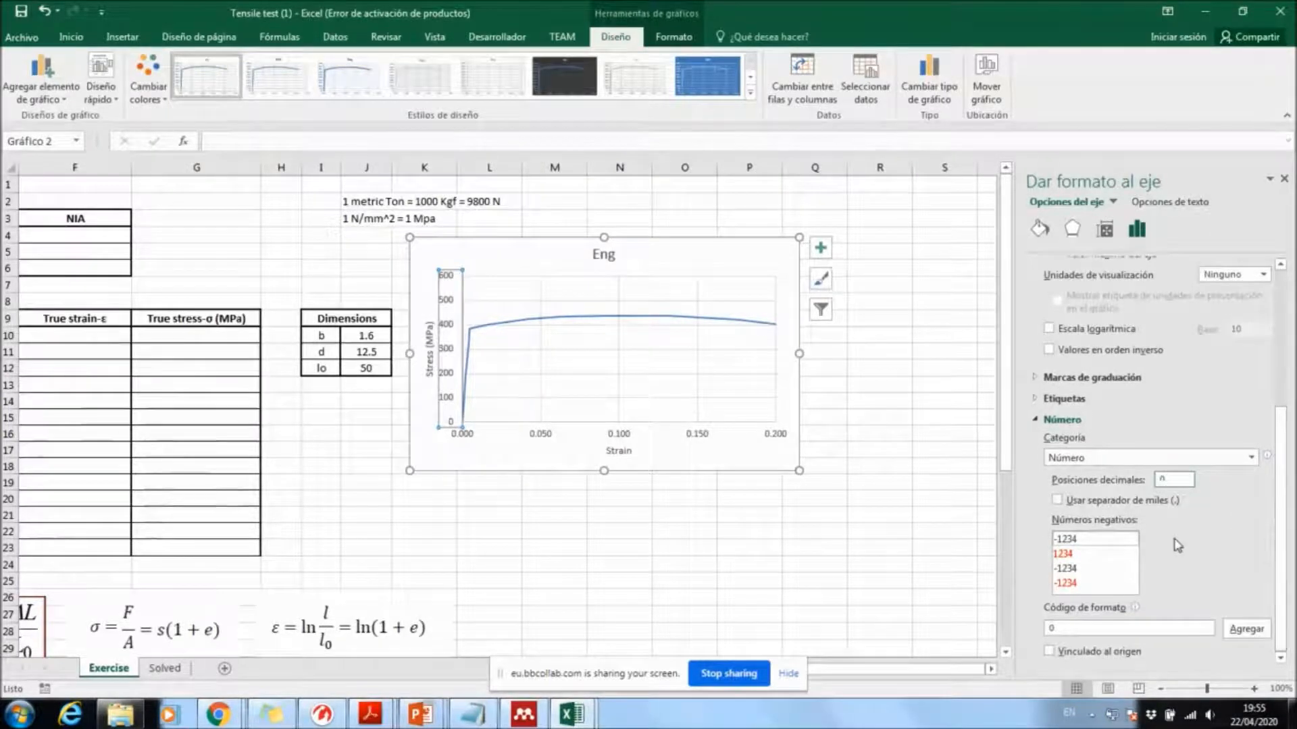
Step: Format the horizontal strain axis numbers with 2 decimal places and deselect the chart
click(701, 436)
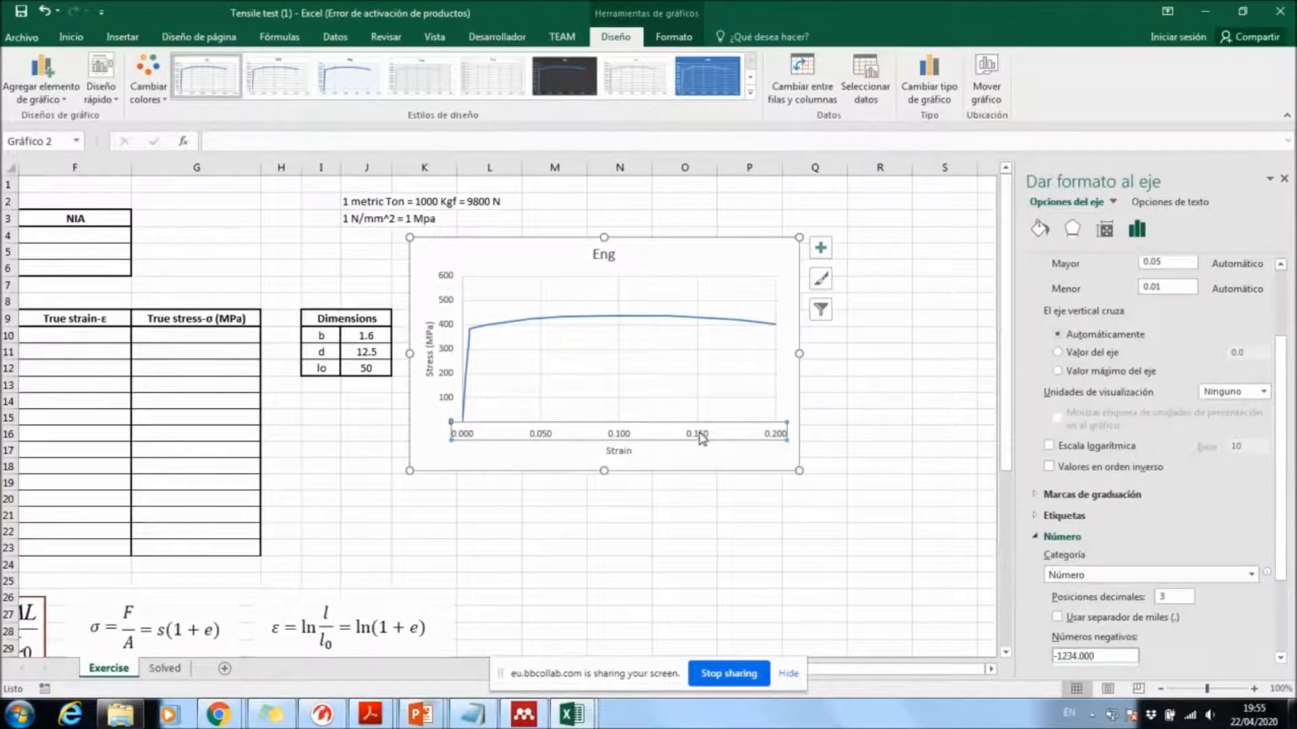
scroll(1281, 551, down, 4)
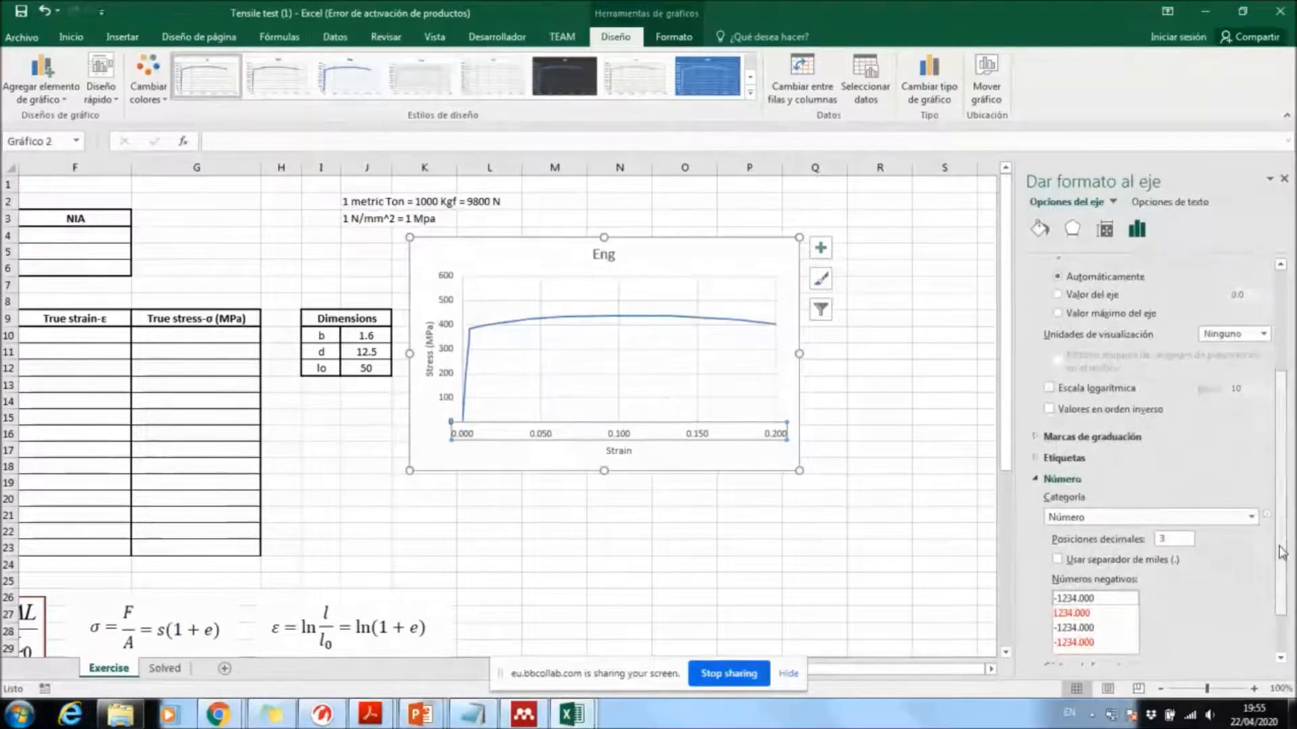
double_click(1175, 544)
key(BackSpace)
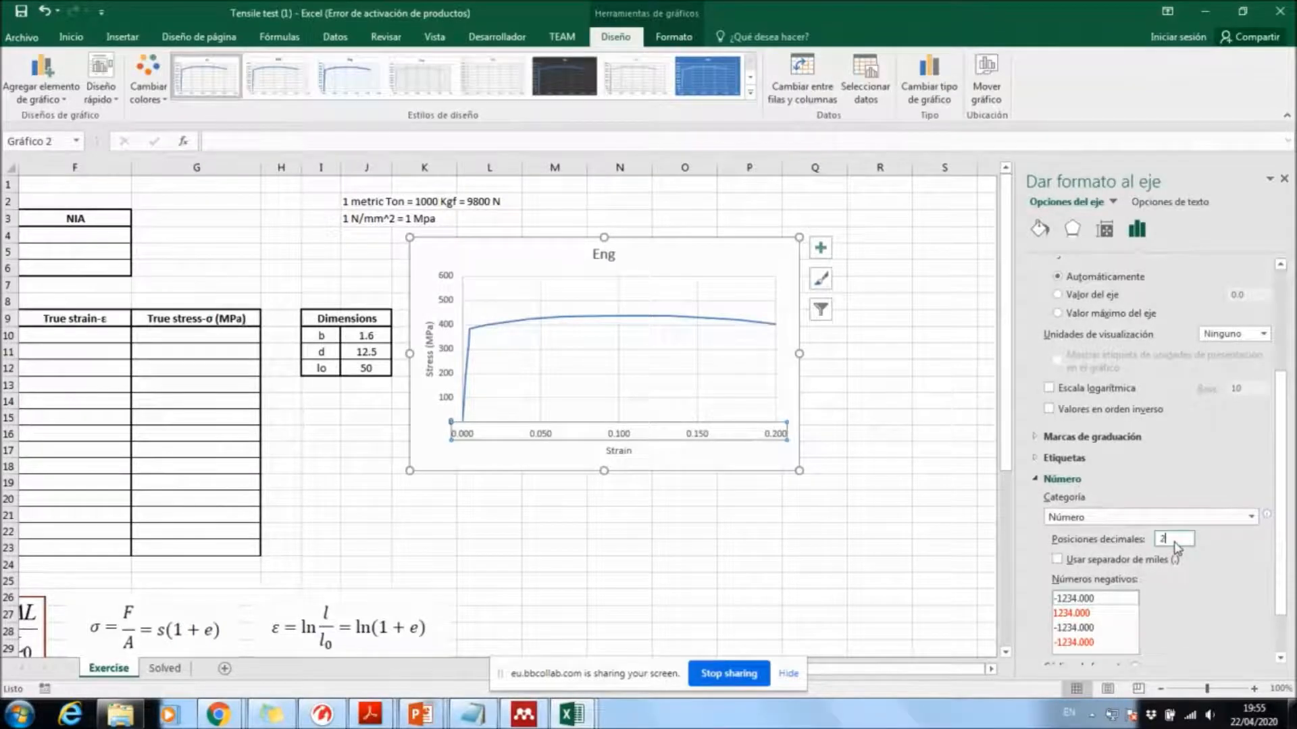
text(2)
key(Return)
click(878, 514)
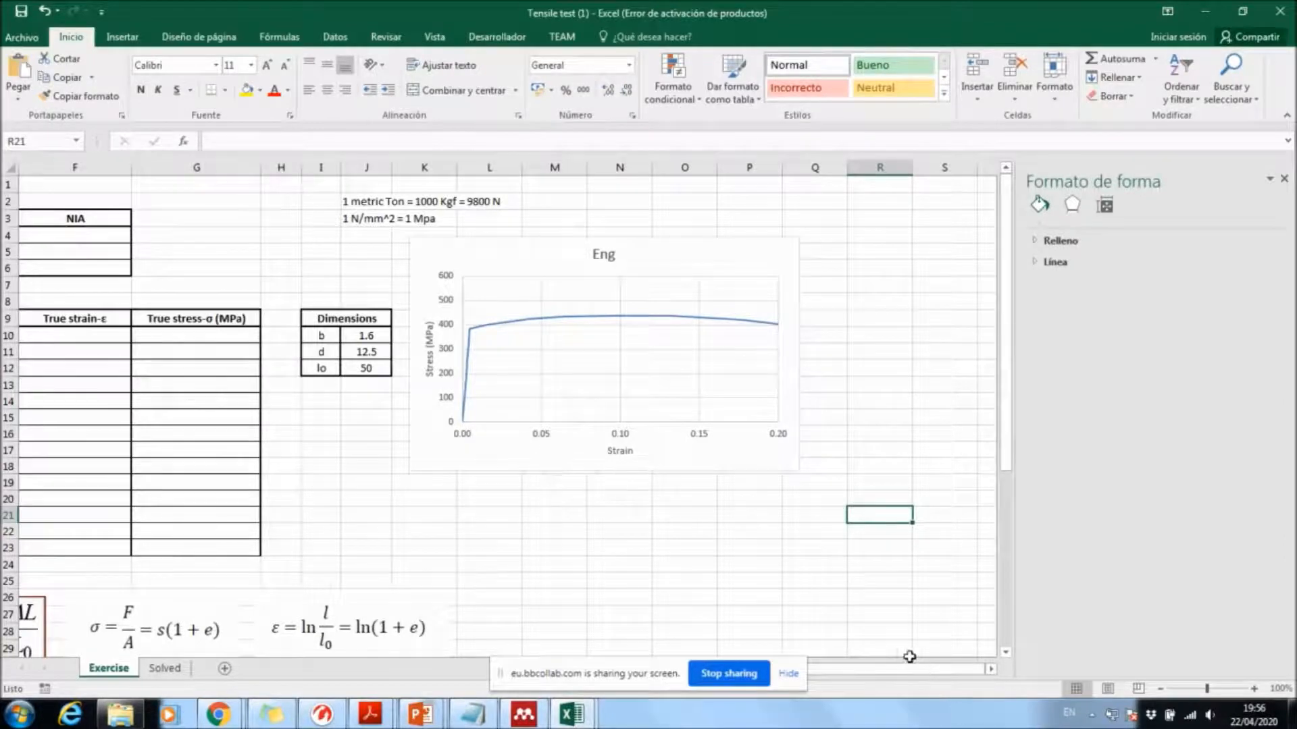
Step: Select the empty True strain and True stress cells F10:G23 in the data table
drag(846, 673, 810, 675)
click(894, 488)
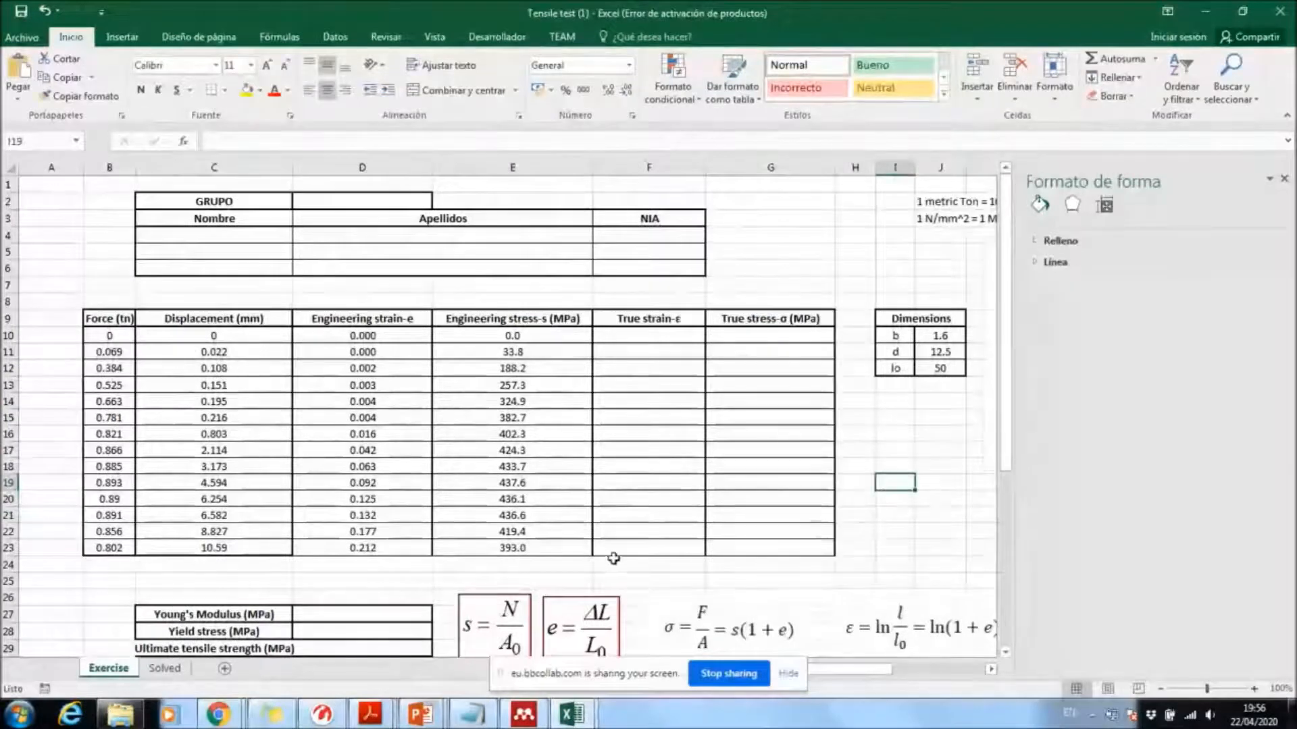
click(628, 335)
mouse_move(628, 335)
mouse_down()
mouse_move(808, 457)
mouse_move(808, 549)
mouse_move(689, 544)
mouse_move(665, 338)
mouse_up()
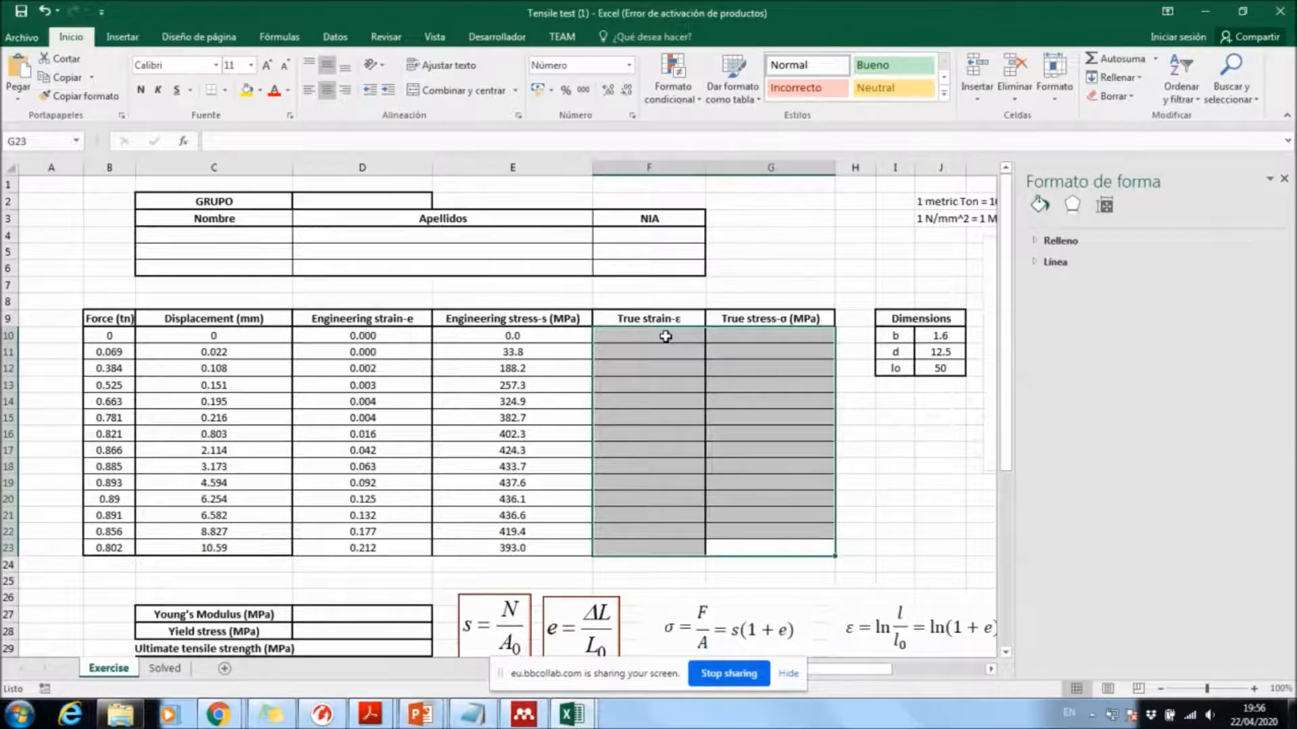
drag(665, 336, 767, 548)
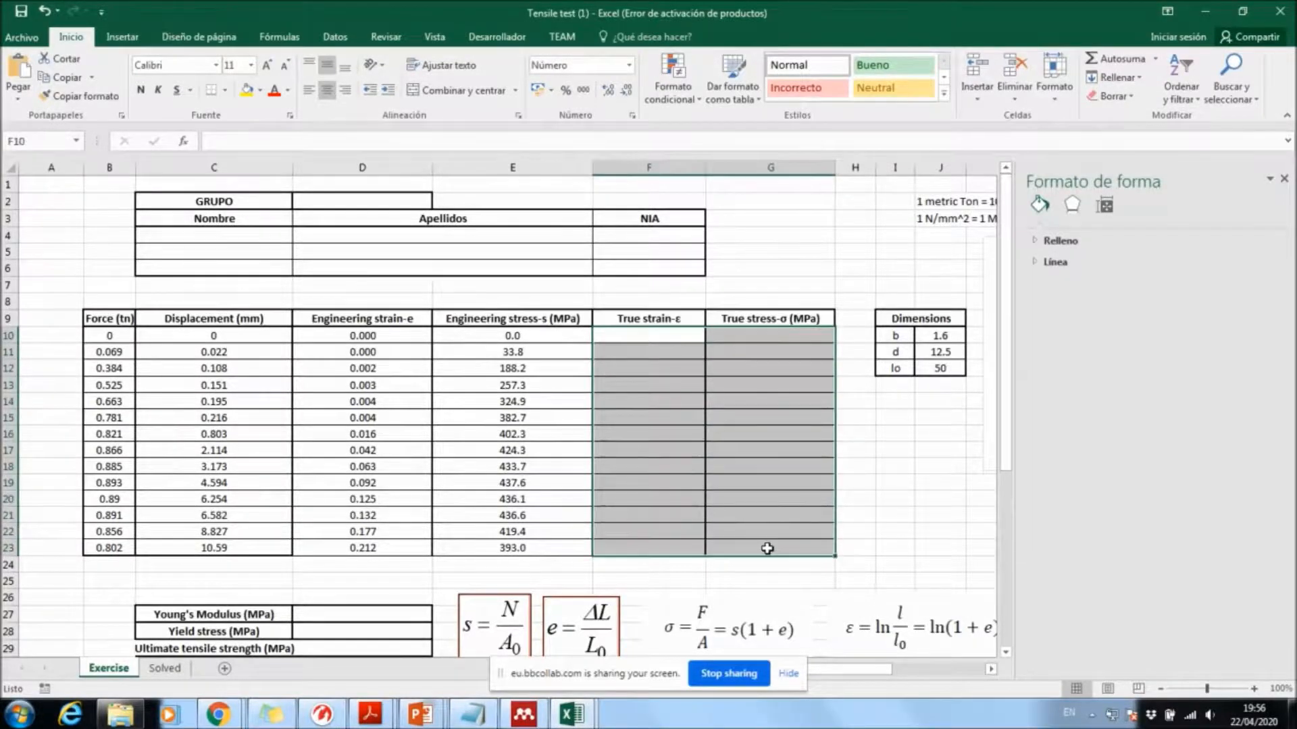
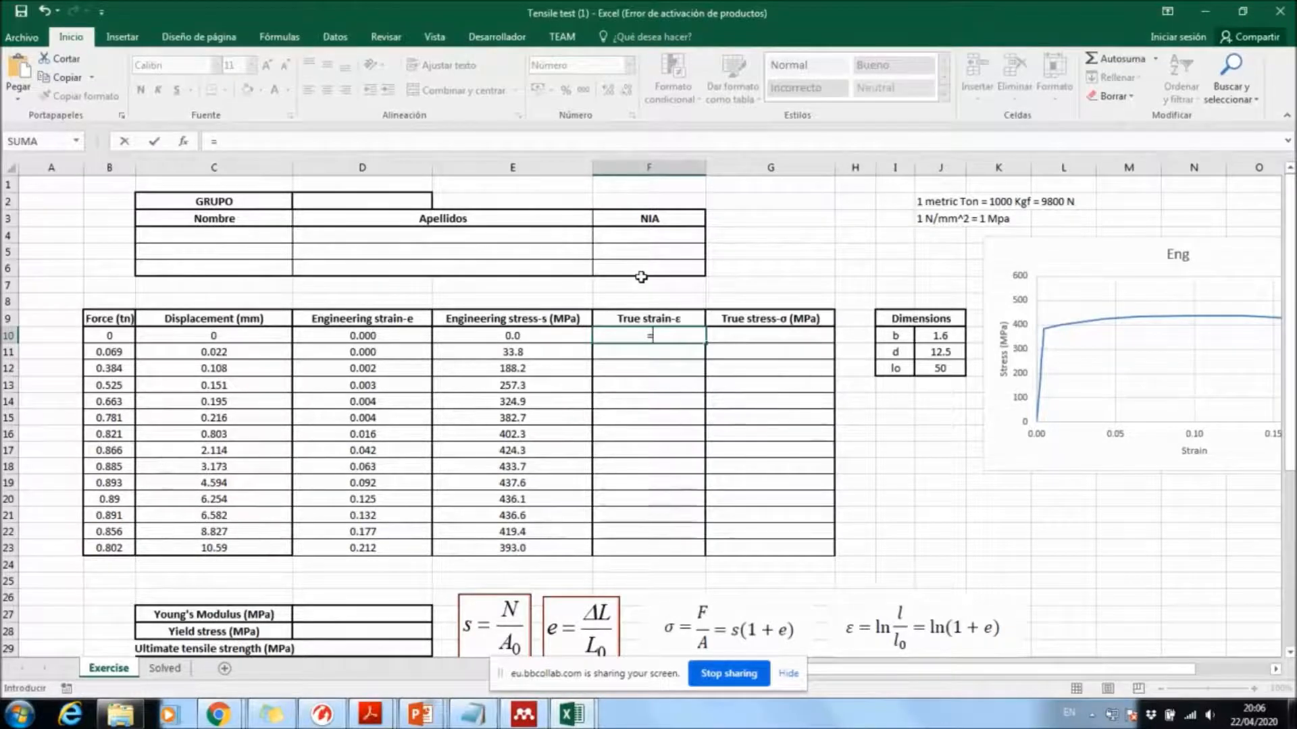
Step: Enter the true strain formula =LN(1+D10) in cell F10 and fill it down to F23
text(N()
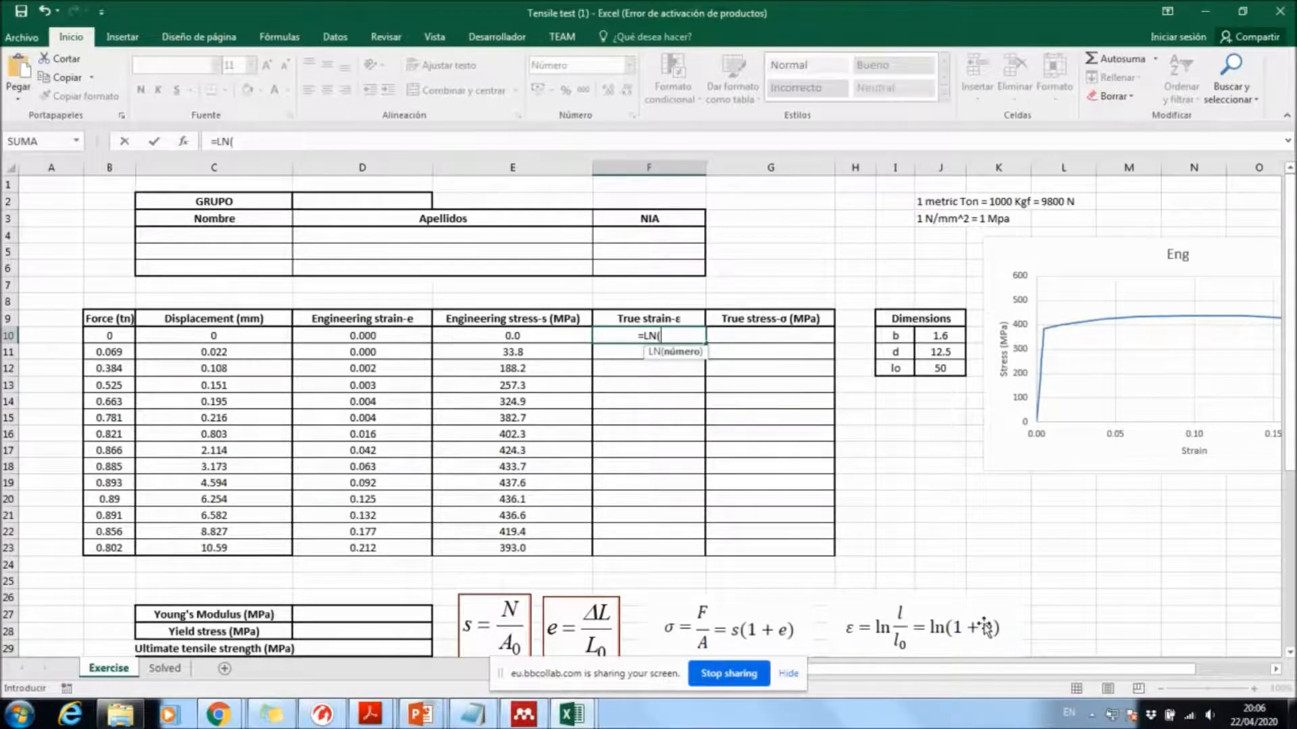
text(1+)
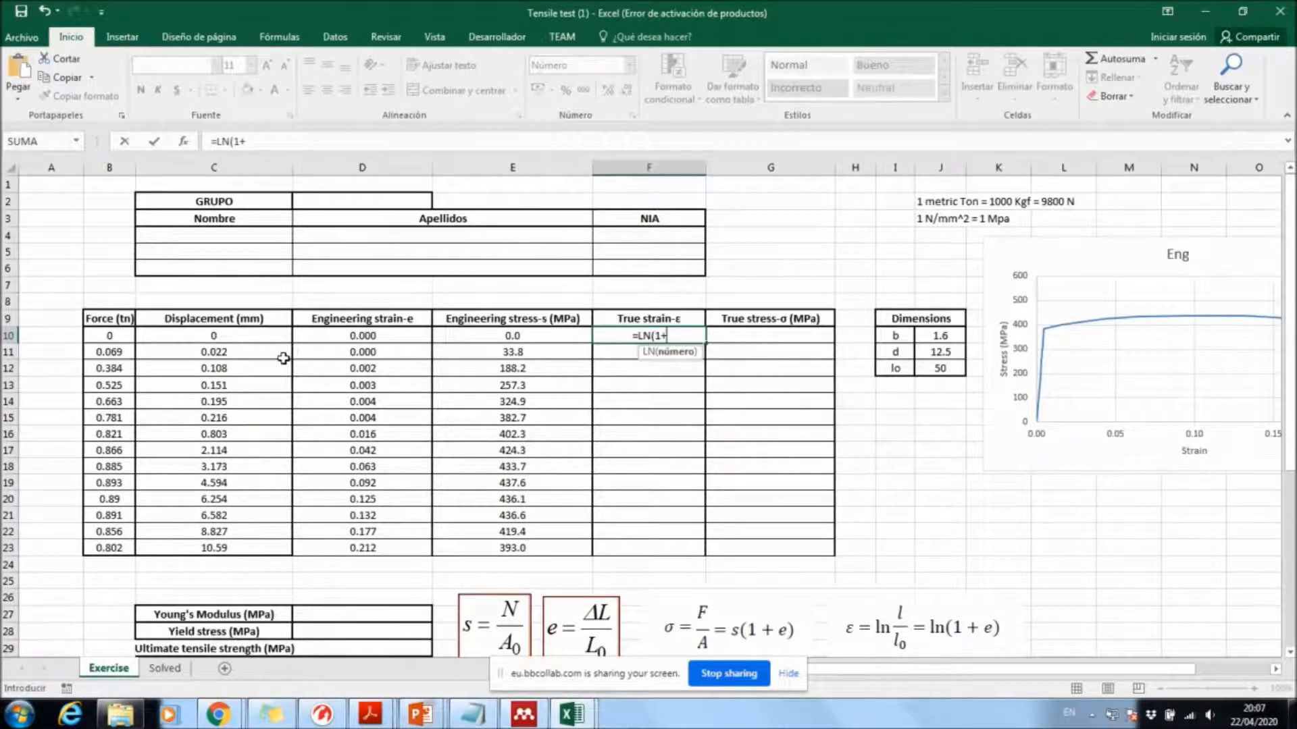
click(368, 335)
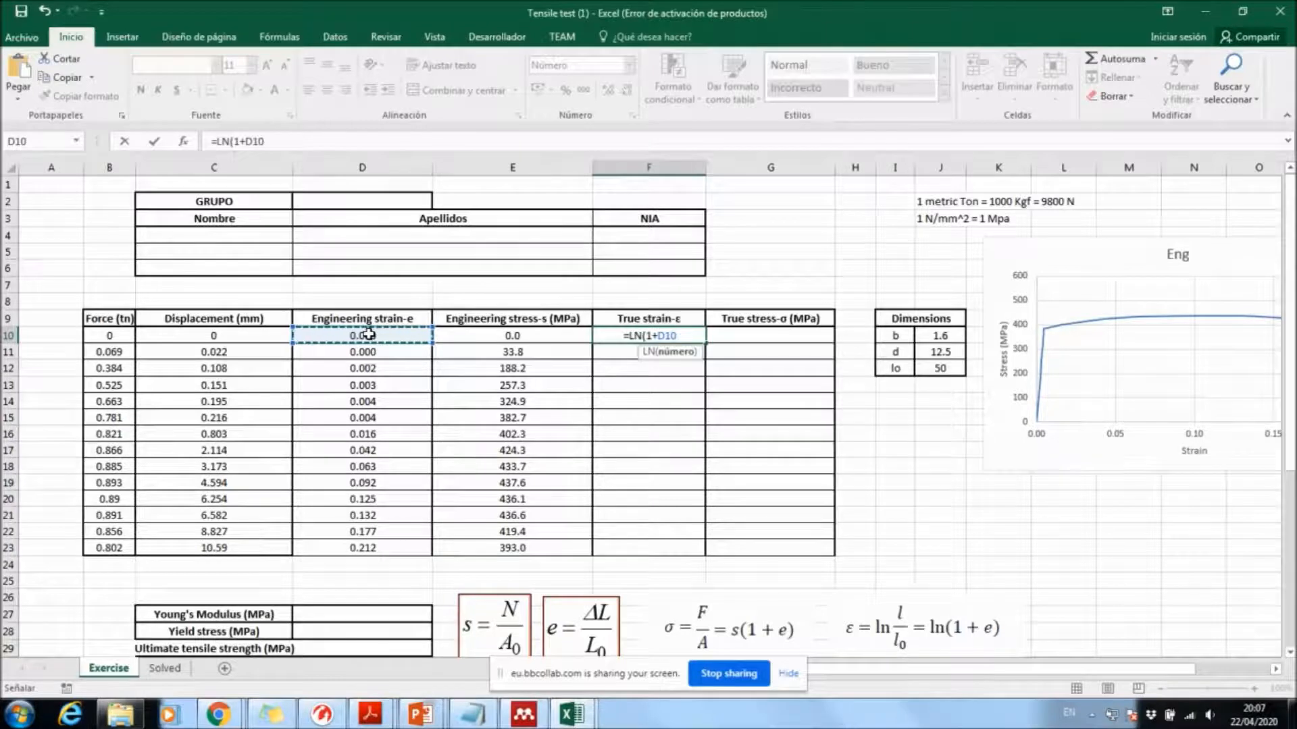
text())
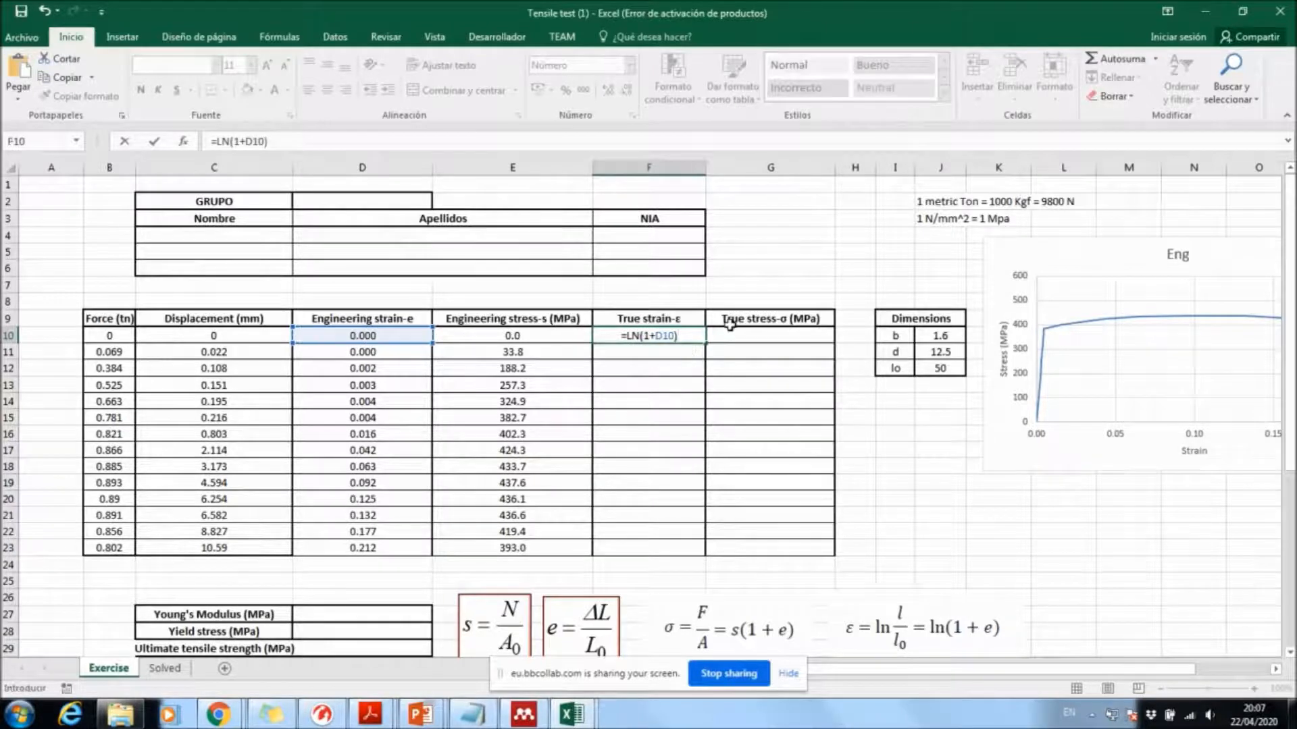
key(Return)
click(685, 336)
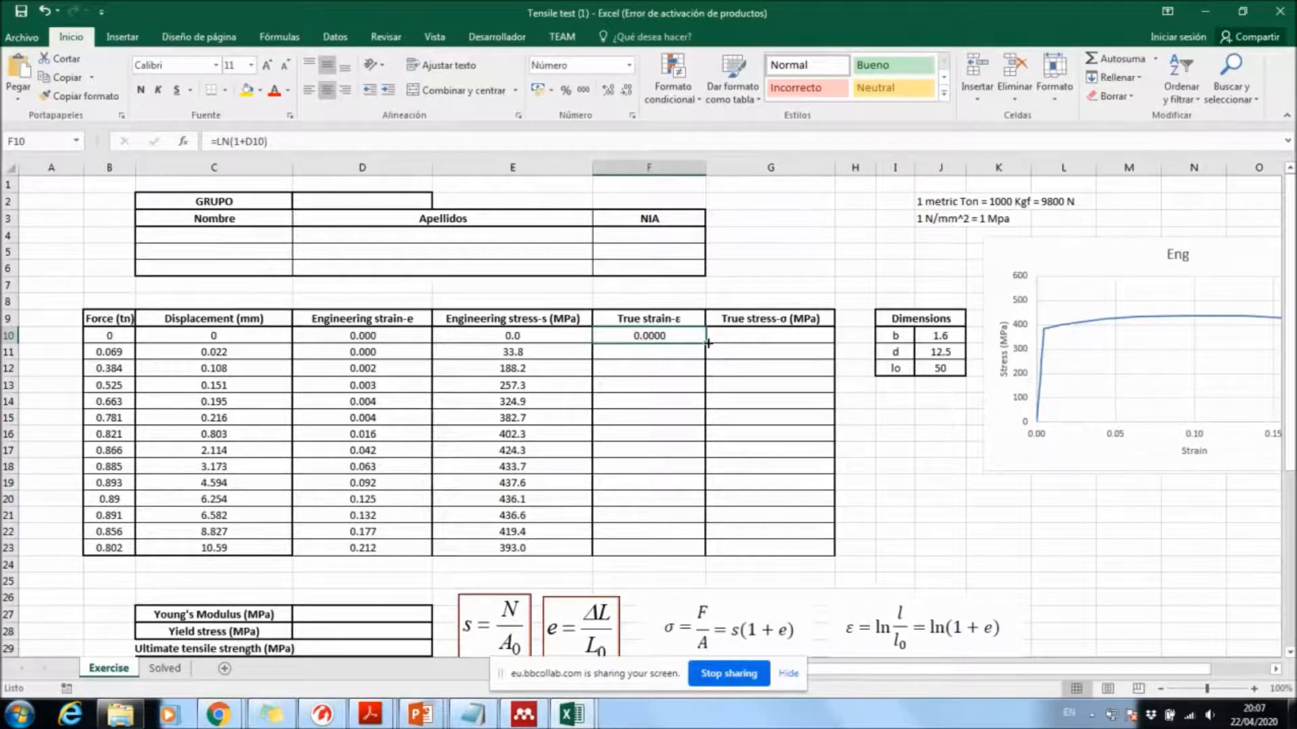
drag(705, 343, 701, 556)
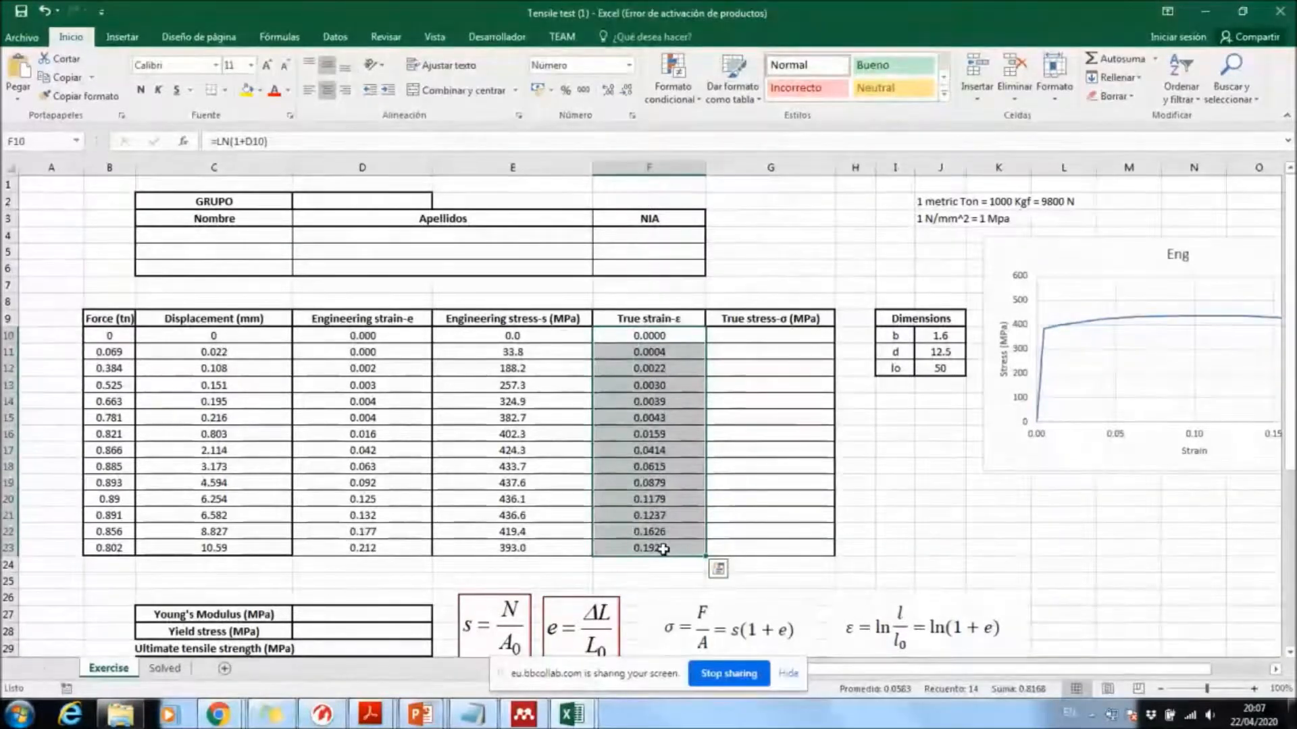
click(663, 549)
Step: Enter the true stress formula =E10*(1+D10) in cell G10 and fill it down to G23
scroll(877, 547, down, 1)
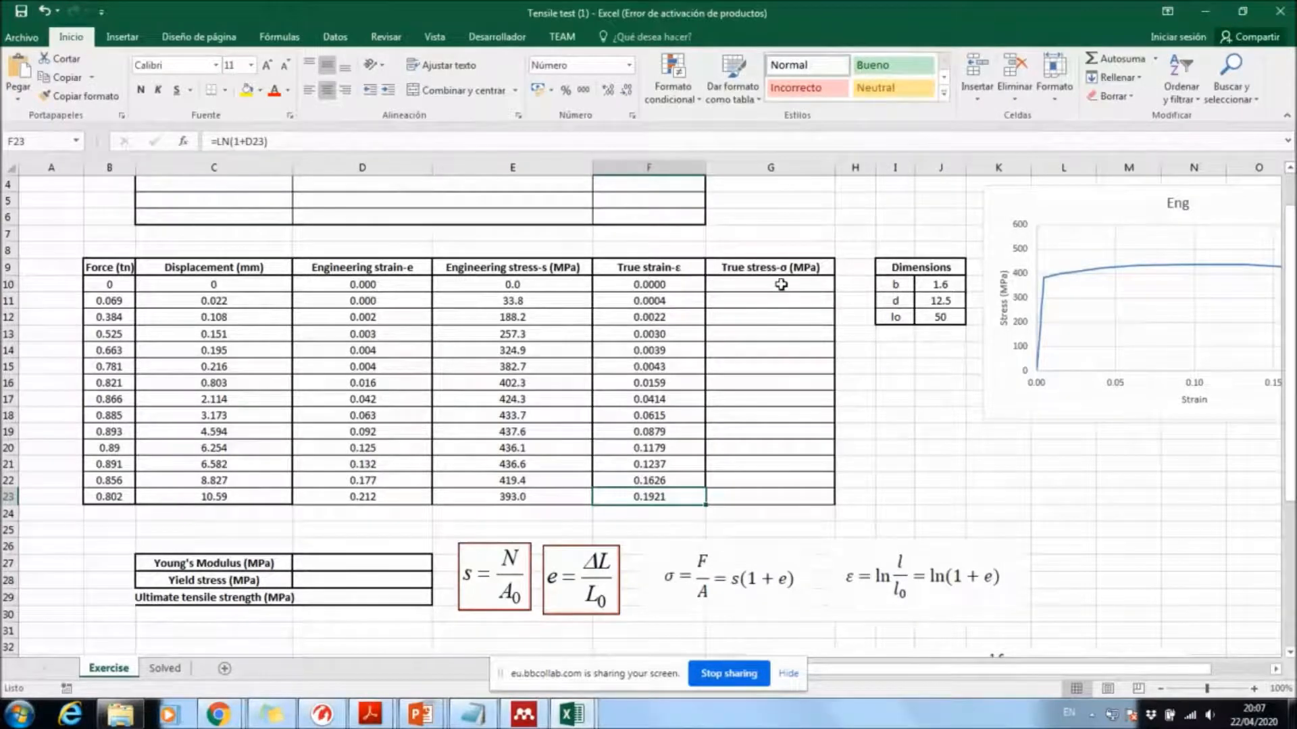
scroll(787, 327, up, 1)
scroll(791, 331, down, 1)
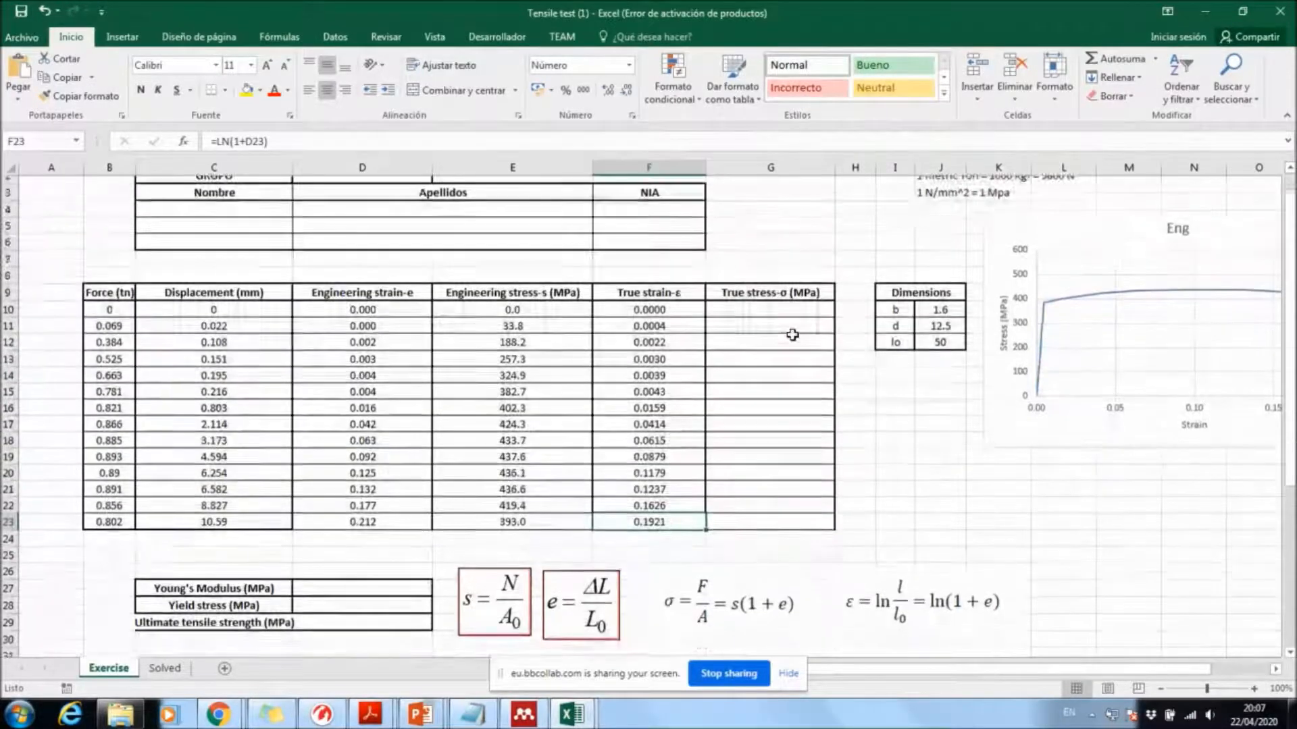
double_click(788, 286)
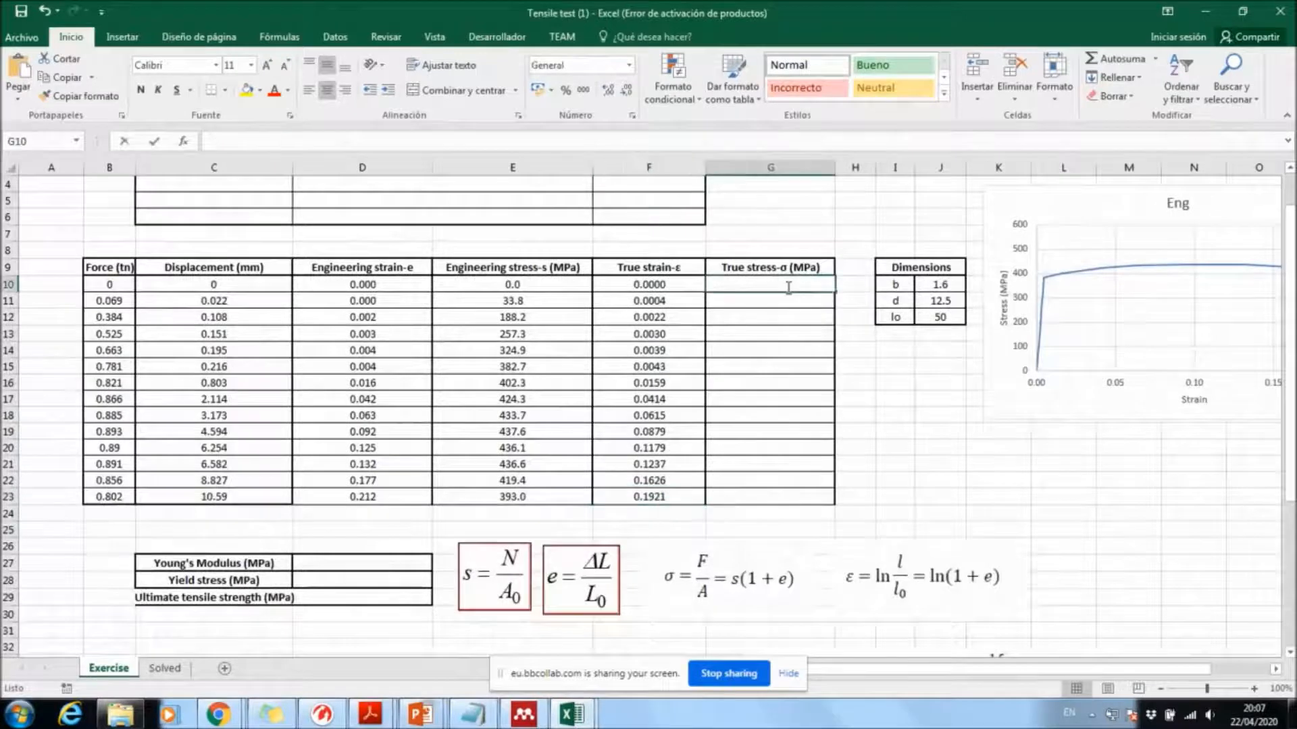
text(=)
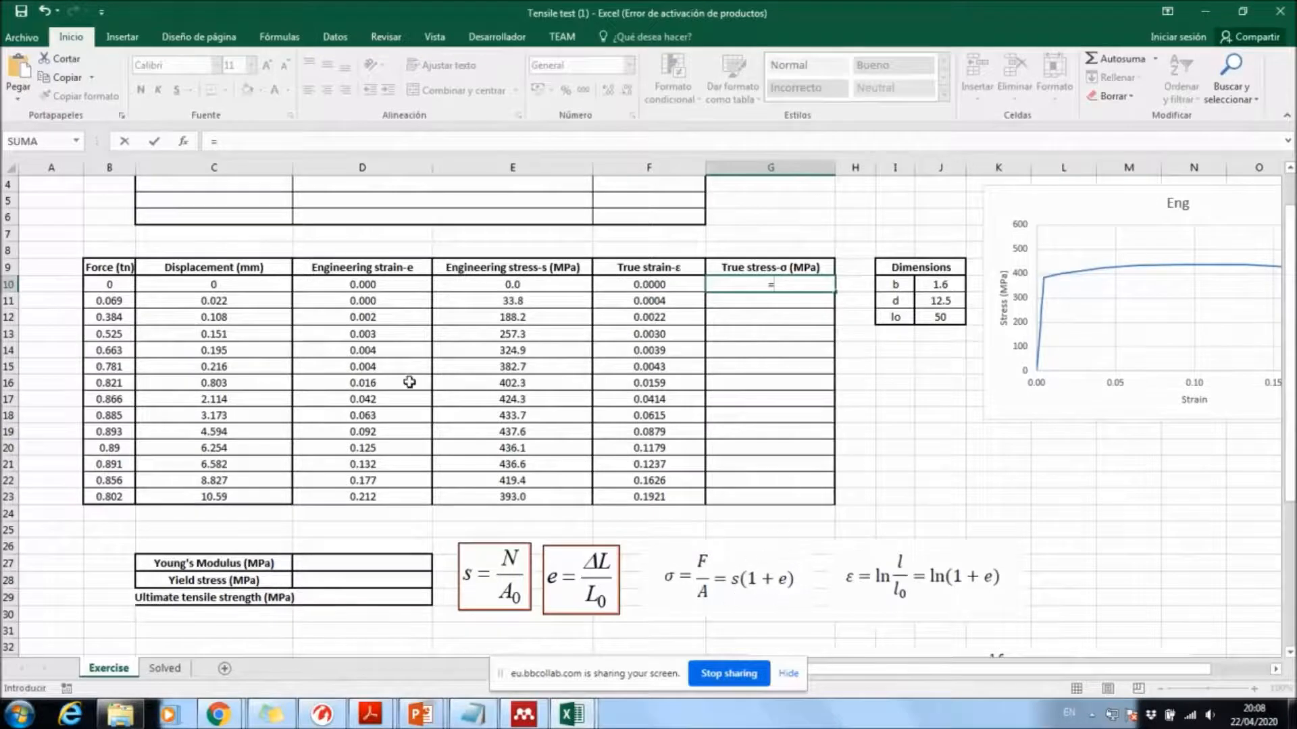
click(534, 288)
text(*)
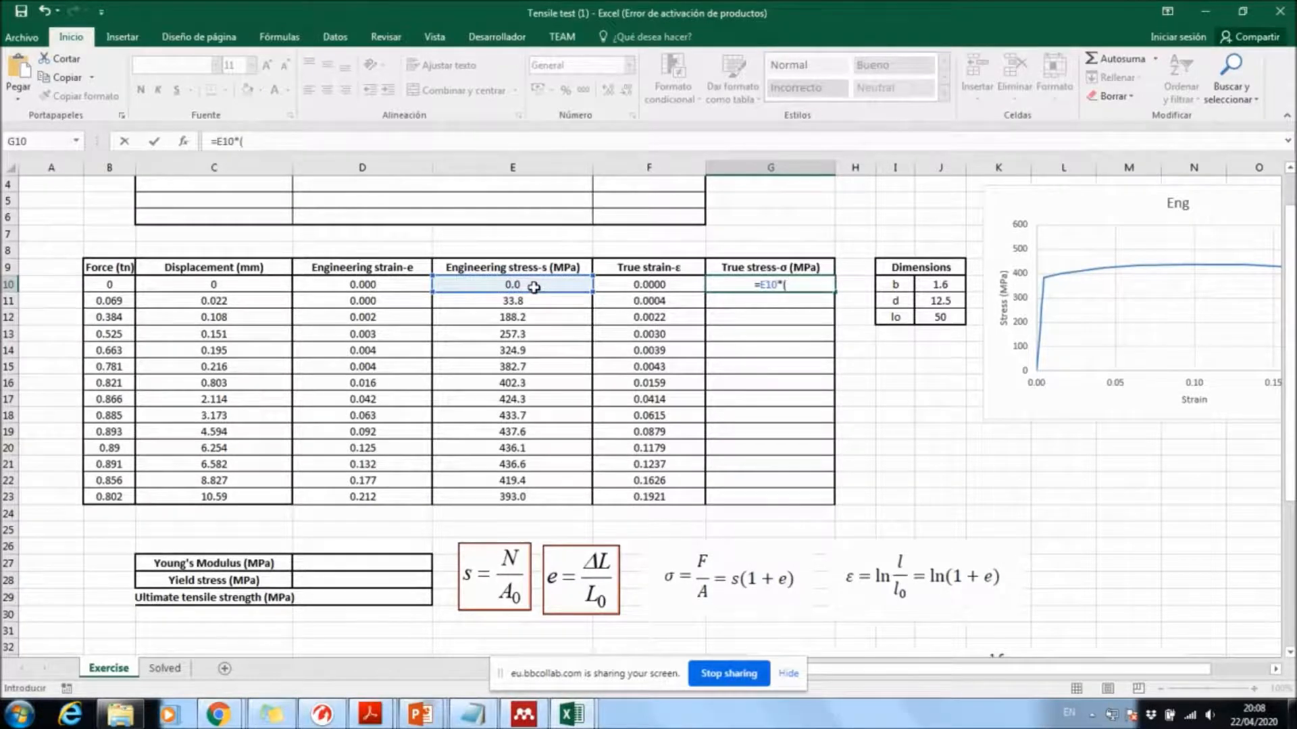
text((1+)
click(385, 284)
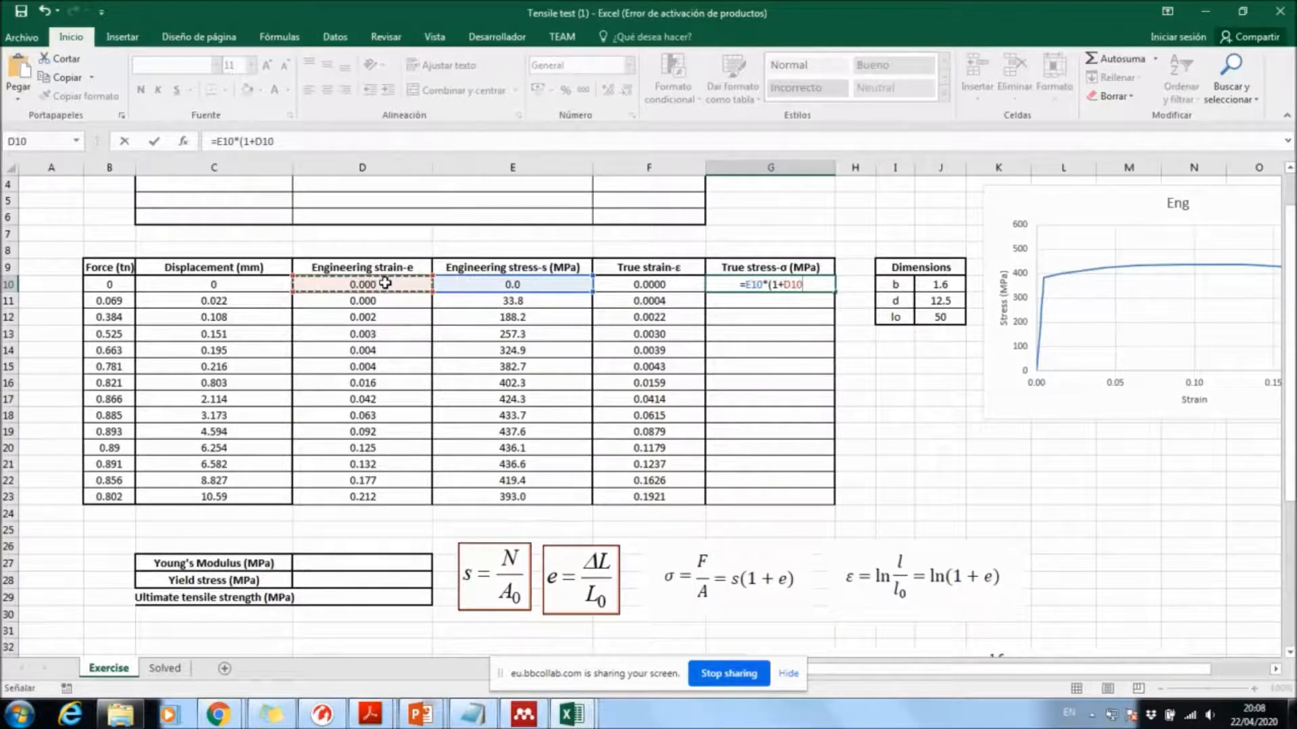
text())
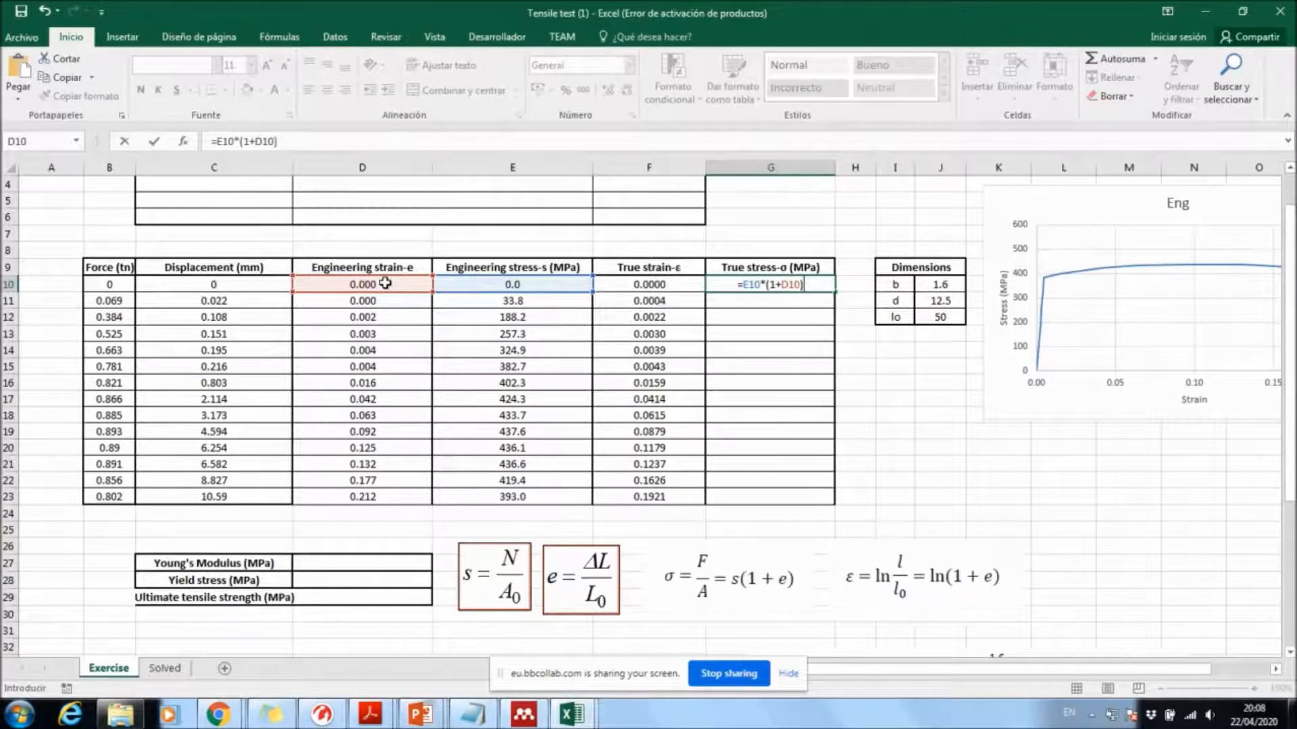
key(ctrl+Return)
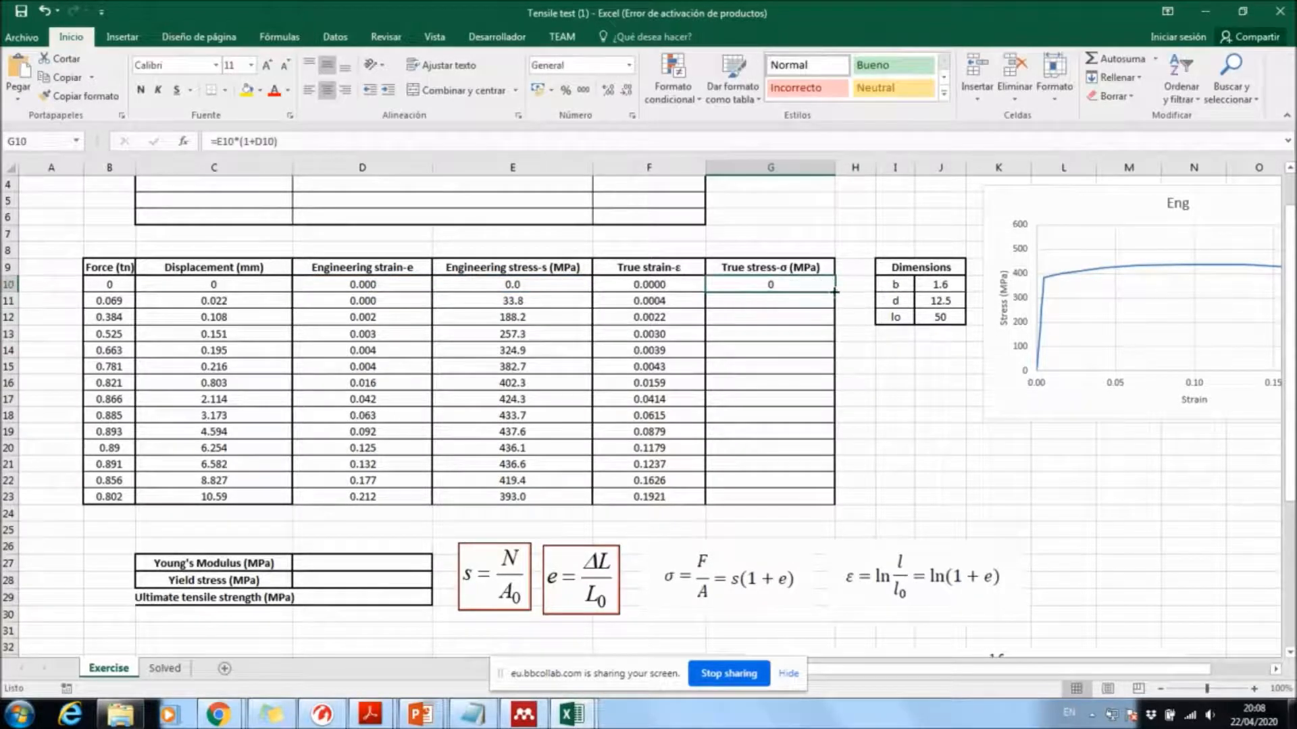
drag(838, 292, 822, 504)
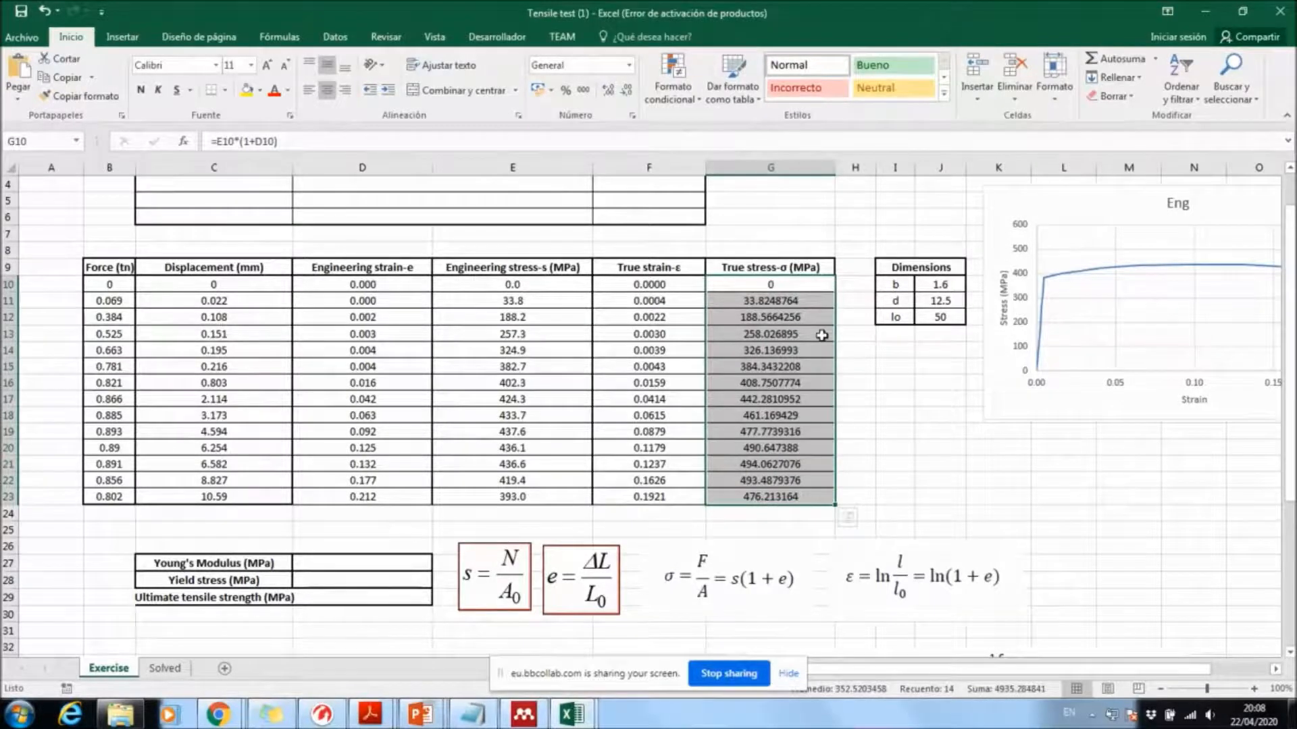
Step: Show the True stress values in G10:G23 with one decimal place
drag(777, 284, 781, 496)
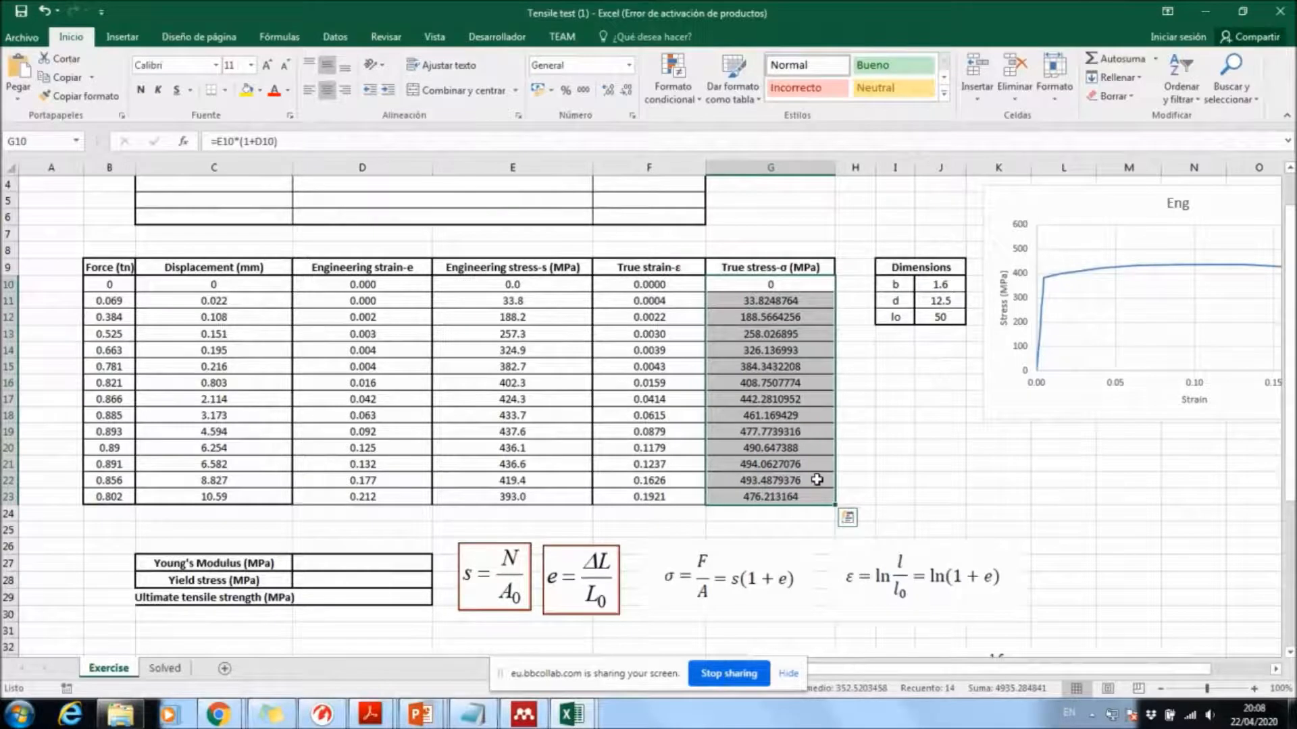
click(627, 95)
click(626, 95)
click(626, 94)
click(627, 95)
click(627, 98)
click(628, 98)
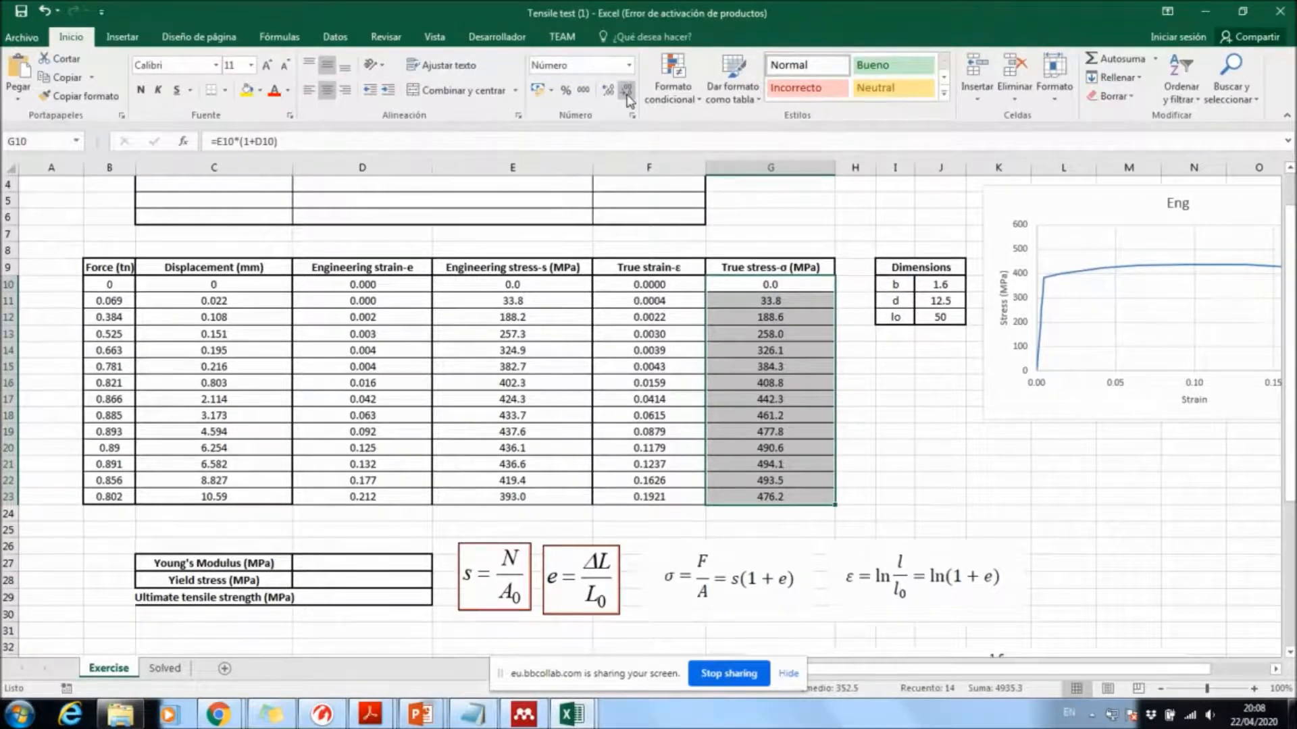
Step: Try fewer decimal places on the True strain values in F10:F23 and return to four decimal places
drag(544, 284, 544, 498)
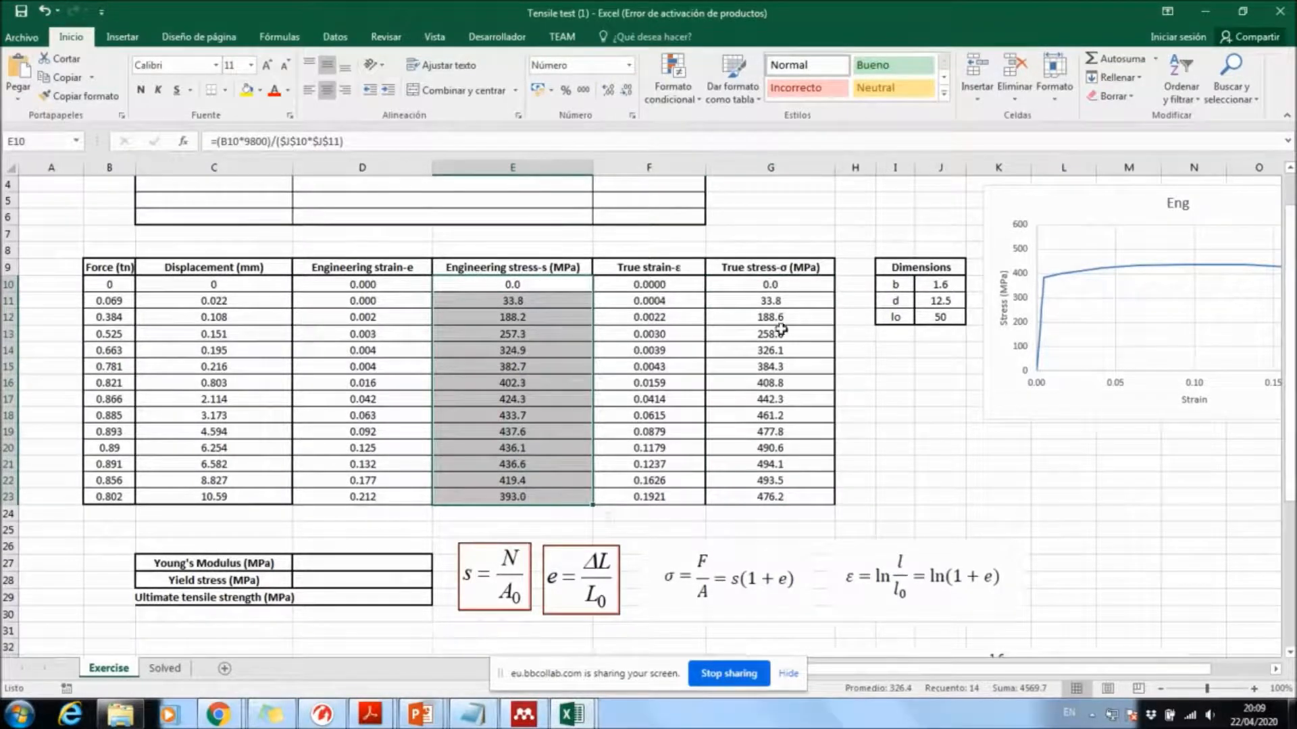
drag(670, 284, 649, 498)
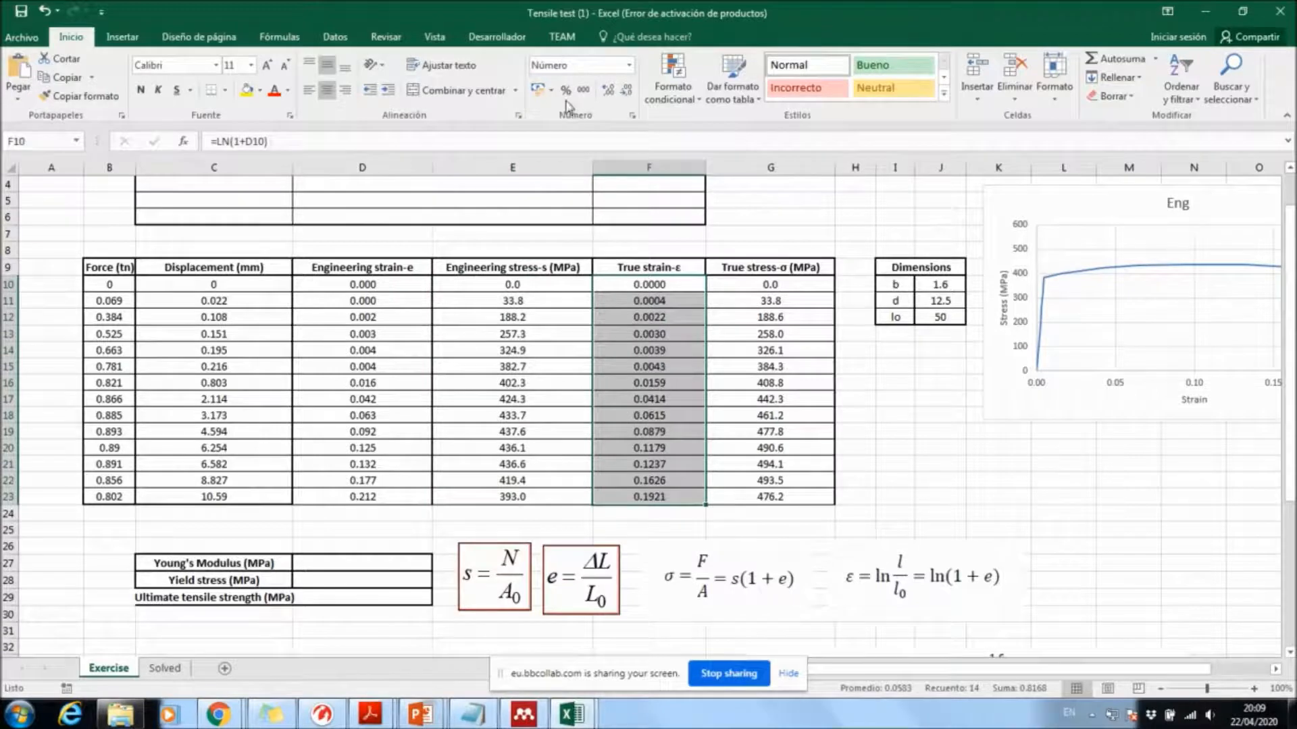
click(627, 91)
click(627, 90)
click(607, 90)
click(607, 91)
Step: Show the Engineering strain values in D10:D23 with four decimal places and clear the selection
drag(405, 284, 385, 496)
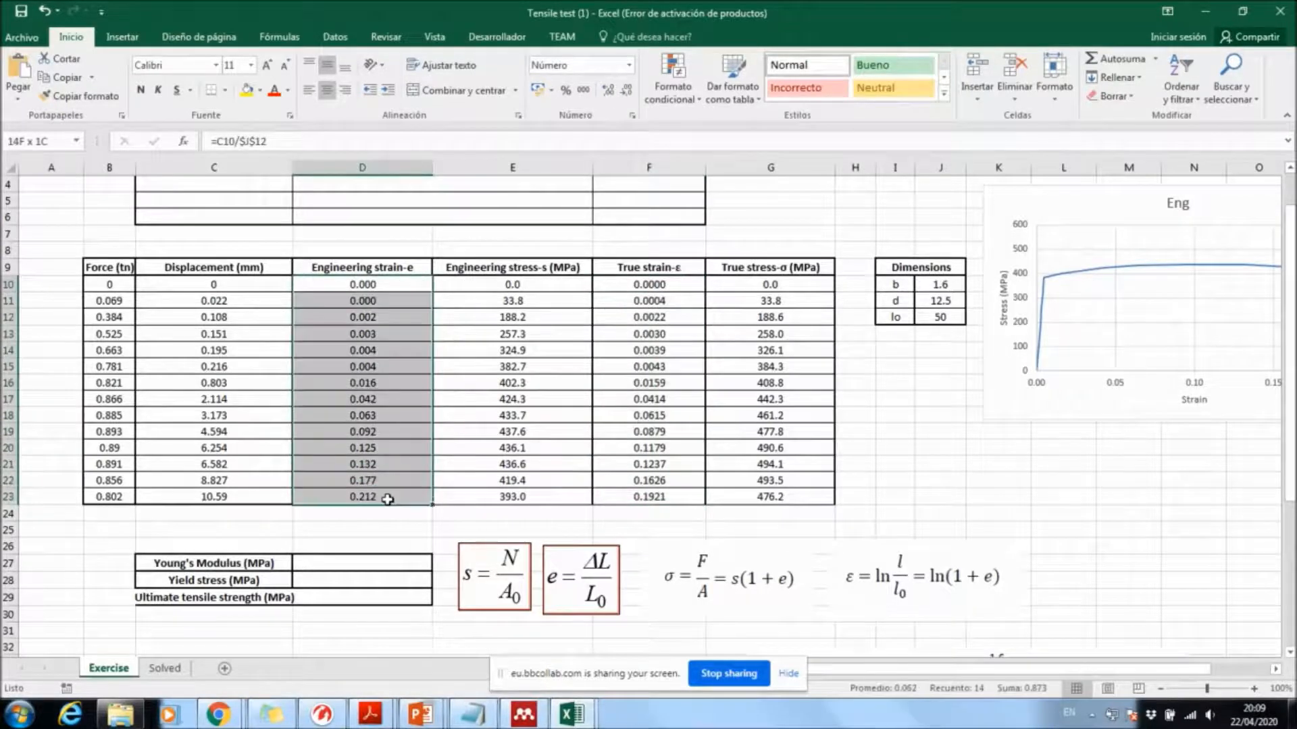
click(607, 90)
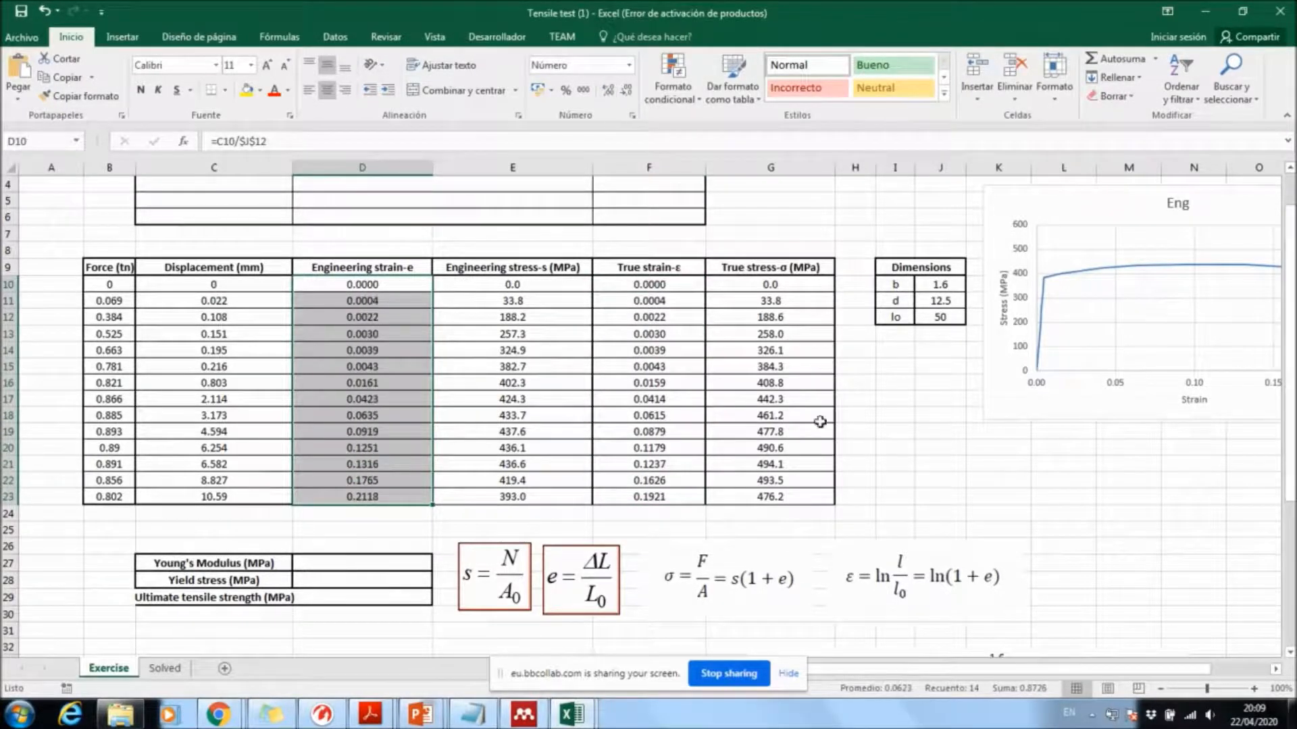
click(881, 415)
drag(682, 284, 753, 497)
click(1013, 463)
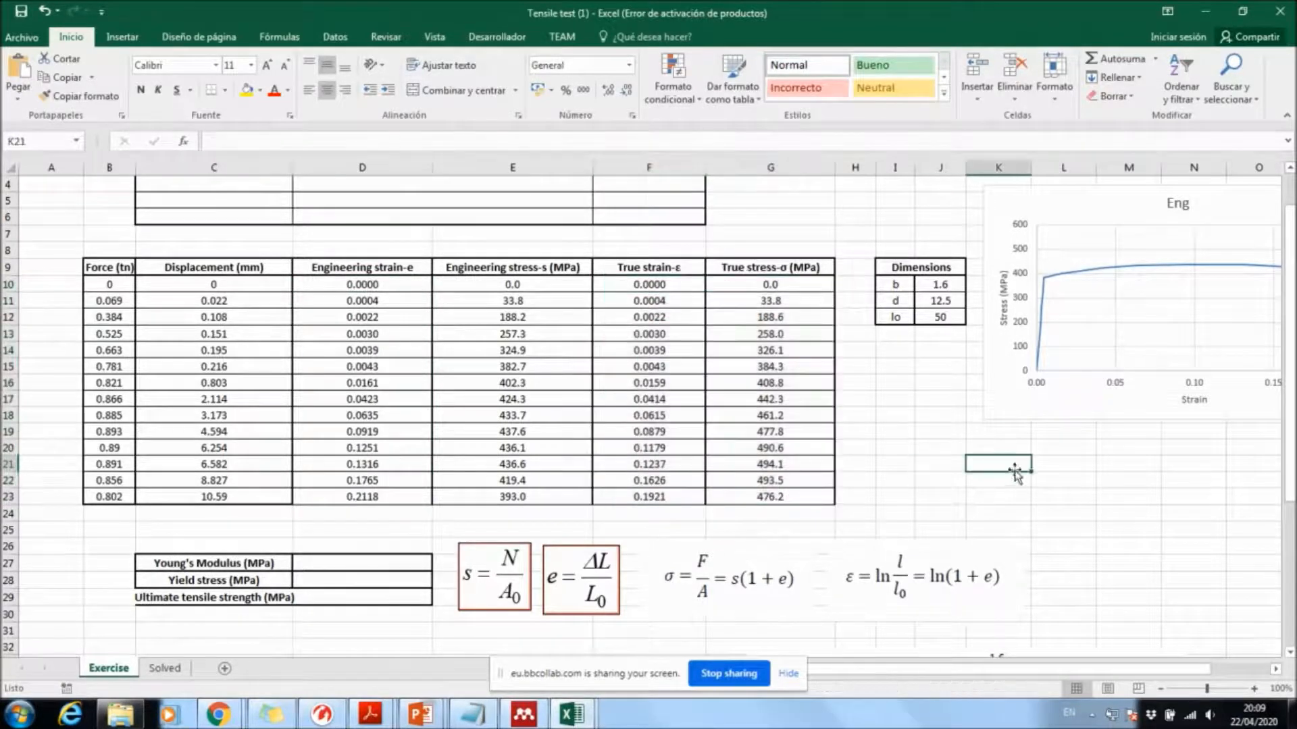
Step: Move the Eng chart slightly lower on the sheet and deselect it
drag(1067, 674, 1097, 674)
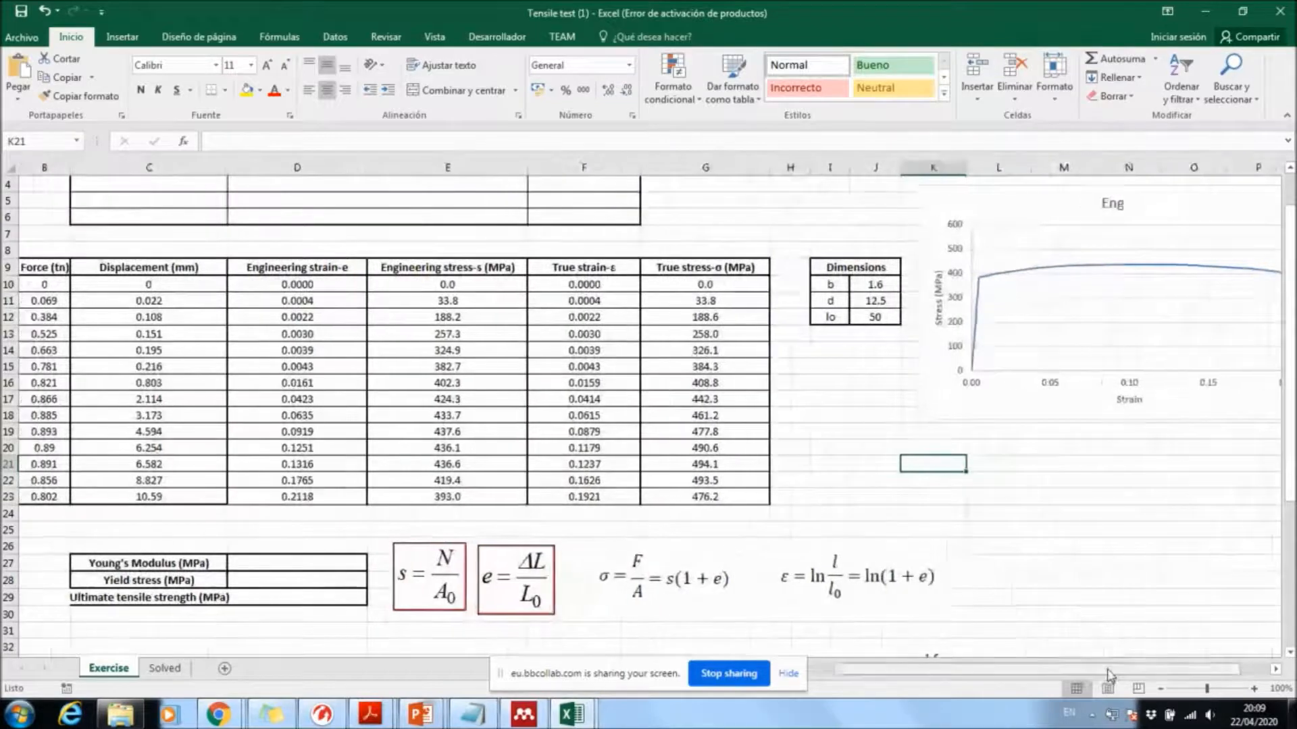
mouse_move(1002, 403)
mouse_down()
mouse_move(986, 469)
mouse_move(1010, 453)
mouse_move(999, 409)
mouse_up()
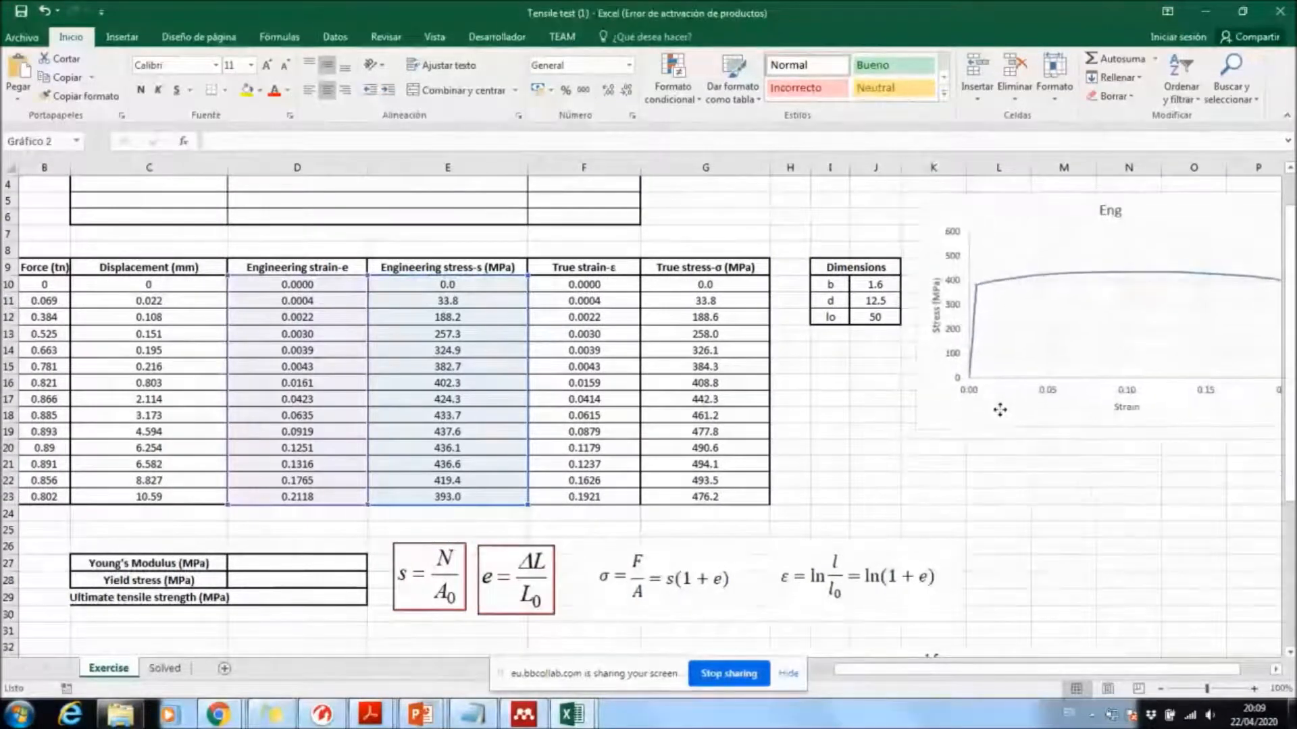
click(1062, 546)
click(1019, 485)
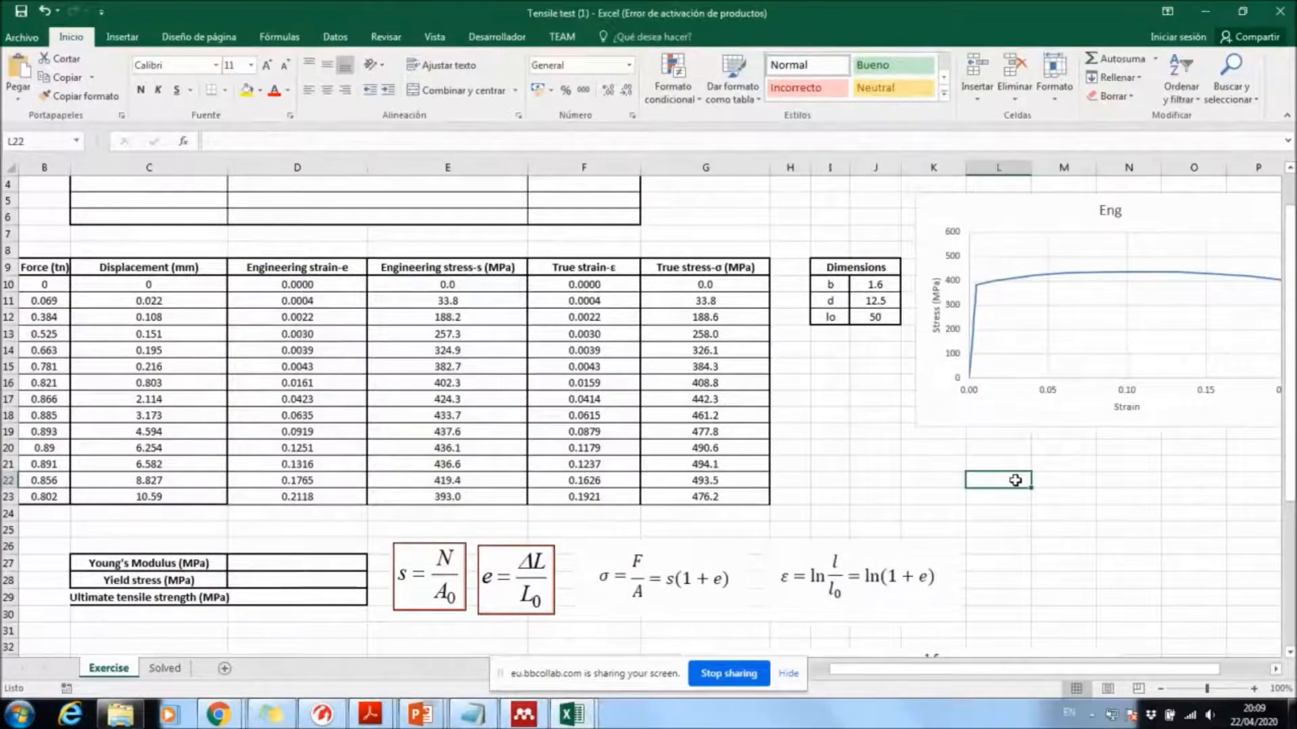
Step: Add a new data series named True to the Eng chart's data source
click(997, 415)
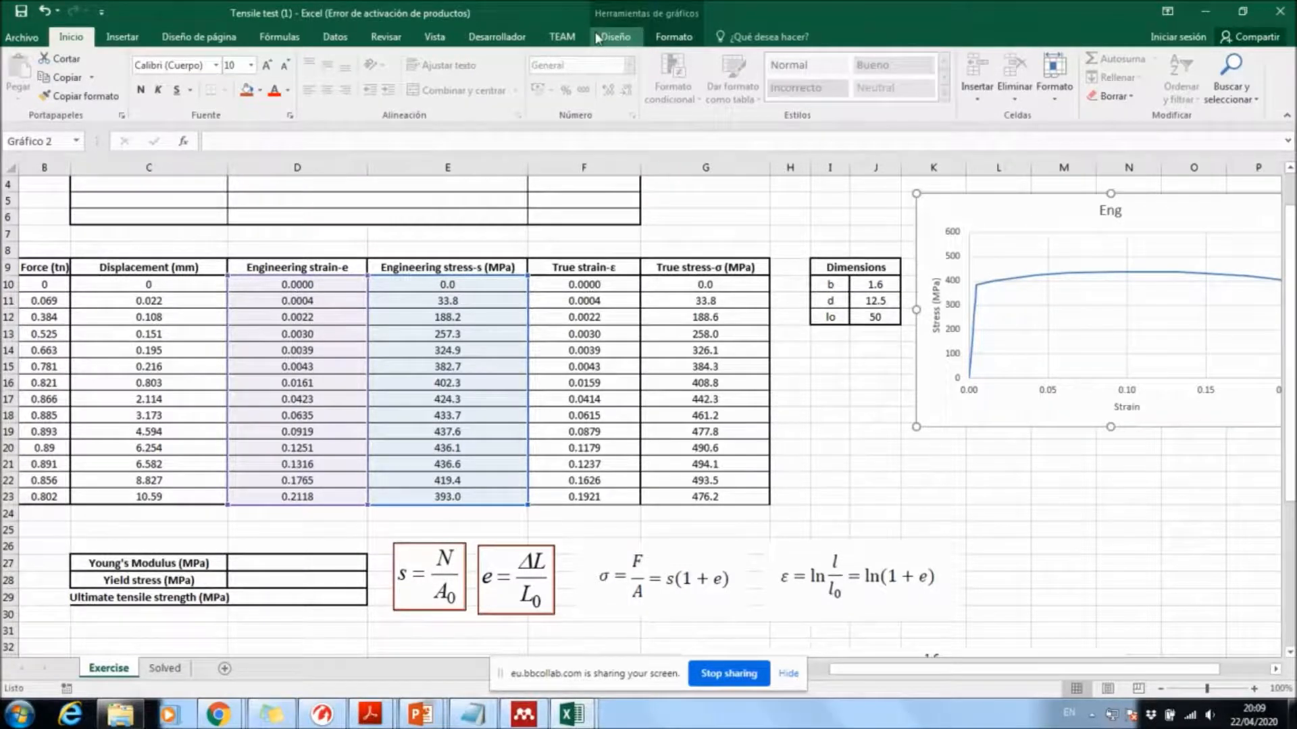
click(614, 37)
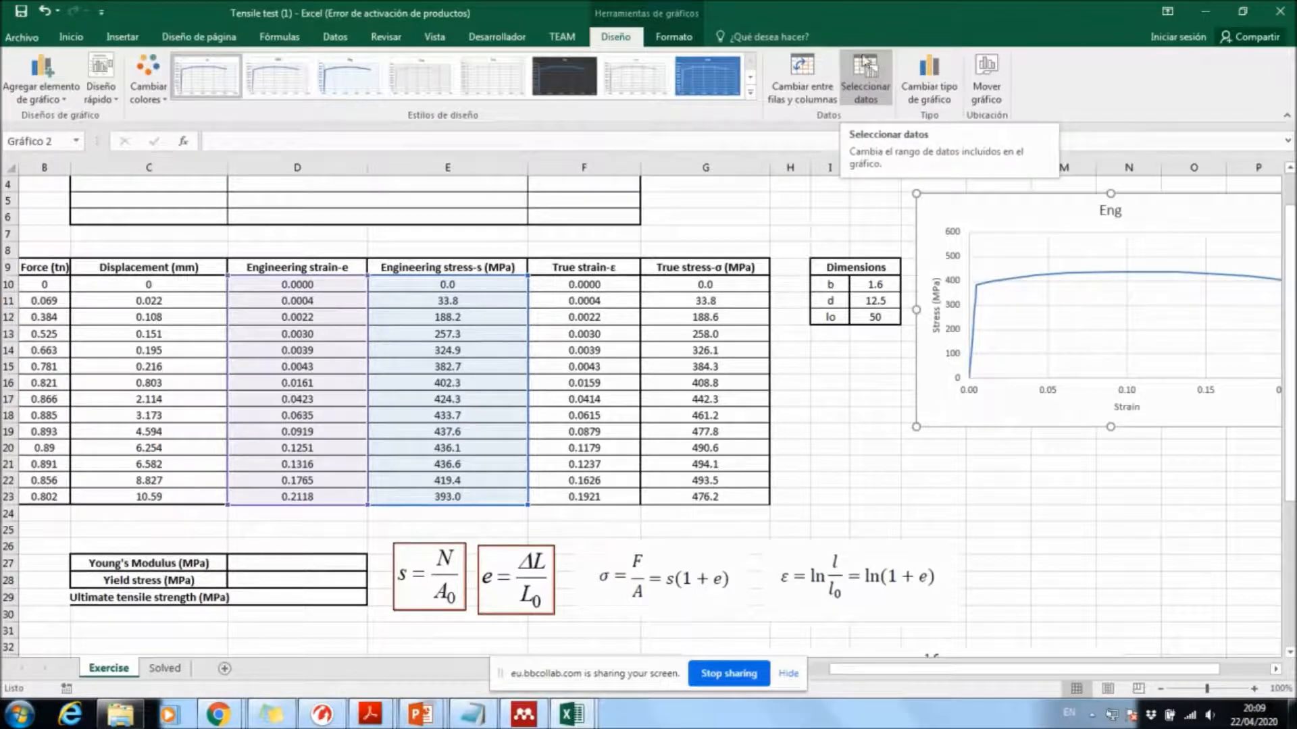
click(856, 90)
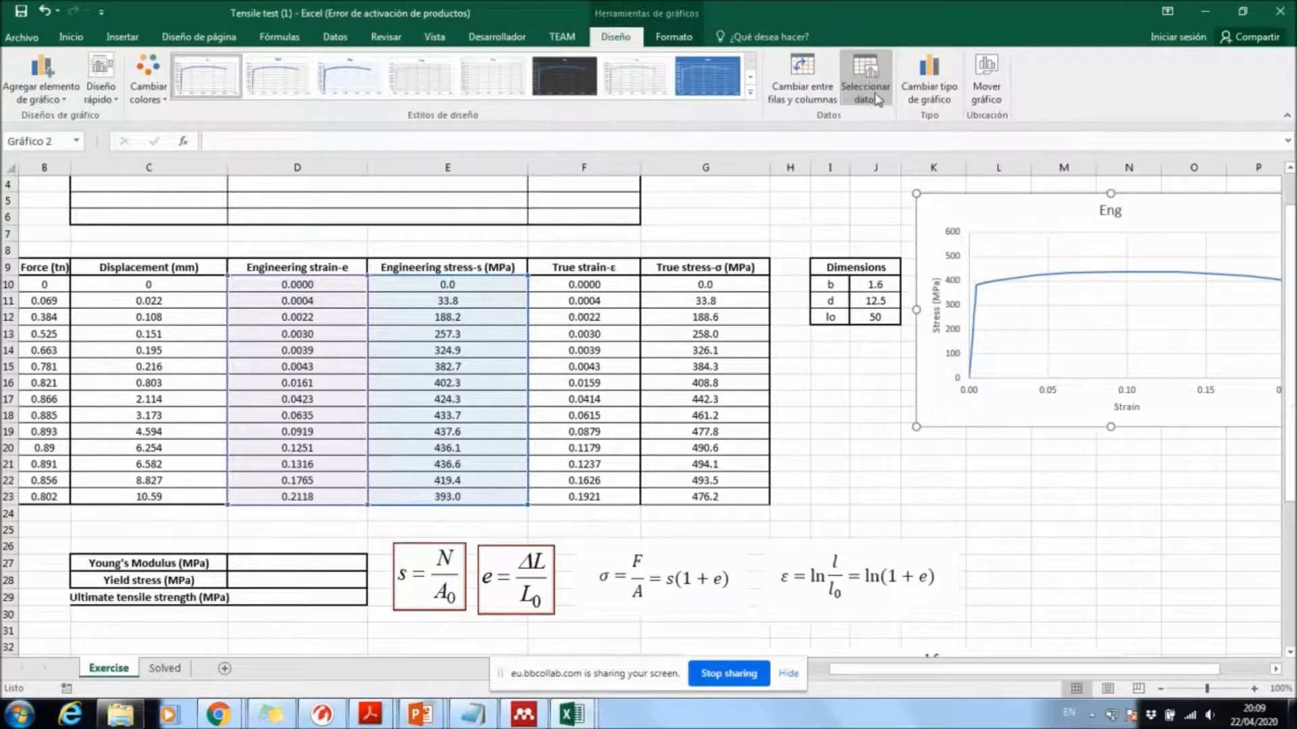
click(875, 81)
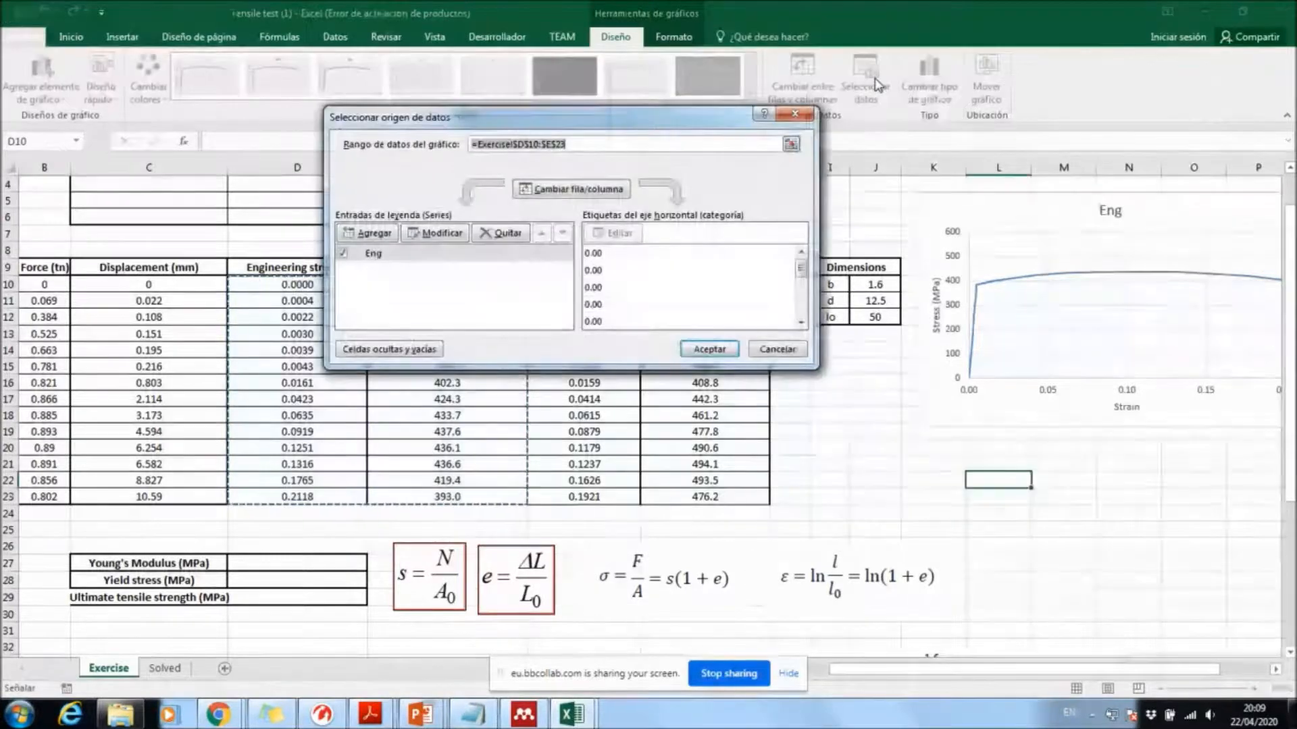
click(370, 238)
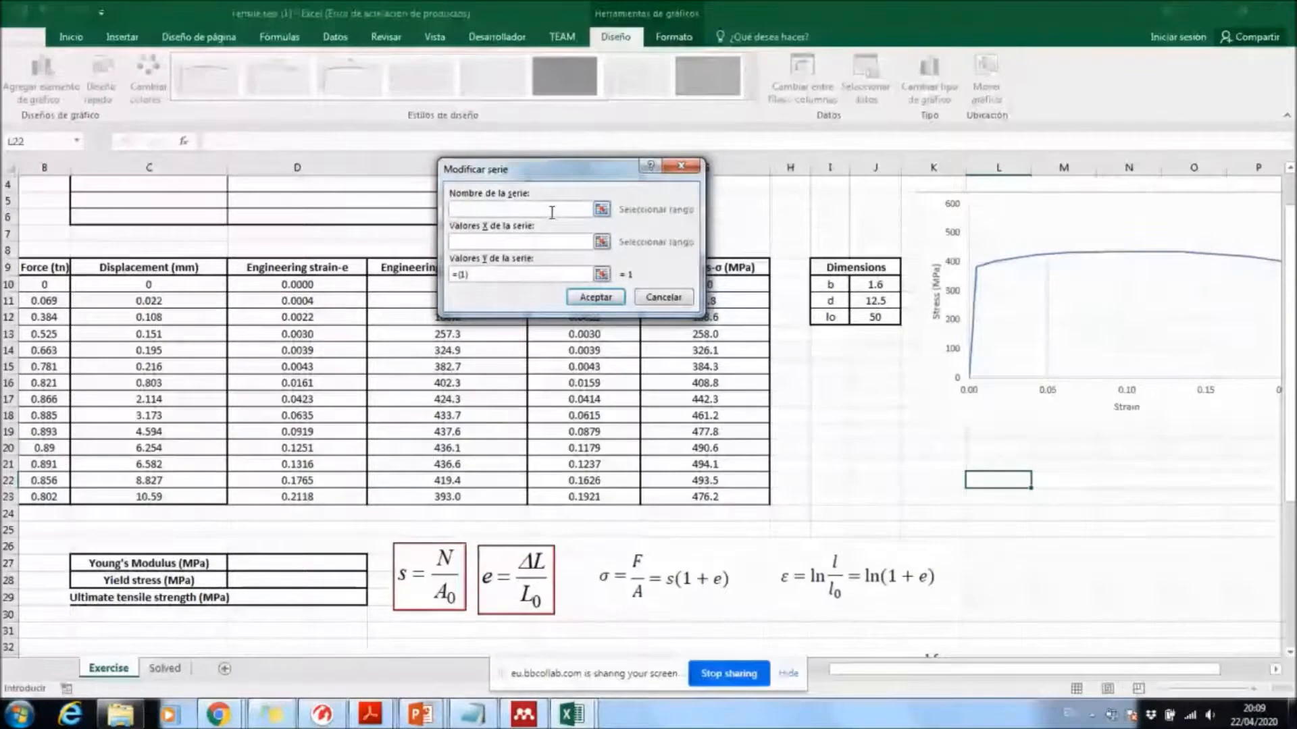
text(True)
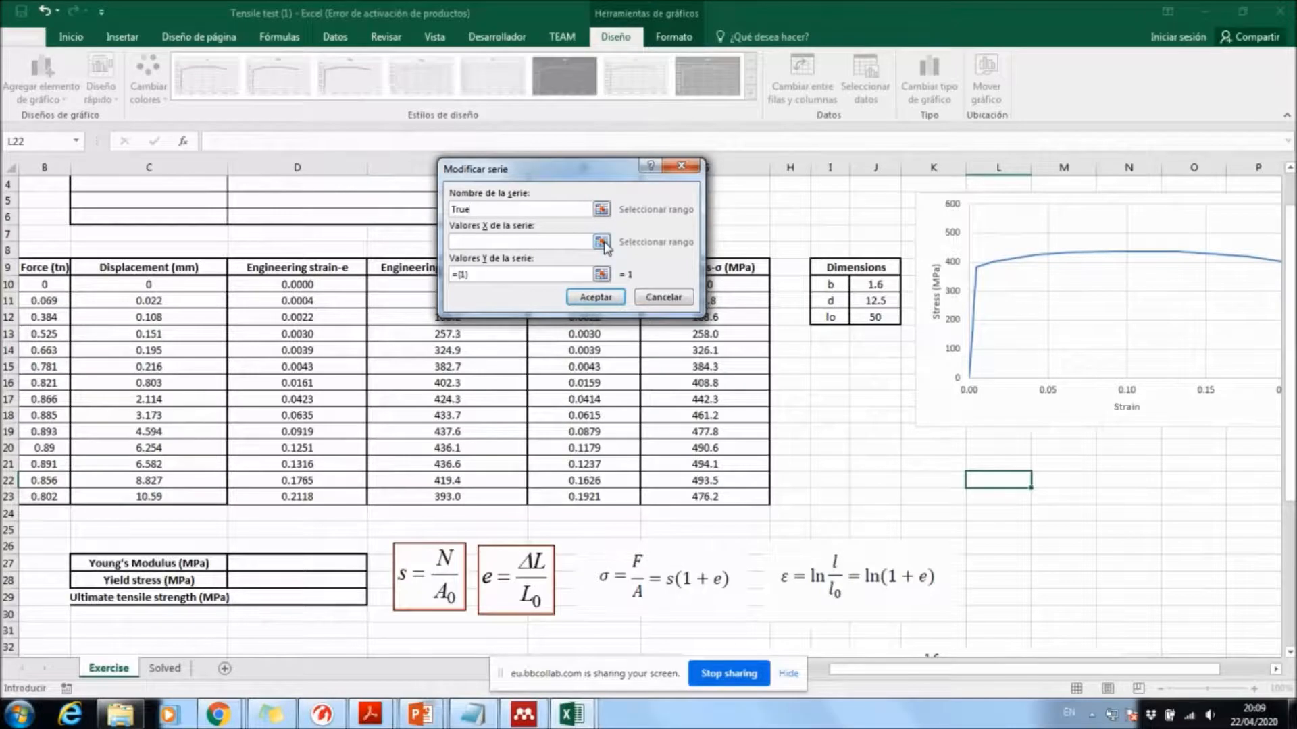
key(Tab)
Step: Set the True series' X values to the True strain range F10:F23 on the Exercise sheet
click(601, 241)
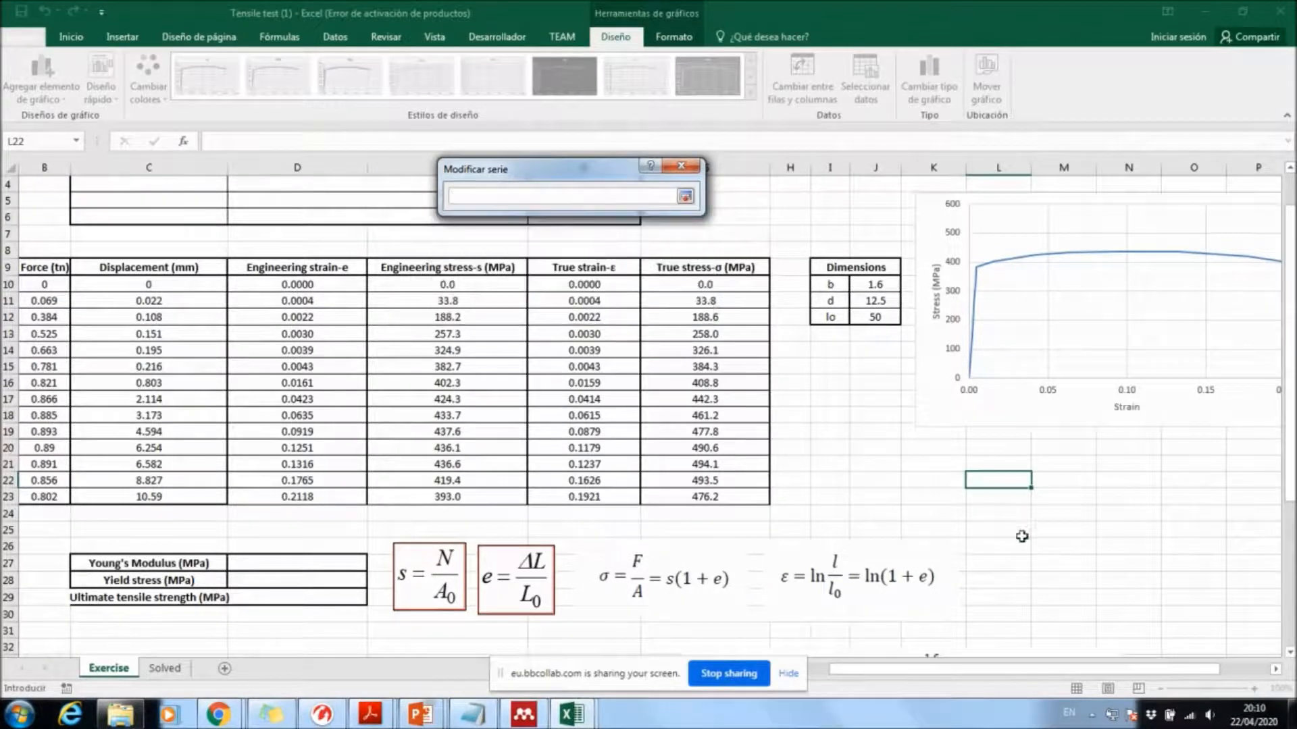
click(685, 196)
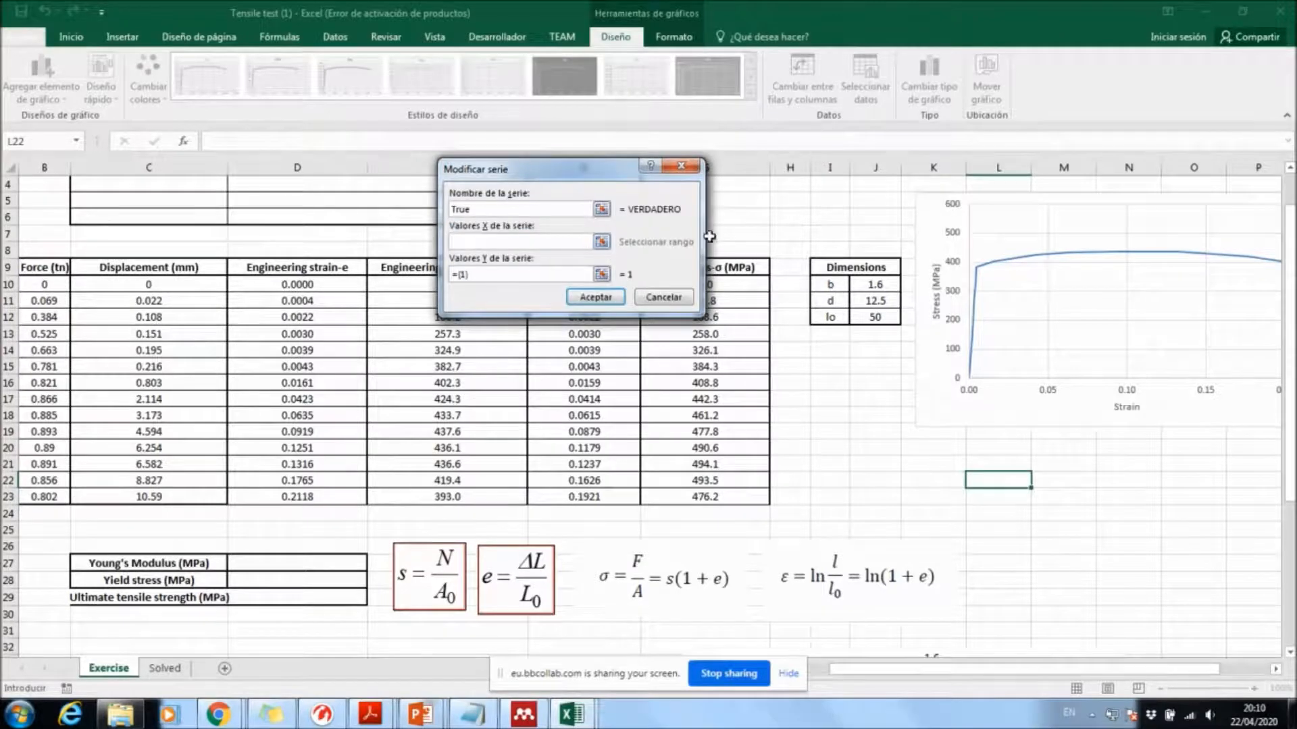
click(601, 243)
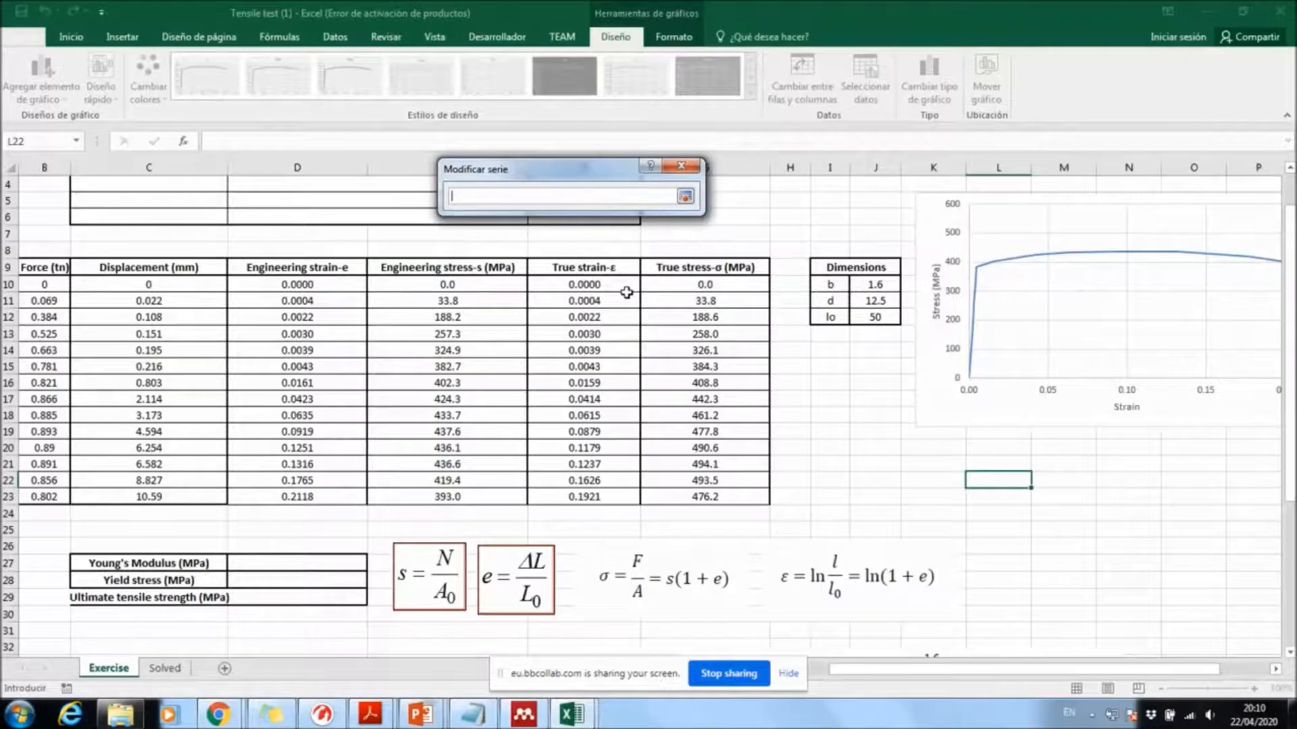
drag(598, 285, 599, 497)
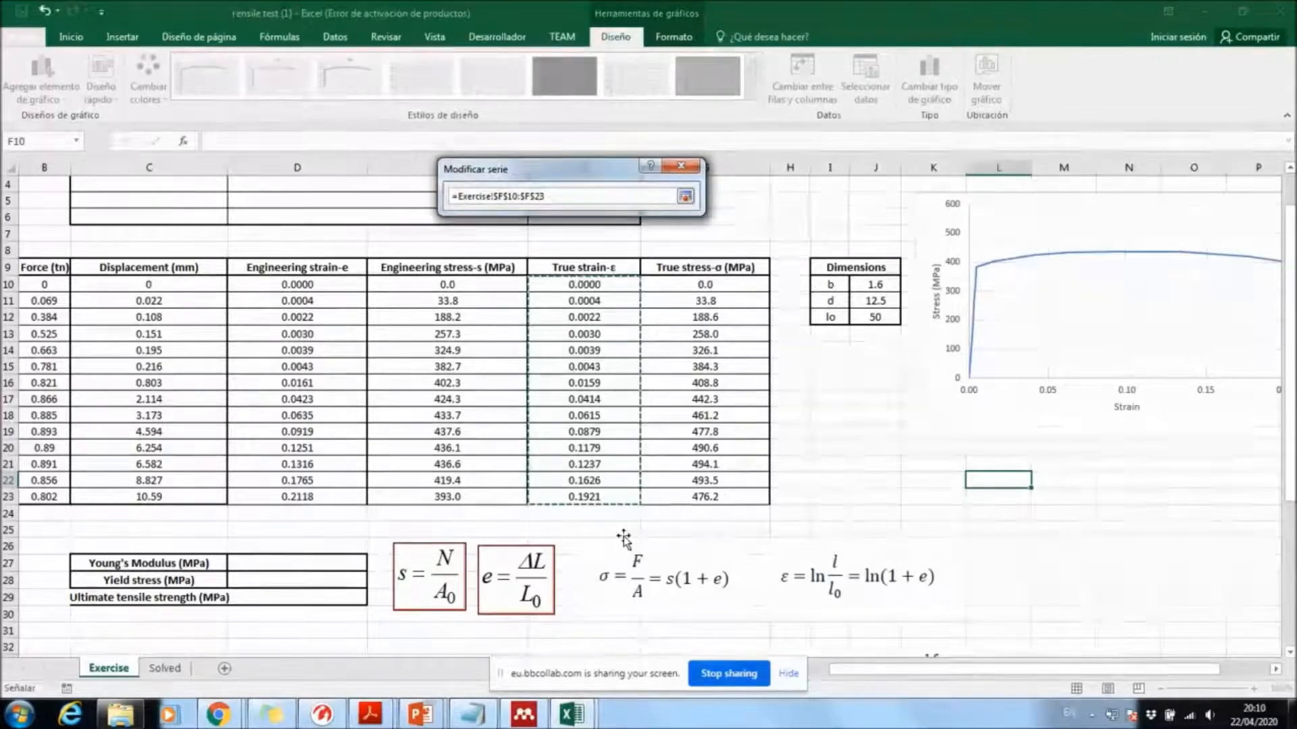
click(621, 284)
drag(621, 284, 601, 497)
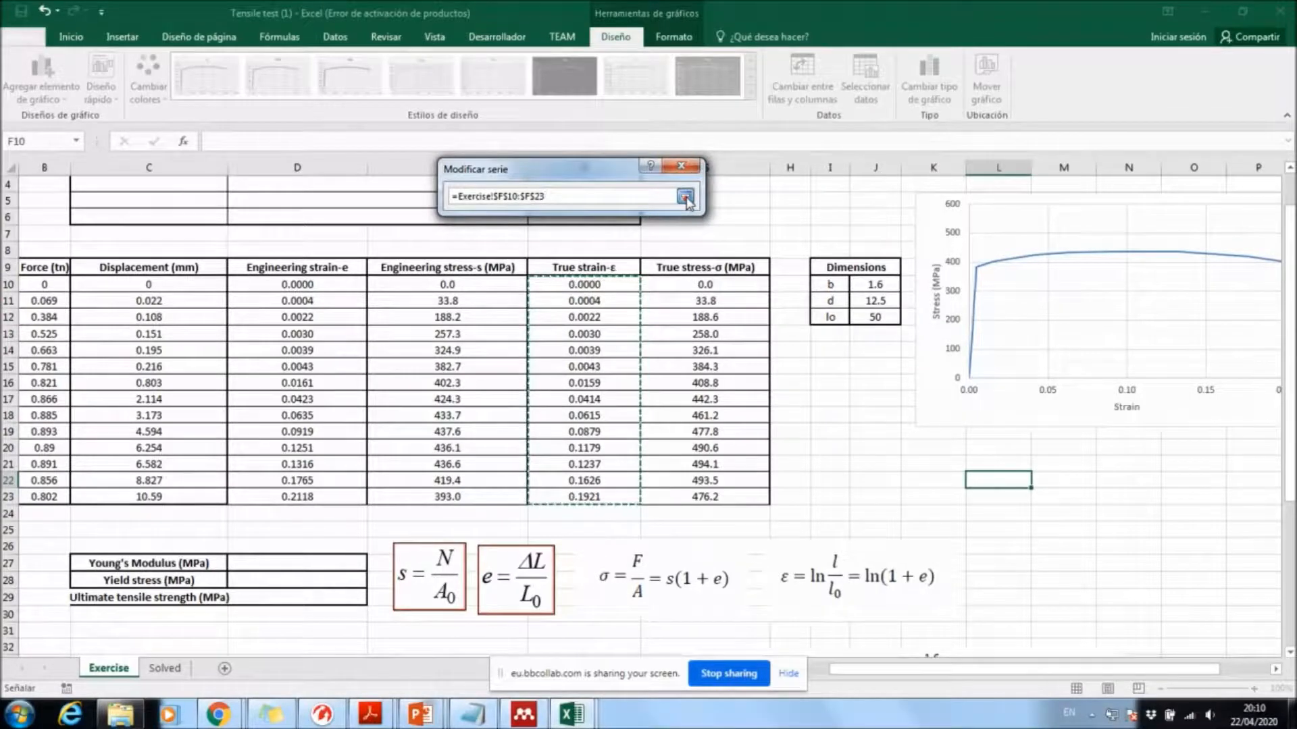
click(684, 197)
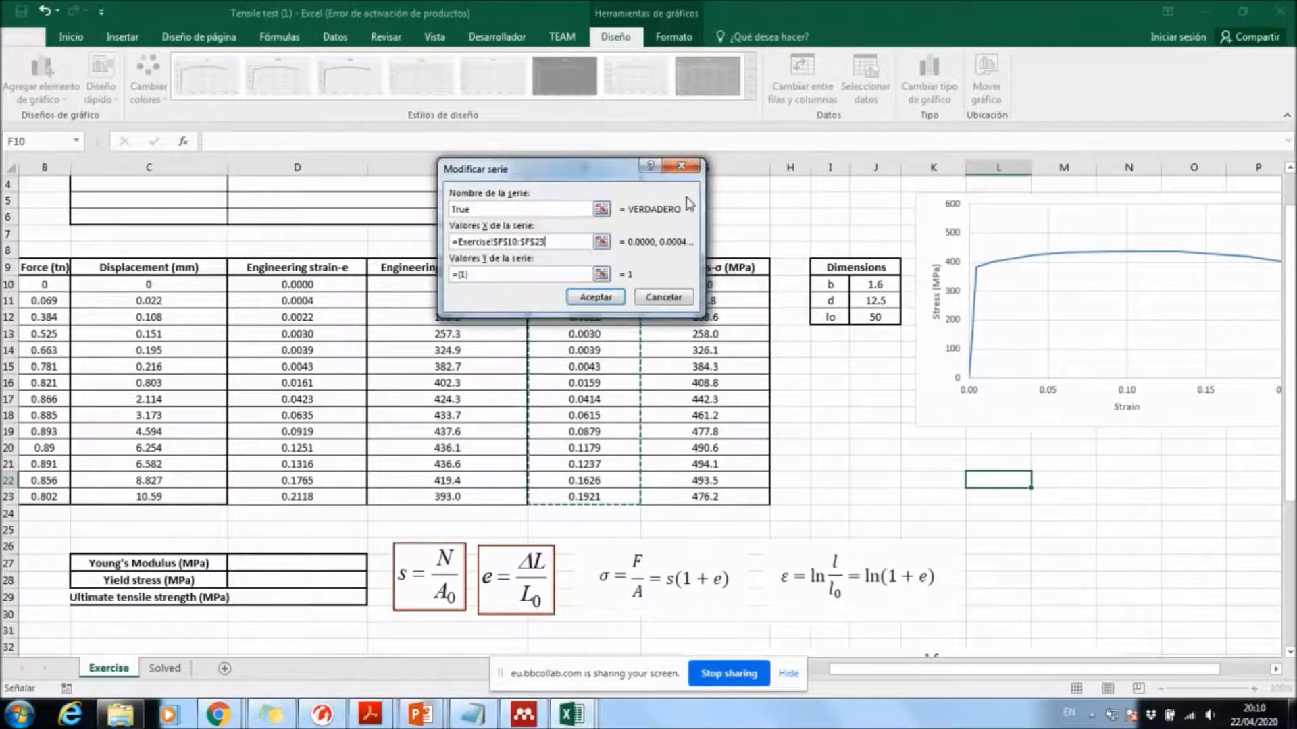
Step: Set the True series' Y values to the True stress range G10:G23, accept the data source and deselect the chart
click(600, 274)
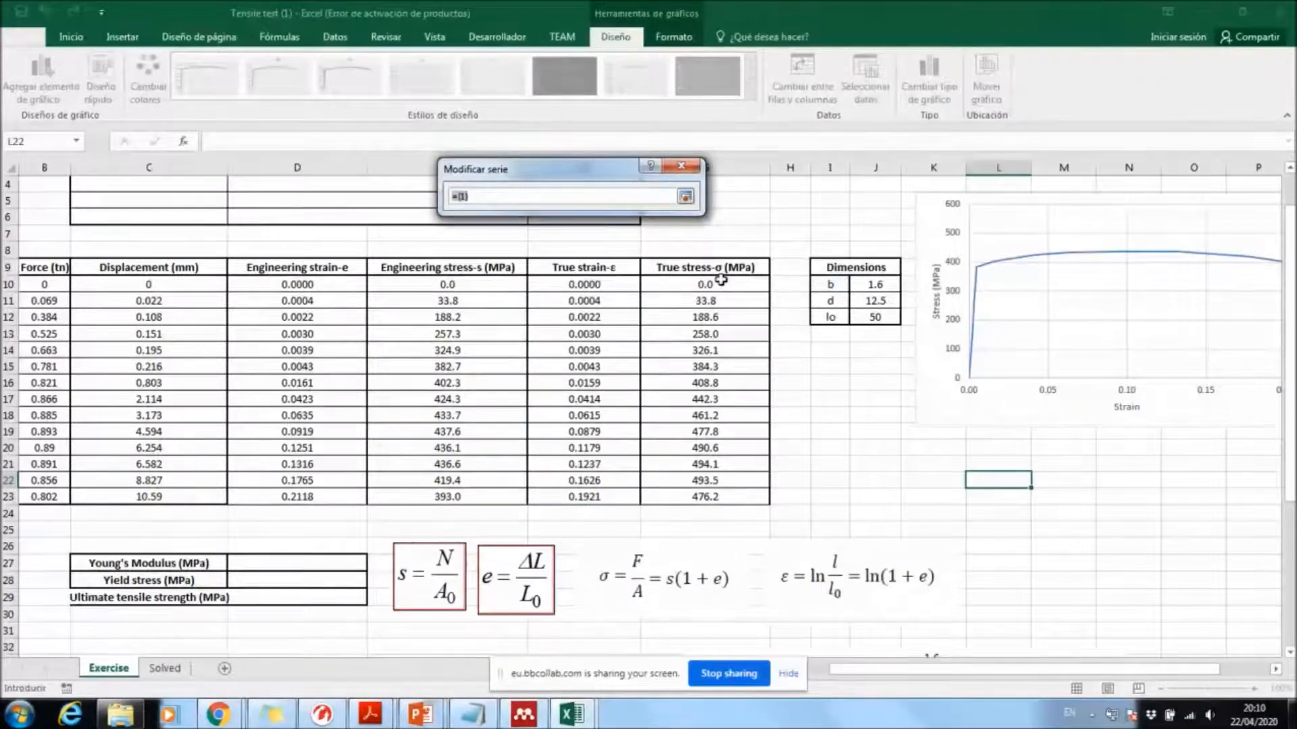
drag(721, 279, 716, 498)
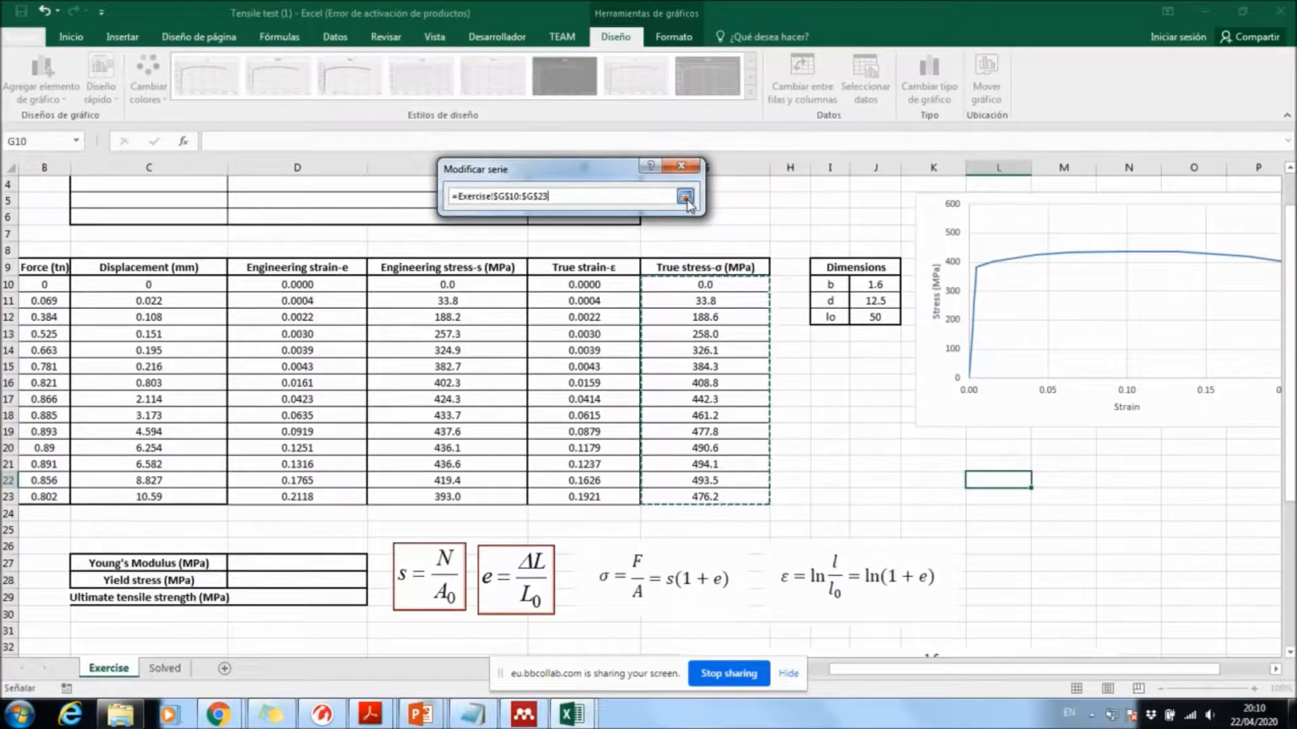
click(685, 197)
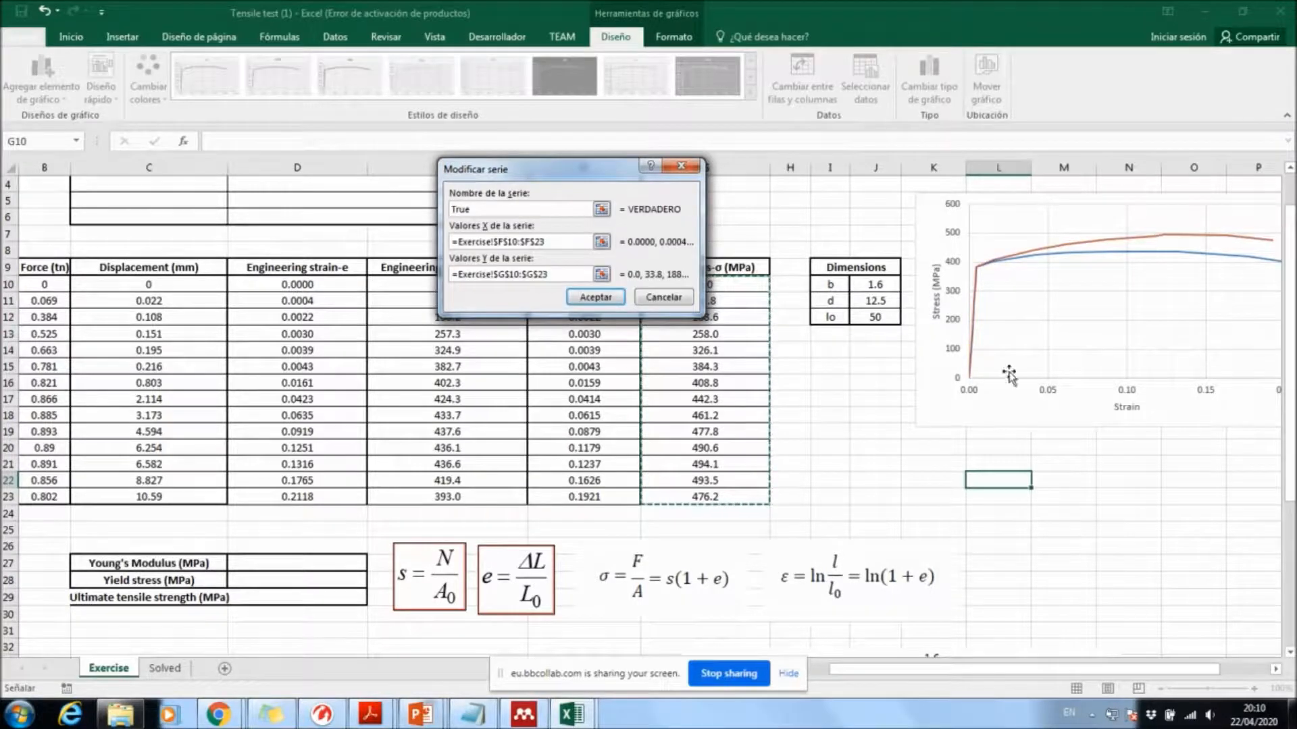
drag(1093, 670, 1119, 672)
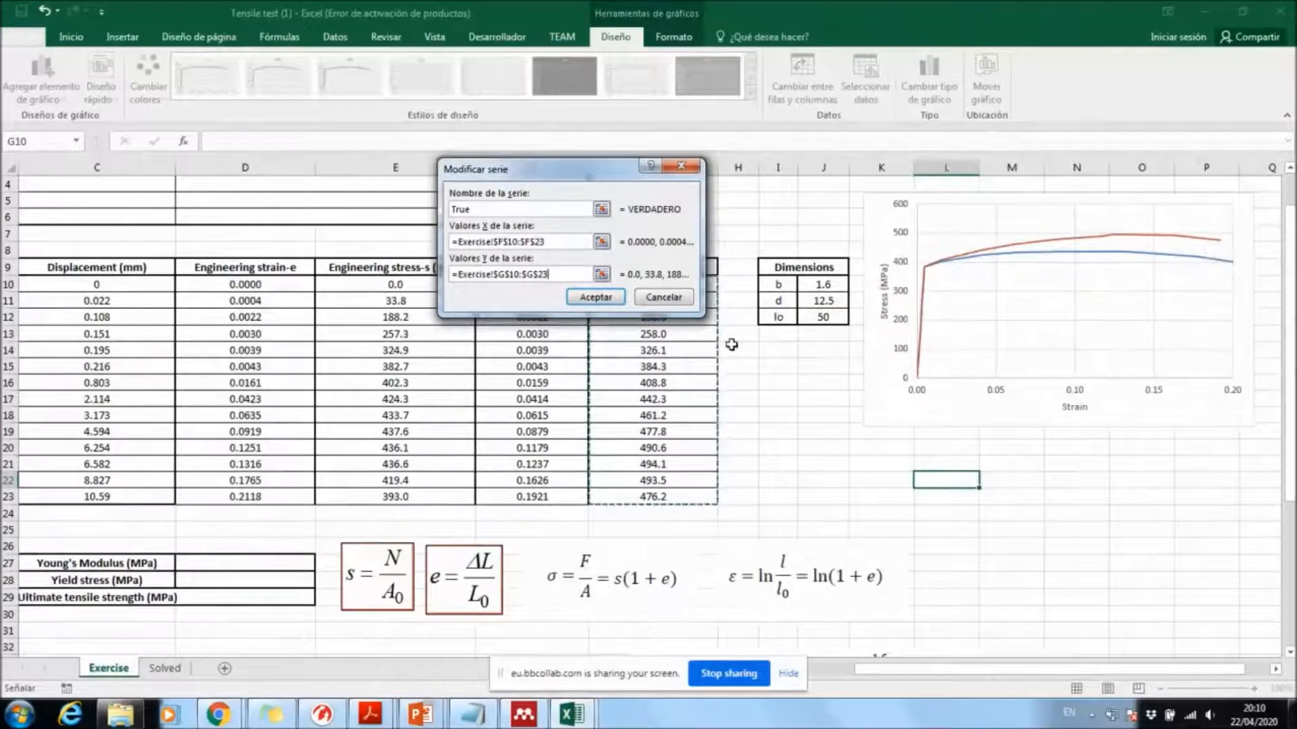
click(607, 299)
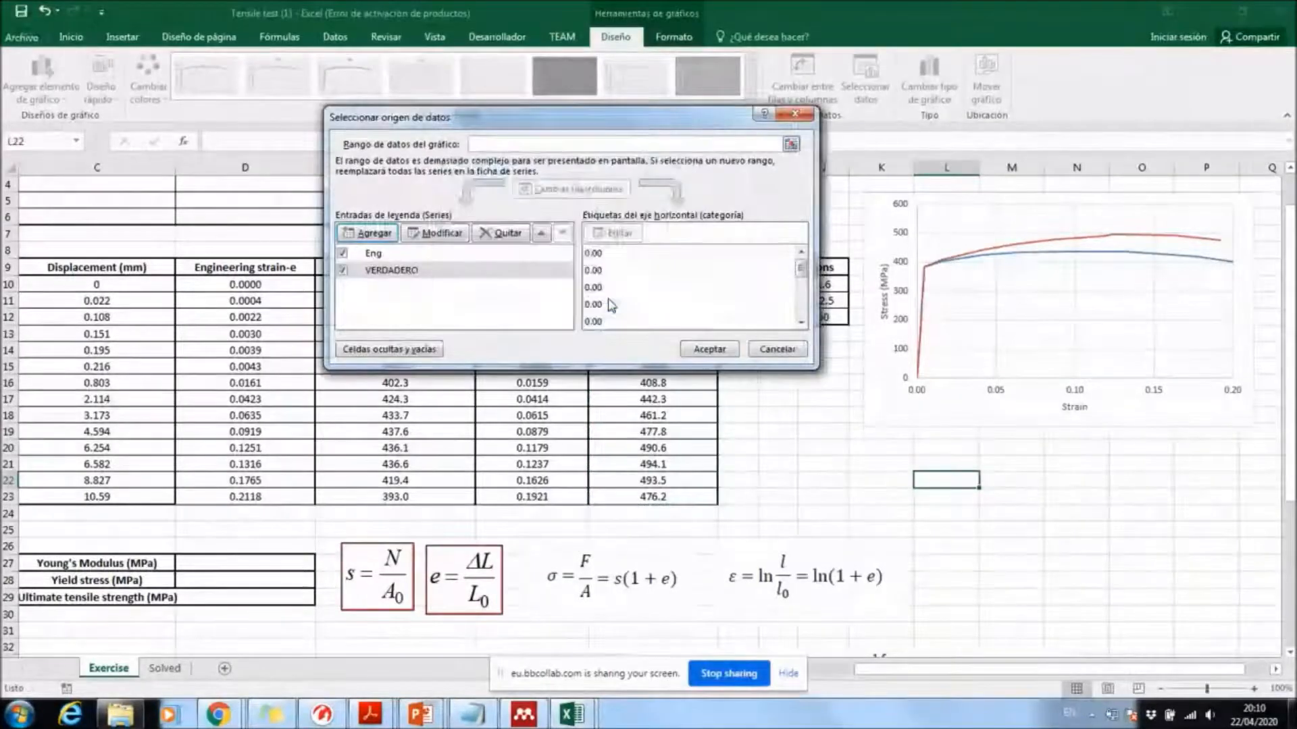
click(715, 350)
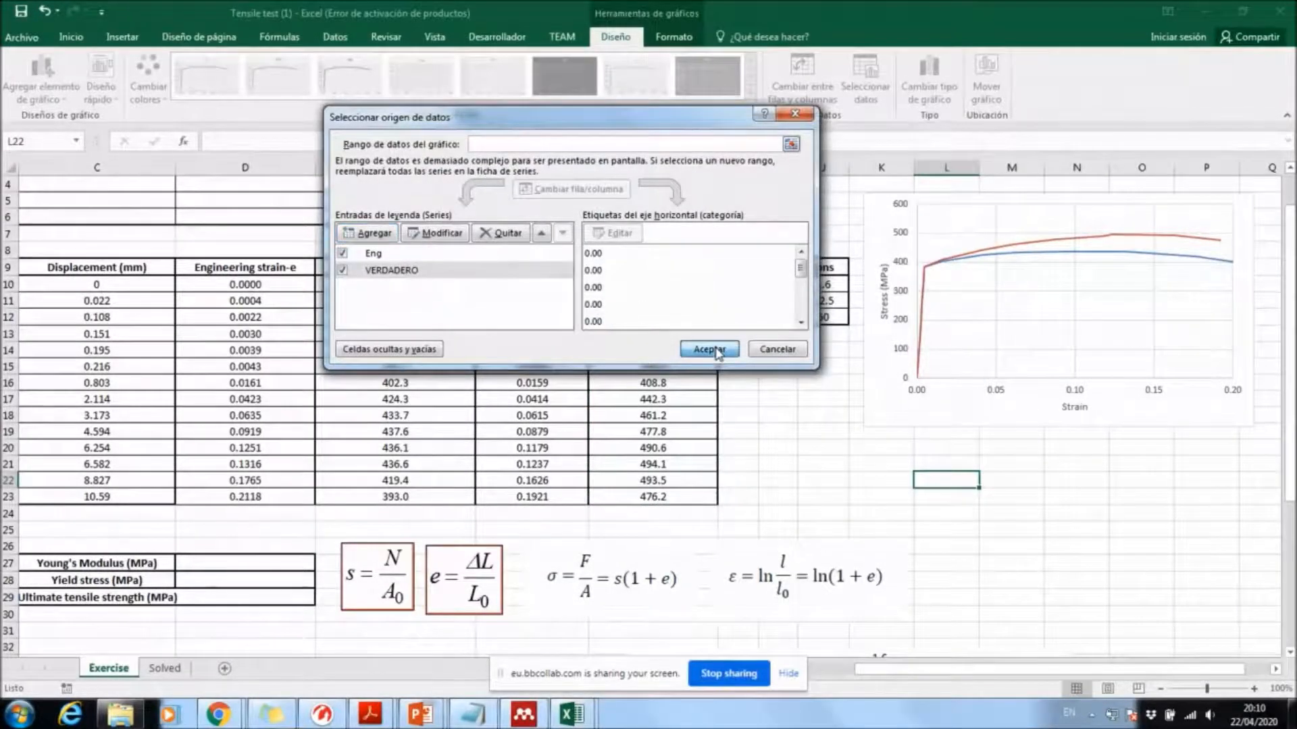
click(891, 447)
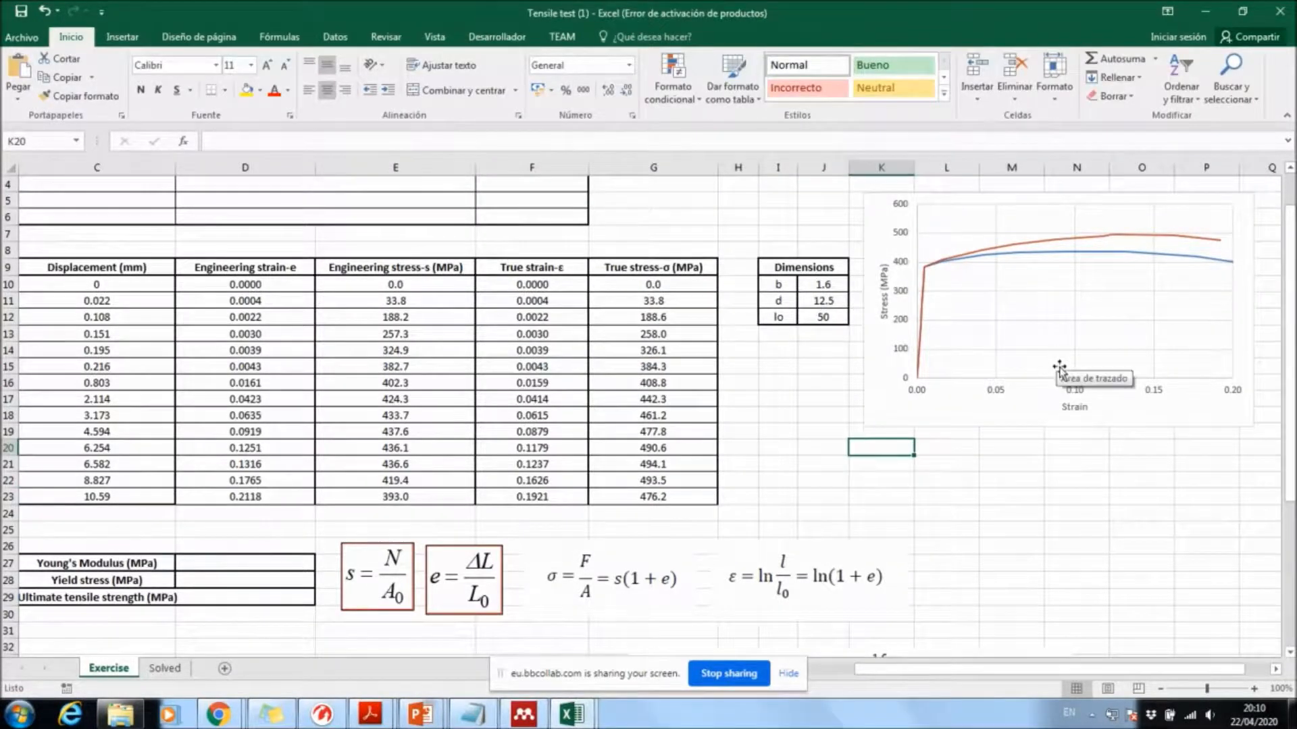
Step: Add a legend below the plot area of the stress-strain chart
drag(967, 669, 992, 668)
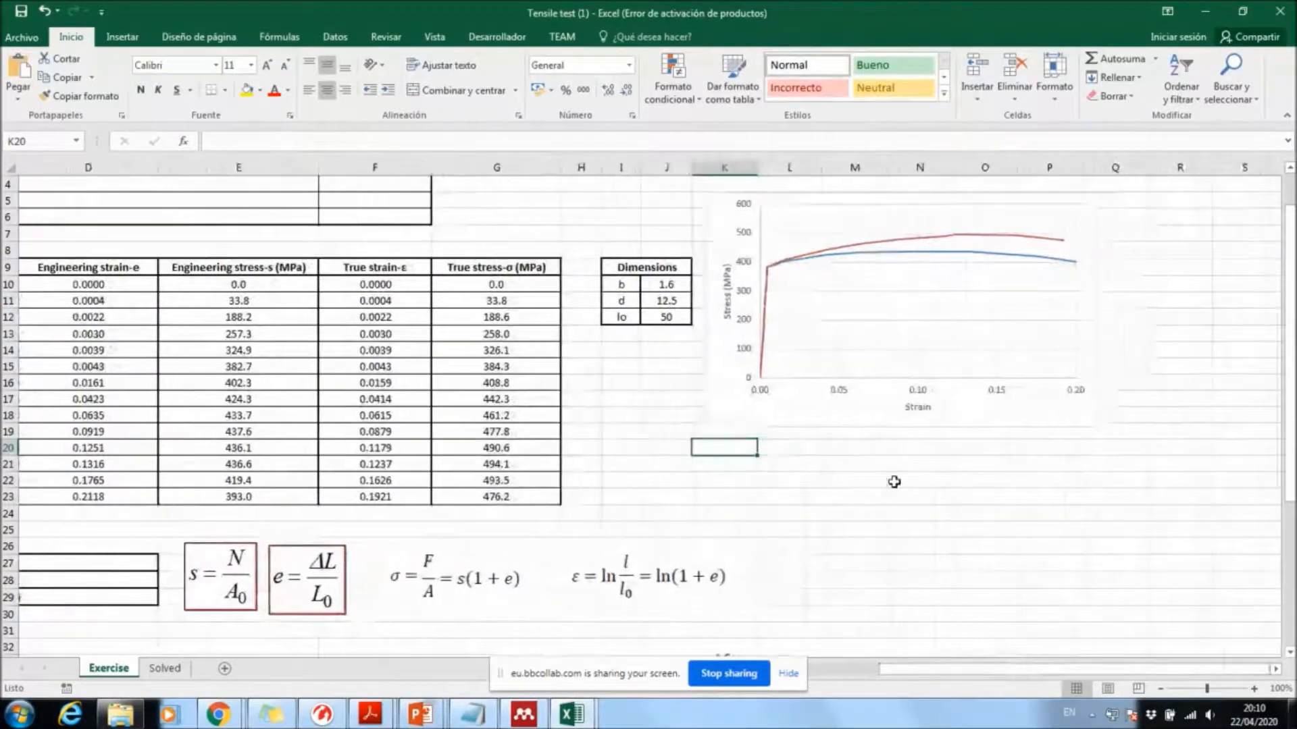
click(814, 433)
click(736, 431)
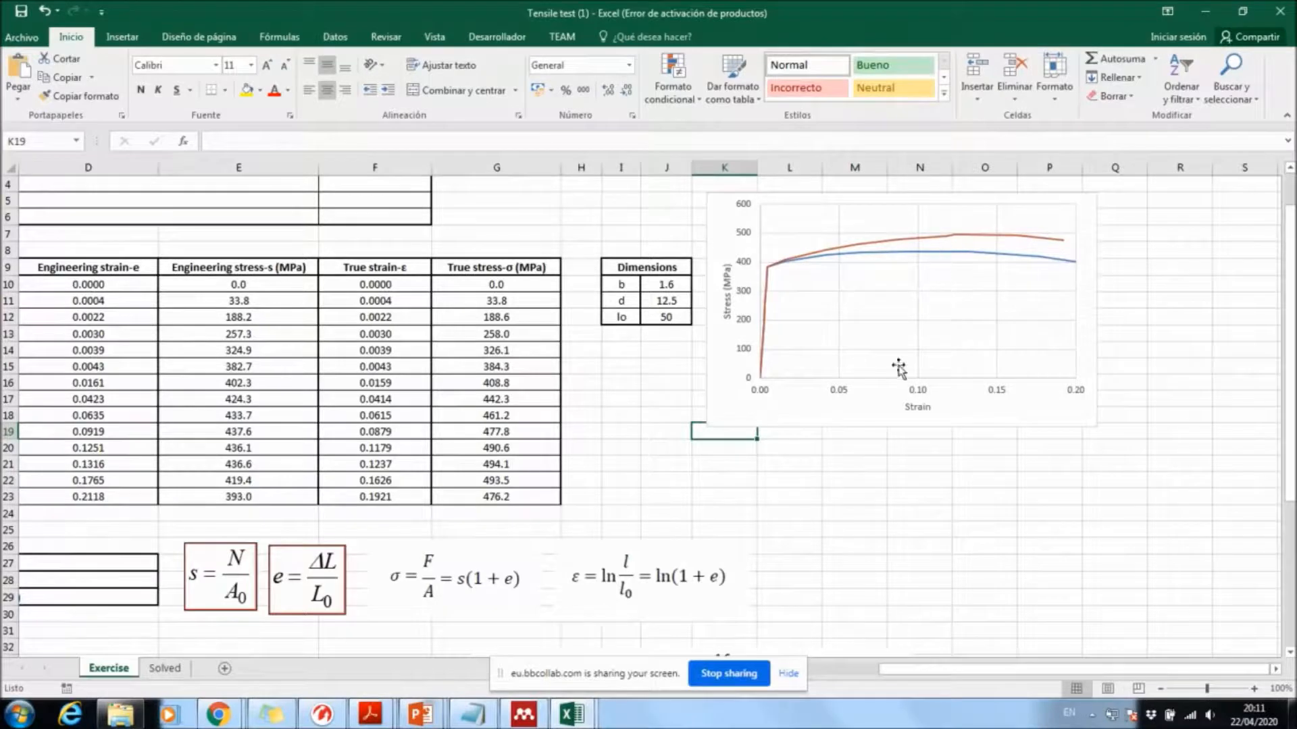
click(859, 420)
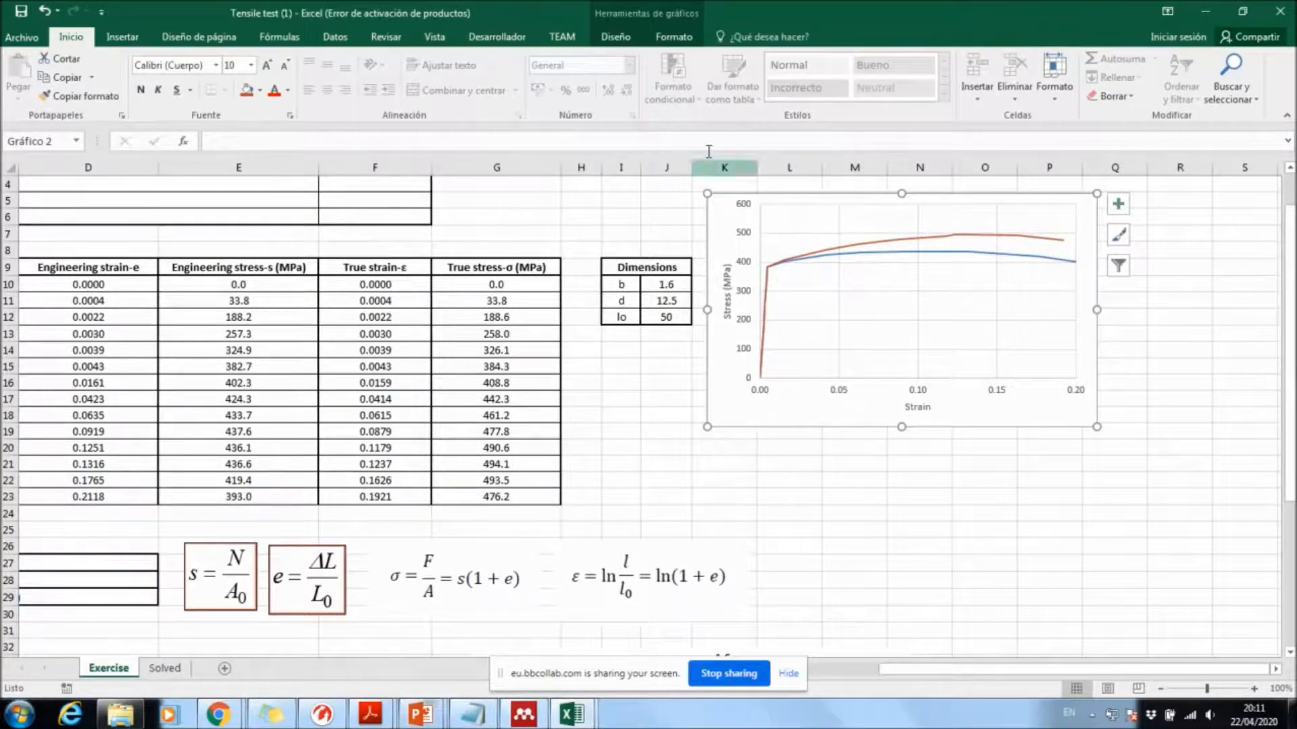
click(609, 37)
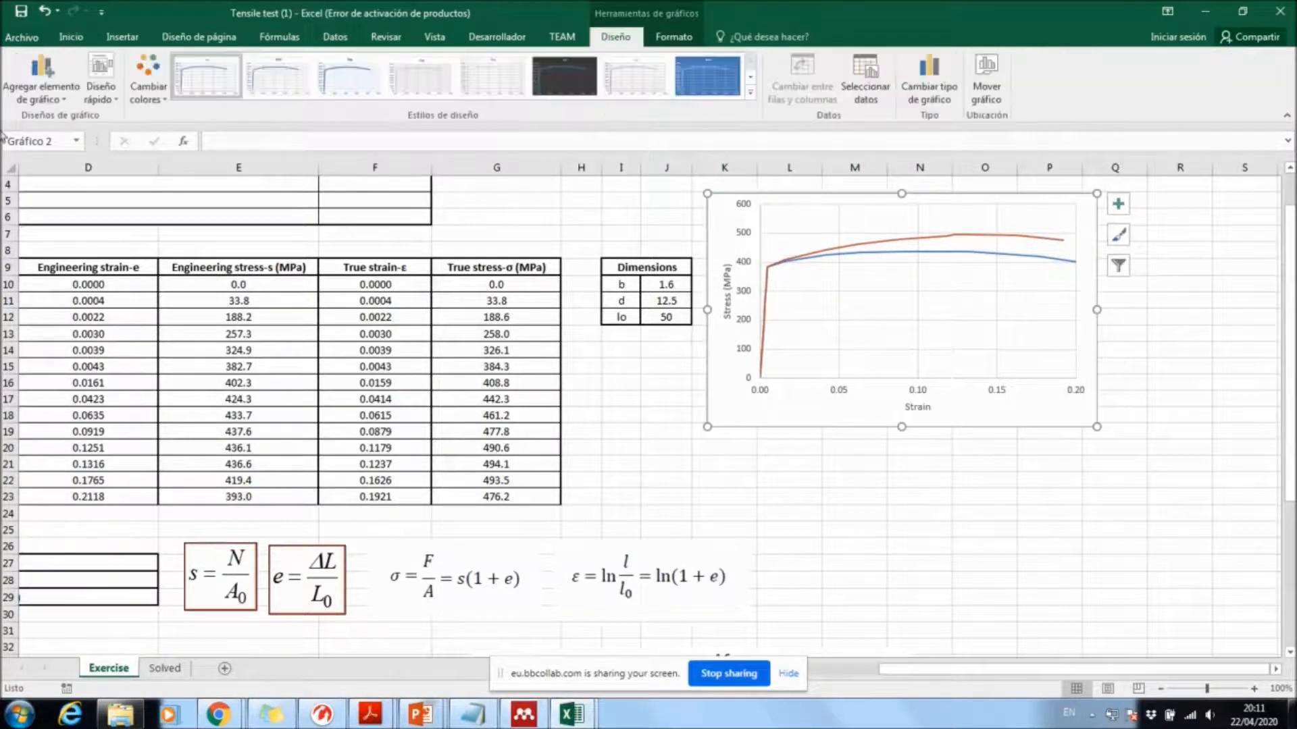
click(40, 78)
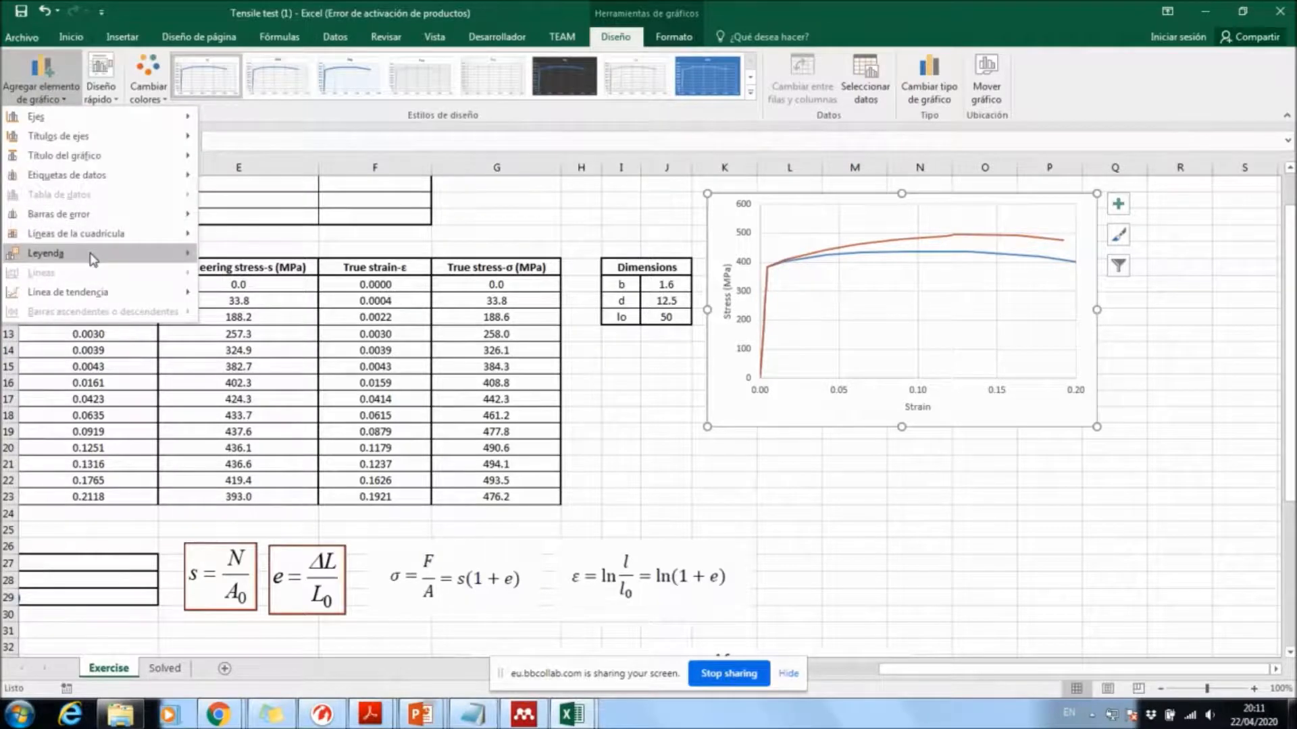
mouse_move(46, 253)
click(277, 400)
Step: Enlarge the stress-strain chart downward to about row 21 and deselect it
click(938, 503)
click(1020, 417)
drag(901, 427, 901, 471)
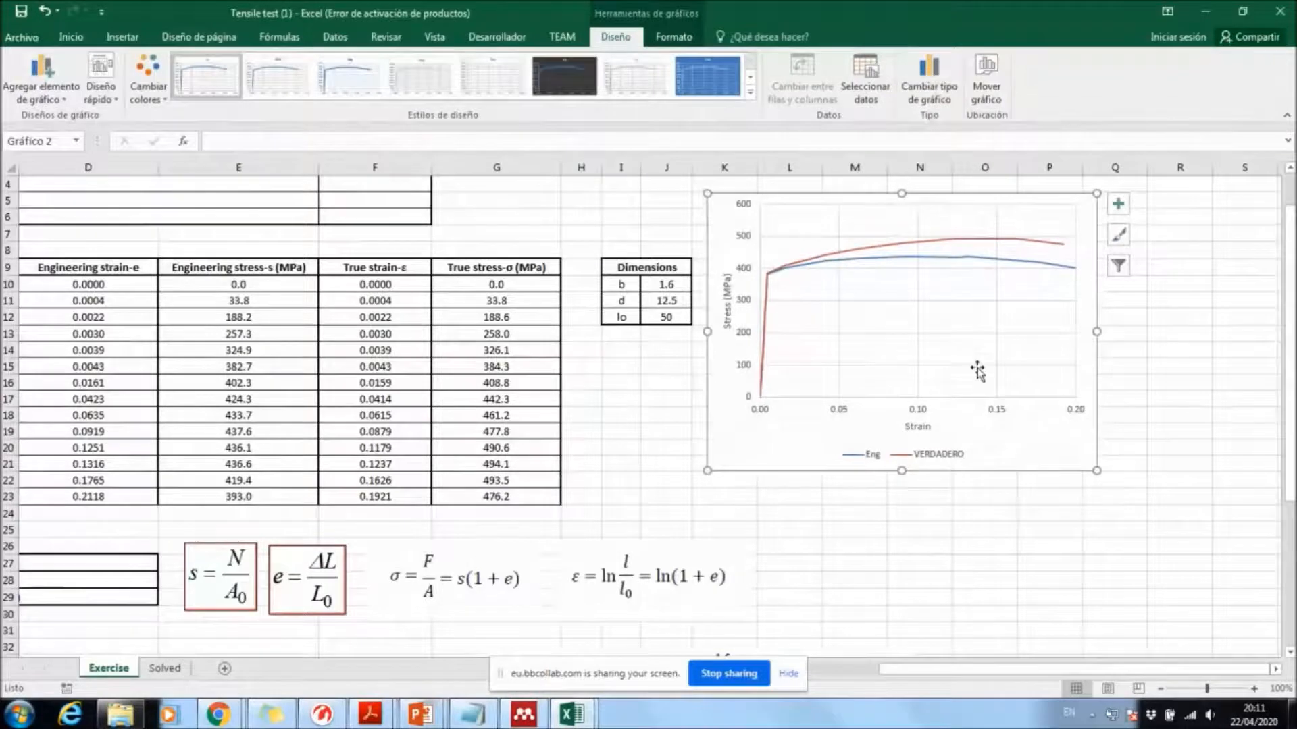
click(1152, 451)
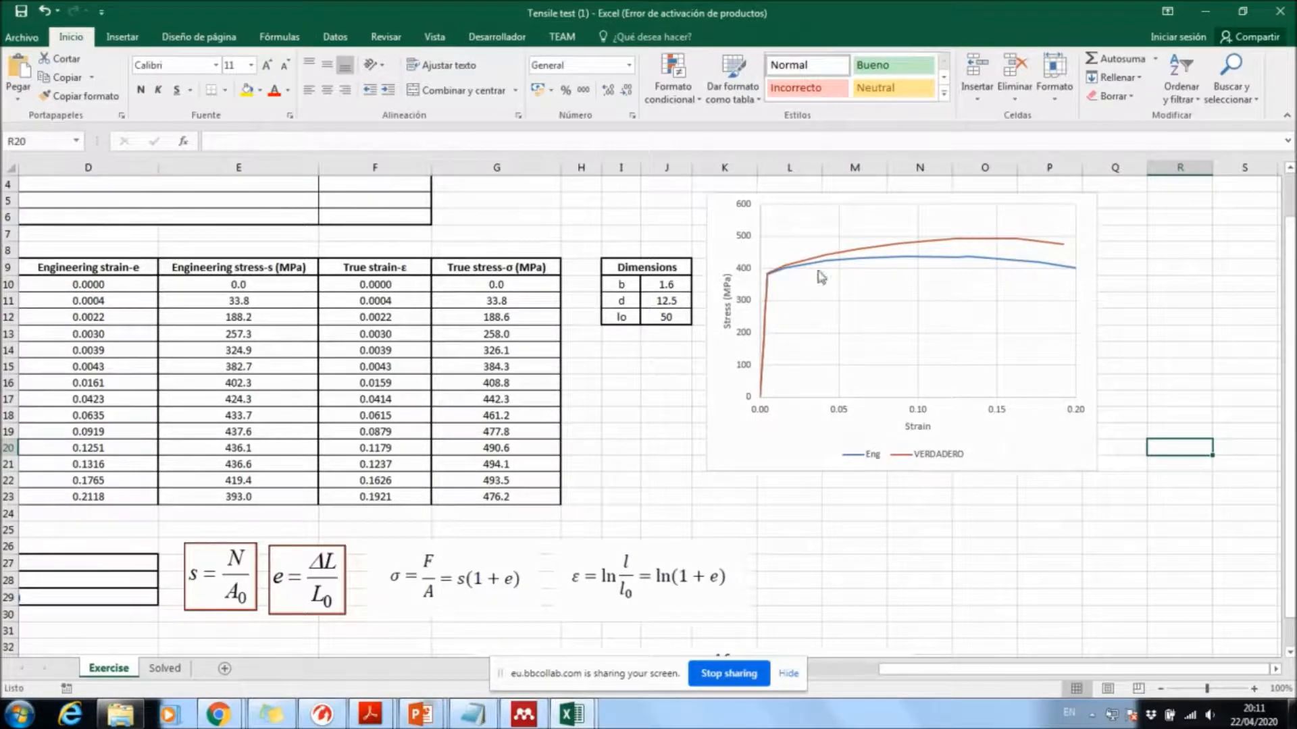
mouse_move(1016, 242)
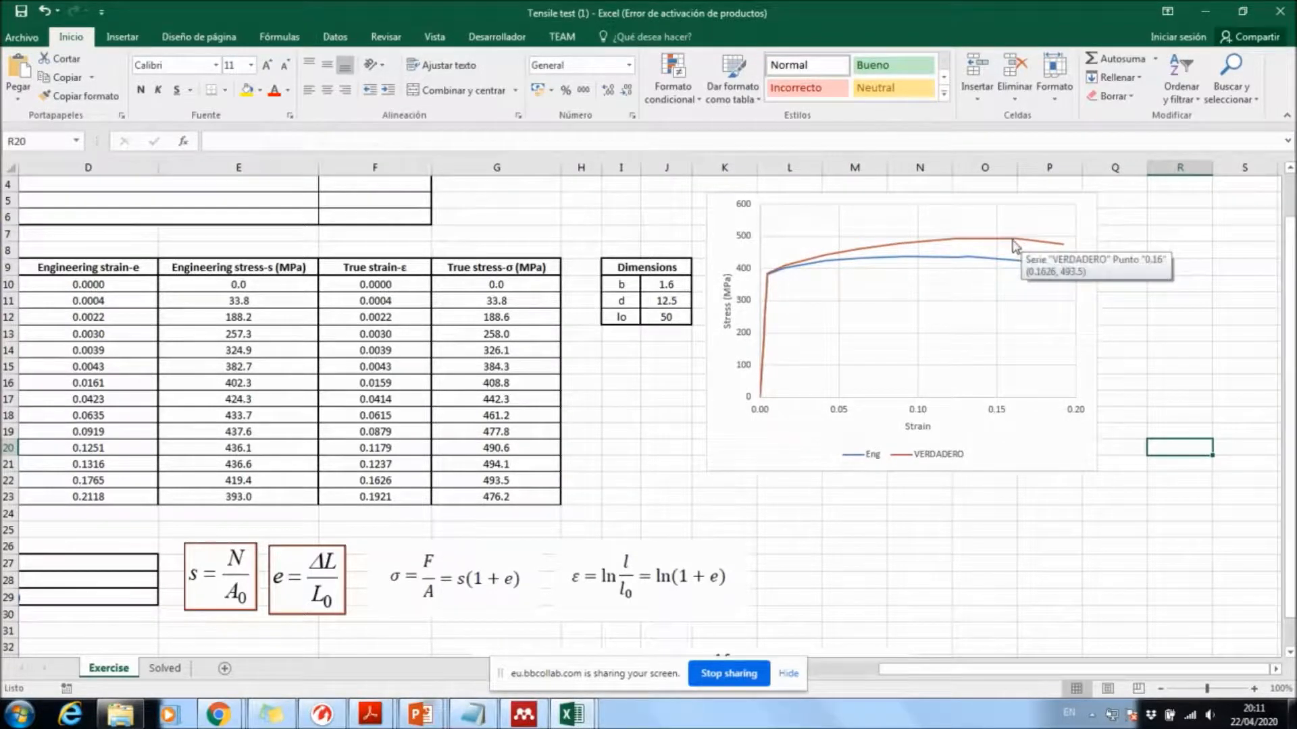
click(1194, 252)
click(1180, 231)
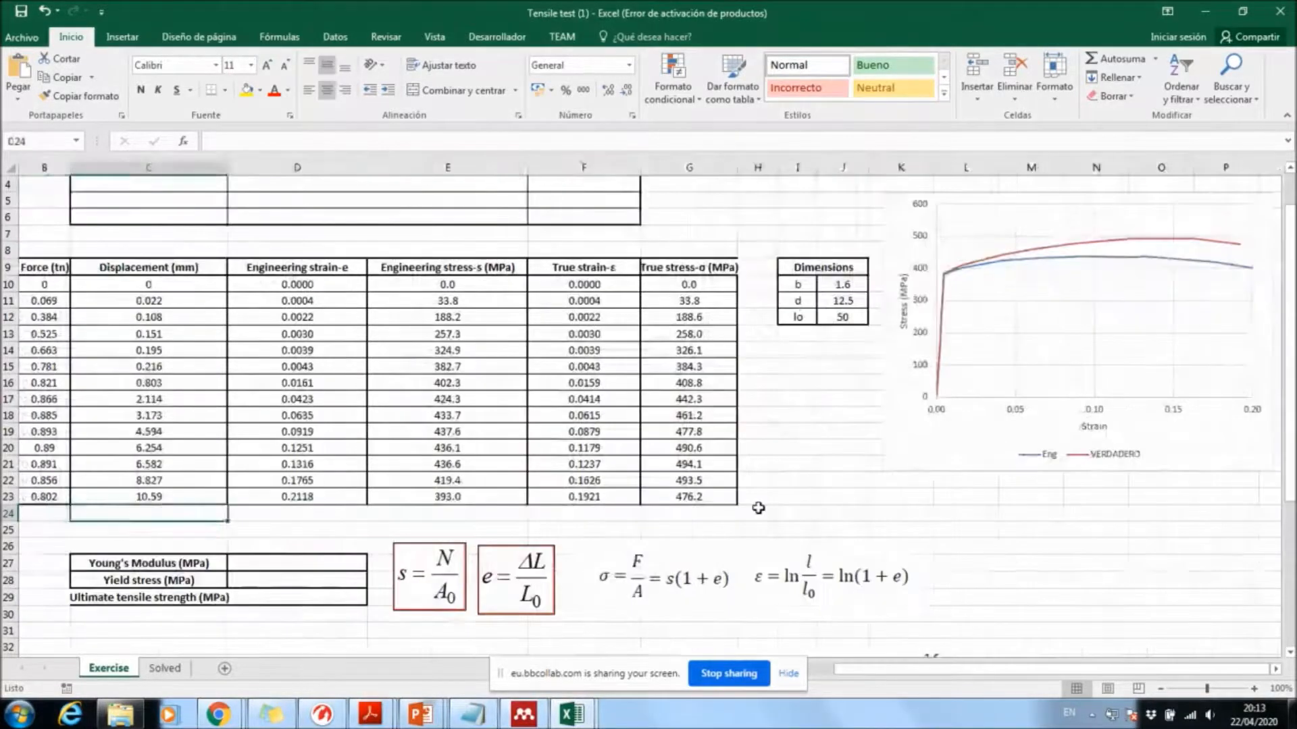
key(Right)
key(Right)
key(Right)
key(Right)
key(Right)
key(Left)
key(Left)
key(Left)
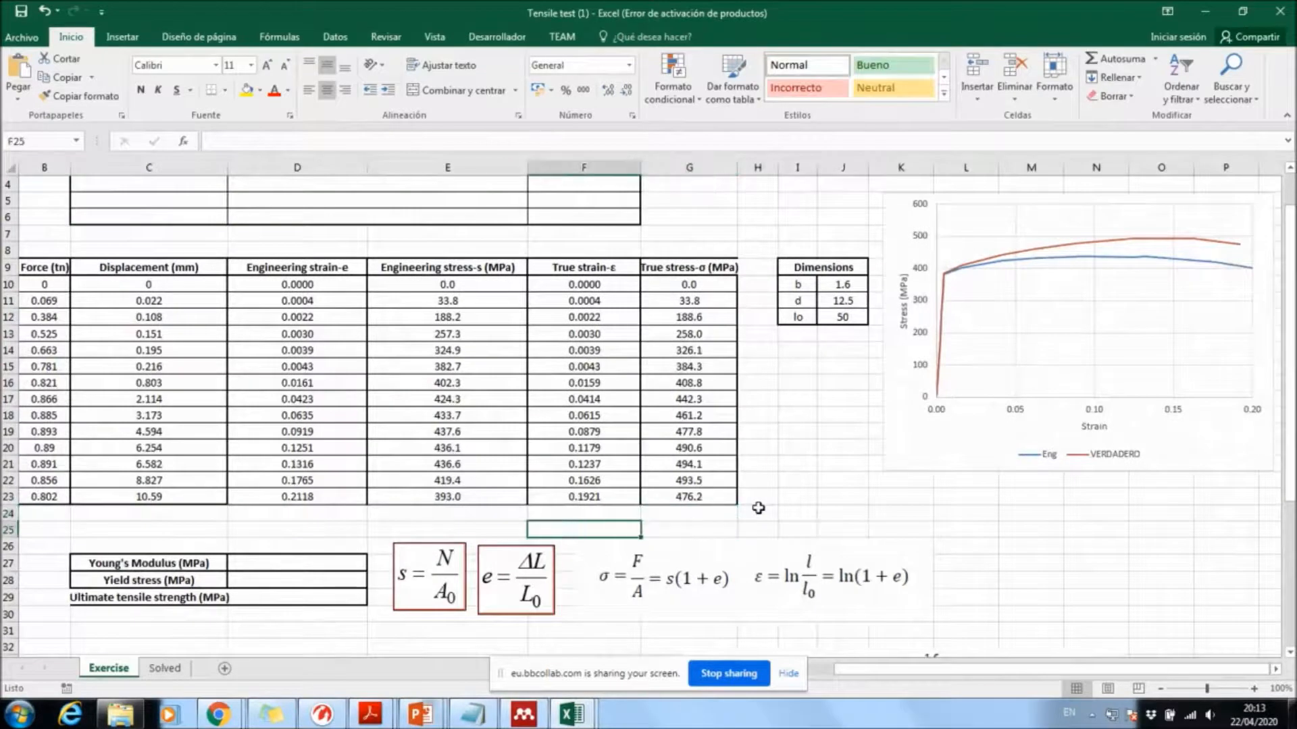
key(Down)
key(Down)
key(Down)
key(Down)
key(Down)
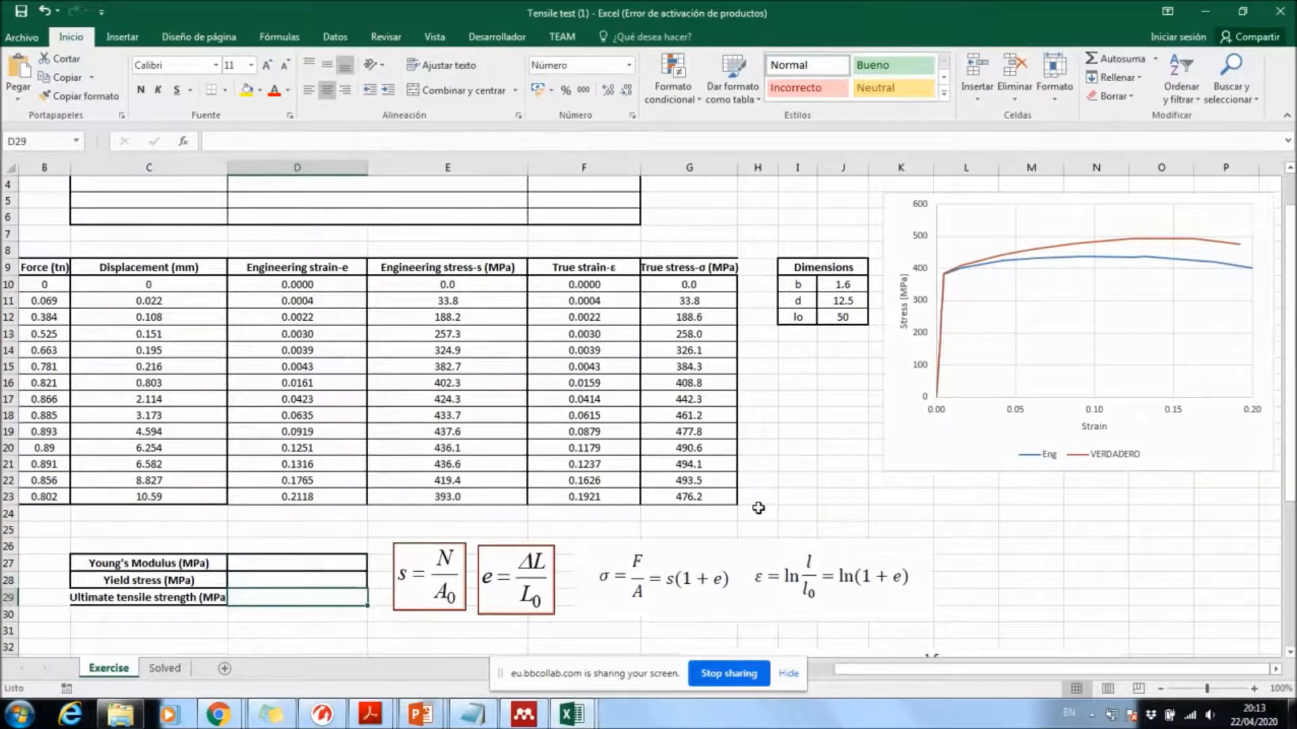
key(Up)
key(Left)
key(Right)
key(Down)
key(Left)
key(Right)
key(Left)
key(Right)
key(Up)
key(Up)
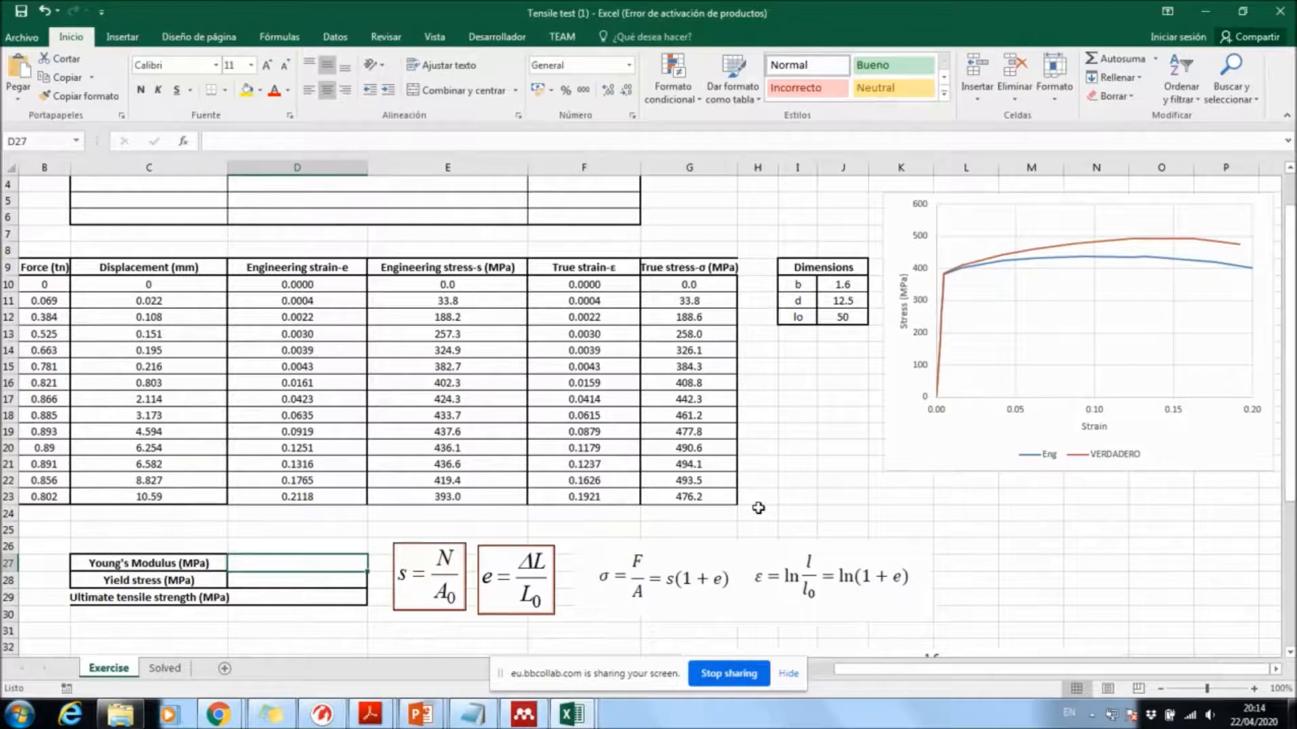
Step: Highlight the yield point's True strain and True stress cells, F15:G15, with a yellow fill
click(325, 578)
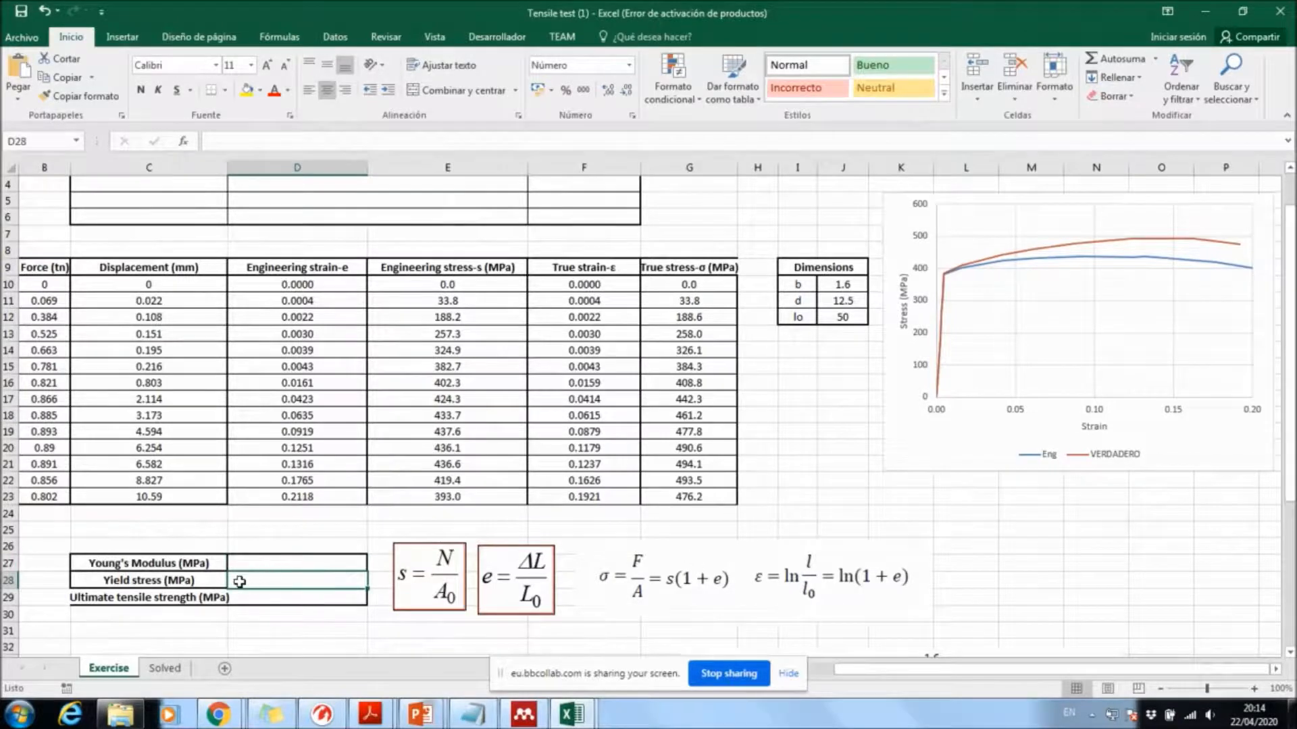
mouse_move(946, 279)
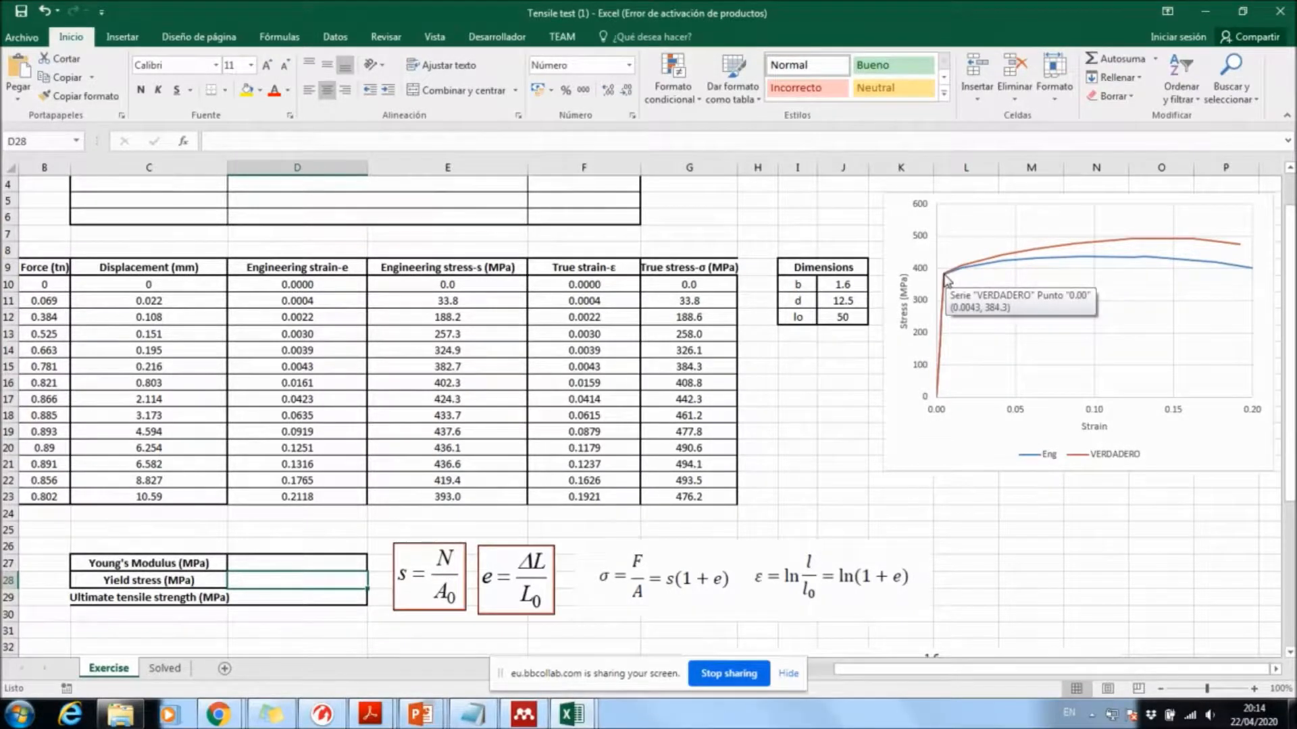
drag(675, 365, 588, 365)
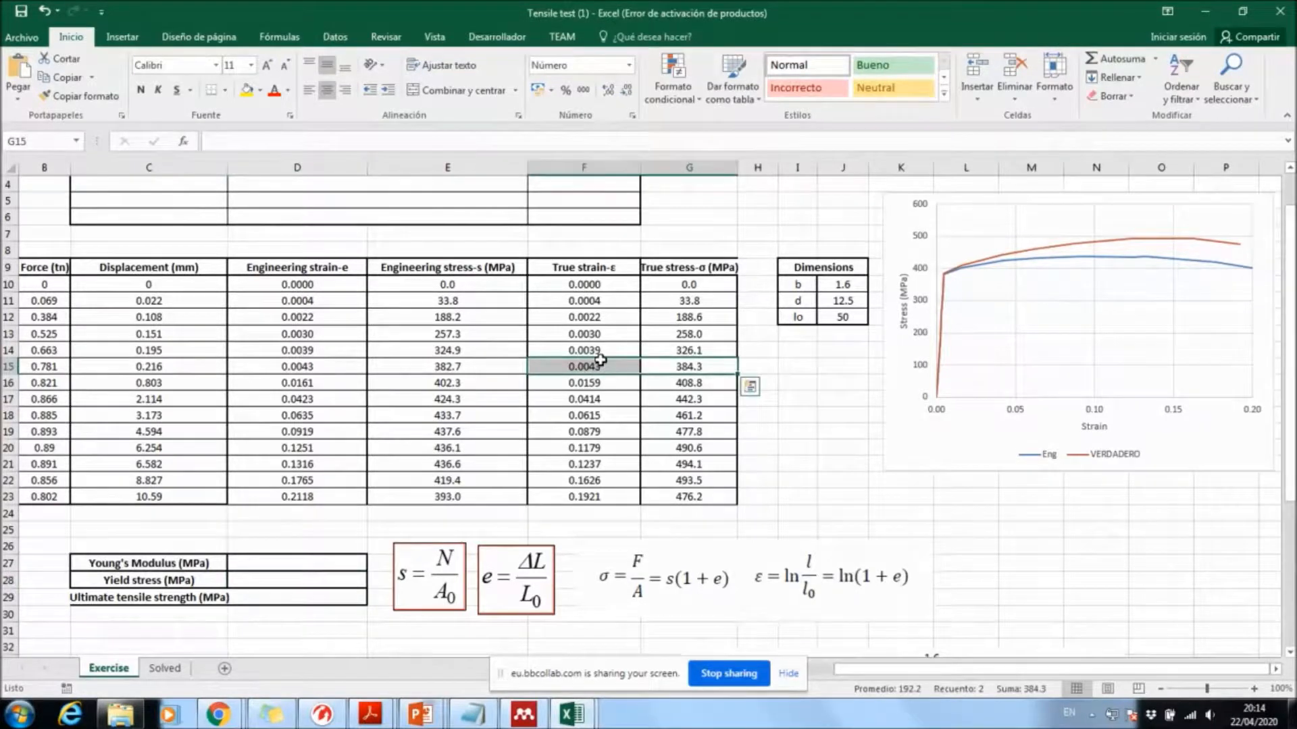
click(247, 92)
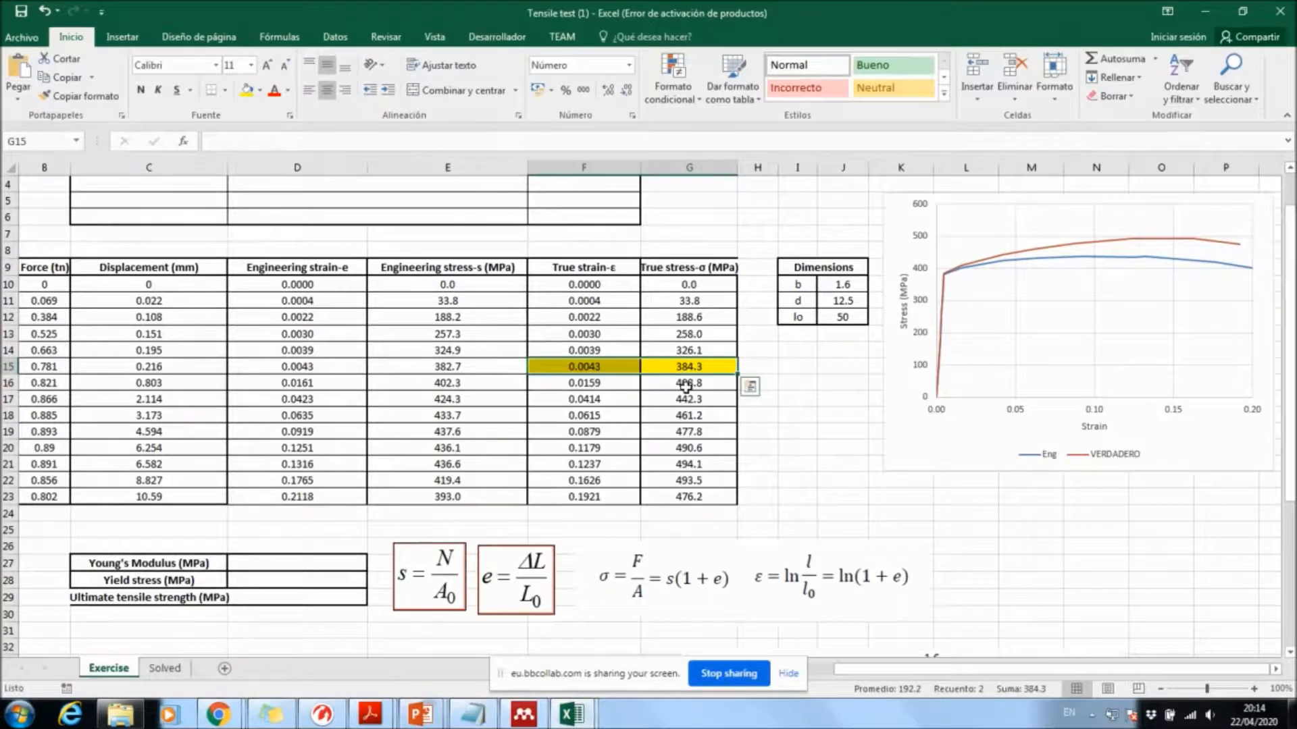
Step: Compare the engineering stress in E15 with the highlighted true strain and true stress in F15:G15
click(458, 368)
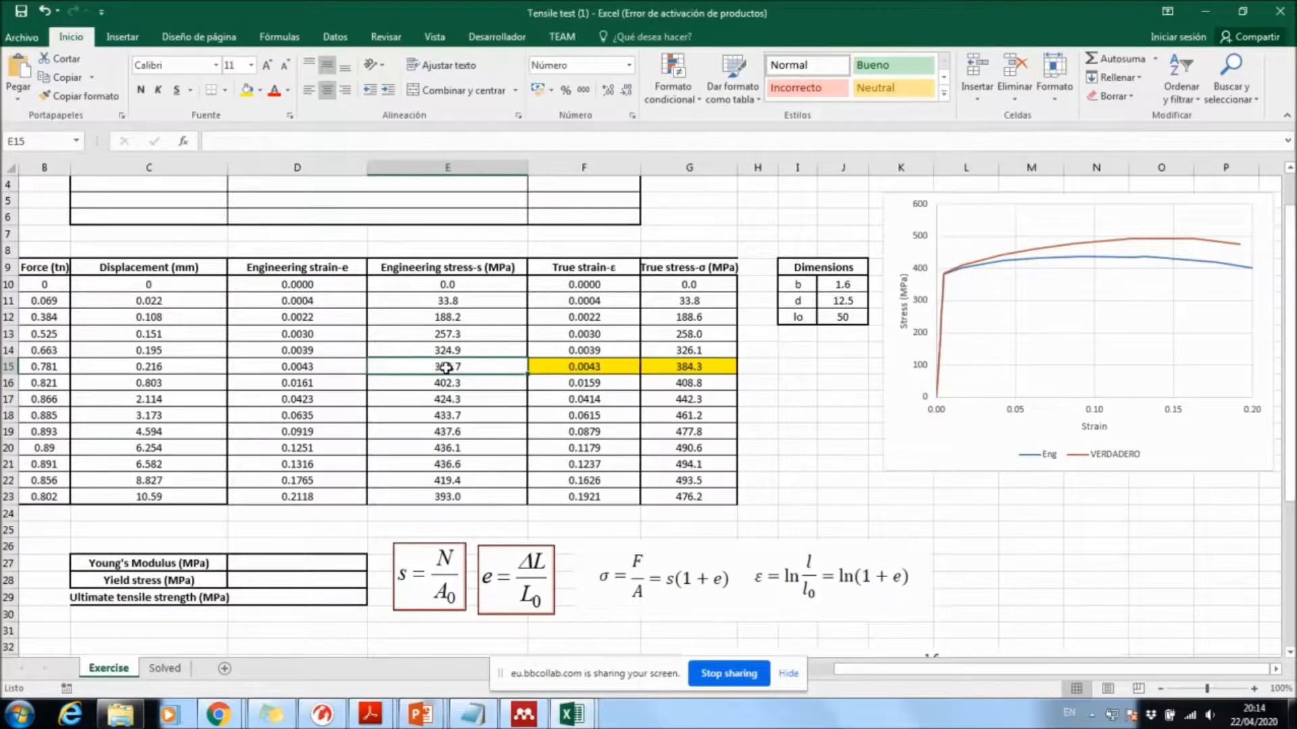
click(712, 369)
click(452, 371)
click(709, 366)
mouse_move(682, 364)
mouse_down()
mouse_move(642, 373)
mouse_move(692, 367)
mouse_move(607, 361)
mouse_up()
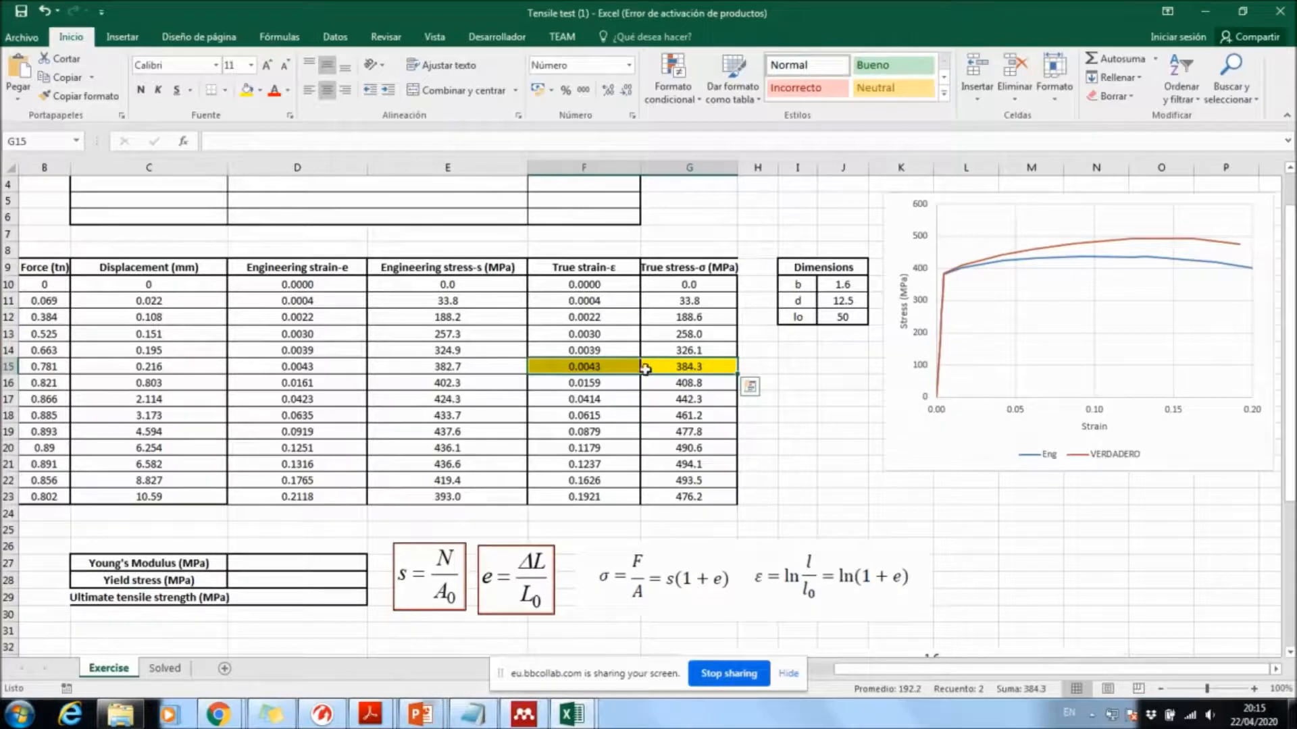
click(648, 368)
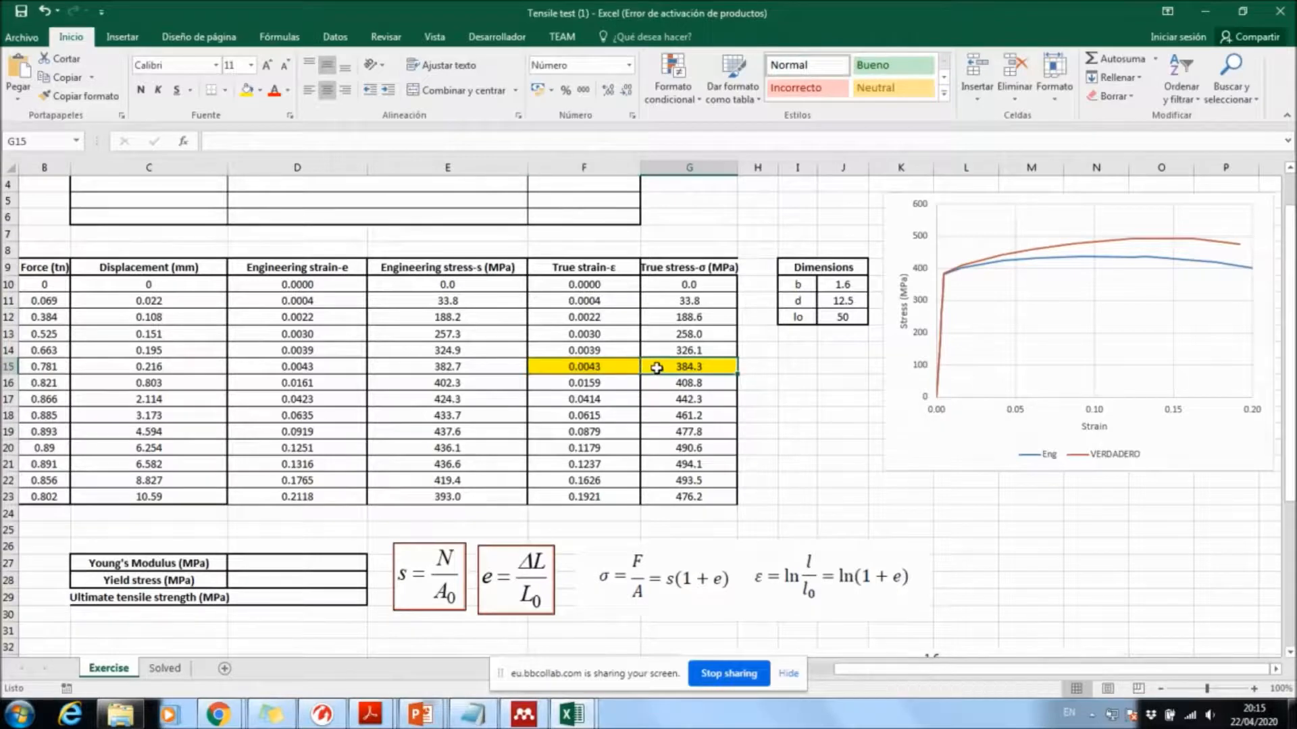
click(605, 369)
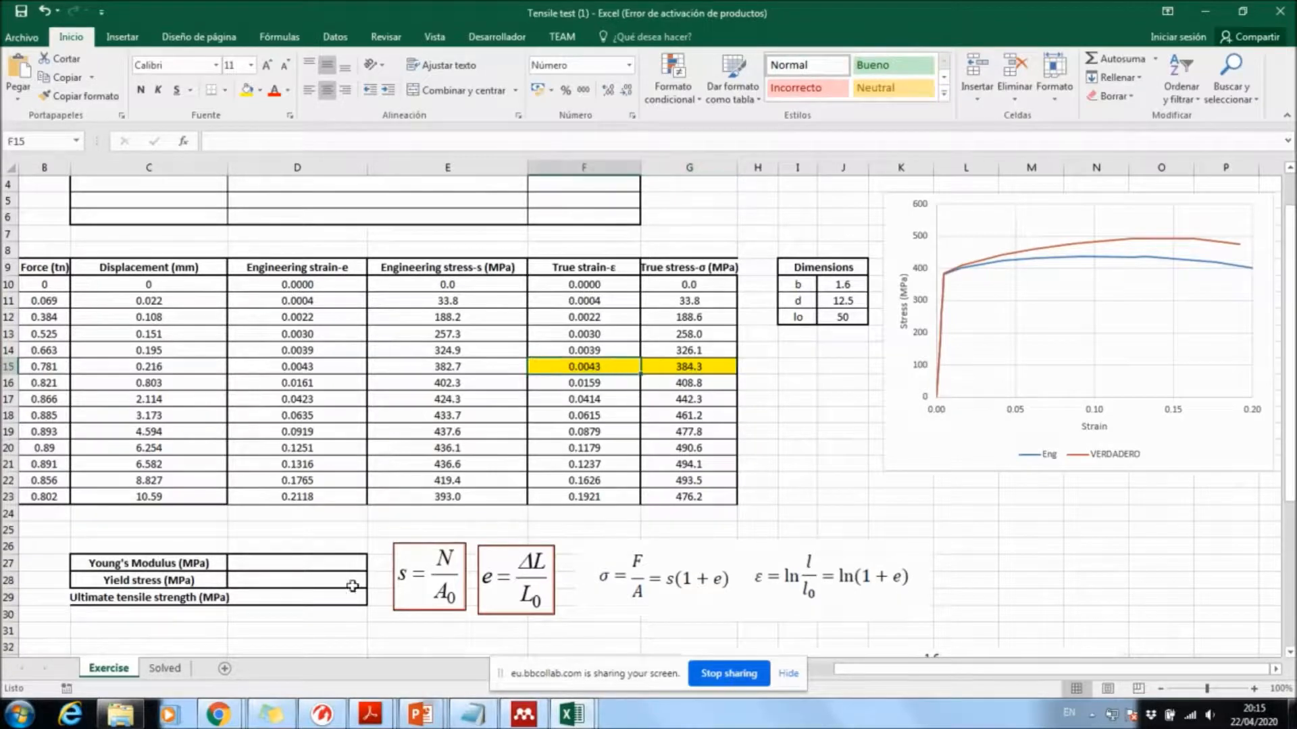
Step: Widen column C to fit its labels and fill the yield stress cell D28 with =G15
click(289, 577)
drag(223, 163, 246, 163)
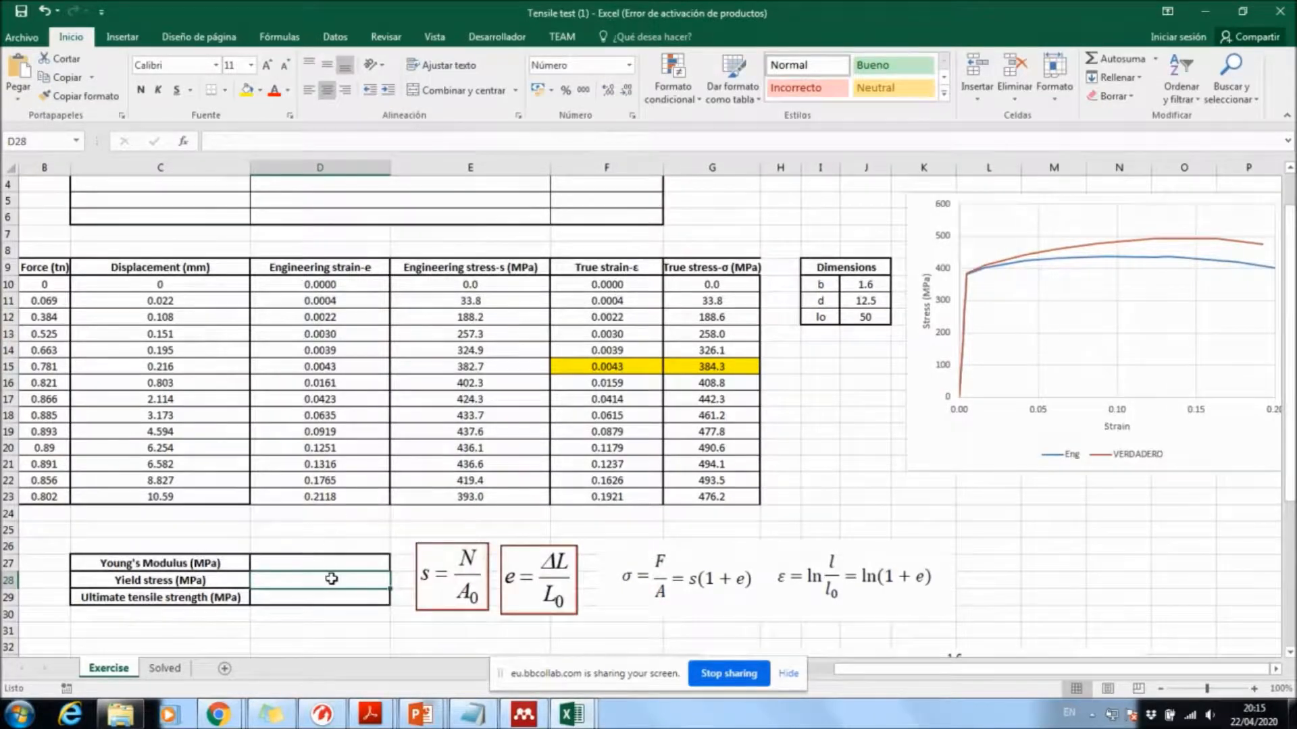
double_click(331, 579)
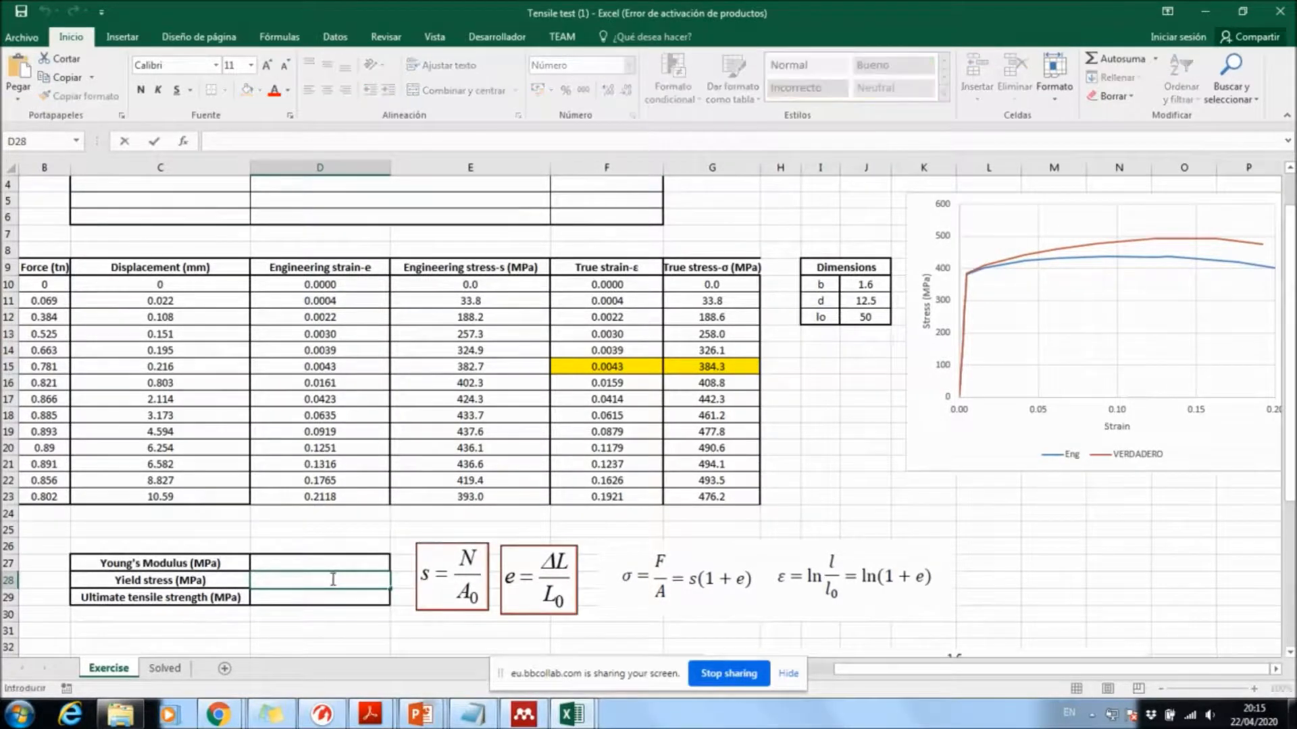
text(=)
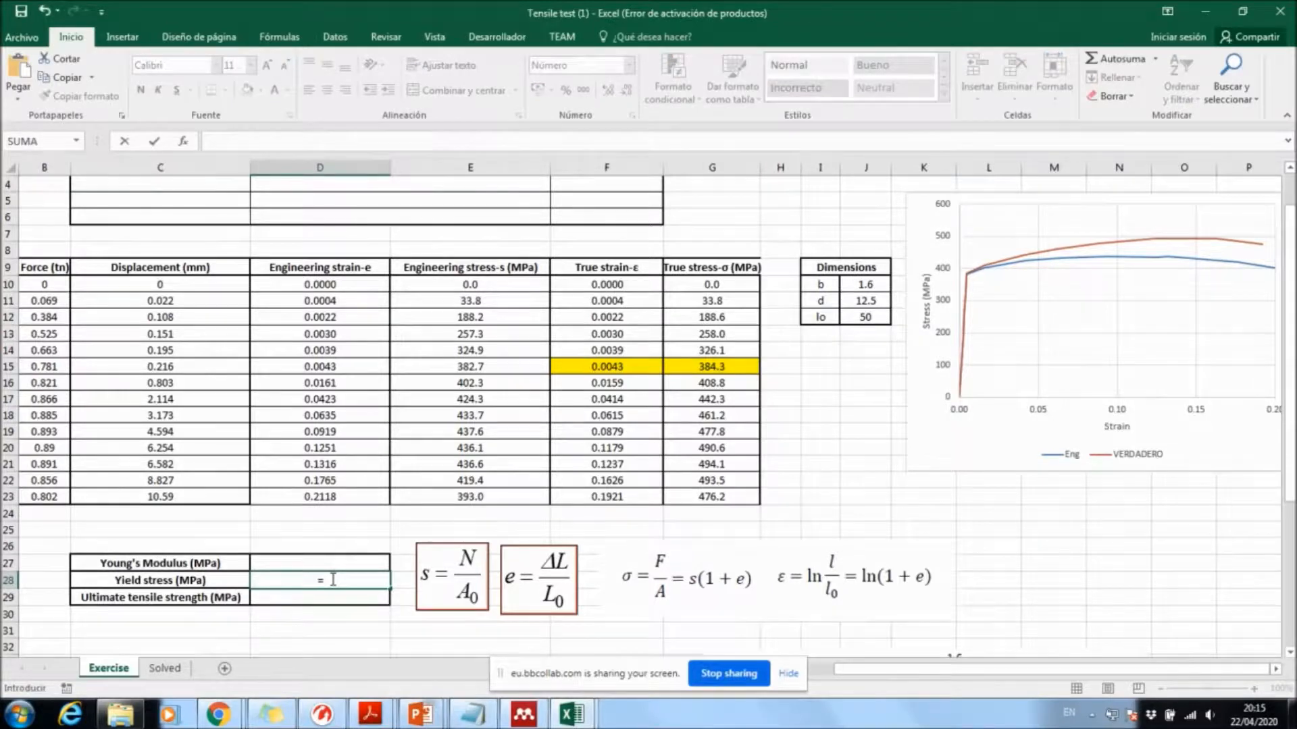
click(721, 365)
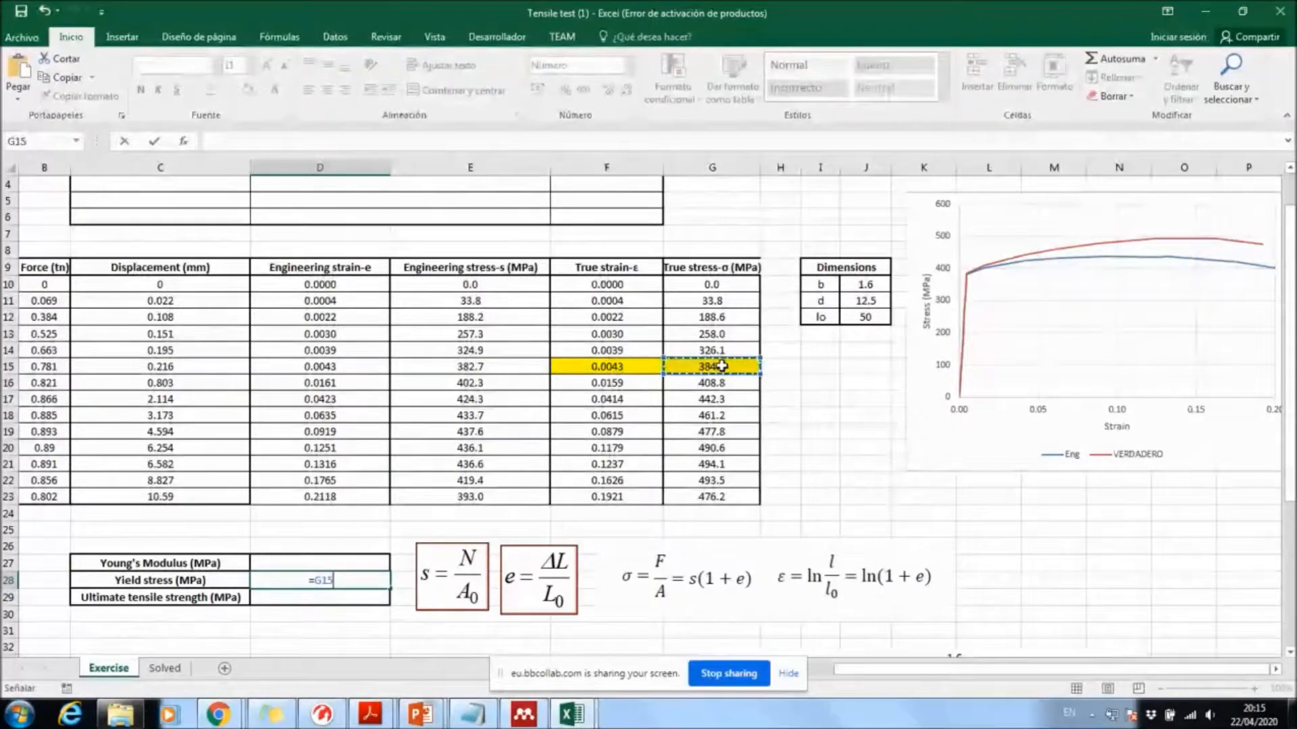
key(Return)
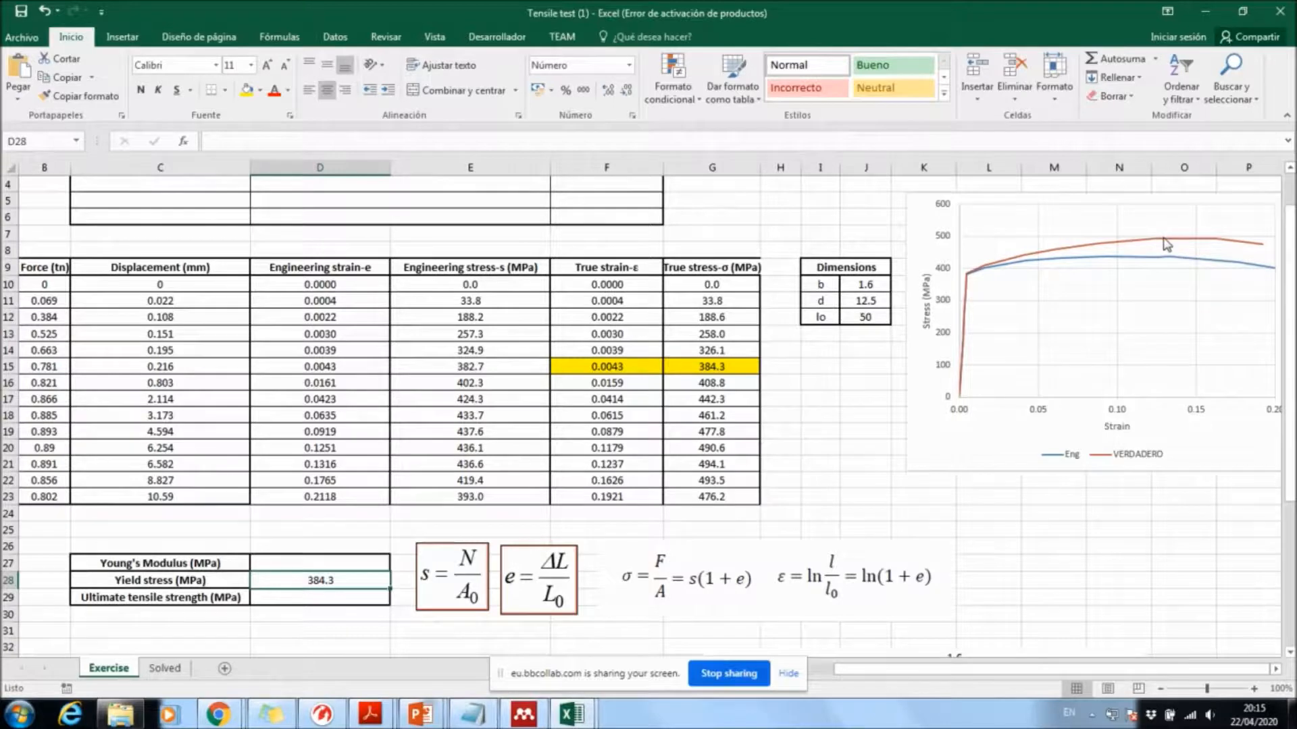
Step: Examine the data points around the peak of the VERDADERO curve in the stress-strain chart
mouse_move(1215, 241)
click(1141, 239)
click(1143, 239)
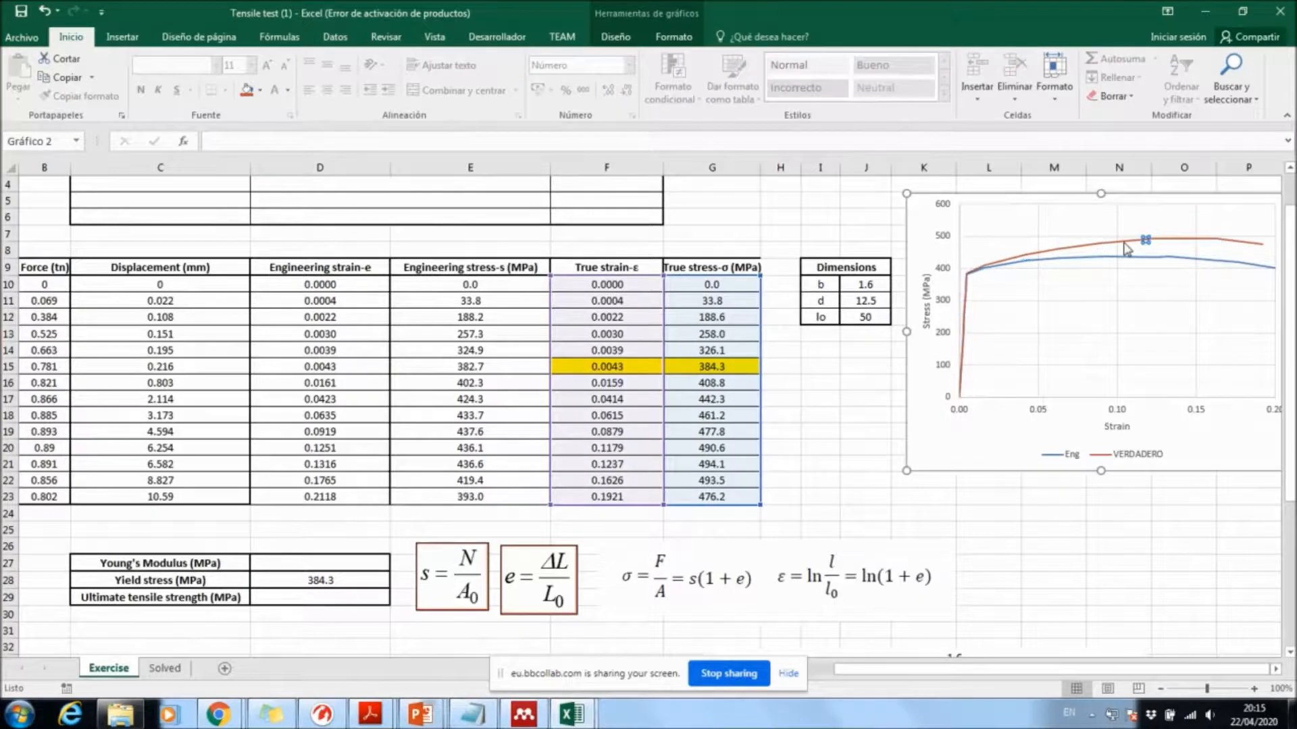
click(1098, 243)
click(1151, 239)
click(1150, 530)
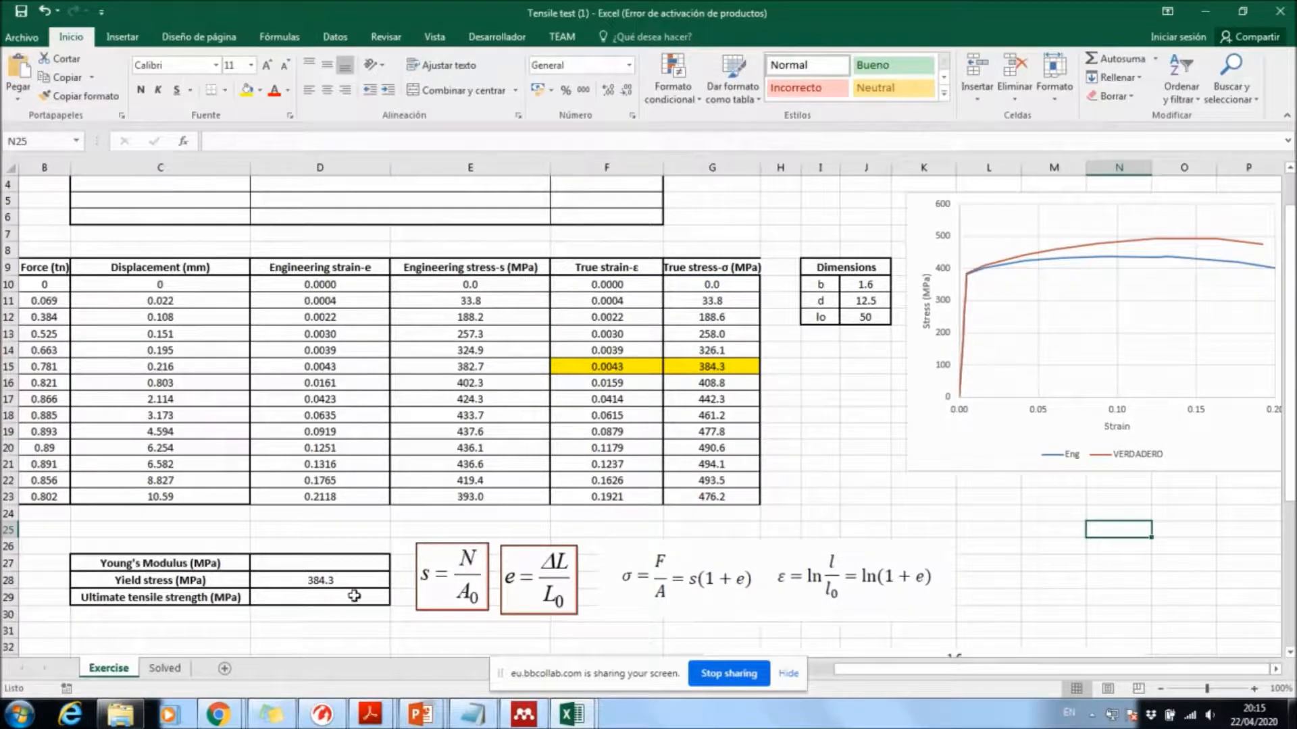
Step: Calculate the ultimate tensile strength in D29 with =MAX(G10:G23)
click(302, 599)
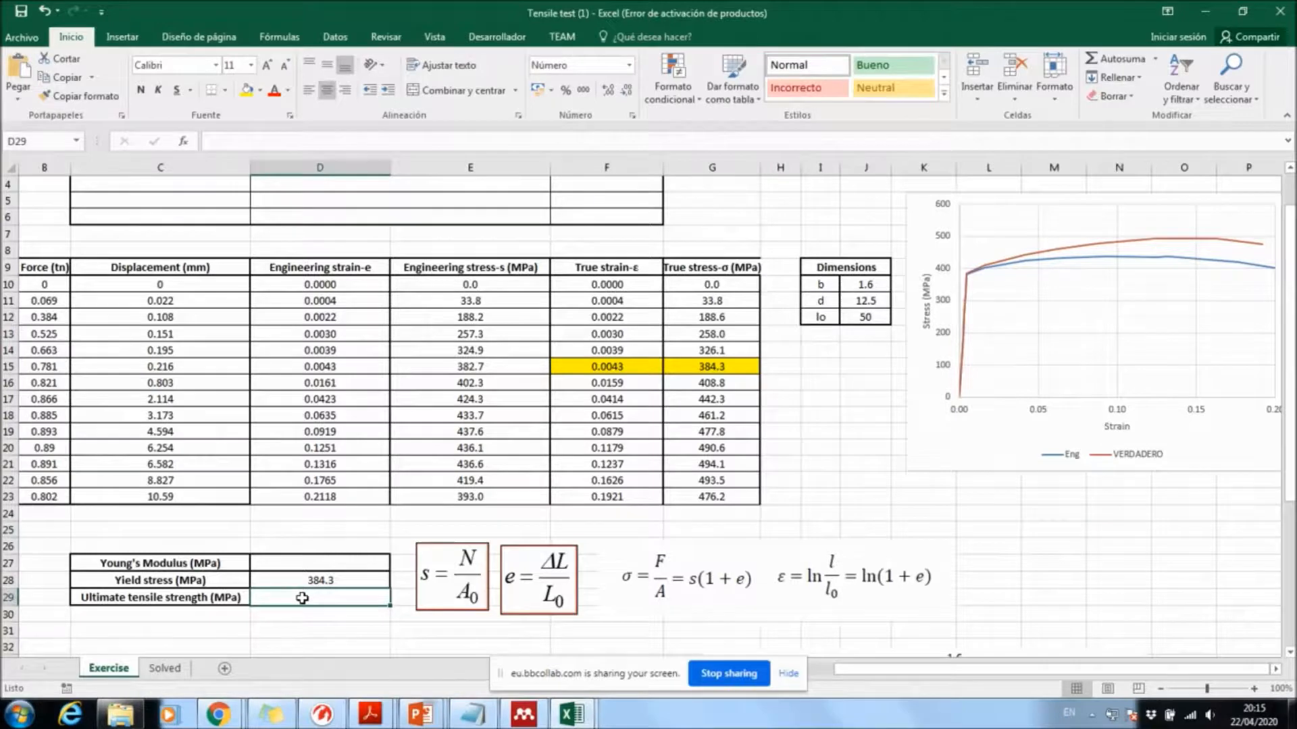
double_click(302, 598)
text(=)
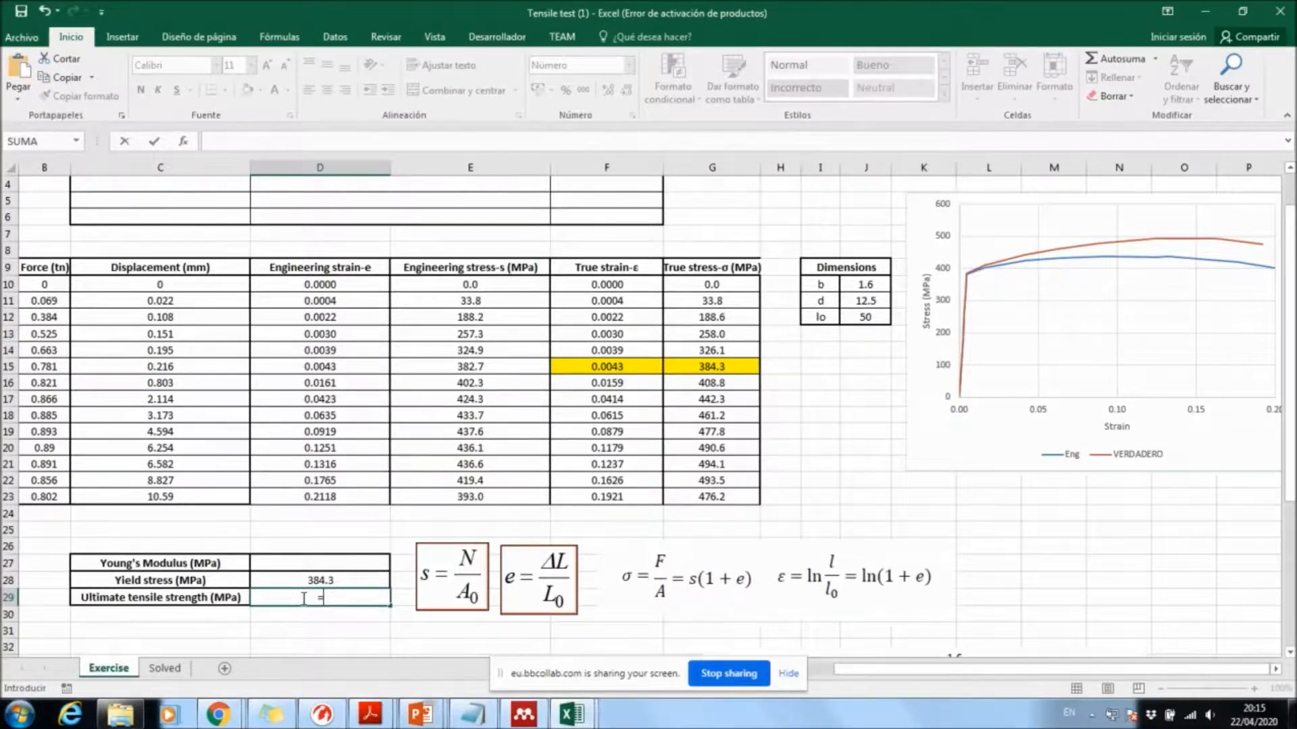
text(MAX)
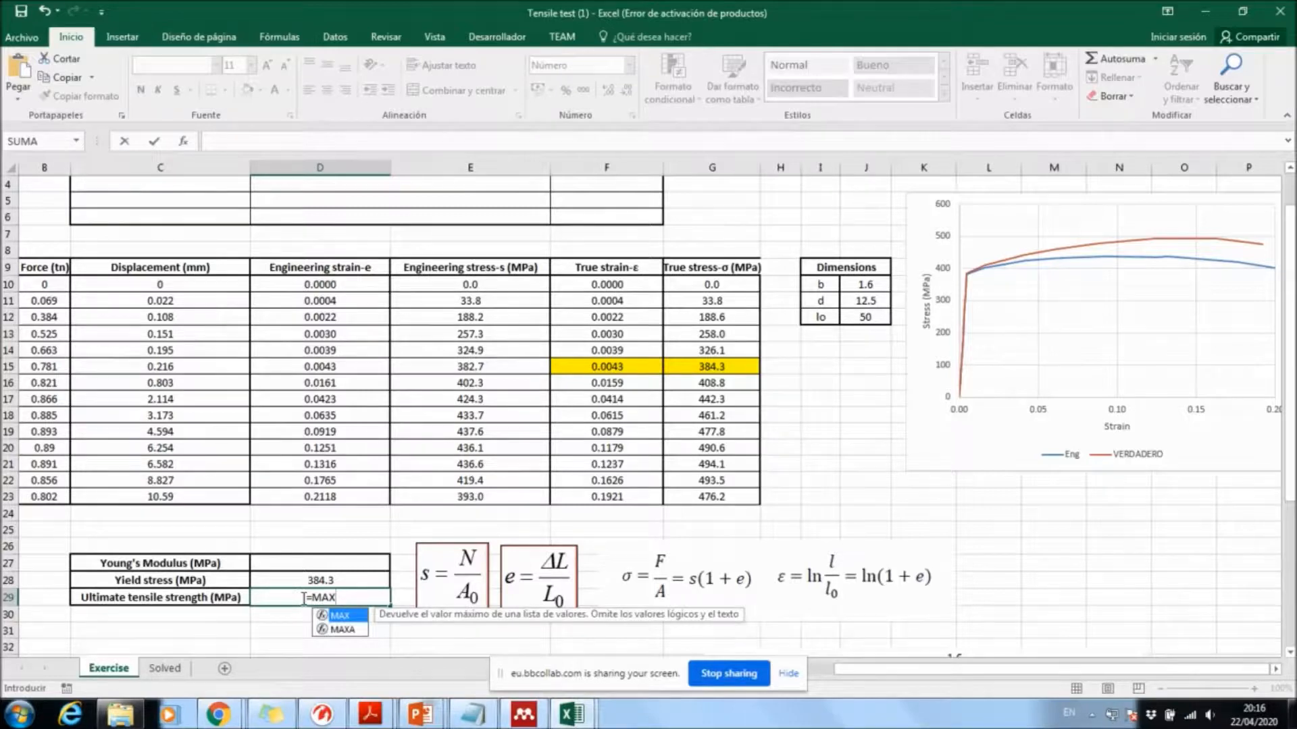
text(()
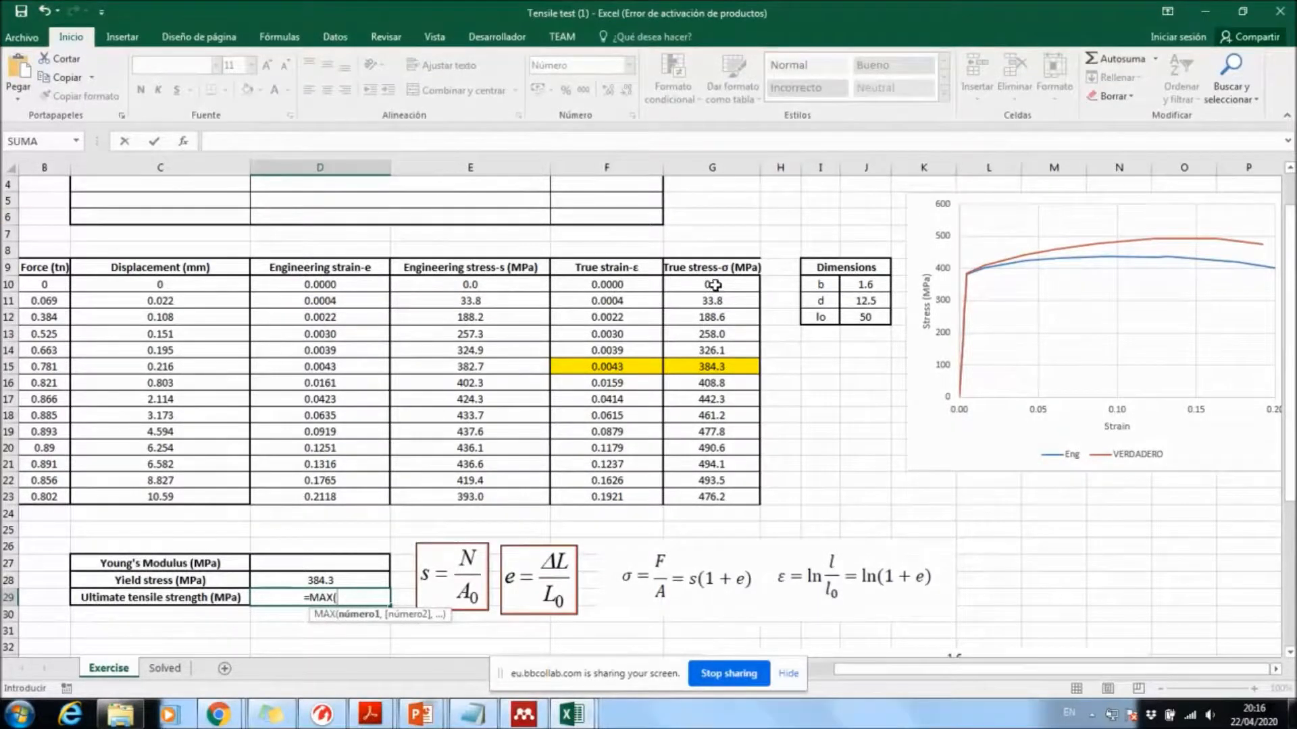
drag(714, 281, 714, 498)
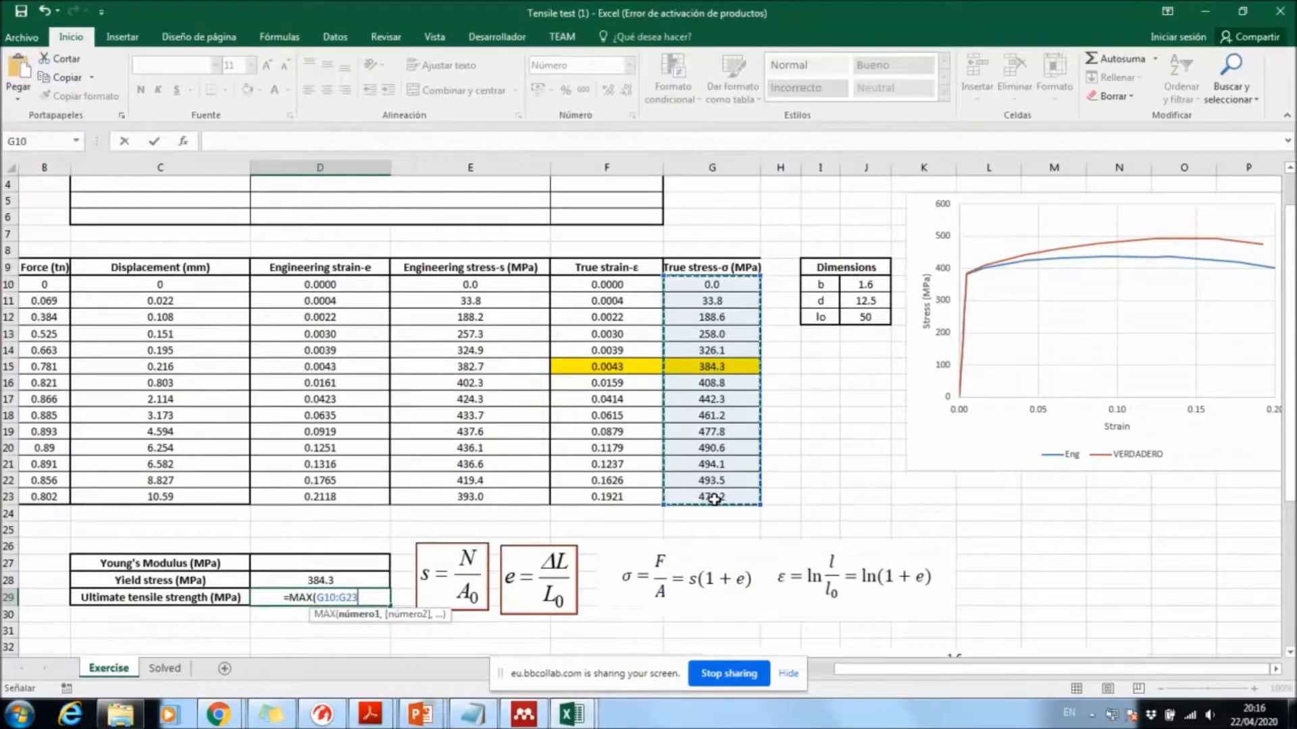
text())
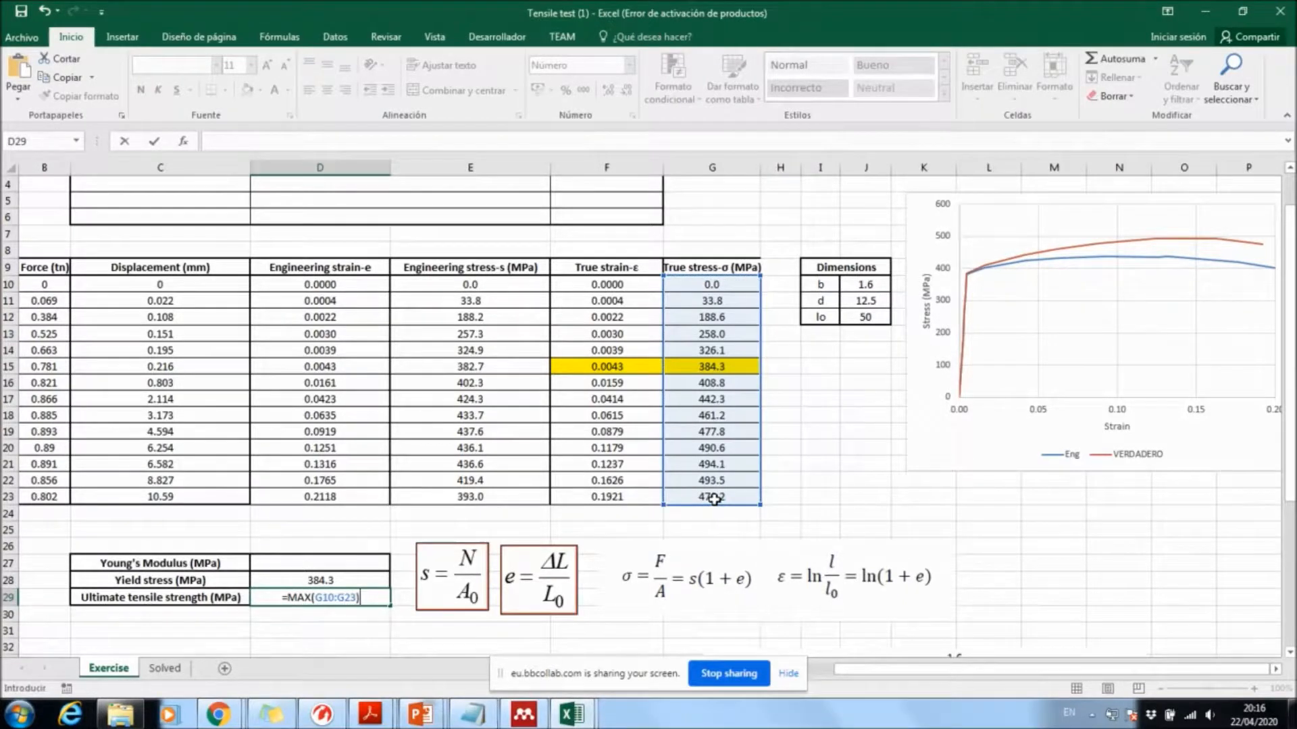
key(Return)
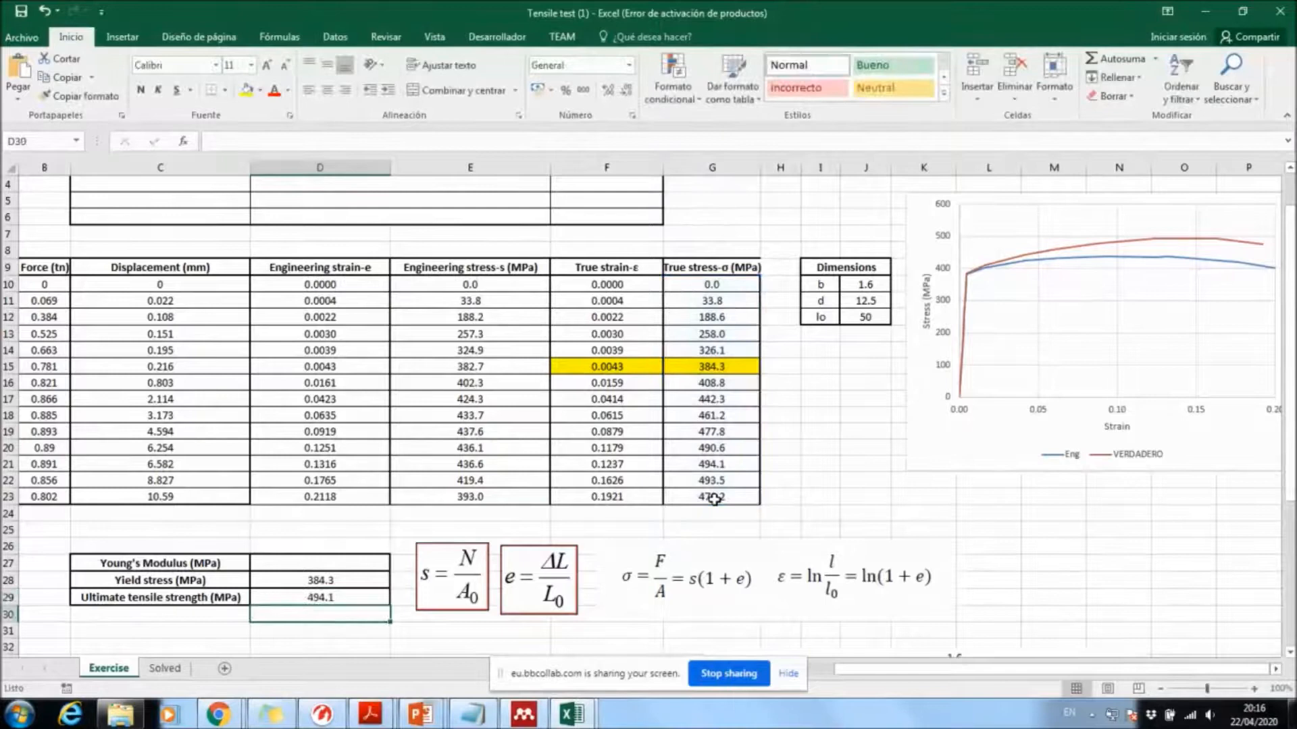
Step: Highlight the maximum true stress cell, G21, with a yellow fill
click(326, 597)
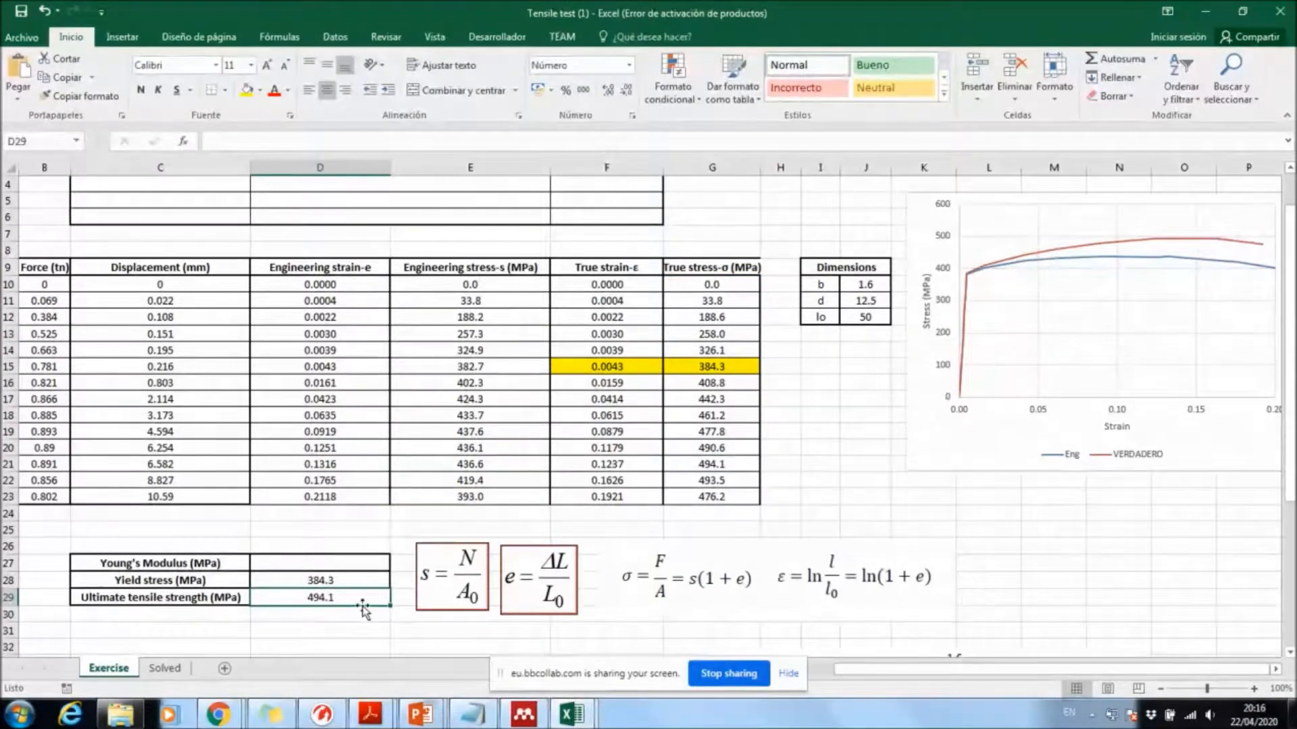
click(715, 465)
click(247, 90)
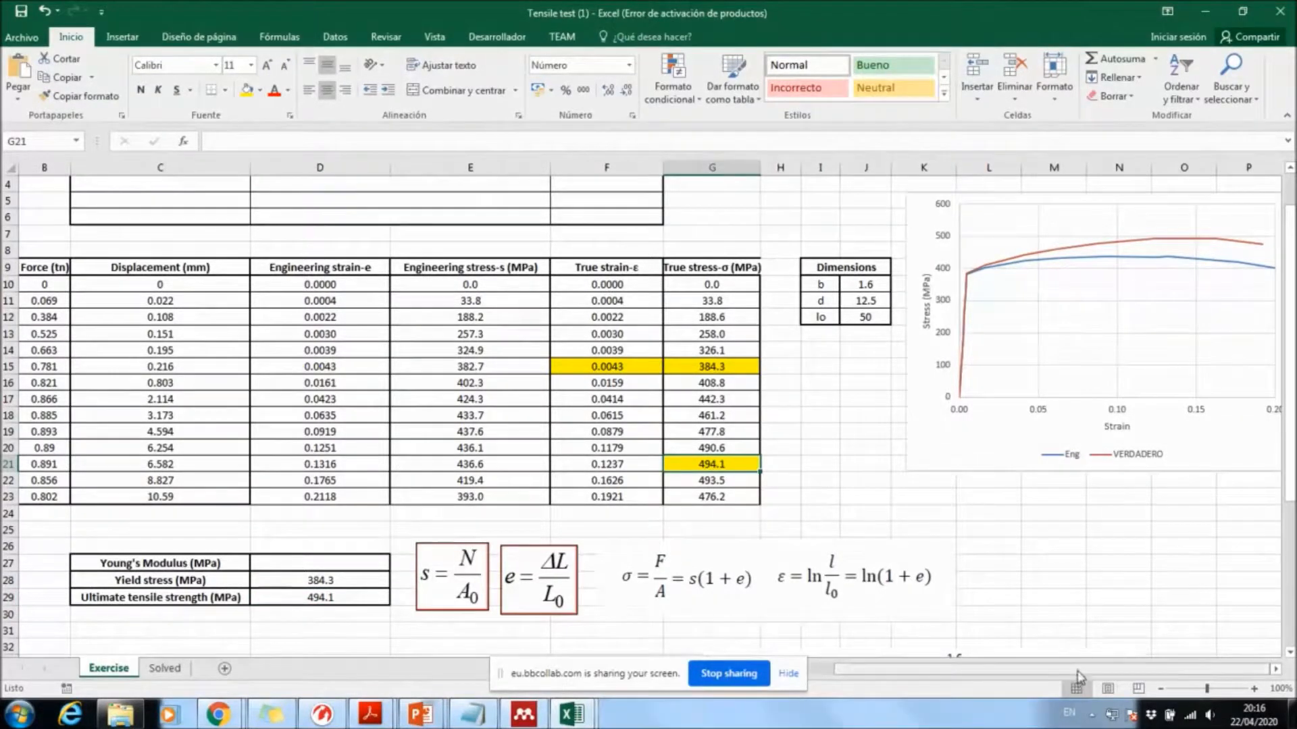
Step: Give only the yield point of the VERDADERO curve a built-in (Integrado) marker
click(1276, 670)
click(1277, 669)
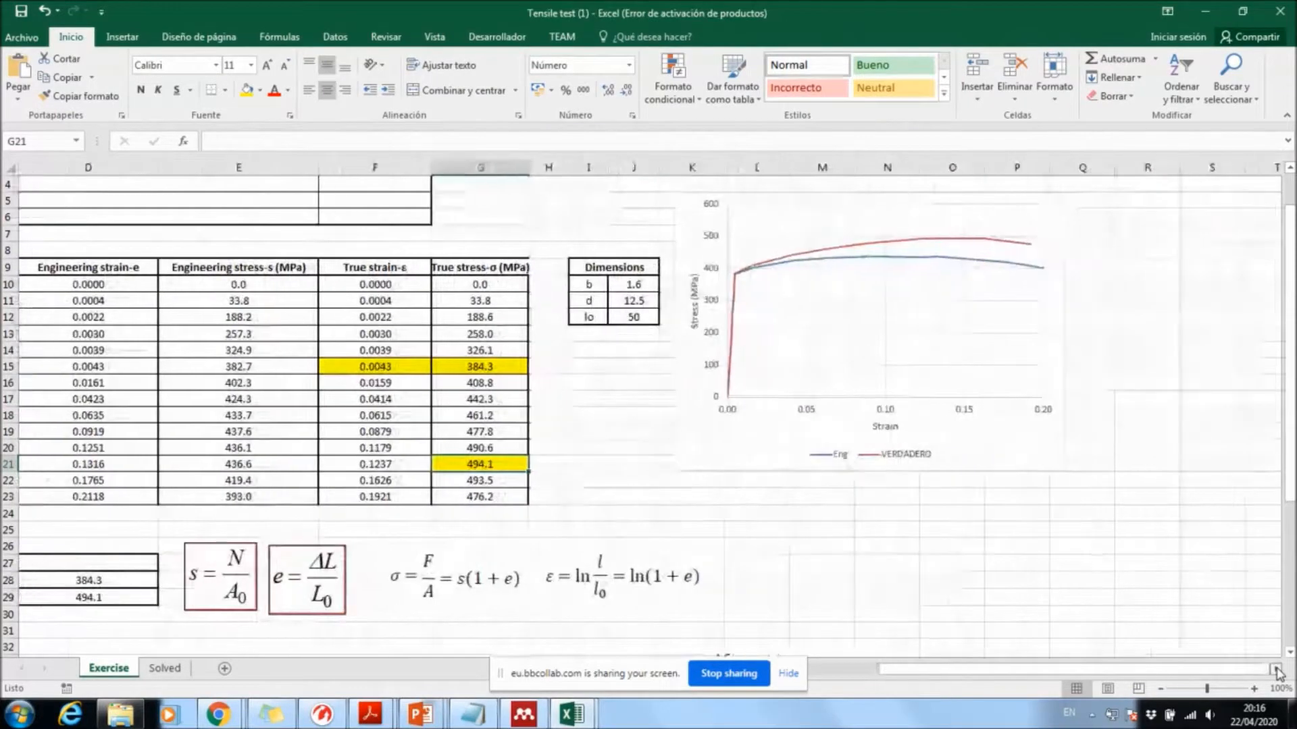
double_click(735, 280)
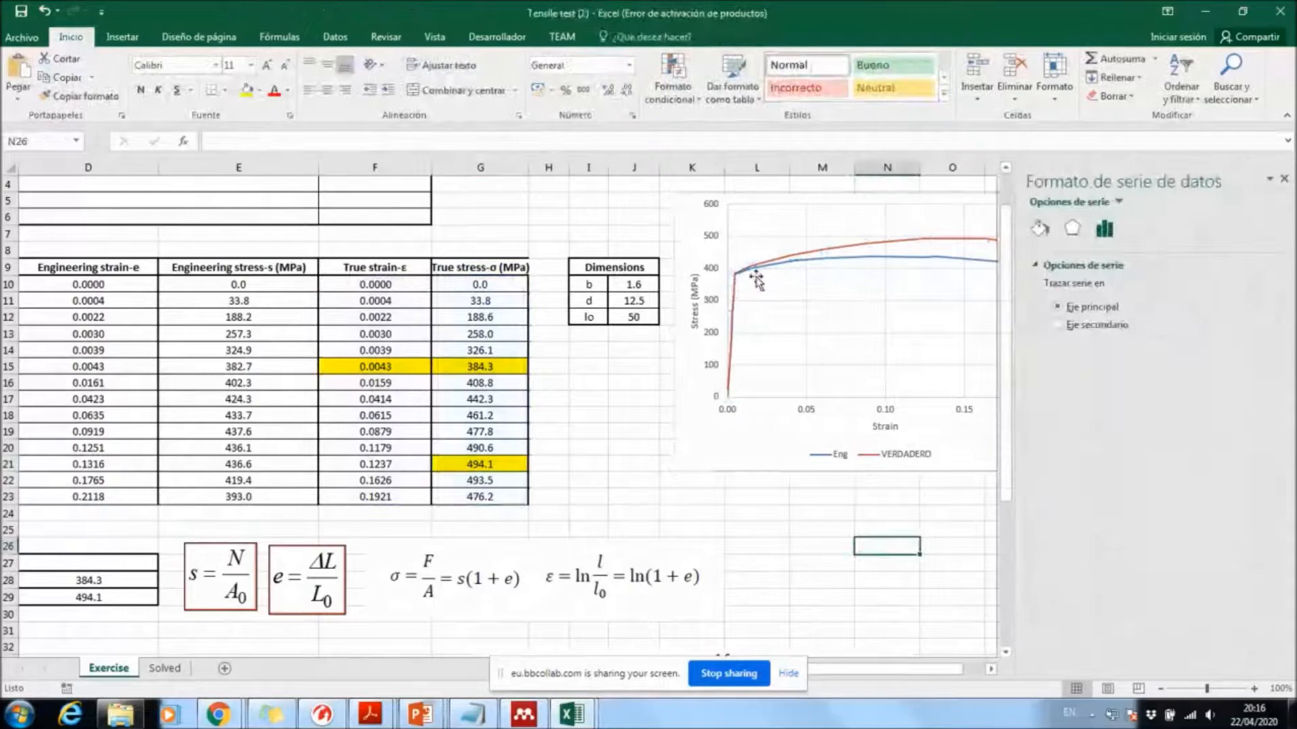
click(734, 278)
click(738, 280)
click(1039, 230)
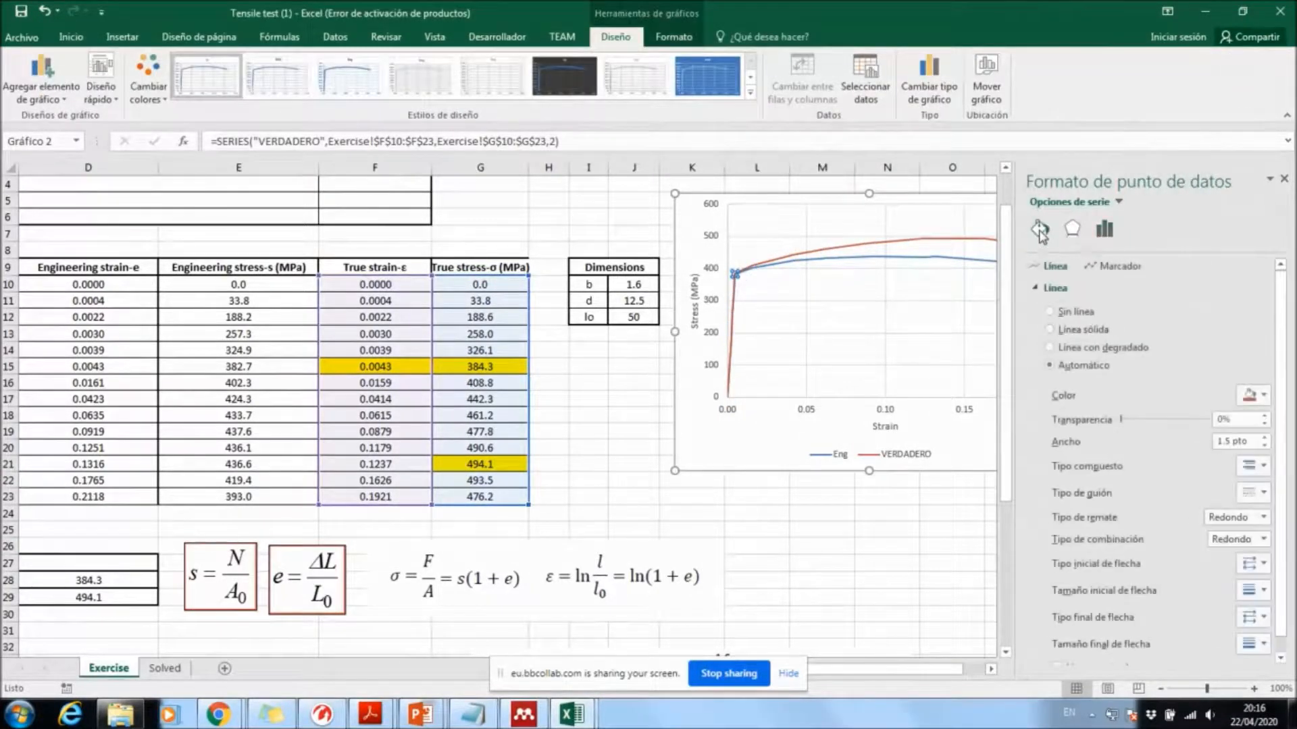
click(1119, 267)
click(1094, 288)
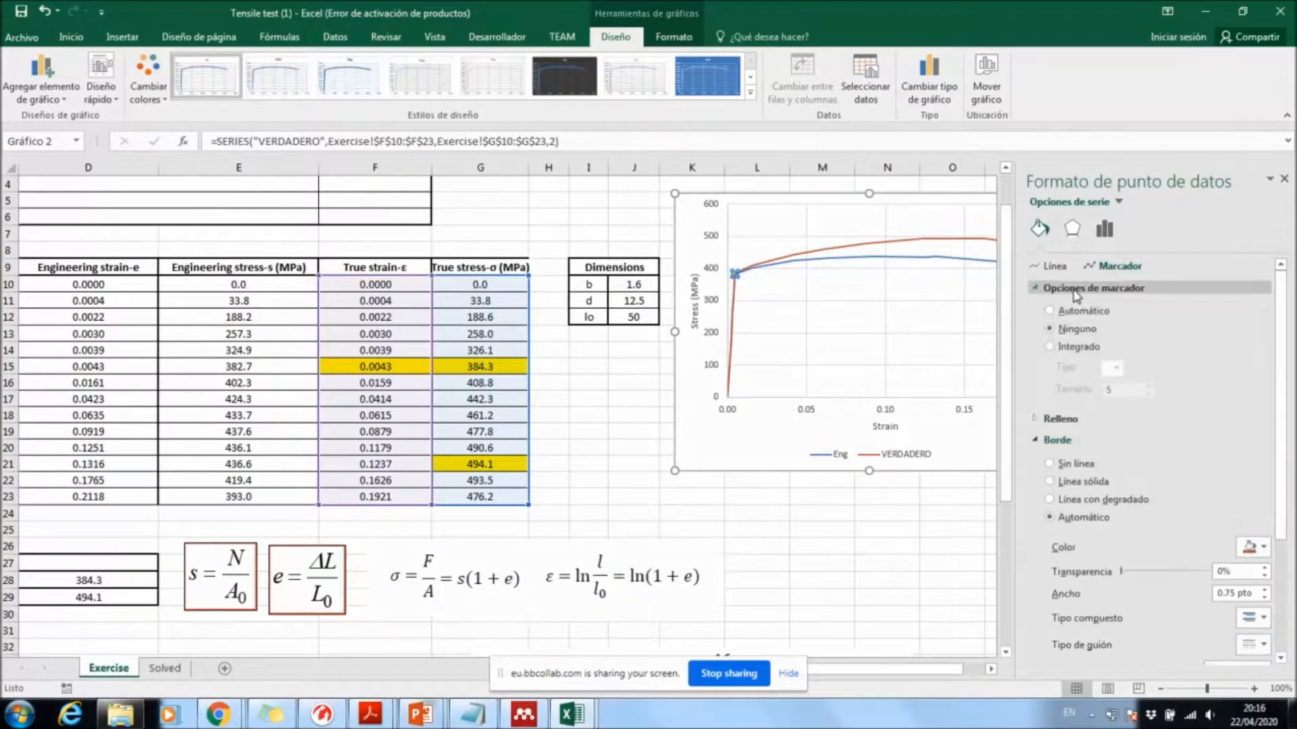
click(1049, 346)
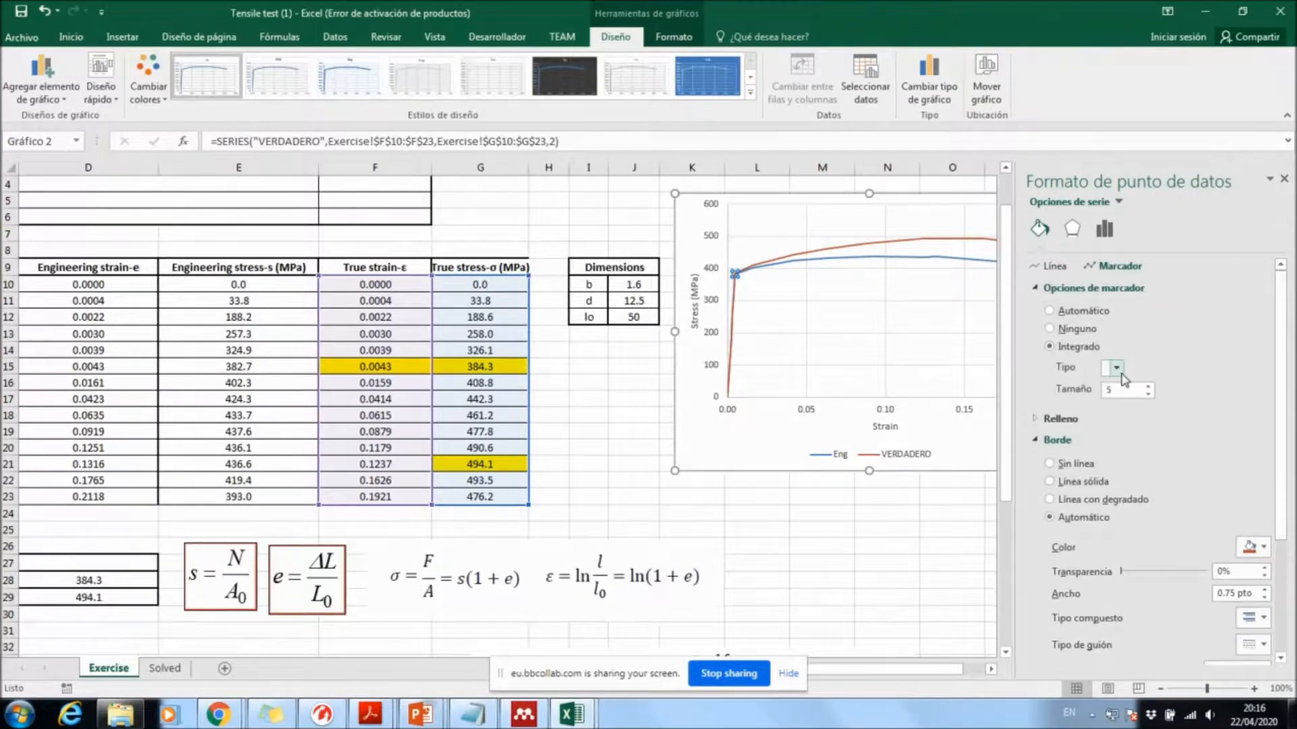
Step: Try an X-shaped marker with a larger size on the yield point
click(1116, 368)
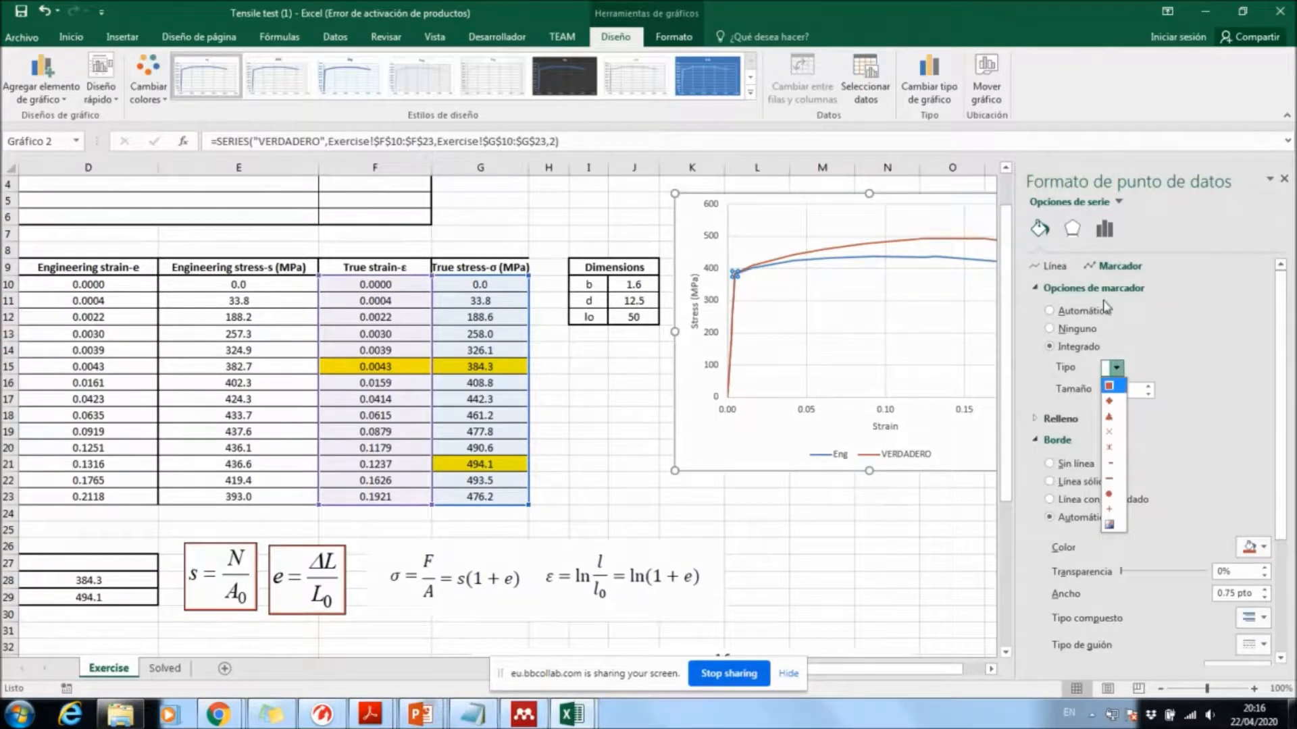
click(1110, 432)
click(1148, 386)
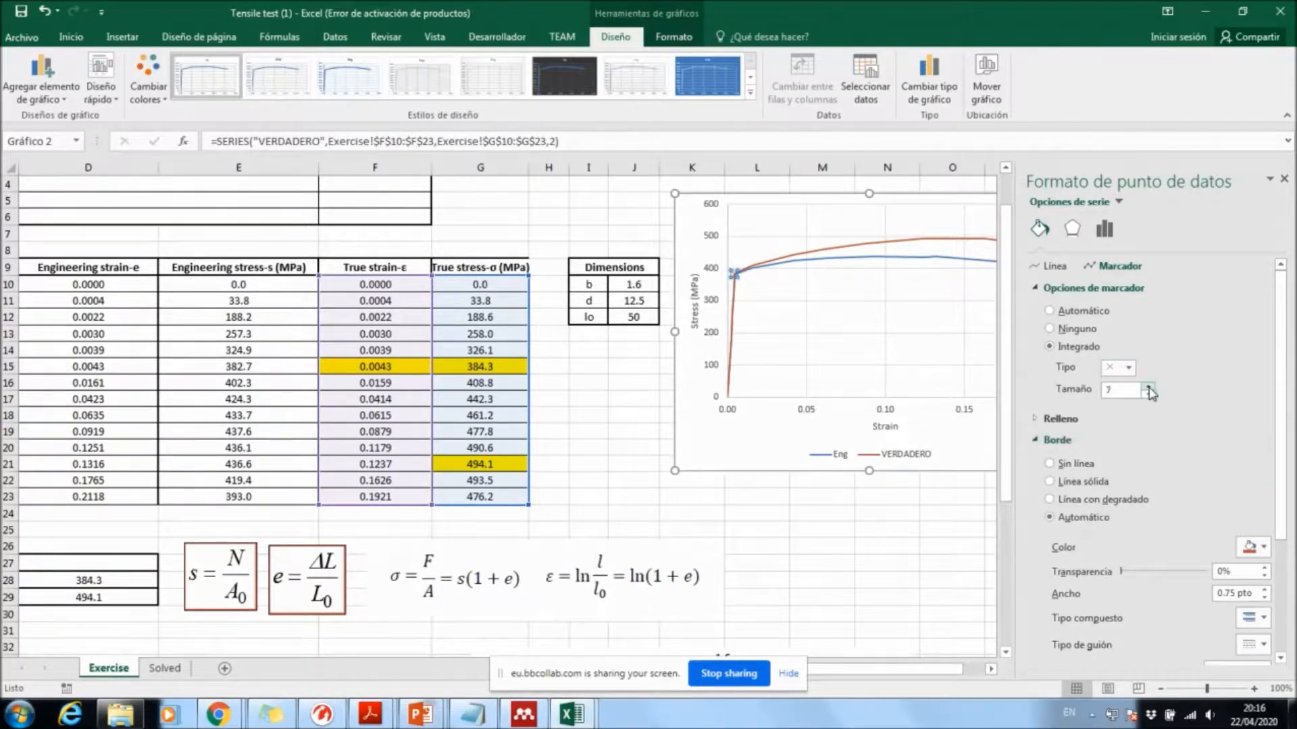
Step: Change the yield point's marker to a triangle of size 8 and deselect the chart
click(1121, 368)
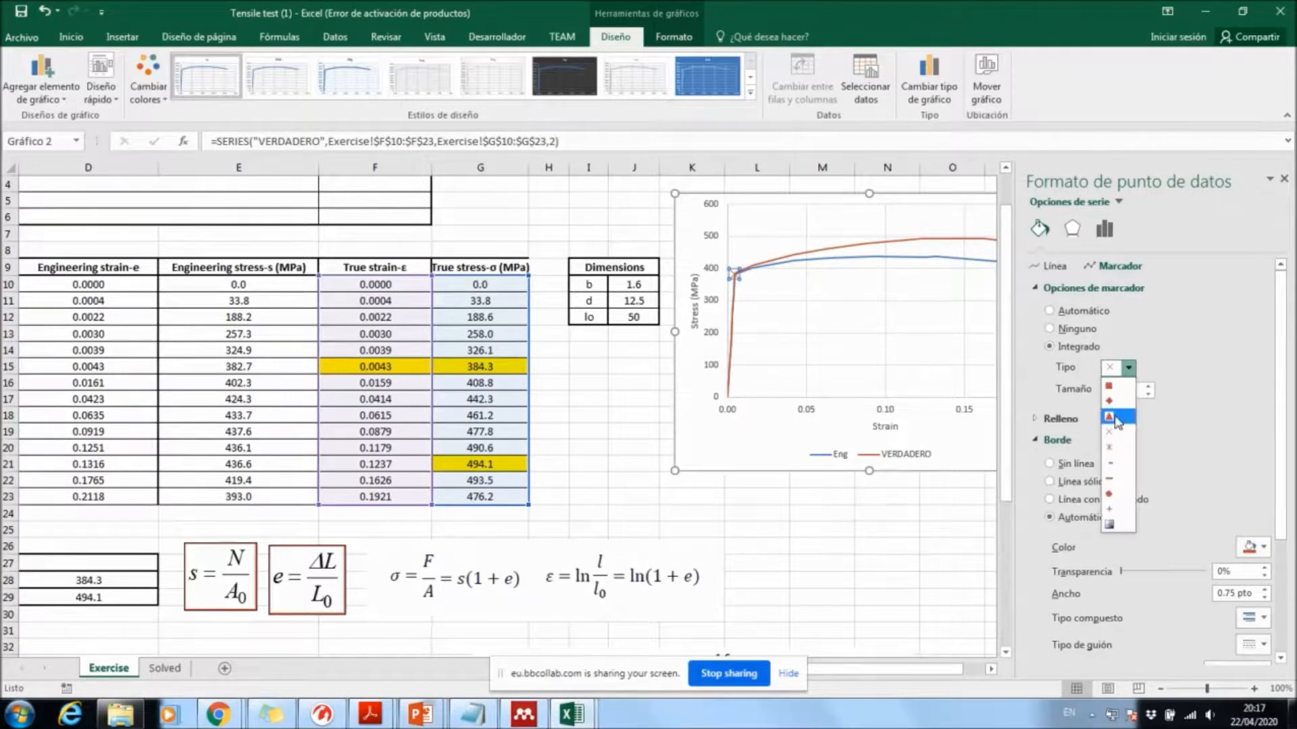
click(1116, 420)
click(1148, 394)
click(1148, 394)
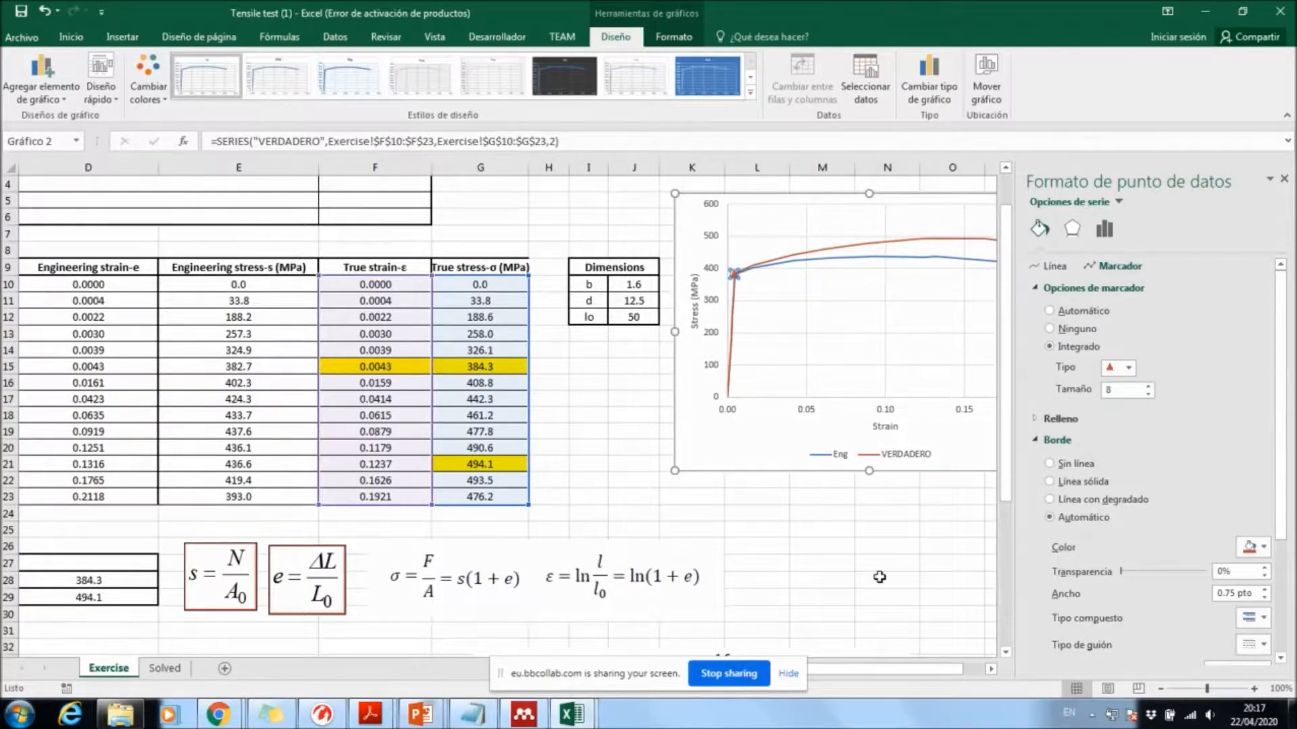
drag(839, 671, 867, 672)
click(852, 578)
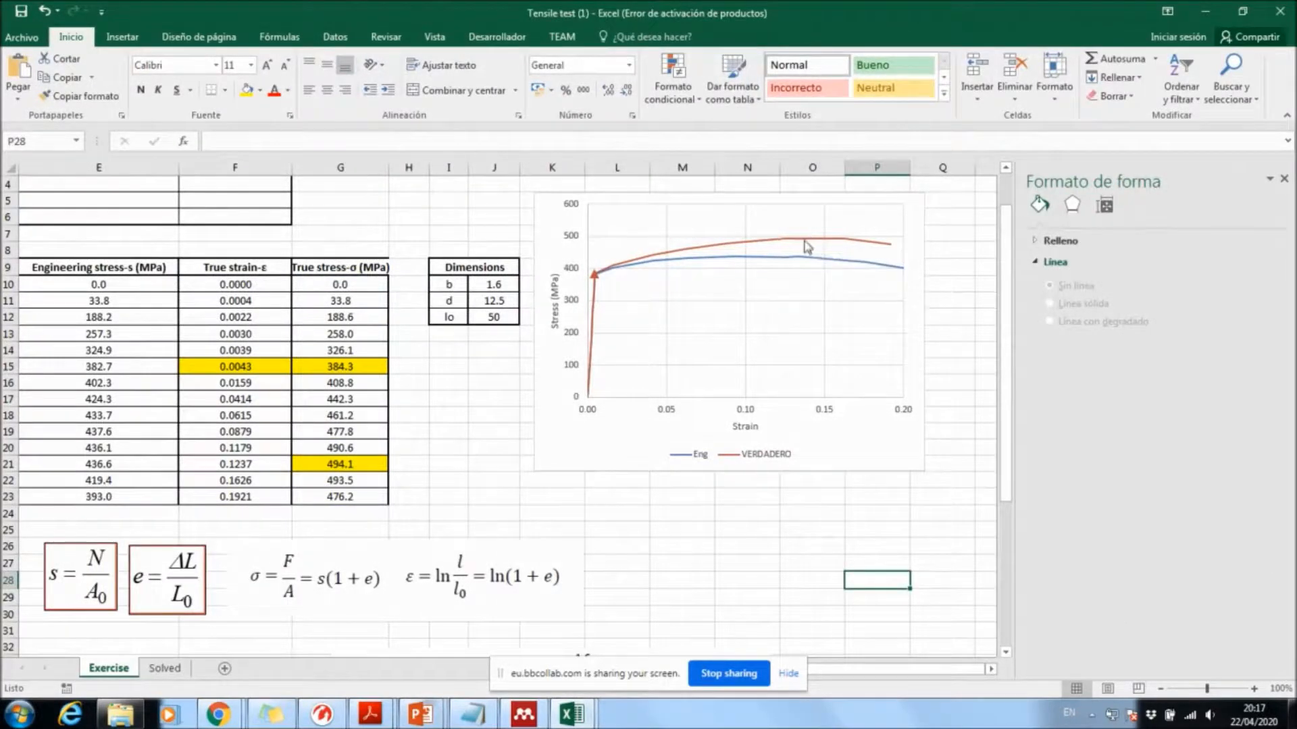
Step: Mark the VERDADERO curve's maximum stress point, matching G21, with a built-in triangle marker of size 8
click(804, 239)
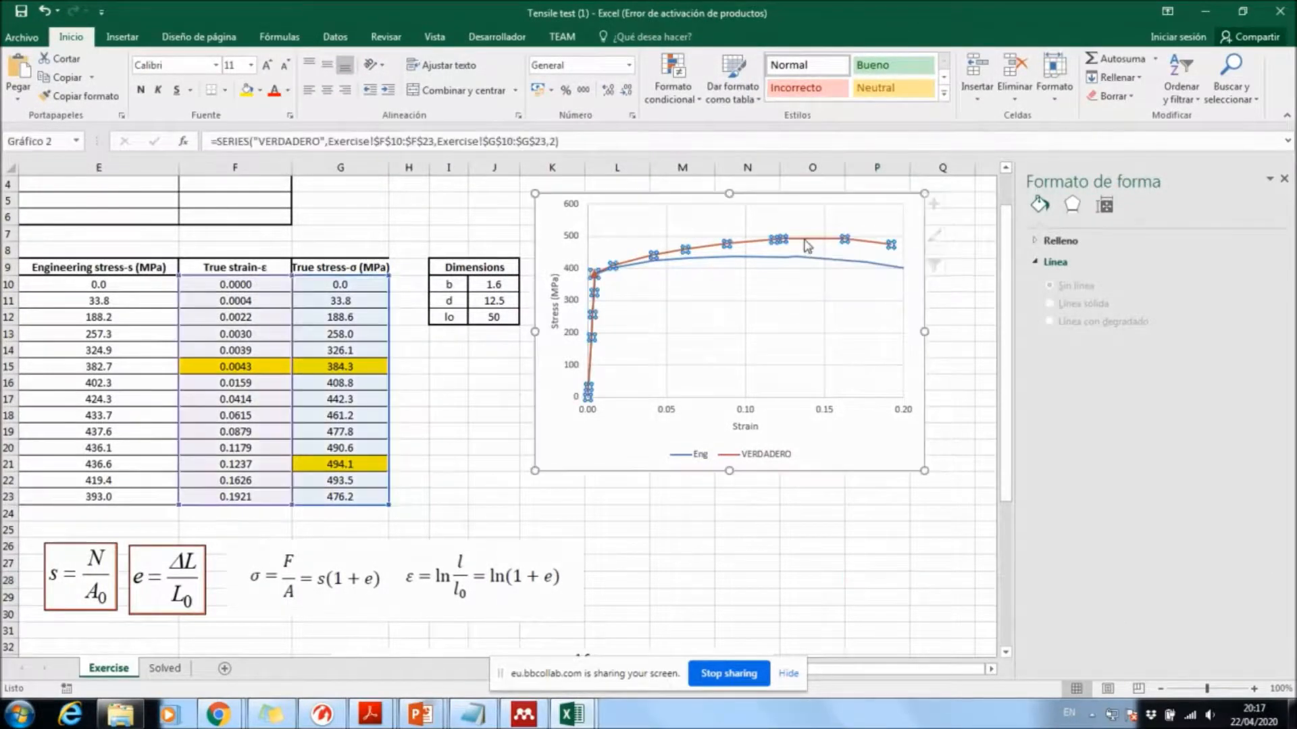
click(844, 239)
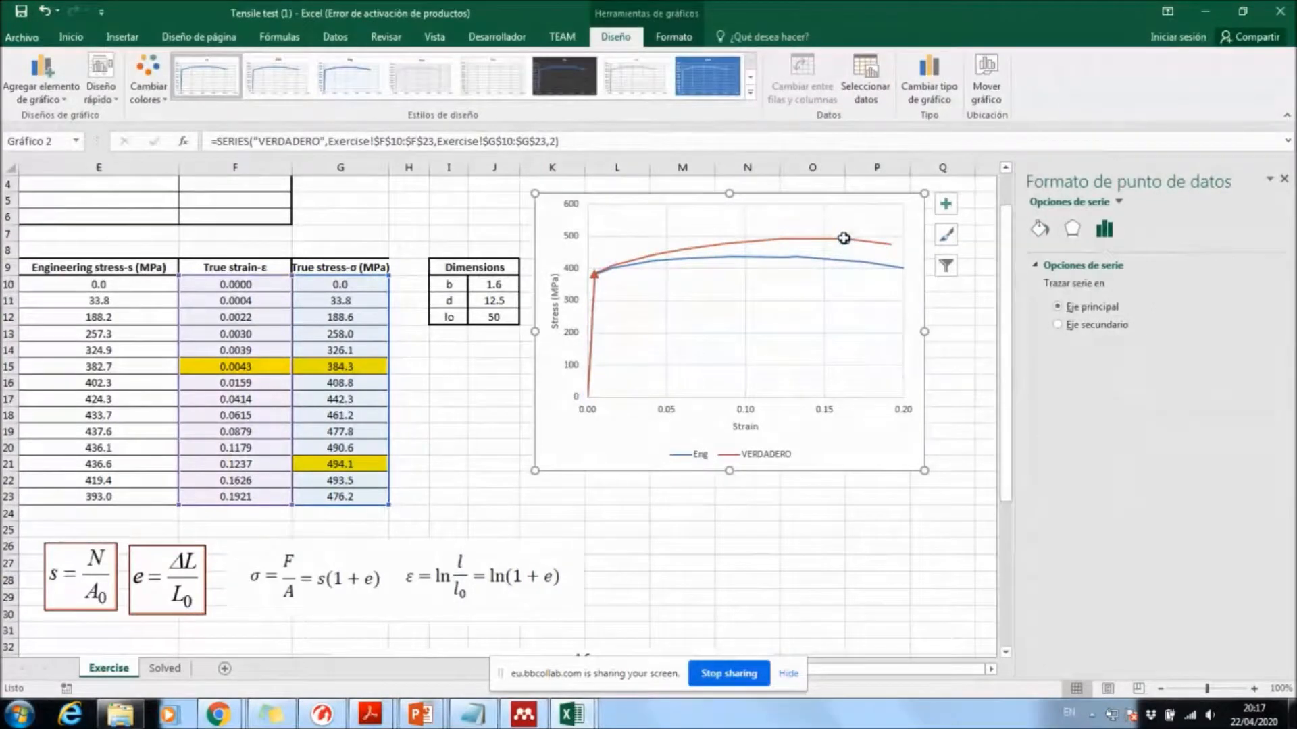
mouse_move(843, 238)
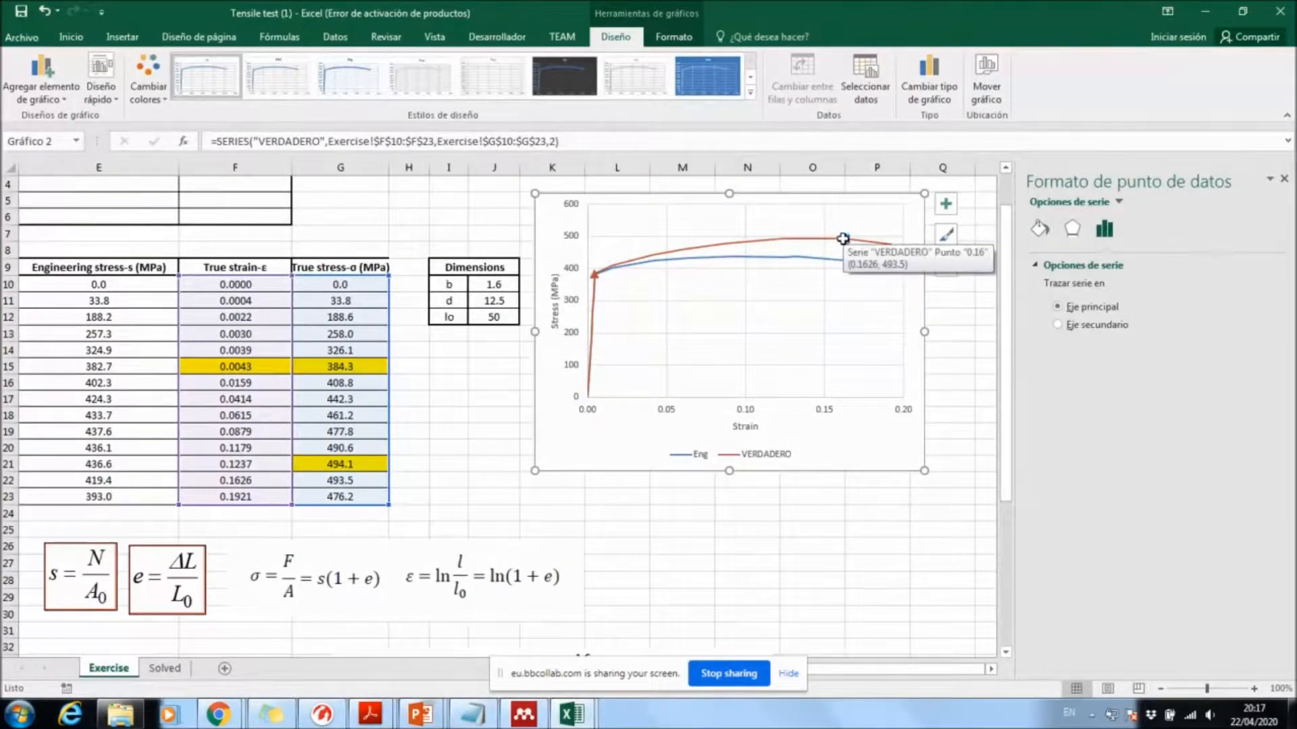
click(782, 238)
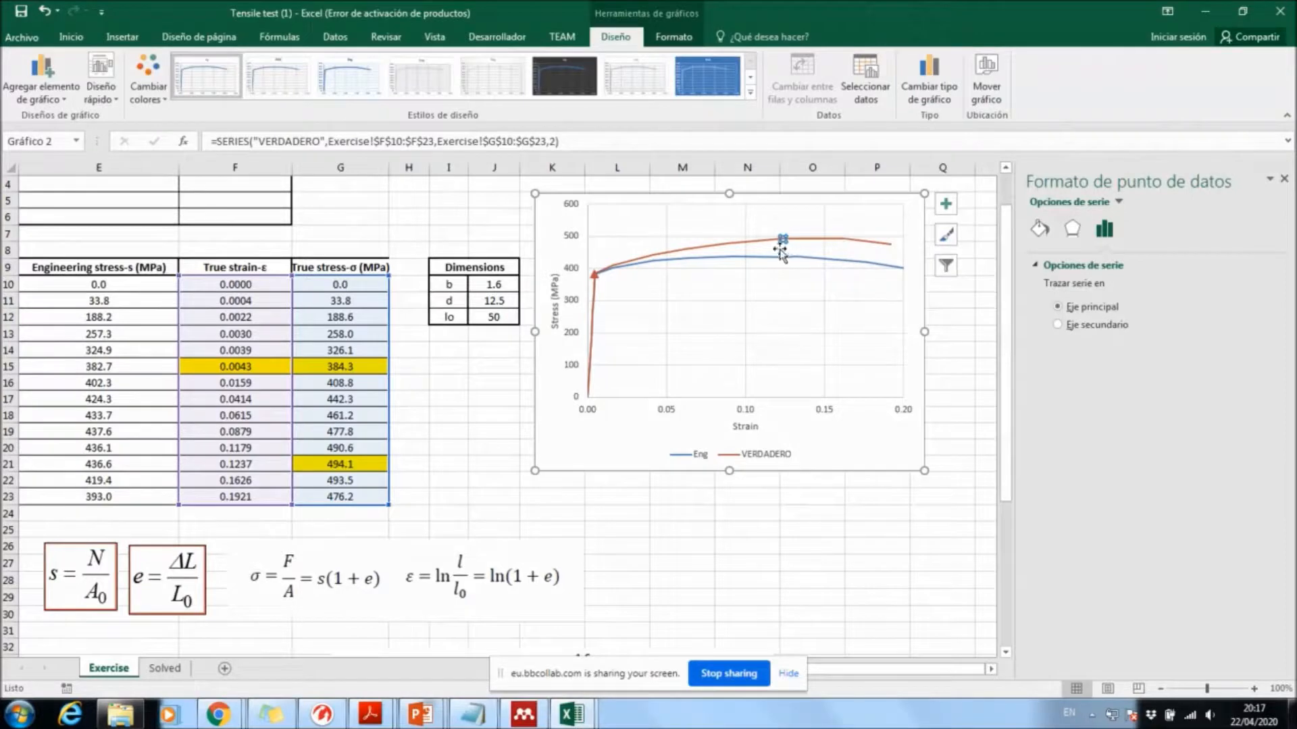
mouse_move(781, 237)
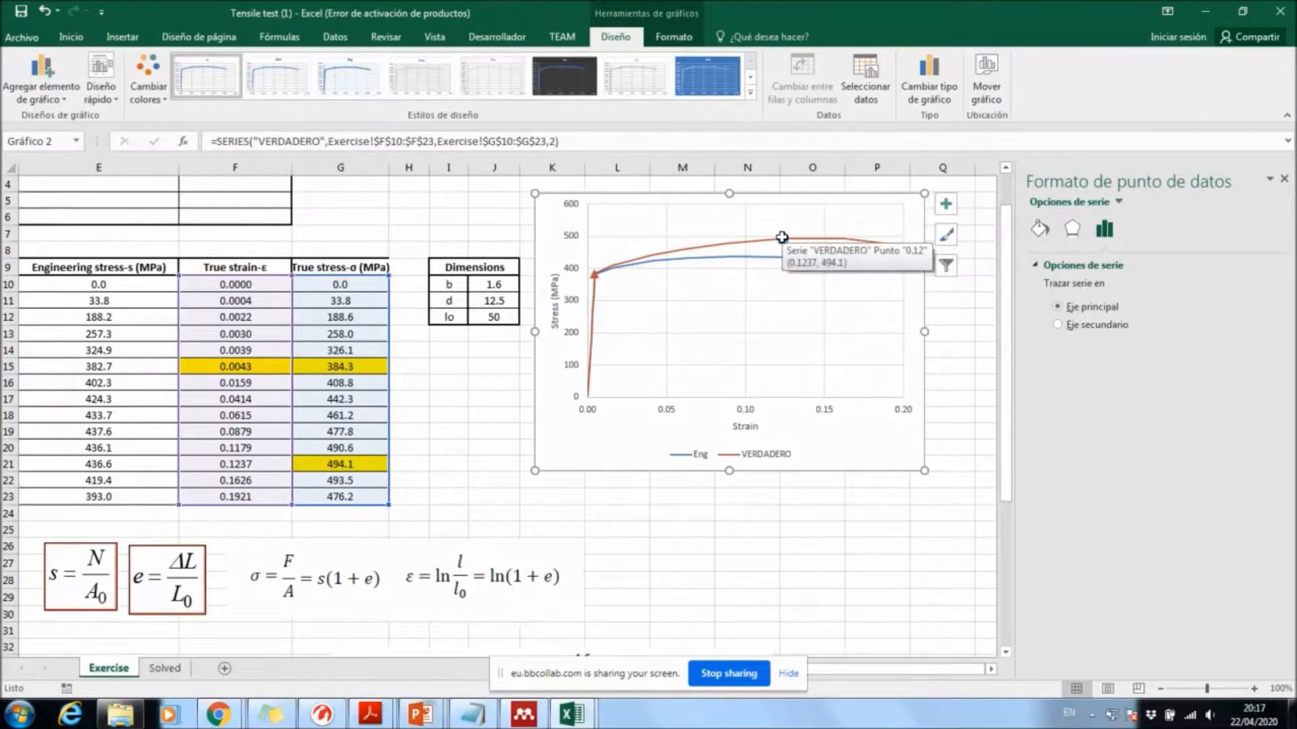
click(1040, 229)
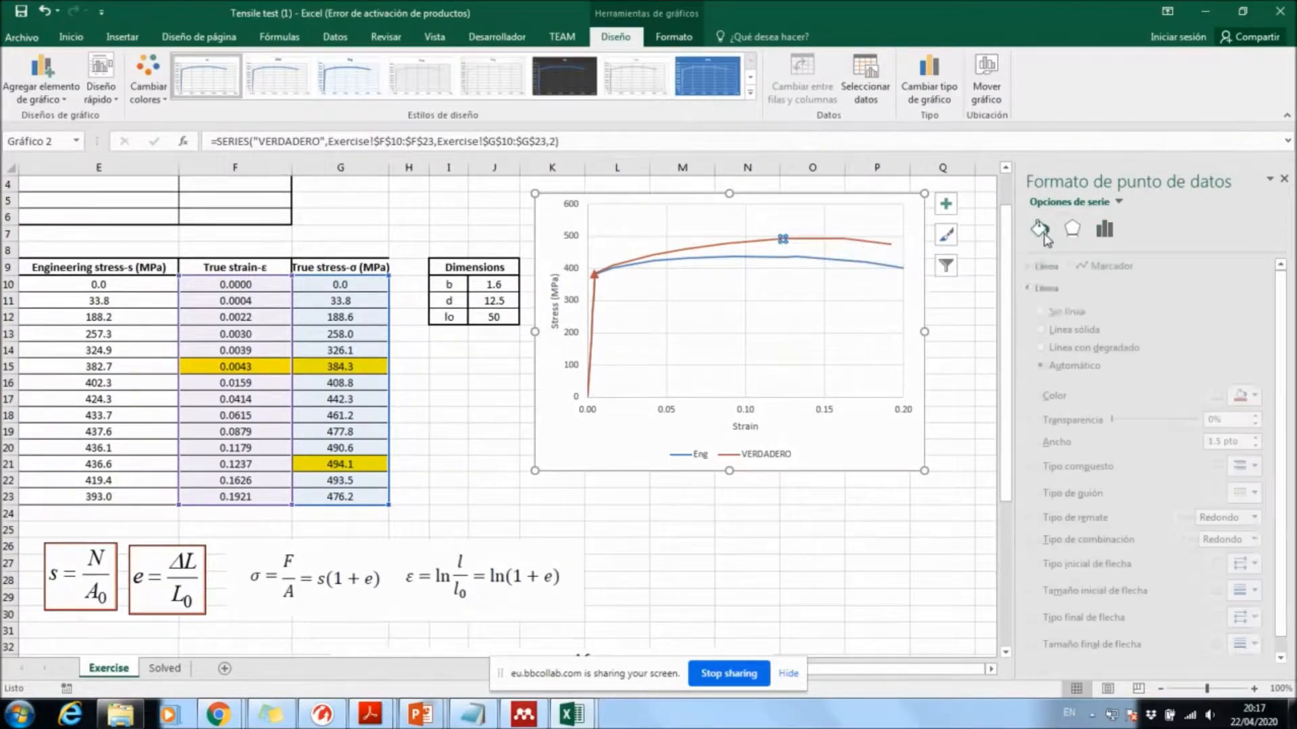
click(1114, 265)
click(1081, 290)
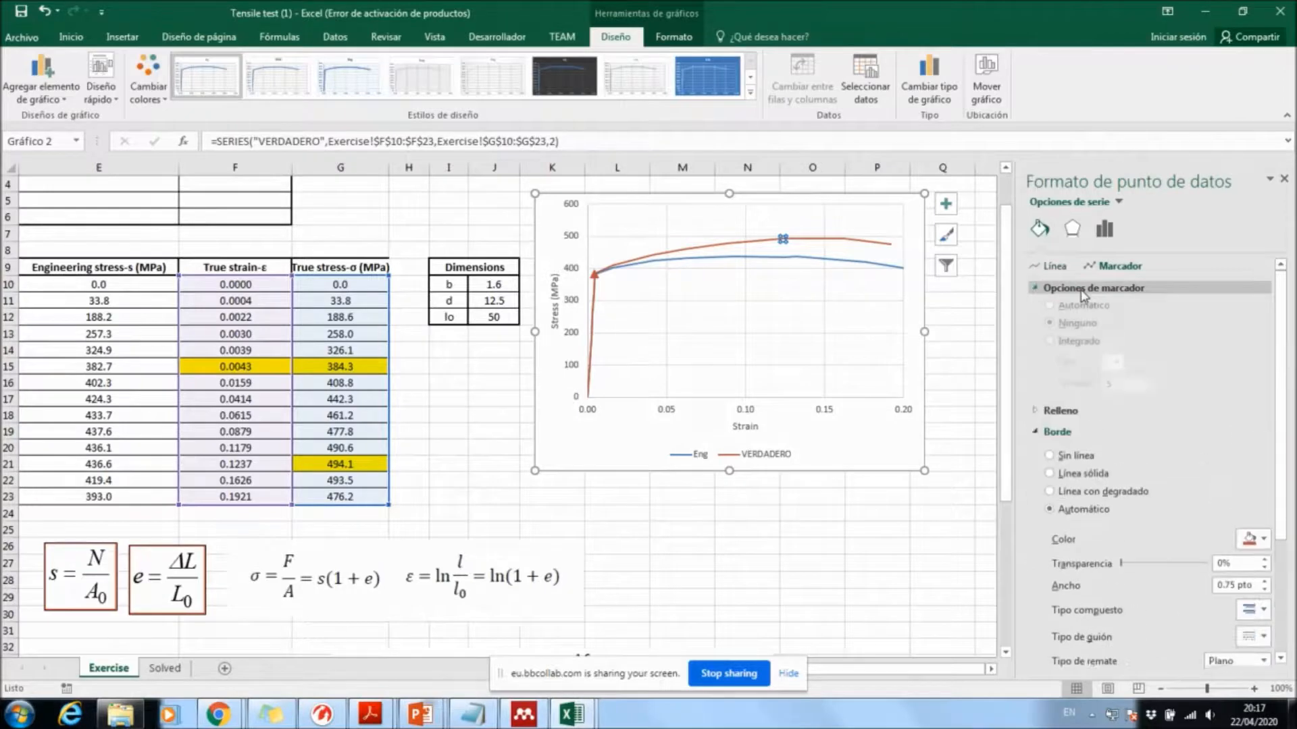
click(1065, 347)
click(1118, 370)
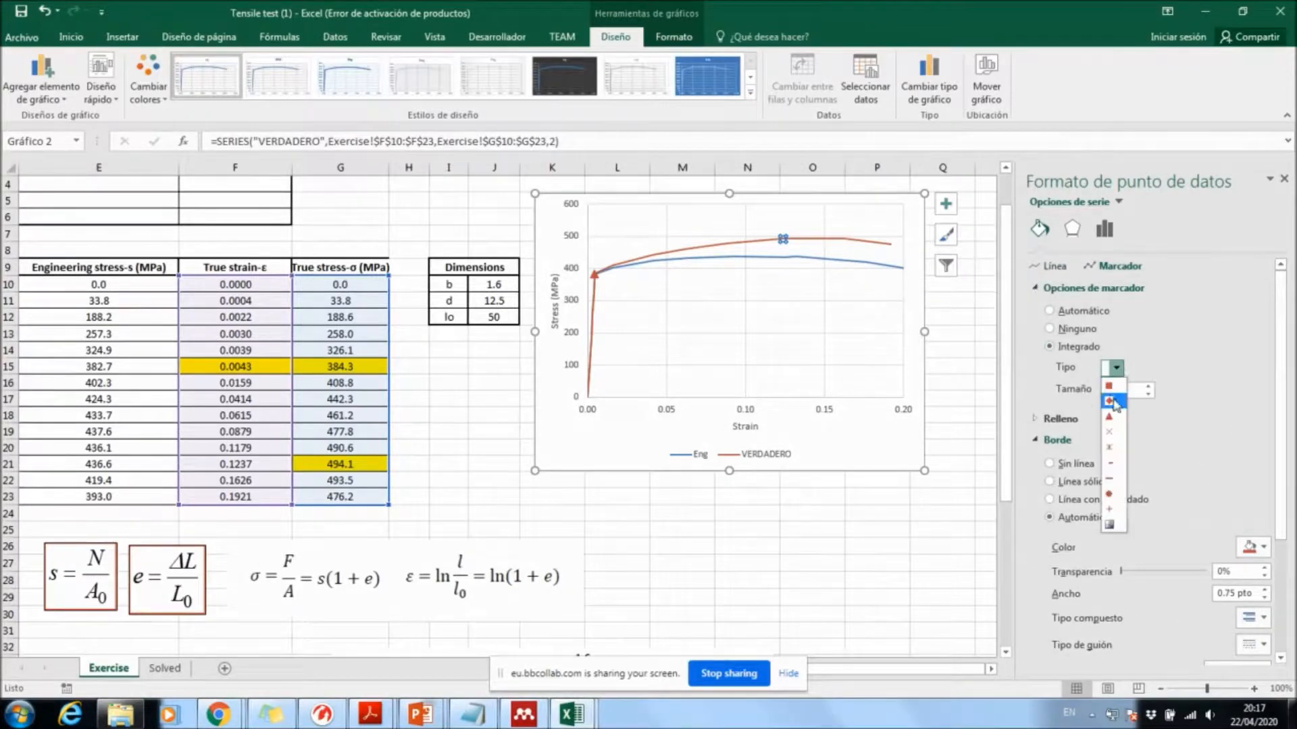
click(1114, 418)
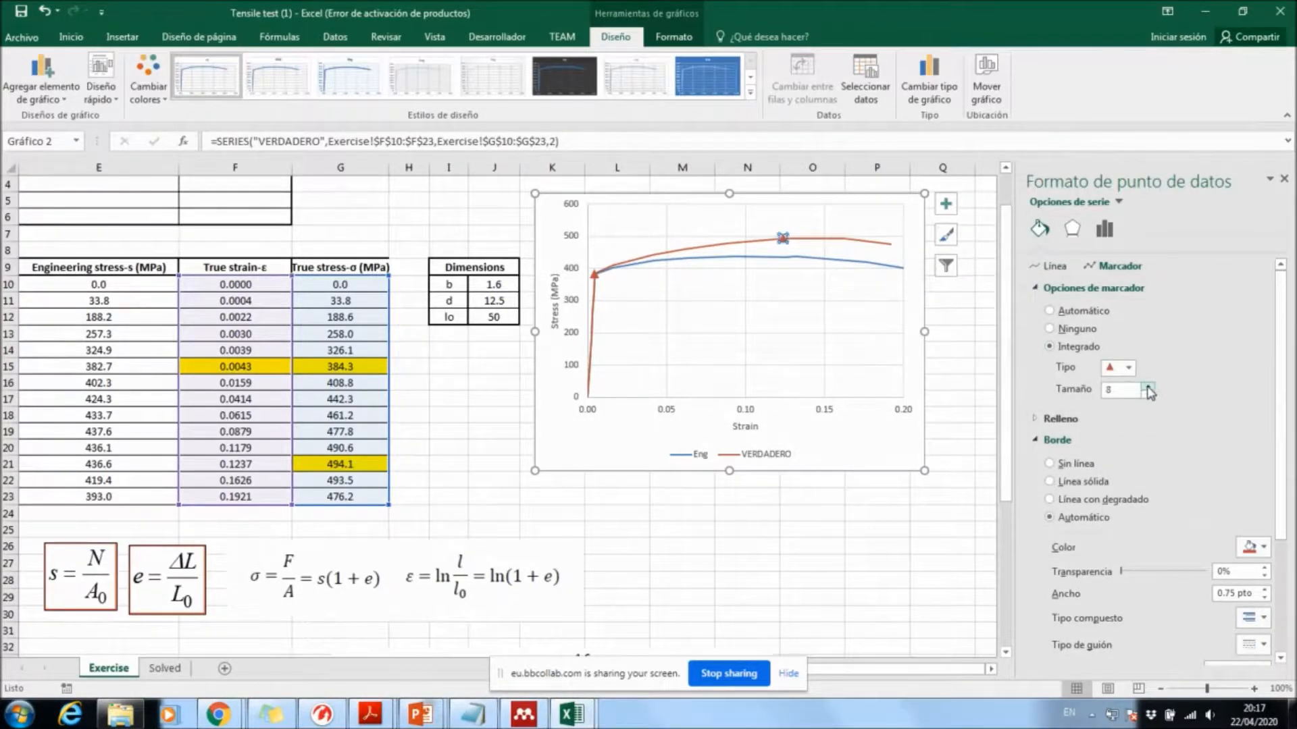
Step: Examine the elastic stretch of the VERDADERO curve in the chart, from the origin up to the marked yield point
click(876, 563)
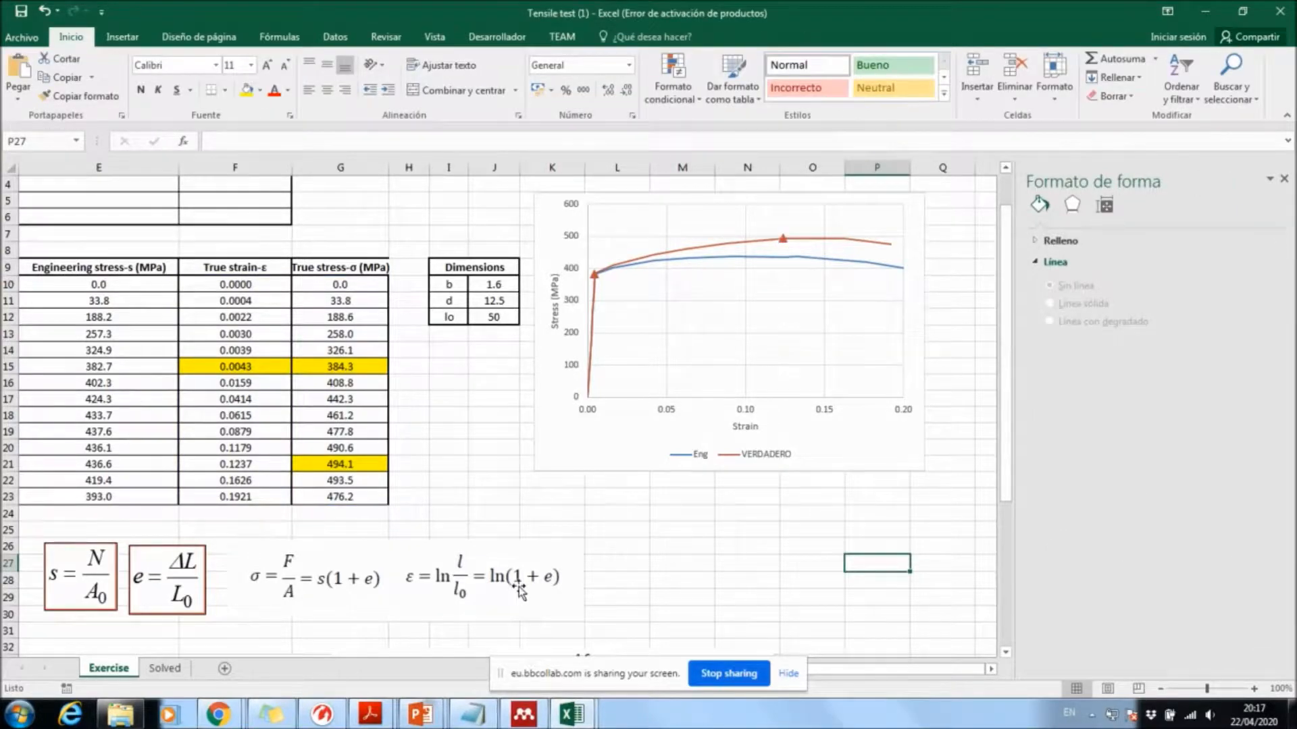
key(Home)
click(393, 558)
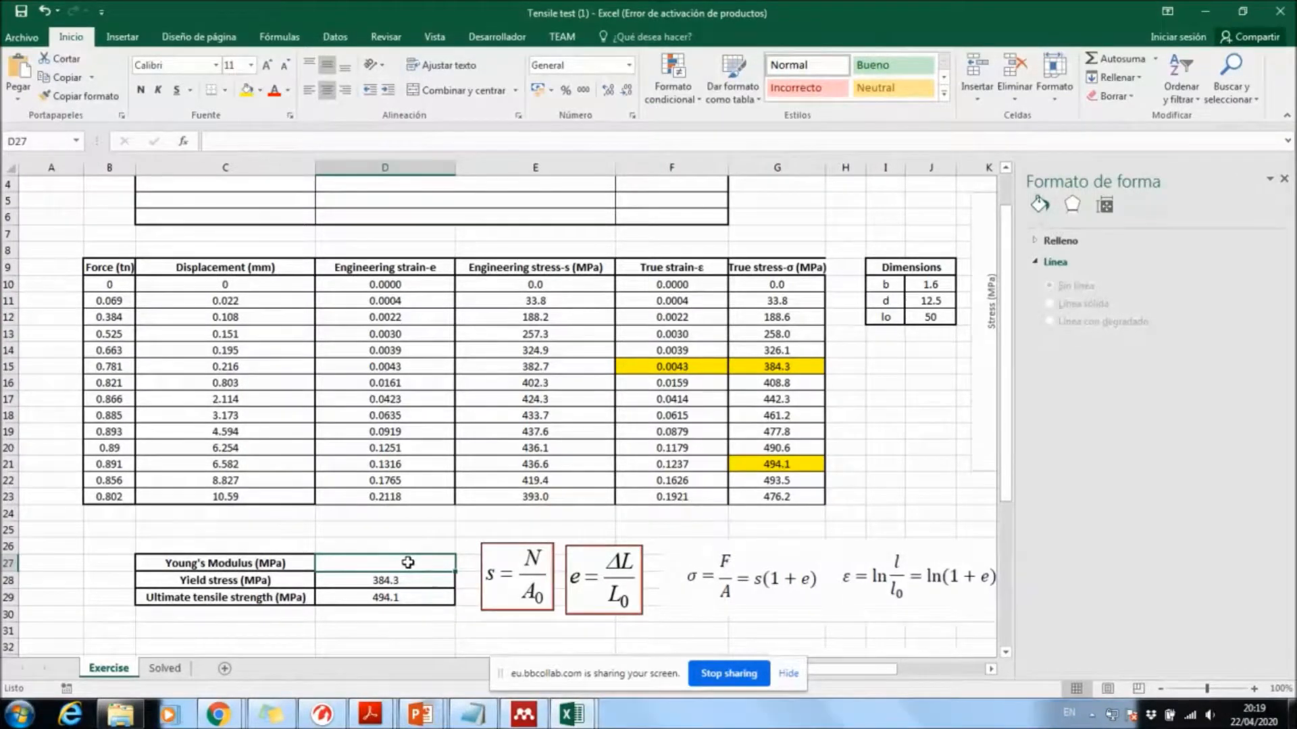
key(Right)
key(Right)
key(Right)
key(Right)
key(Right)
key(Right)
key(Right)
key(Right)
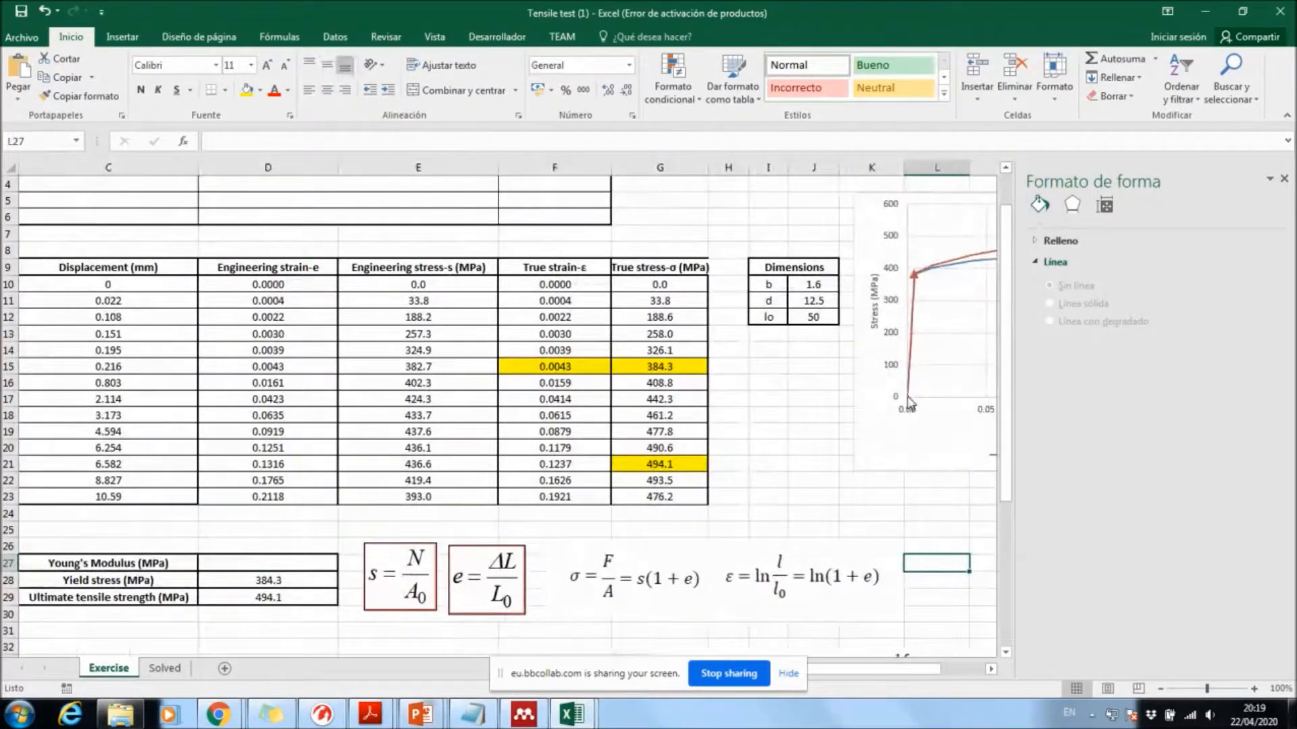
mouse_move(910, 401)
mouse_move(916, 281)
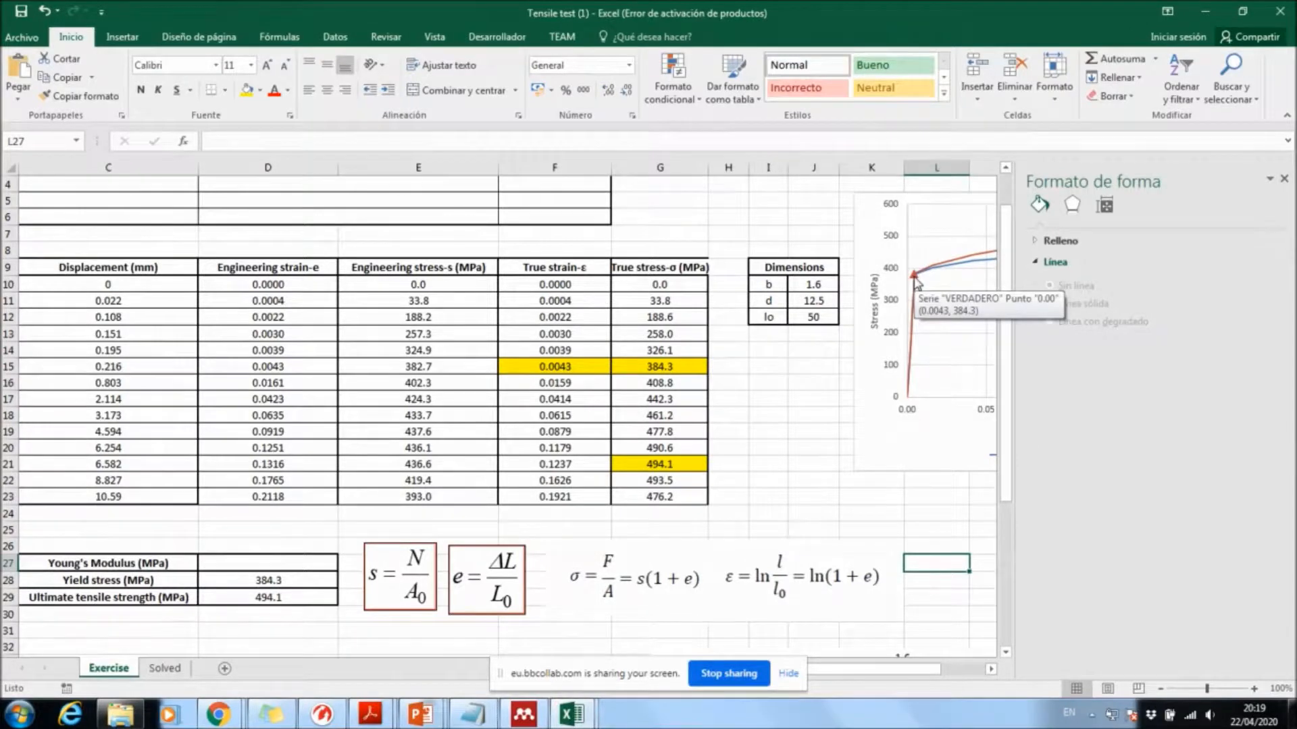
Step: Calculate Young's modulus in D27 by dividing the true yield stress by its true strain with =G15/F15
click(241, 560)
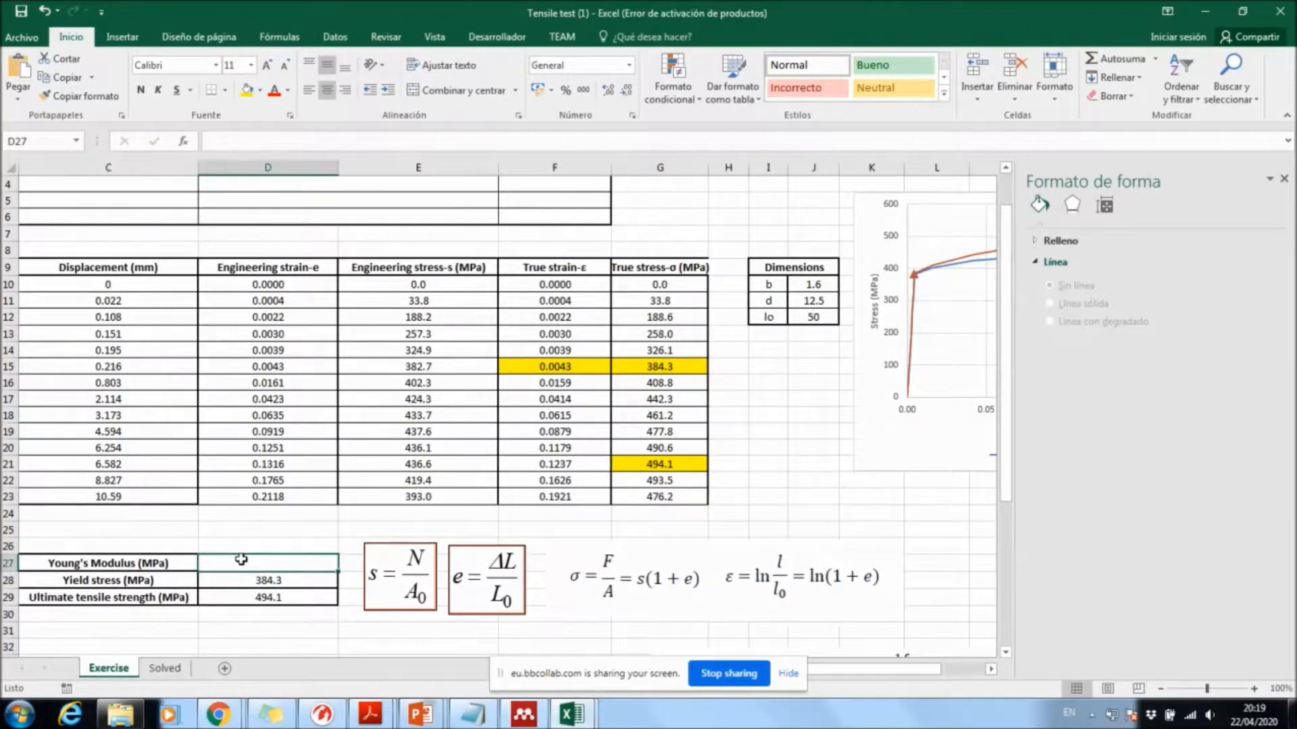
text(=)
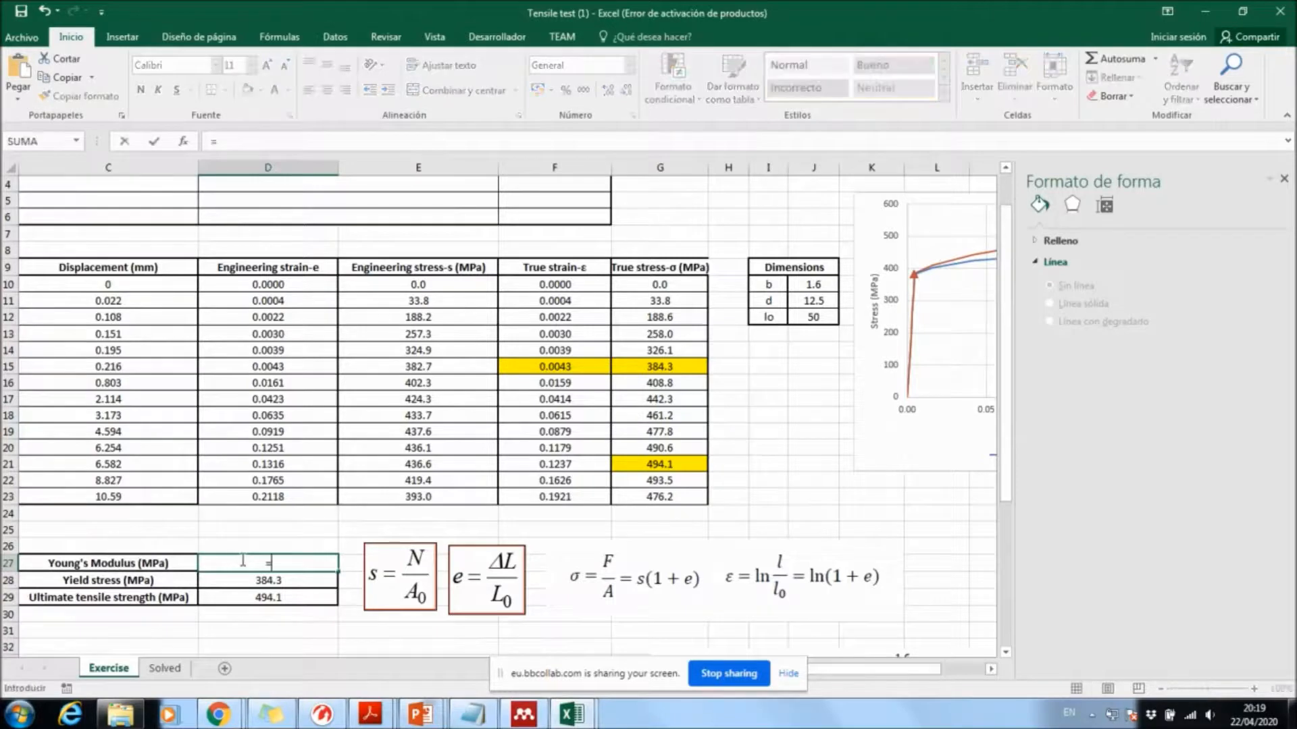
click(677, 367)
text(/)
click(550, 362)
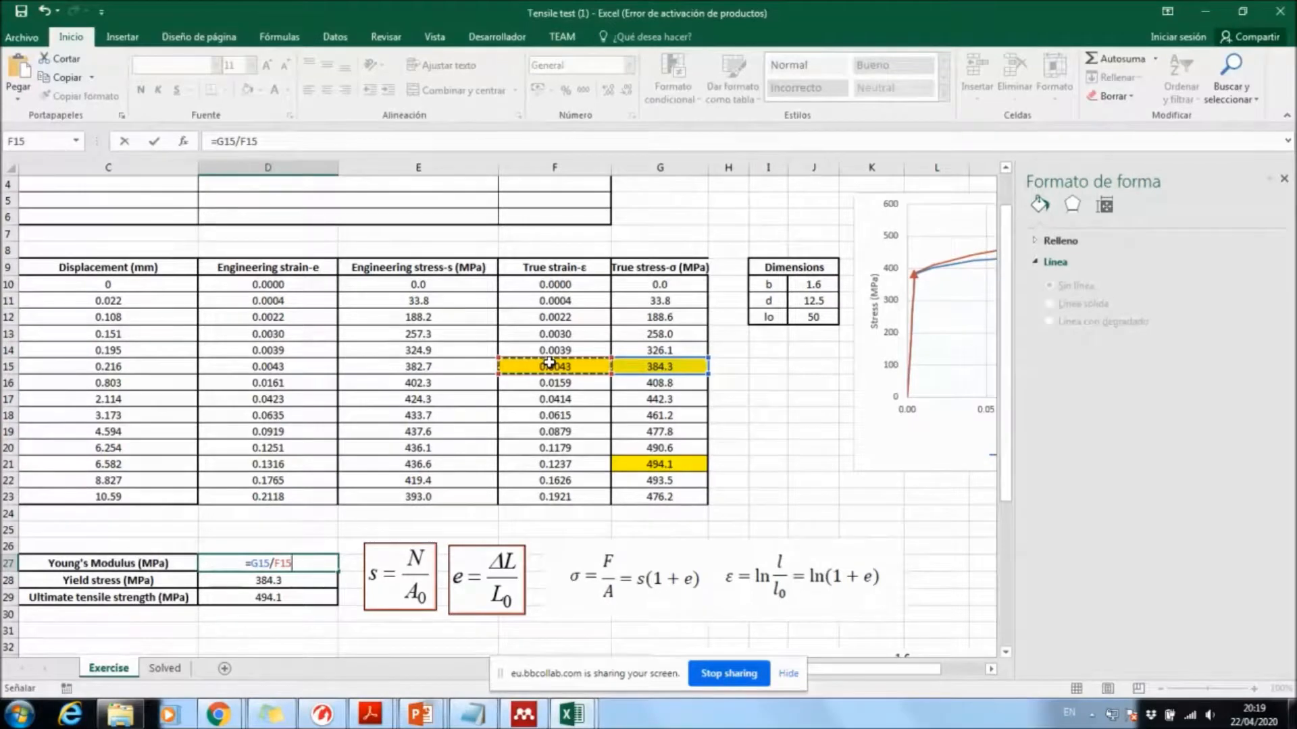
key(Return)
Step: Format the Young's modulus result in D27 to show no decimals
key(Up)
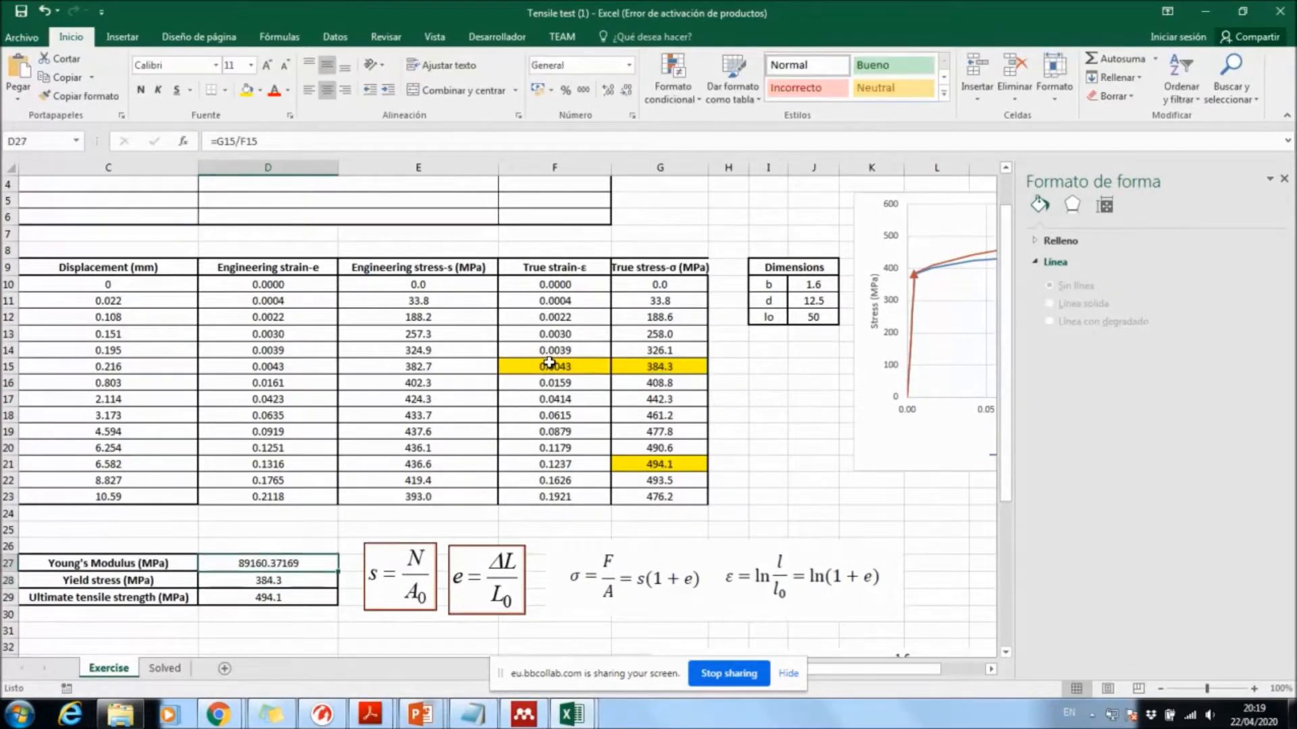
click(628, 91)
click(628, 92)
click(628, 92)
click(628, 92)
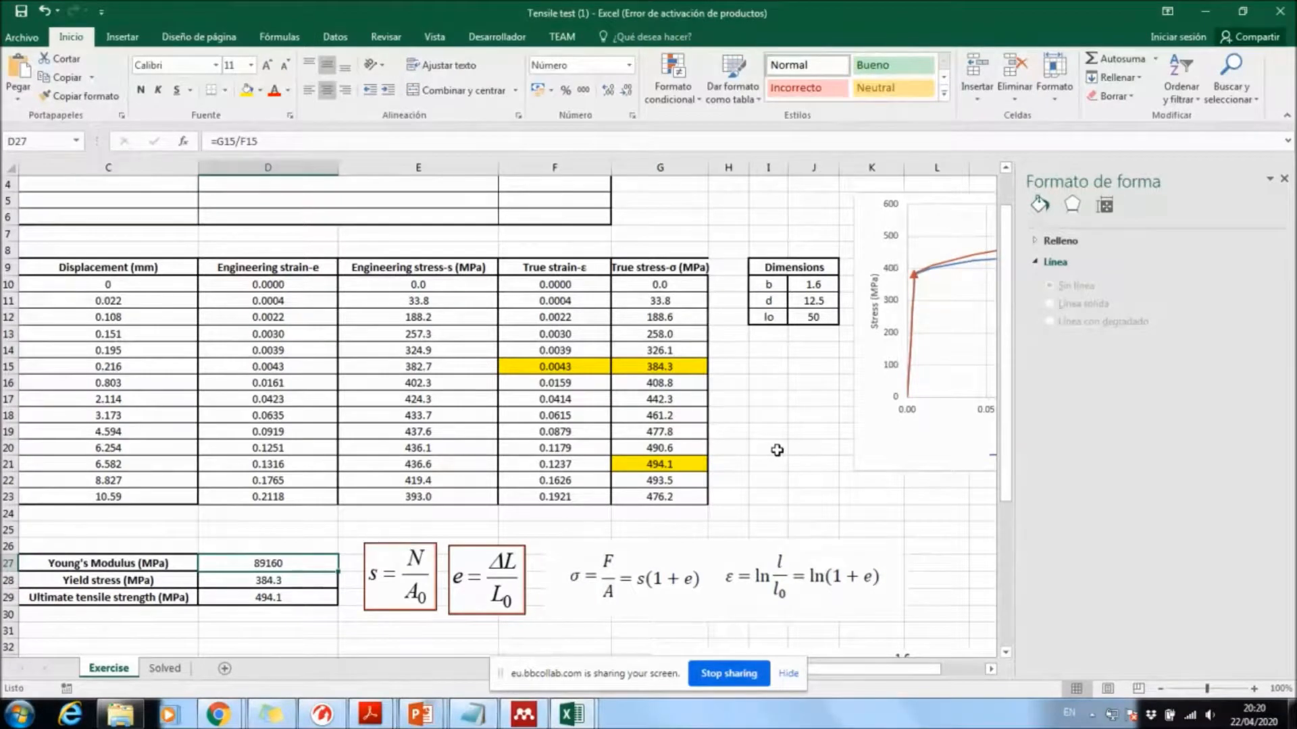
Step: Enter the note "(89.1 Gpa)" in D26 above the Young's modulus value and close the shape formatting pane
key(Up)
text((89)
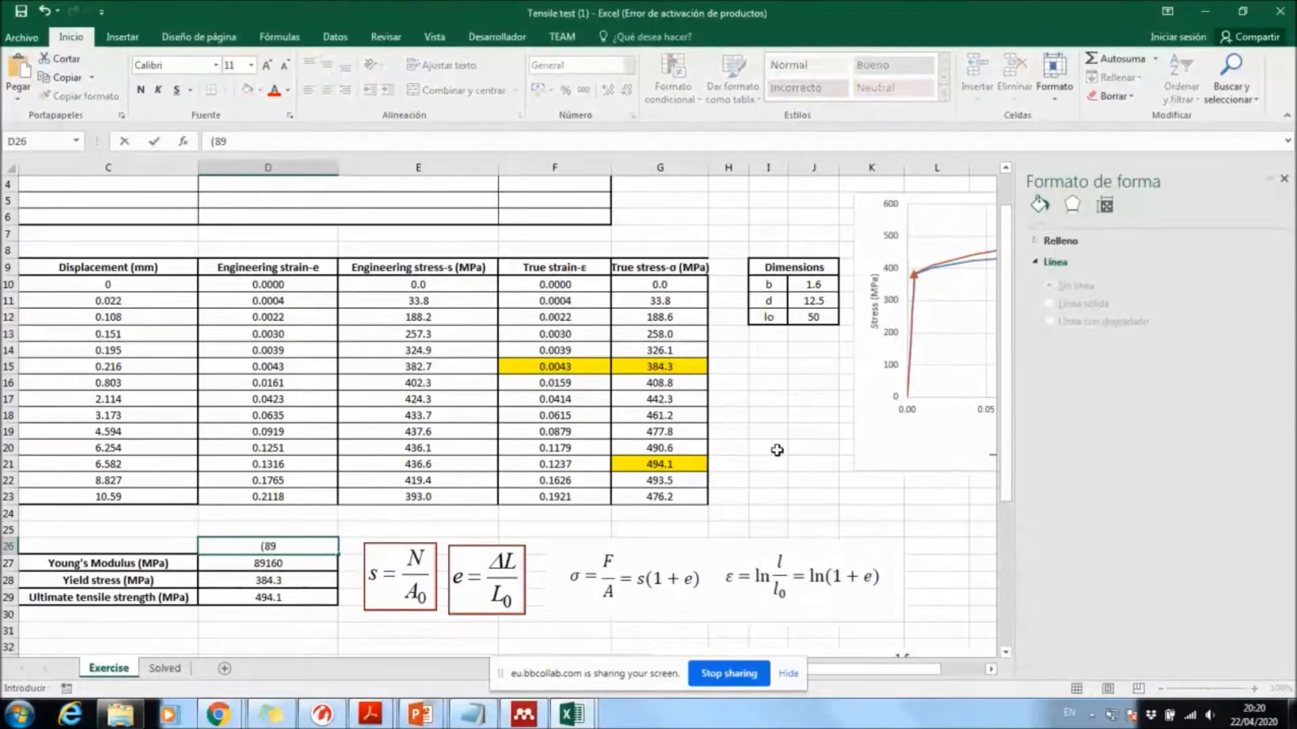
text(.1))
key(Left)
text(Gpa)
key(ctrl+Return)
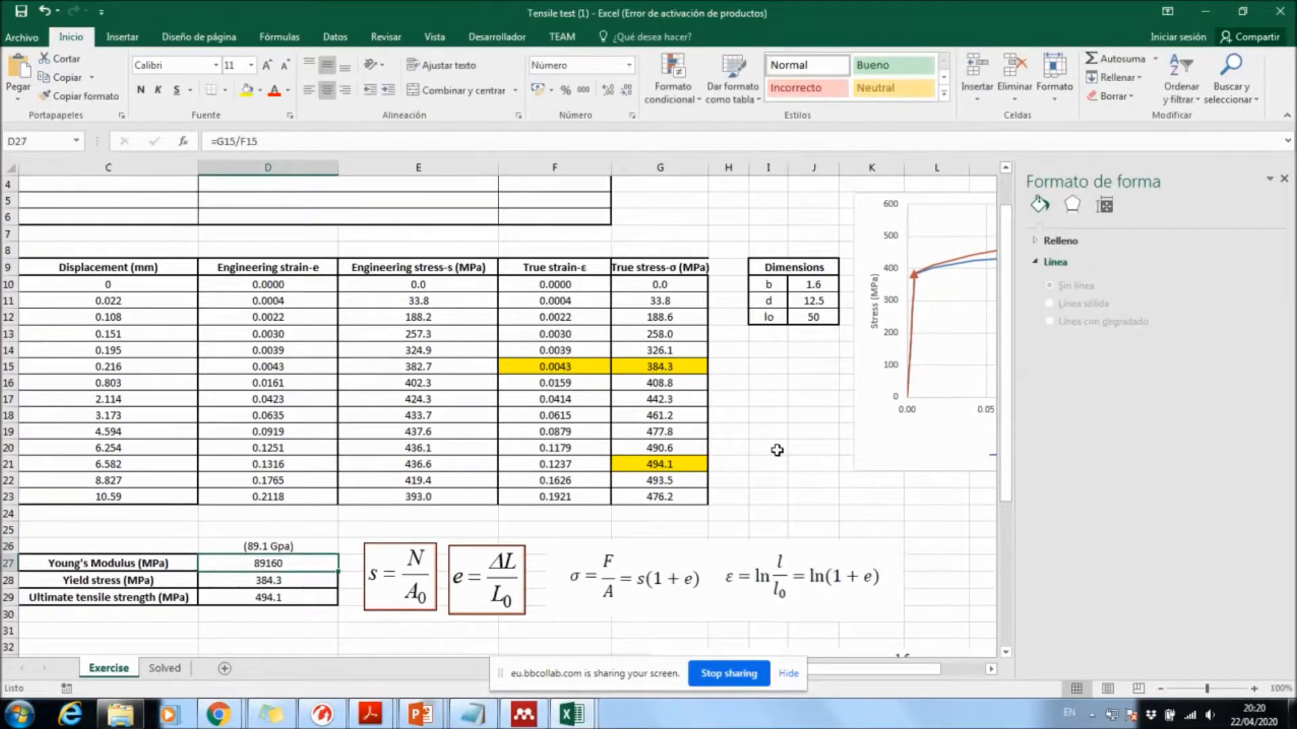
key(Down)
click(1283, 179)
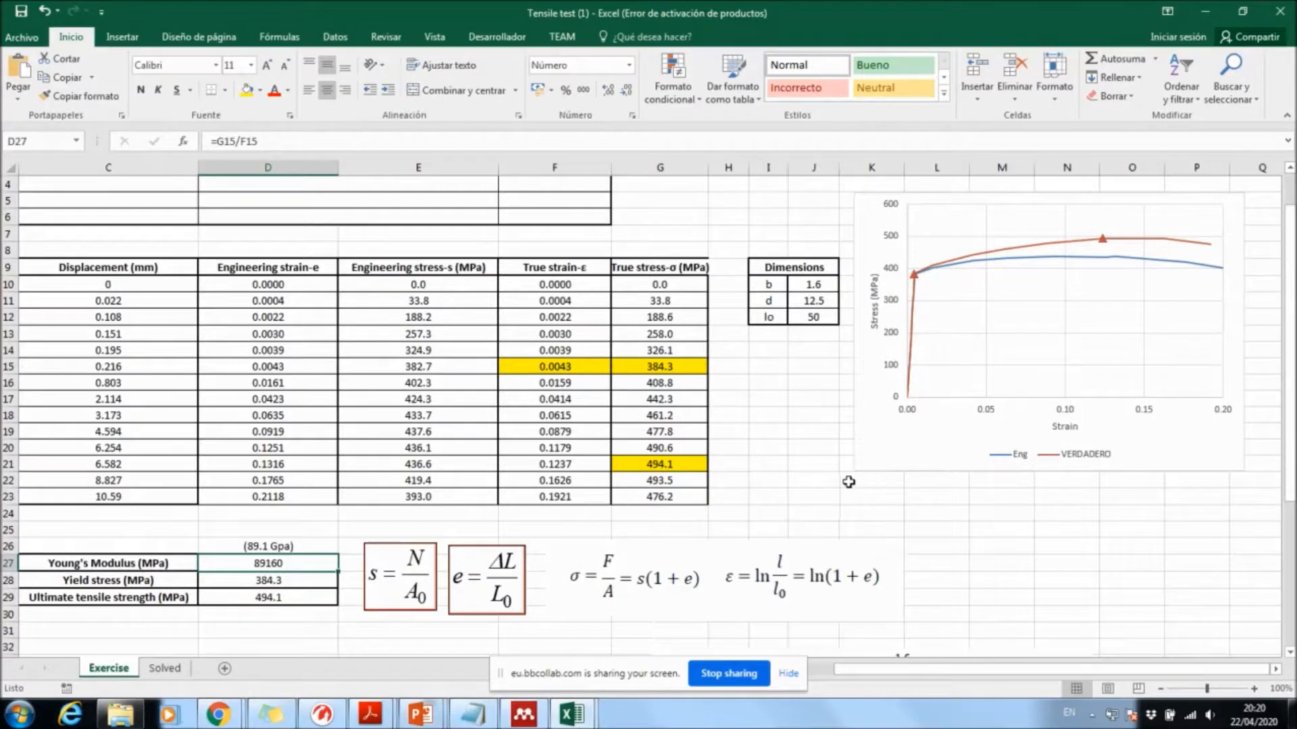
Step: Set the maximum of the chart's strain axis to 0.02 after trying 0.05, and close the axis formatting pane
mouse_move(828, 481)
mouse_down()
mouse_move(1252, 485)
mouse_move(810, 482)
mouse_up()
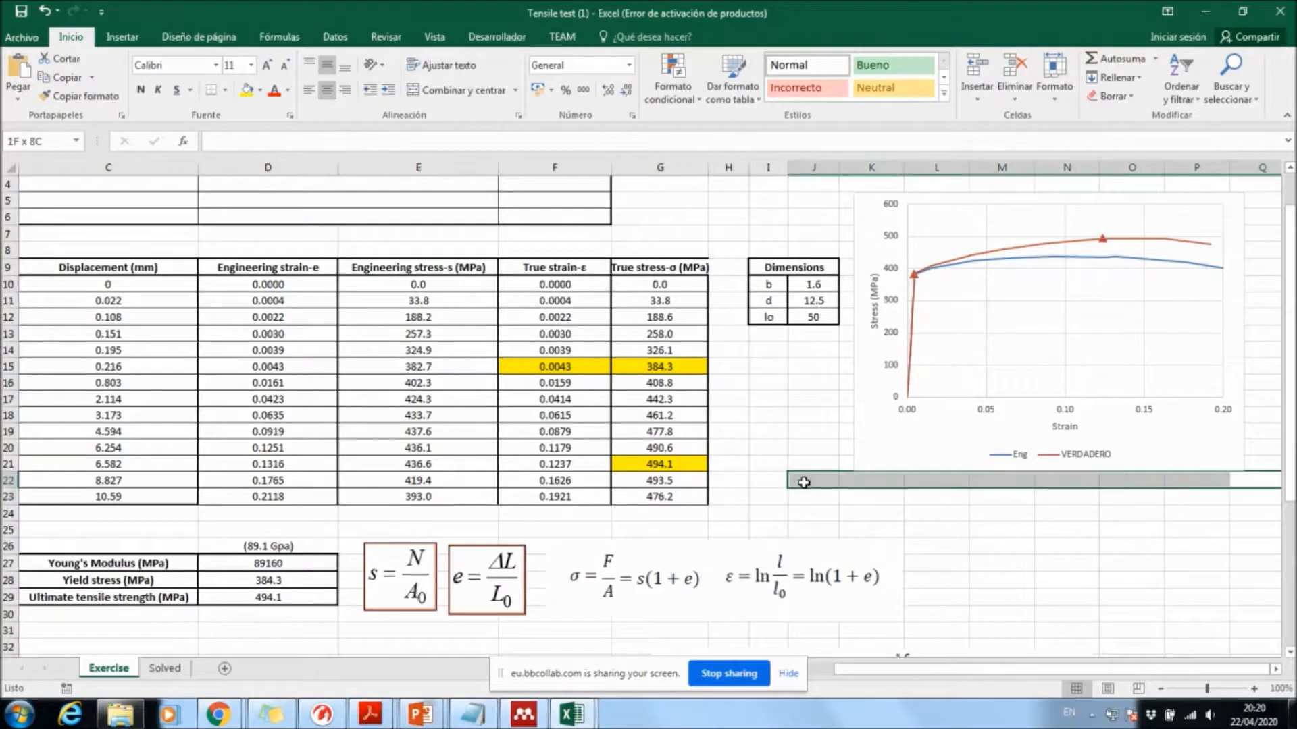
double_click(947, 408)
click(1170, 329)
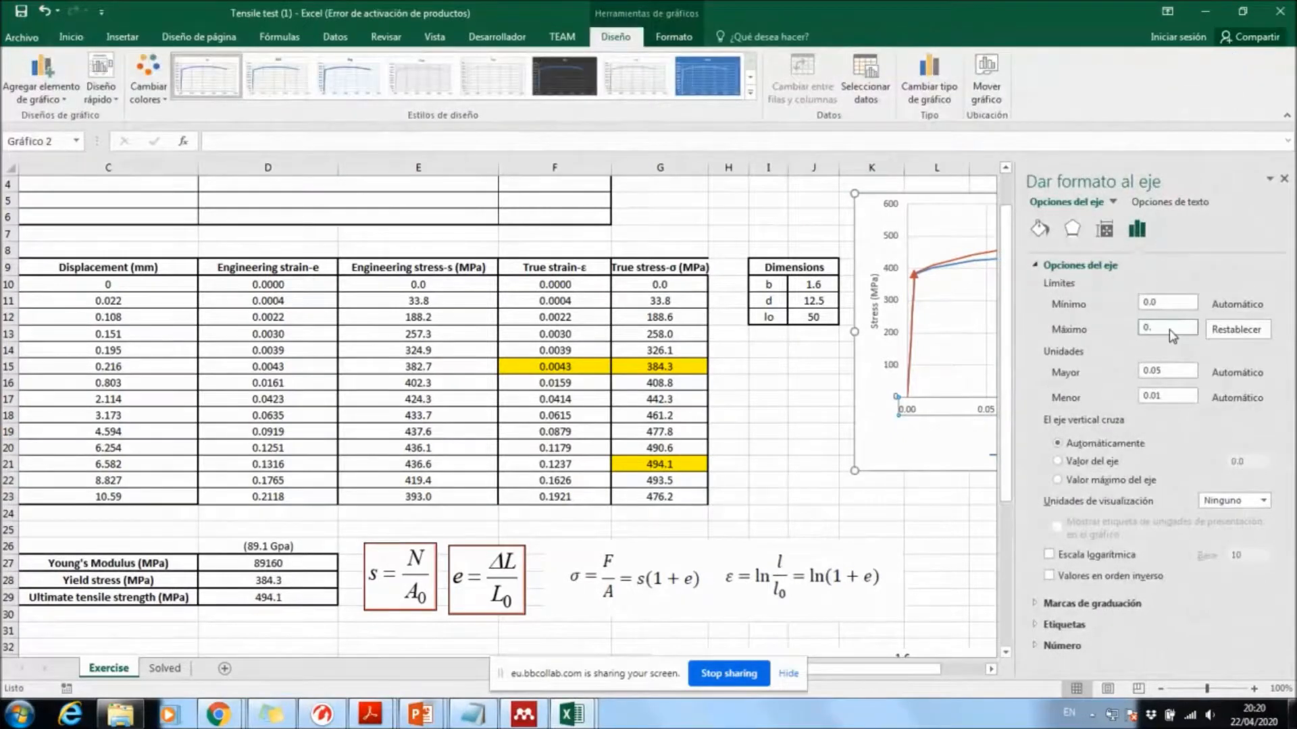
key(Return)
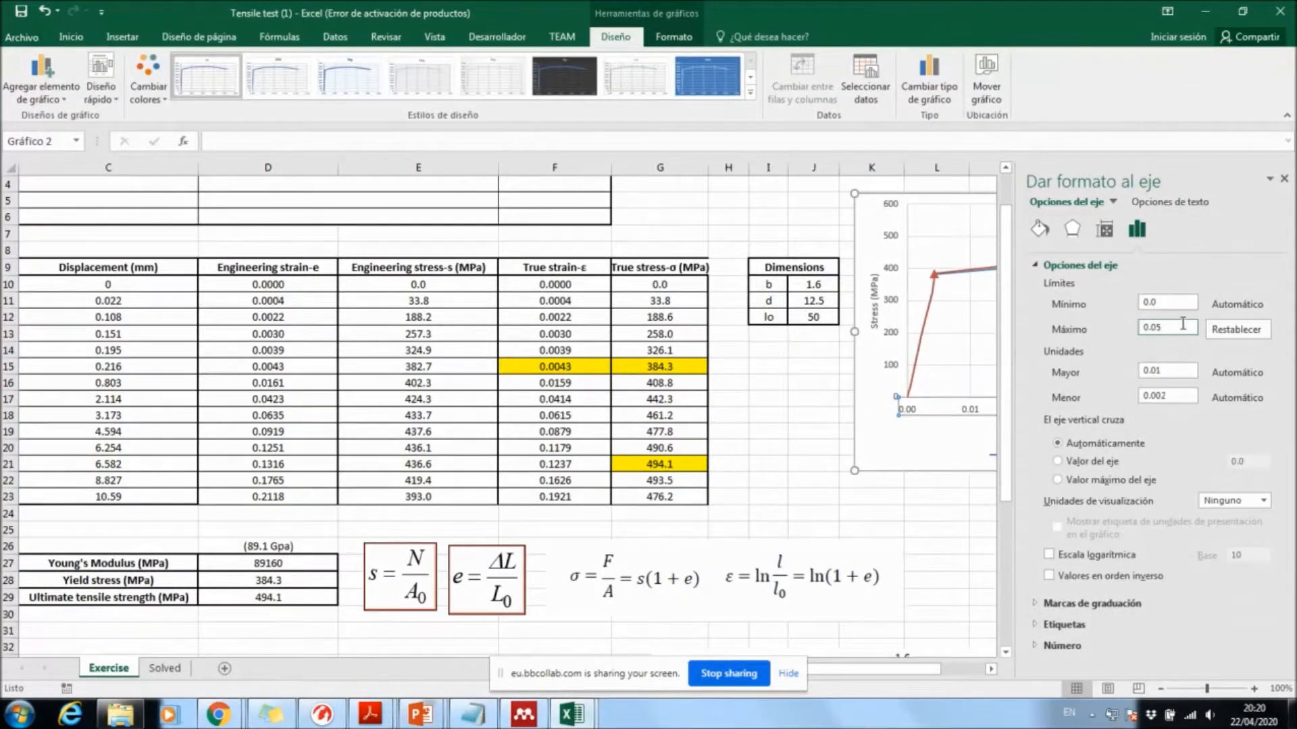
key(BackSpace)
text(2)
key(Return)
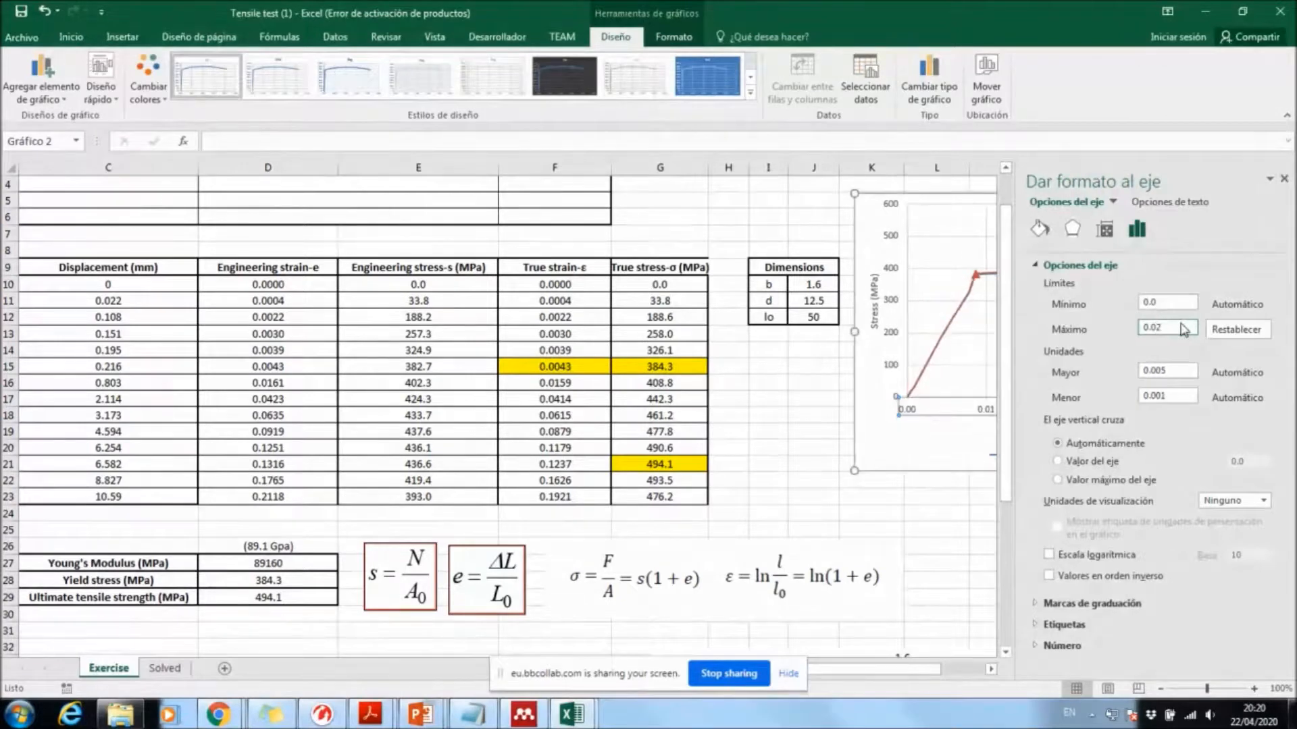
click(1283, 180)
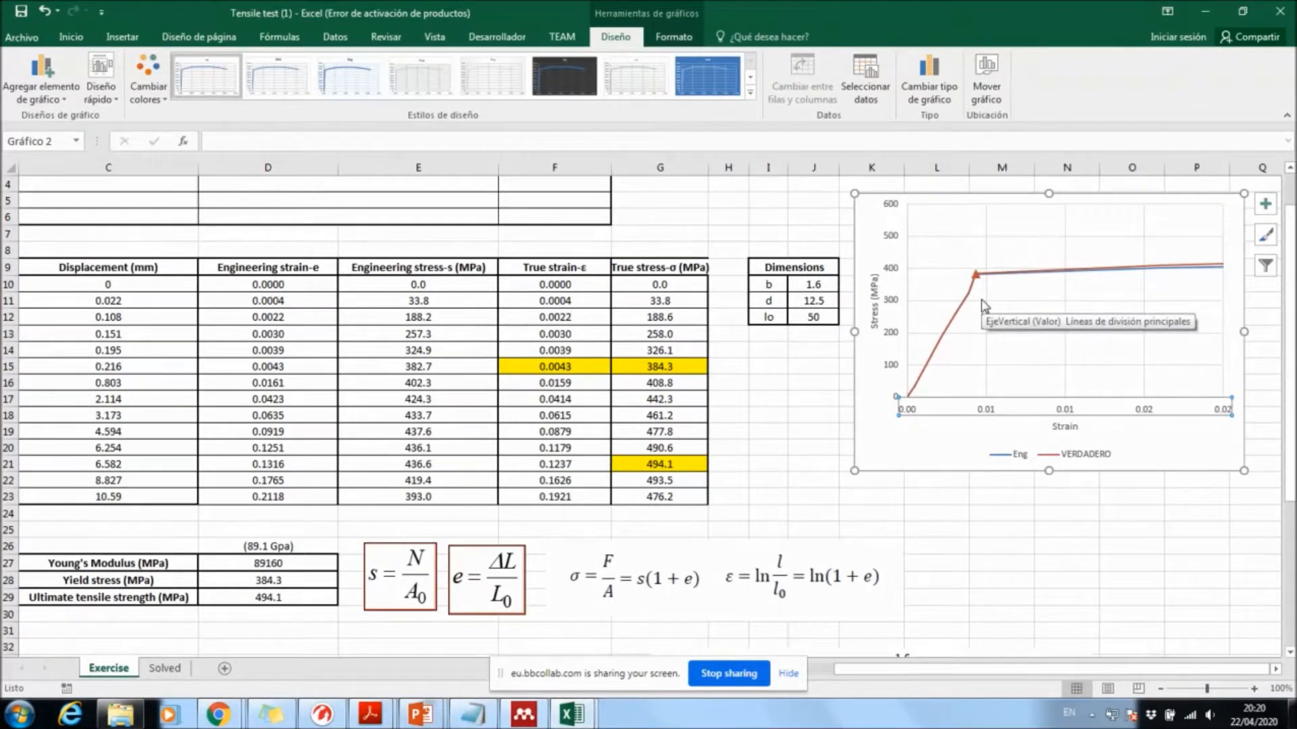
Step: Inspect the data points of the VERDADERO curve in the elastic region of the chart
click(917, 385)
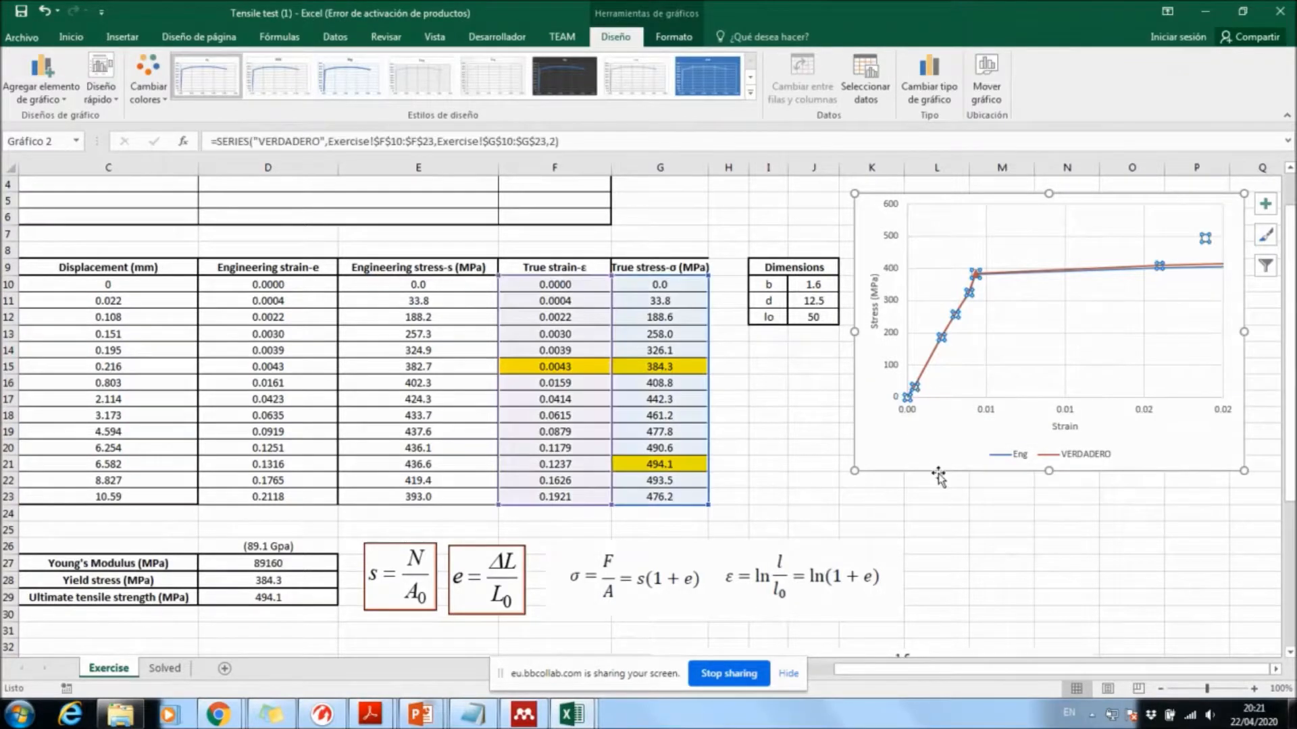
click(956, 507)
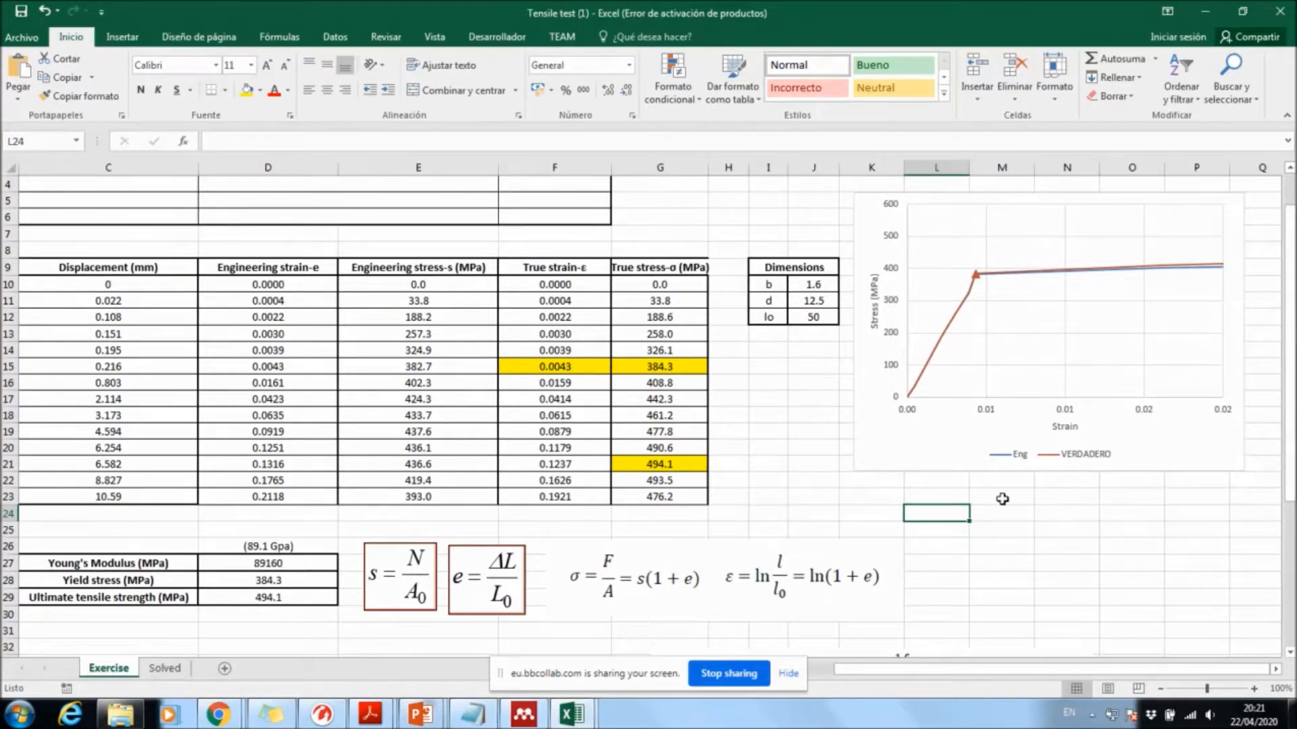
click(876, 480)
drag(910, 485, 1238, 482)
click(1238, 481)
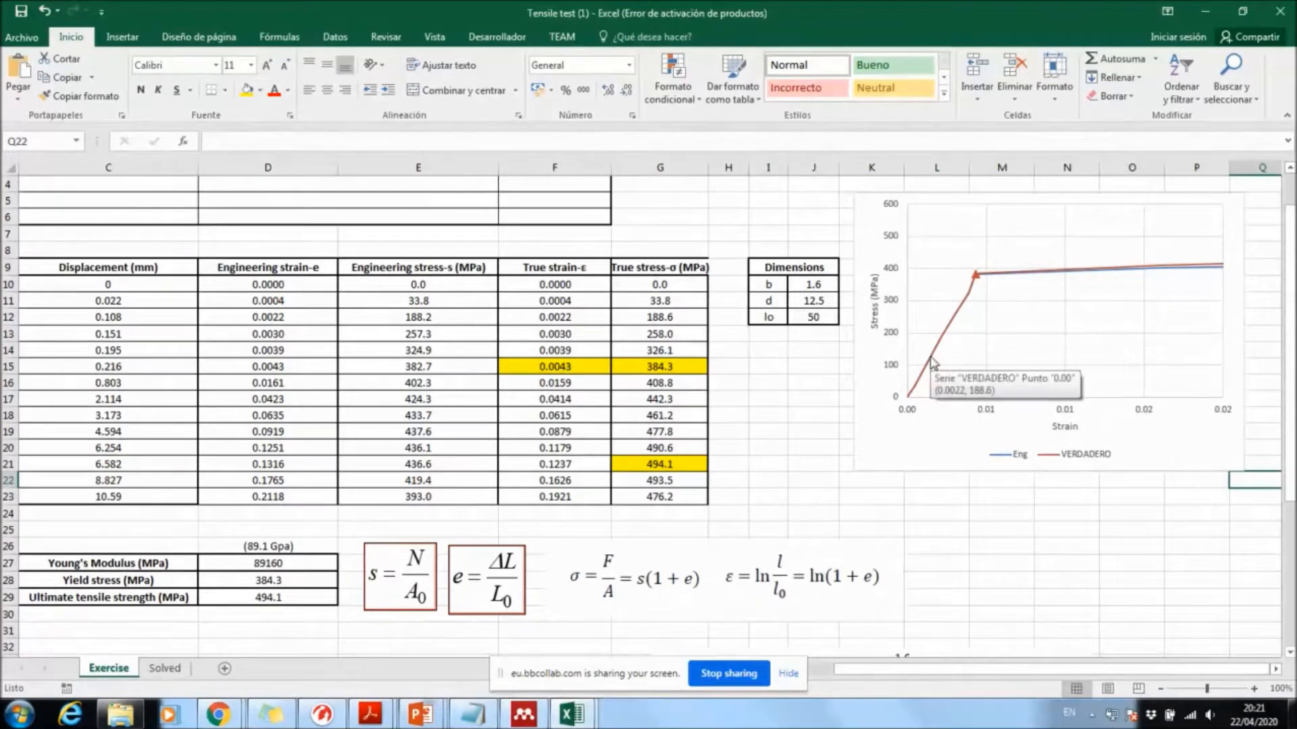
Step: Start a new data series in the stress-strain chart and name it Linear_region
click(926, 440)
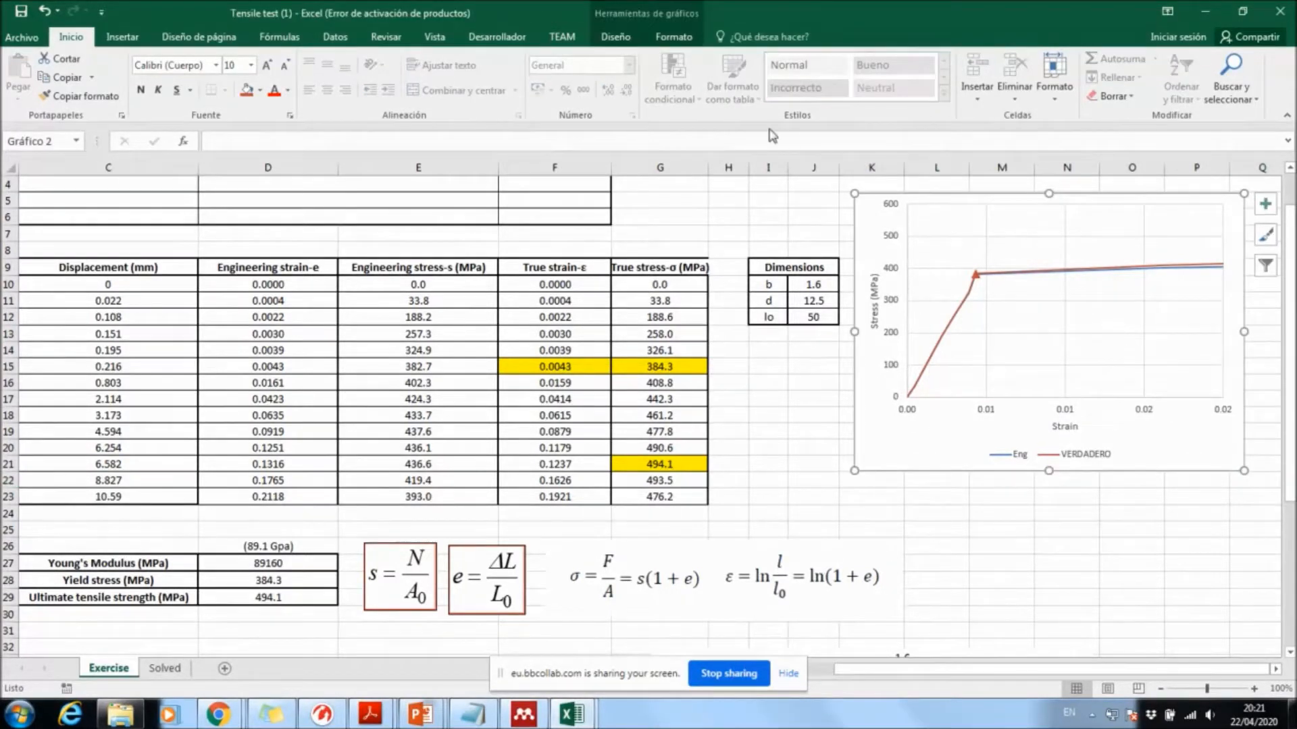
click(615, 36)
click(867, 76)
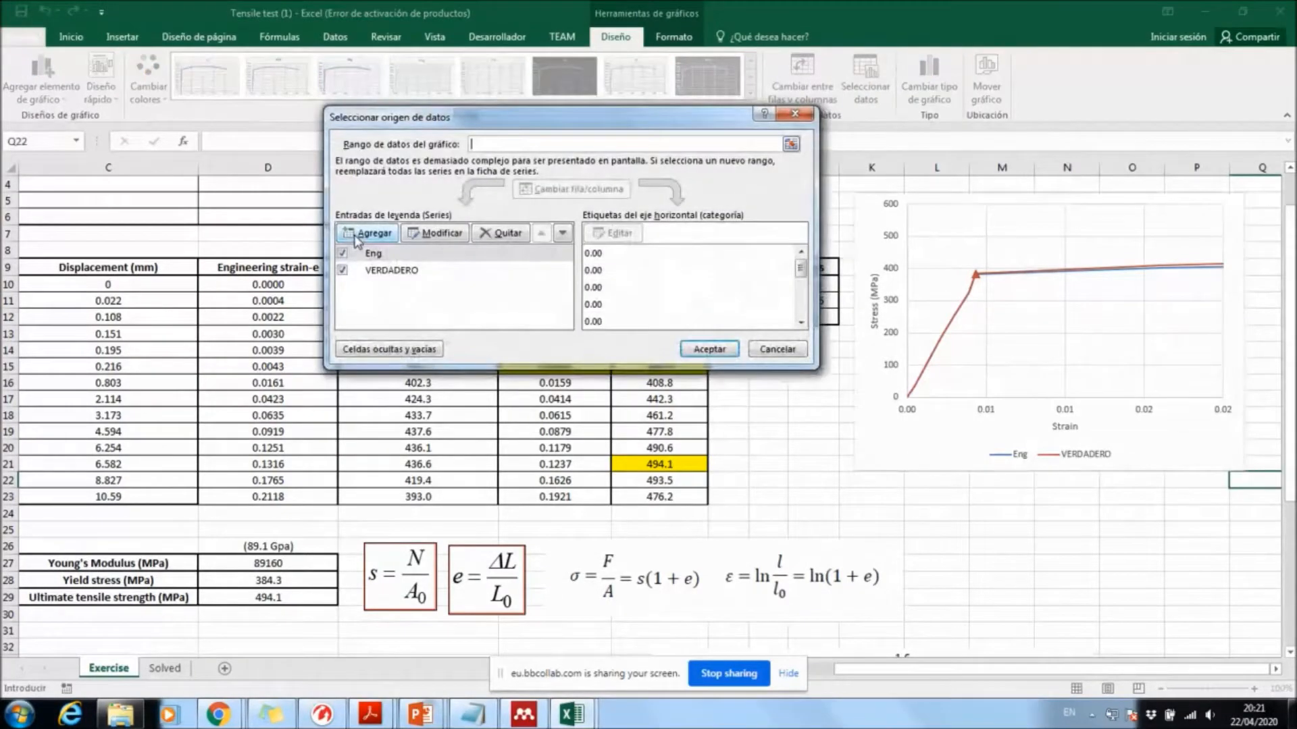
click(365, 233)
text(Linear_region)
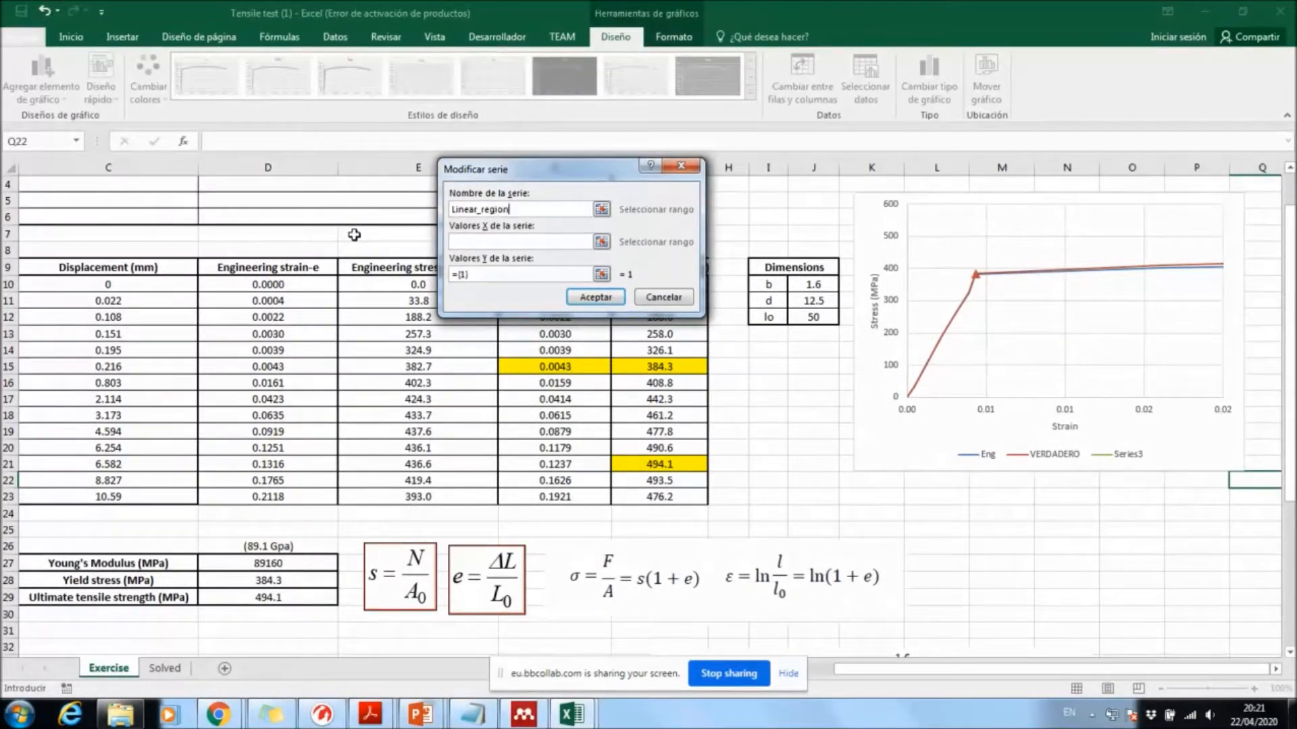
Step: Assign true strain F10:F15 as X values and true stress G10:G15 as Y values of the Linear_region series
click(601, 243)
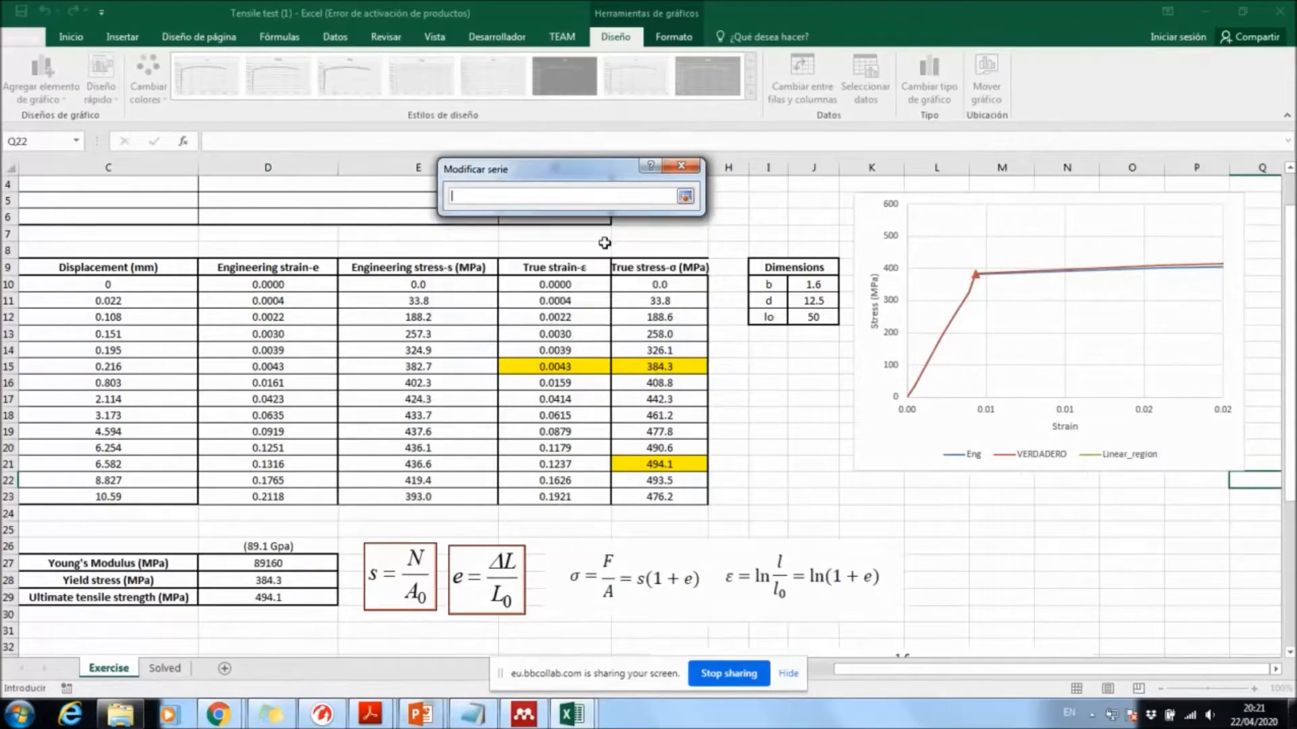
drag(591, 284, 586, 365)
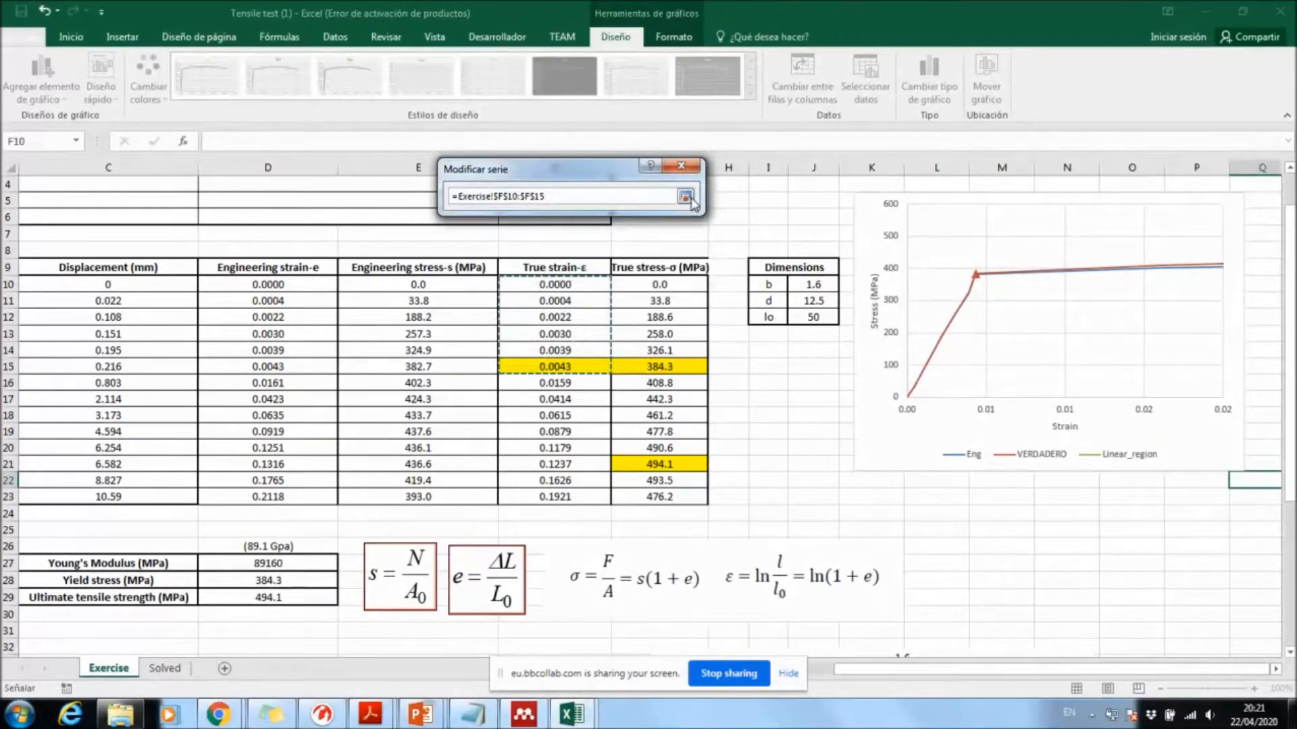
drag(586, 364, 585, 365)
drag(578, 284, 571, 370)
click(685, 196)
click(601, 277)
drag(658, 284, 660, 366)
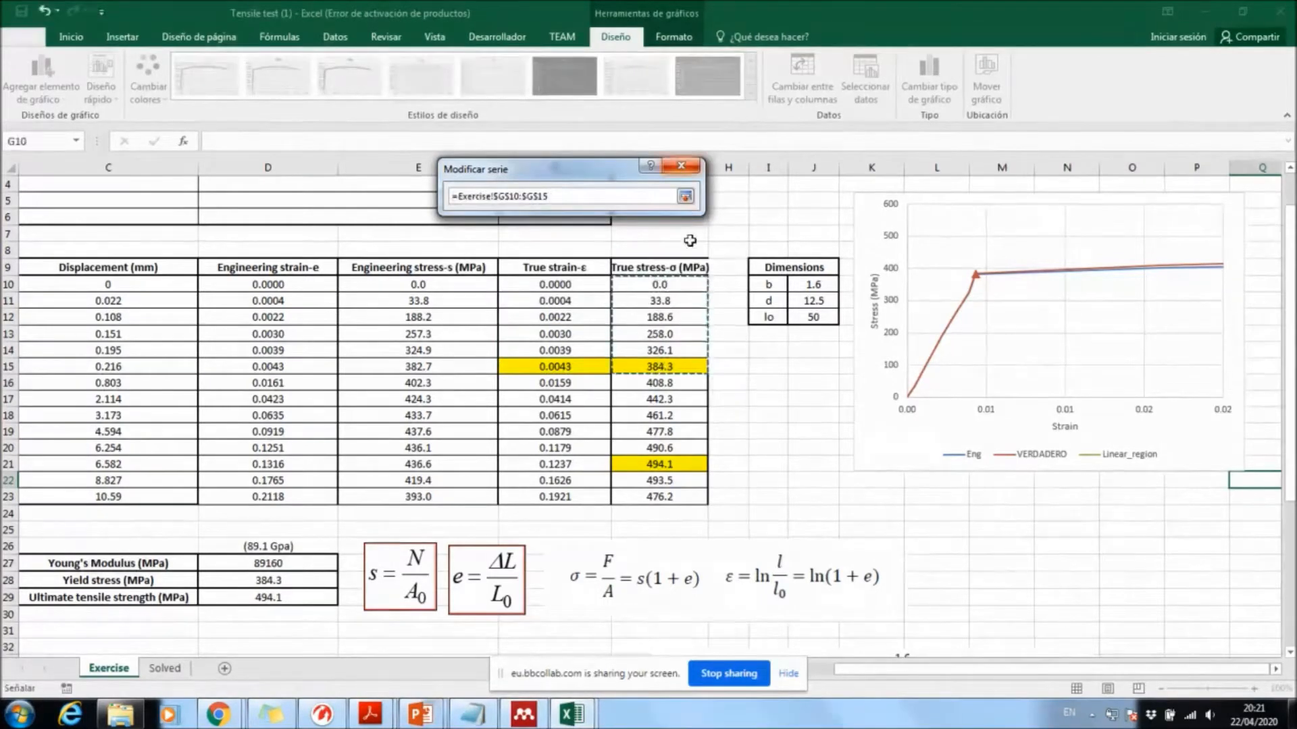
click(686, 196)
click(611, 299)
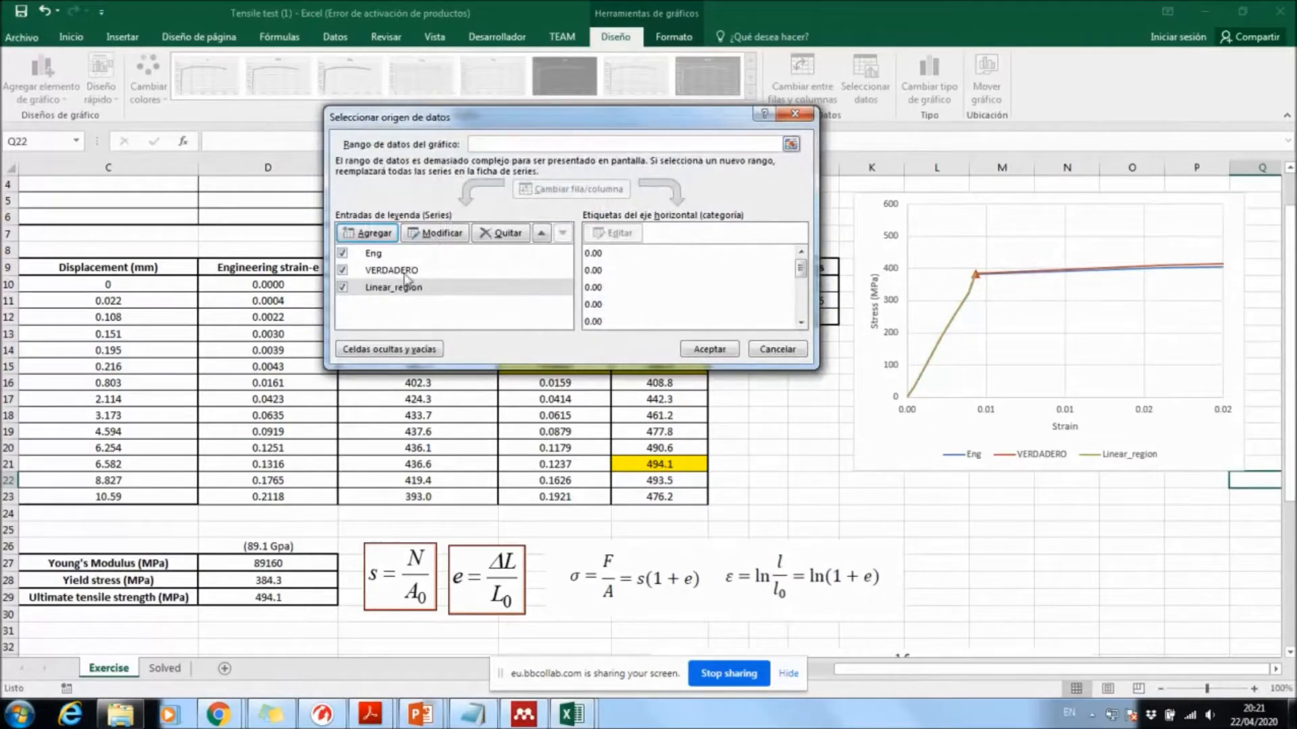
Step: Hide the Eng and VERDADERO series so that the chart plots only Linear_region
click(342, 270)
click(343, 253)
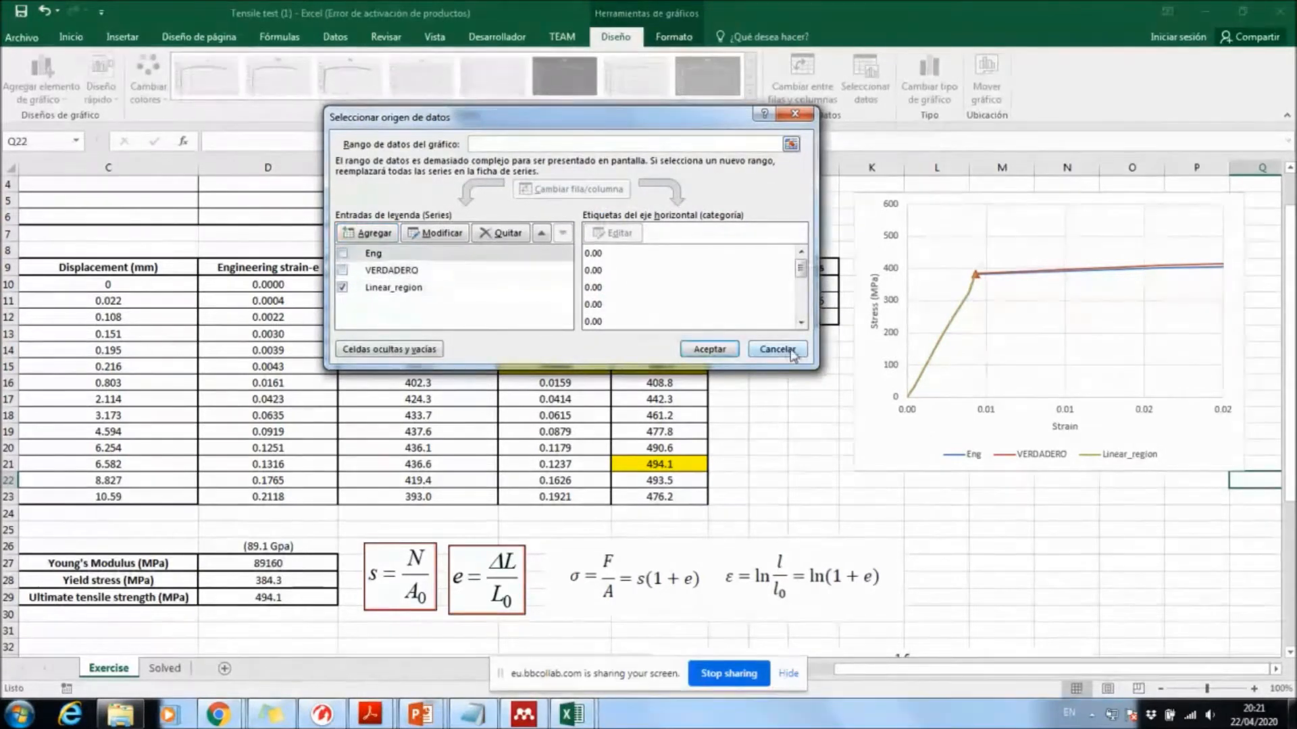
click(712, 348)
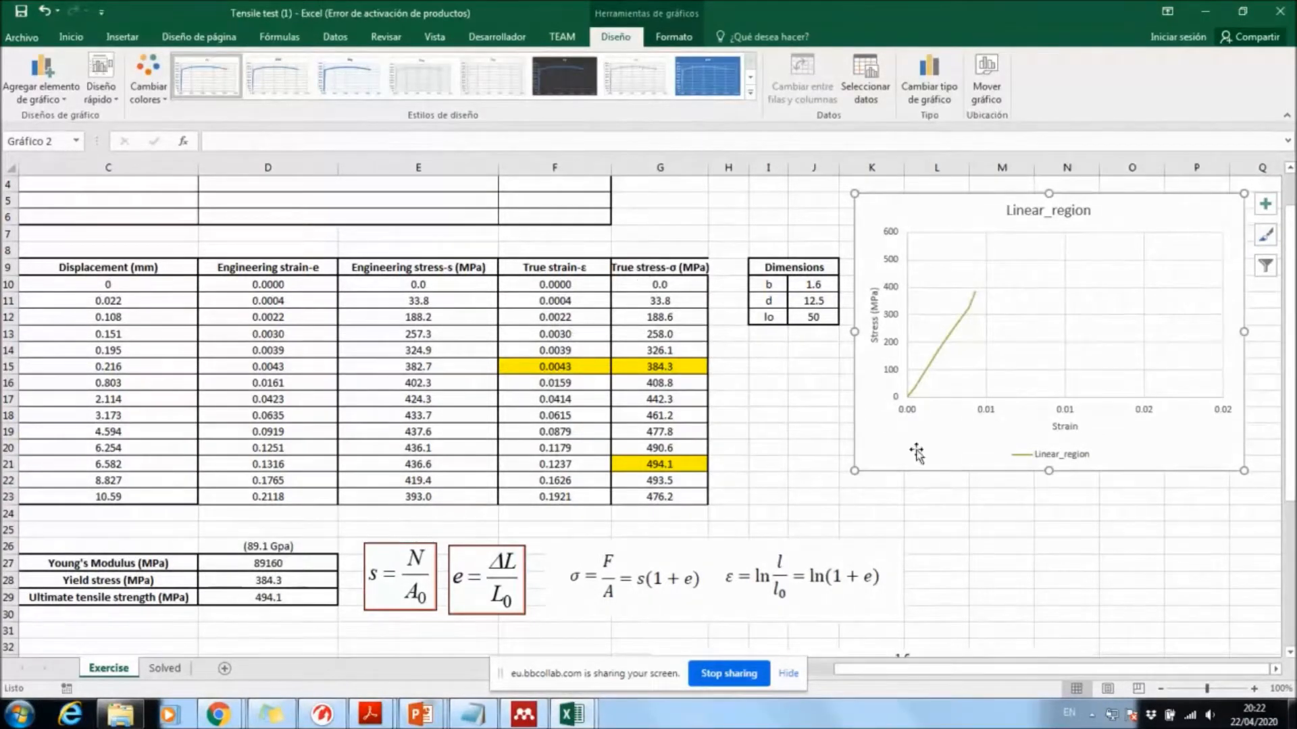
Step: Add a linear trendline to the Linear_region series in the chart
mouse_move(926, 372)
click(930, 368)
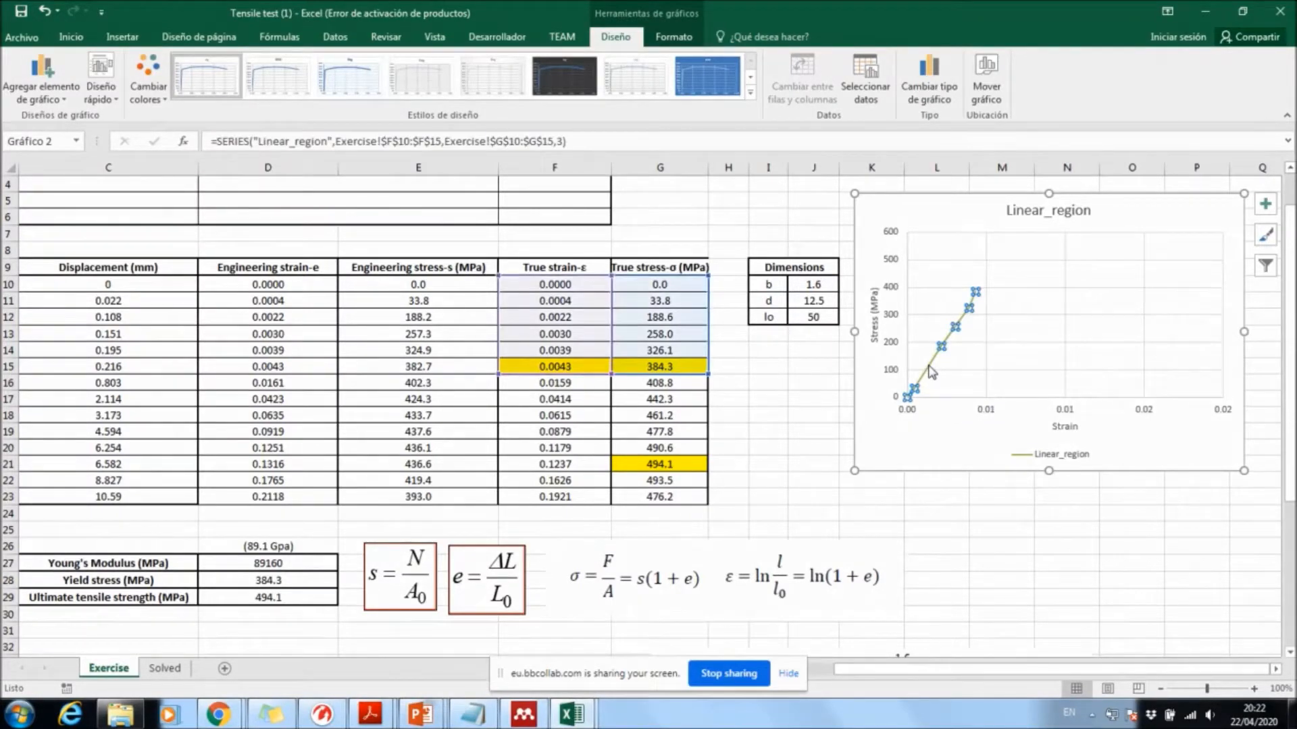
click(1265, 206)
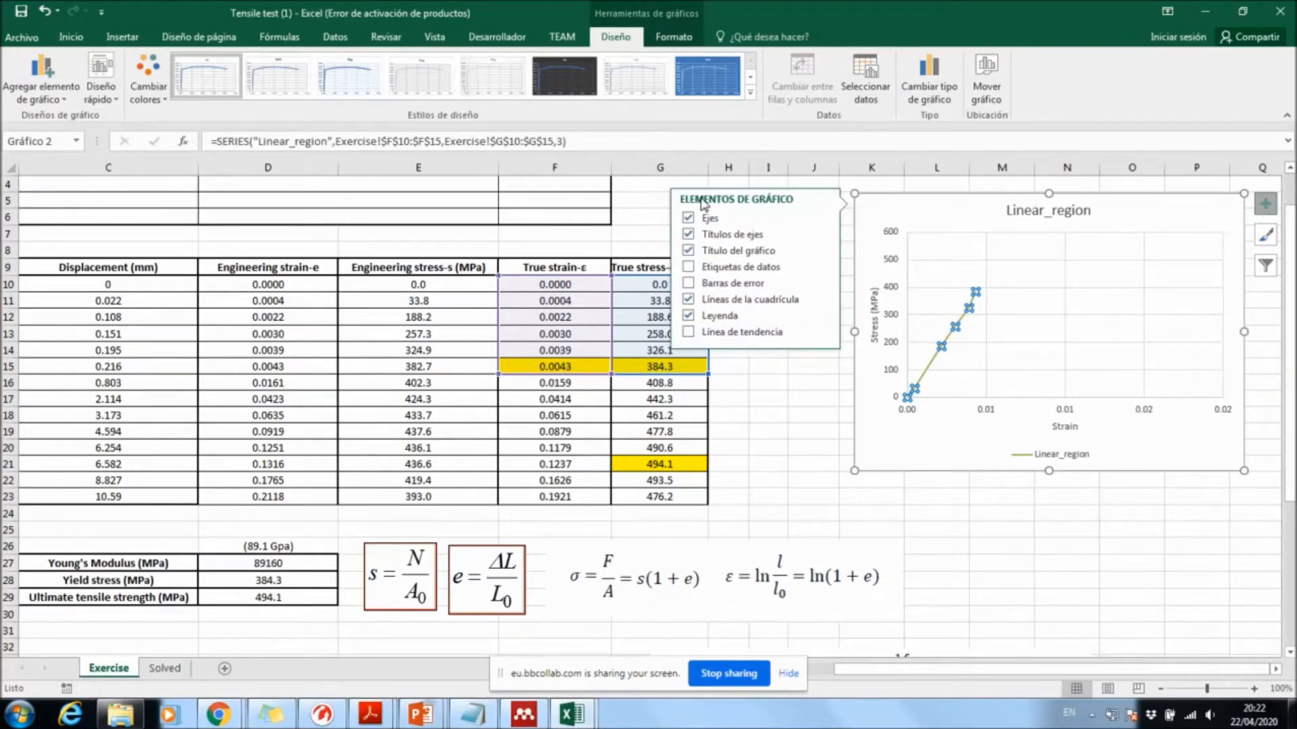
click(690, 334)
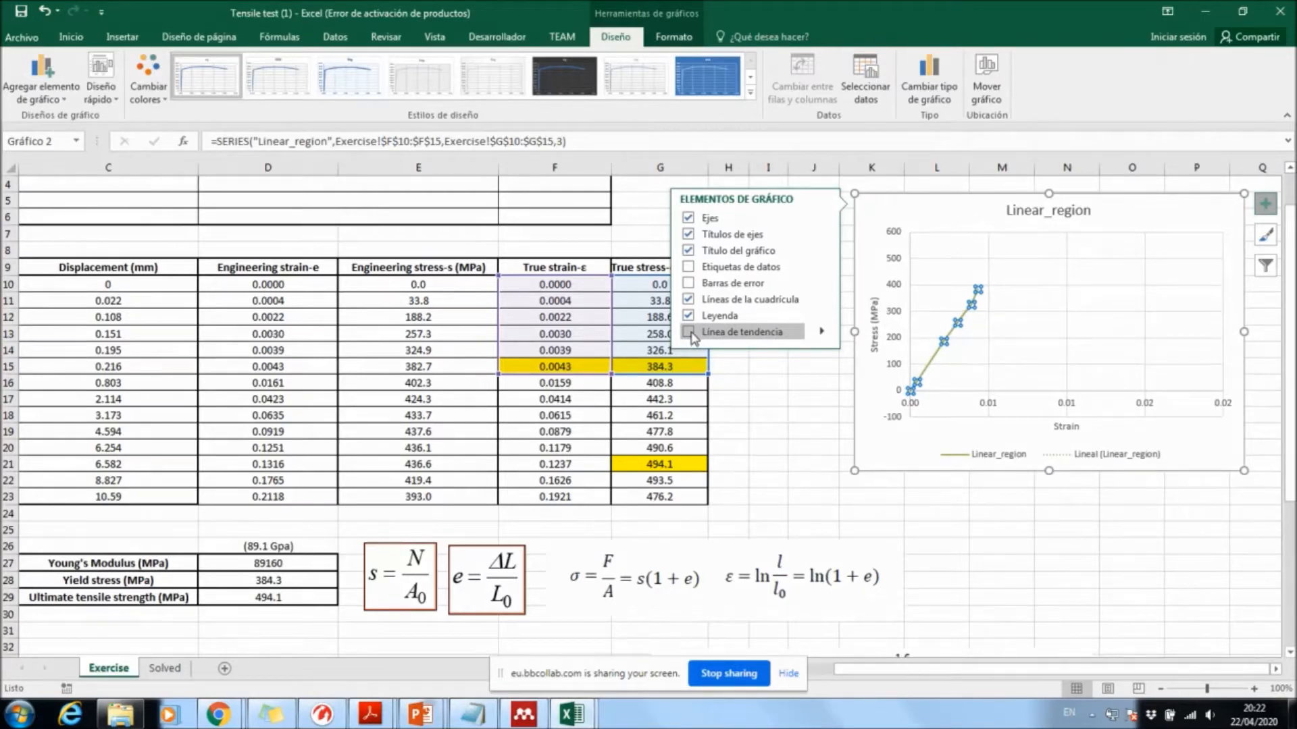
Step: Display the equation of the Linear_region linear trendline on the chart and place its label beside the line
click(822, 332)
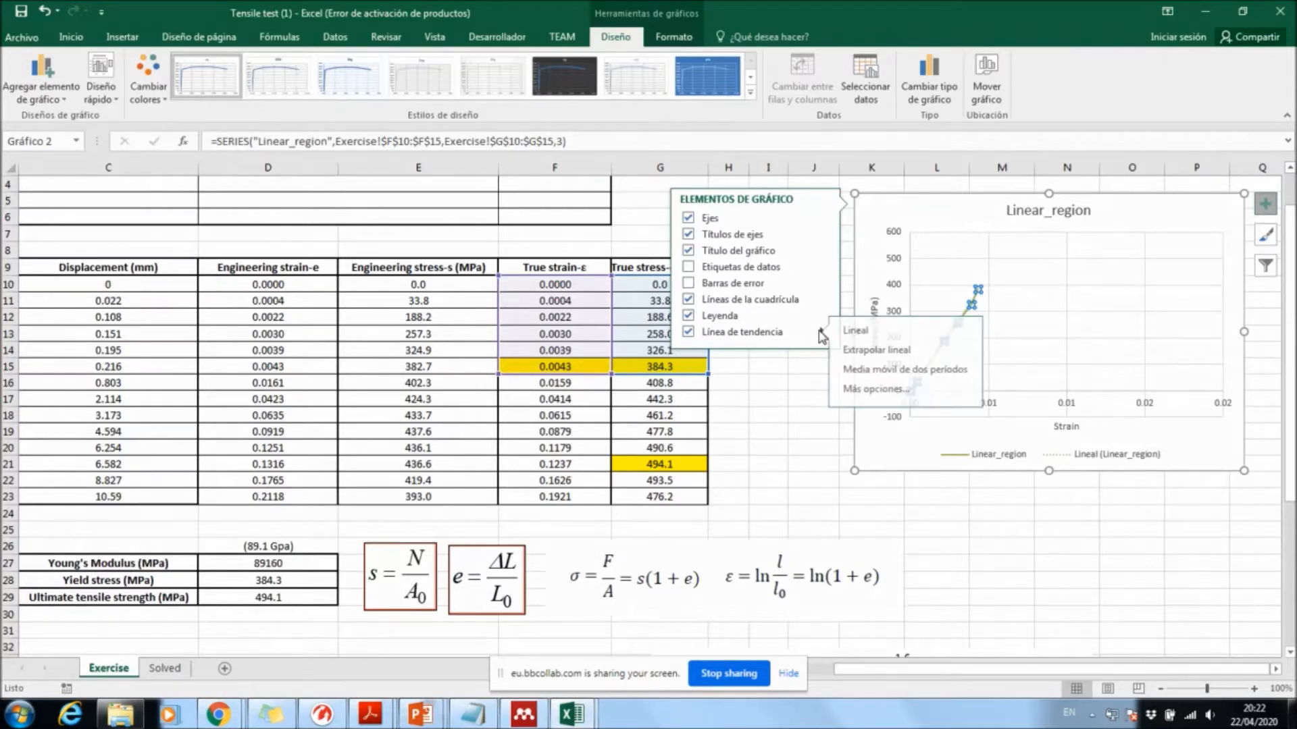
click(882, 389)
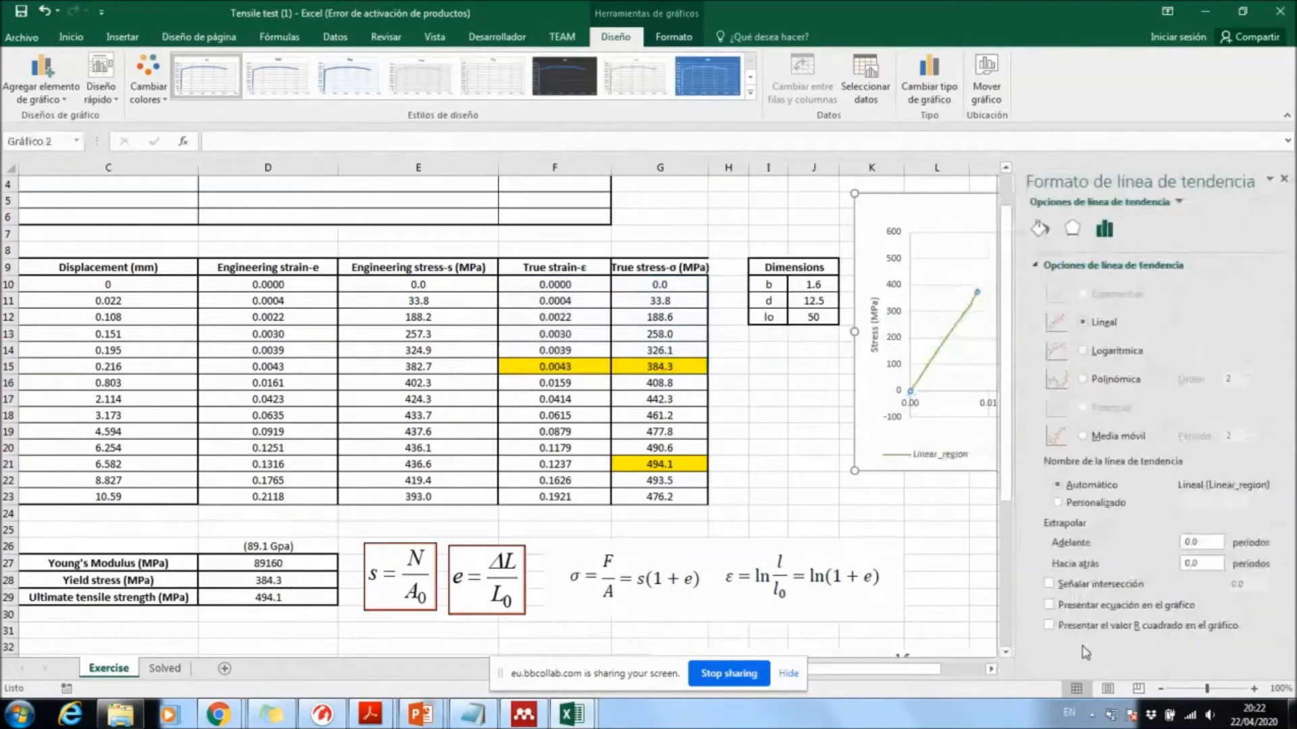
drag(898, 669, 910, 669)
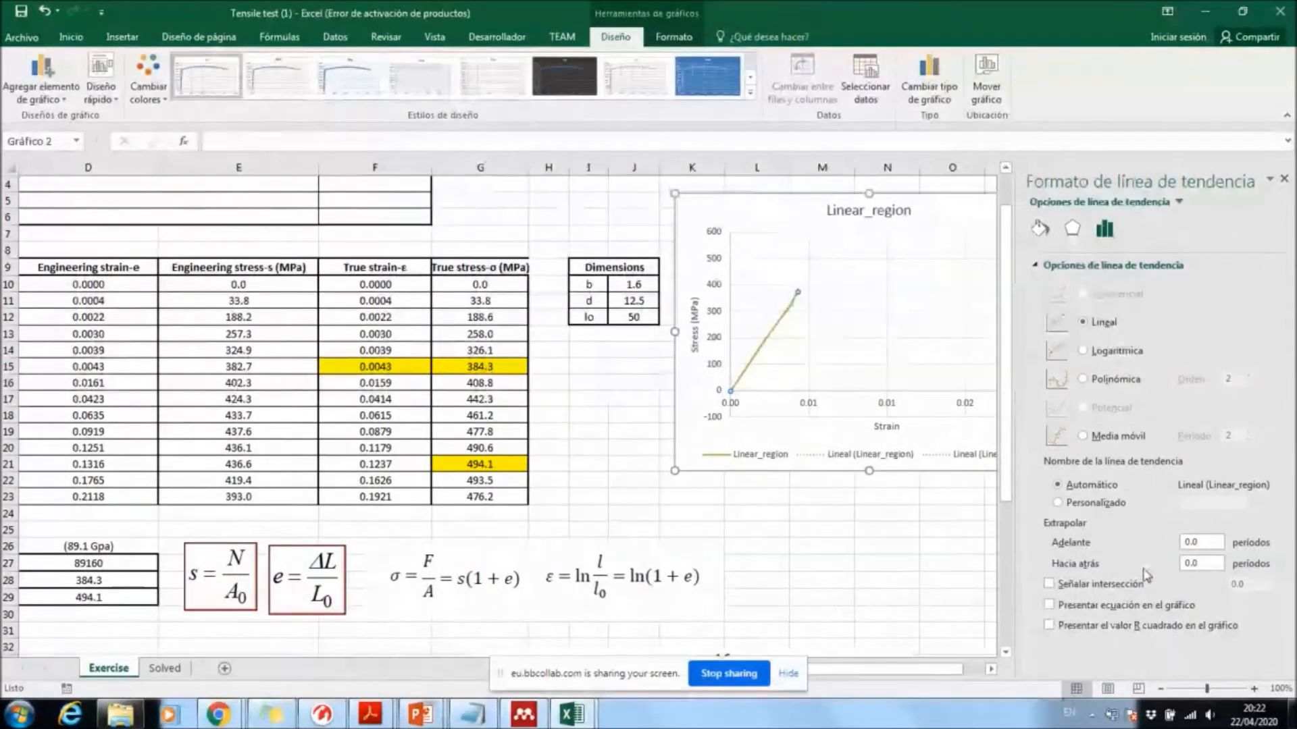
click(1050, 606)
drag(762, 296, 816, 363)
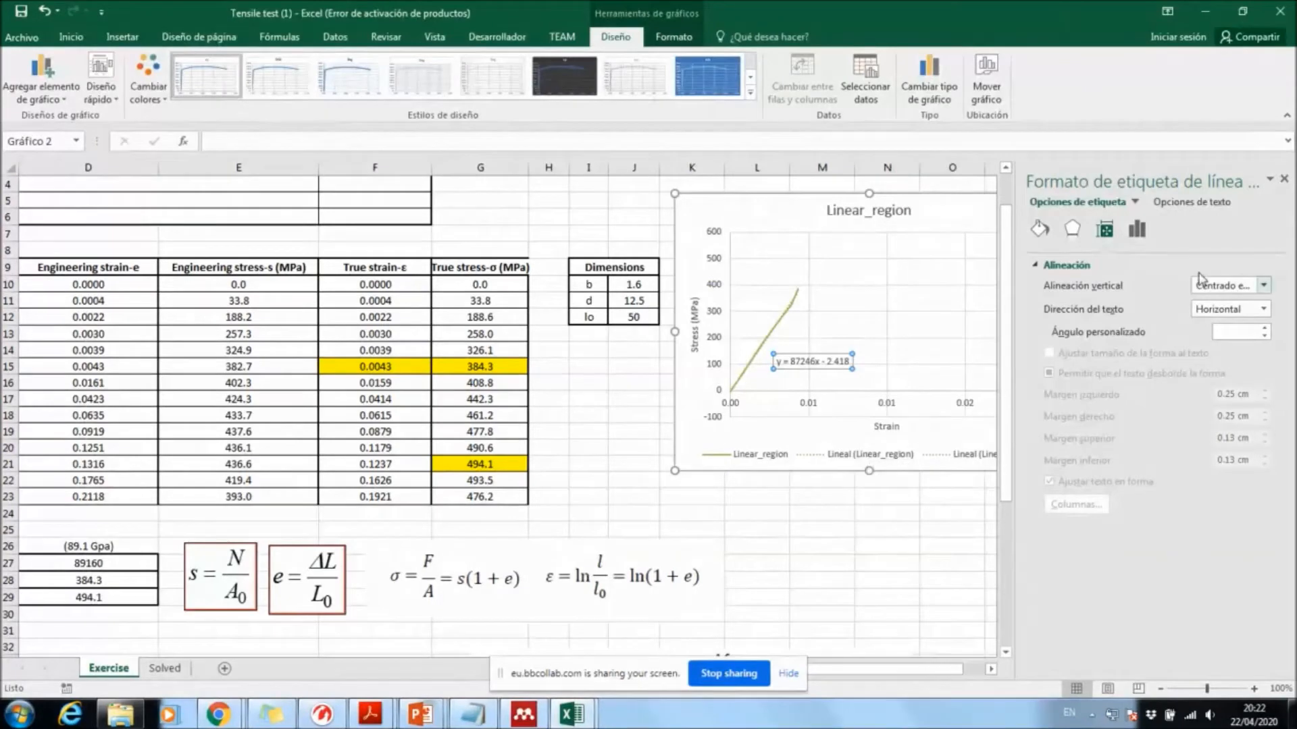
click(1283, 179)
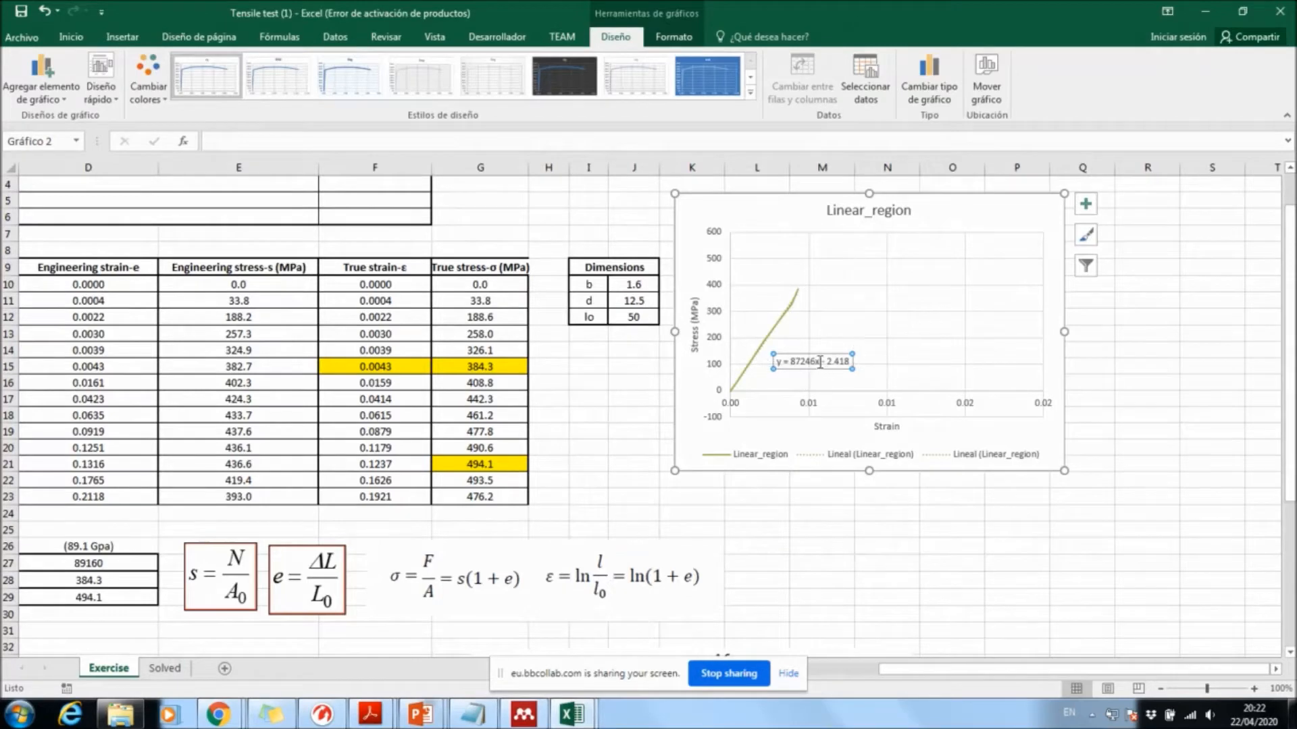
Step: Replace the Young's Modulus formula in D27 with the trendline slope, 87246
drag(818, 361, 790, 362)
click(792, 361)
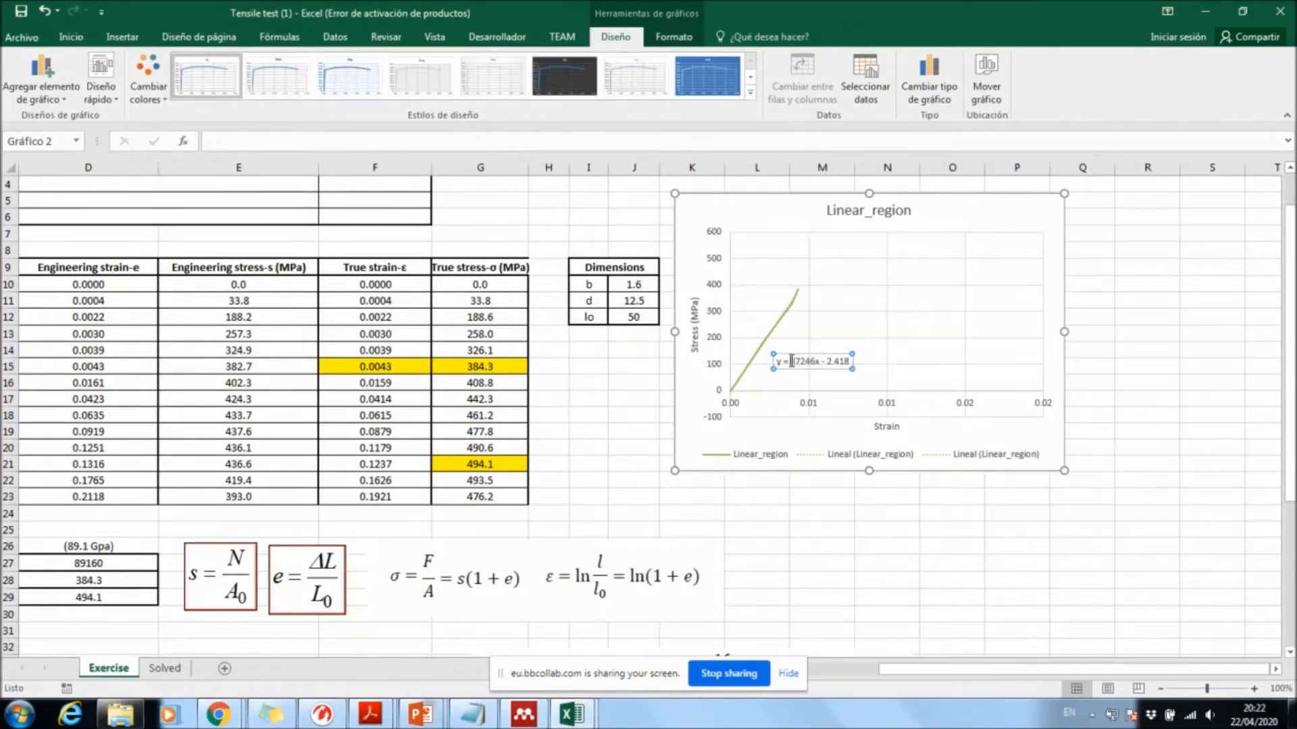
click(90, 564)
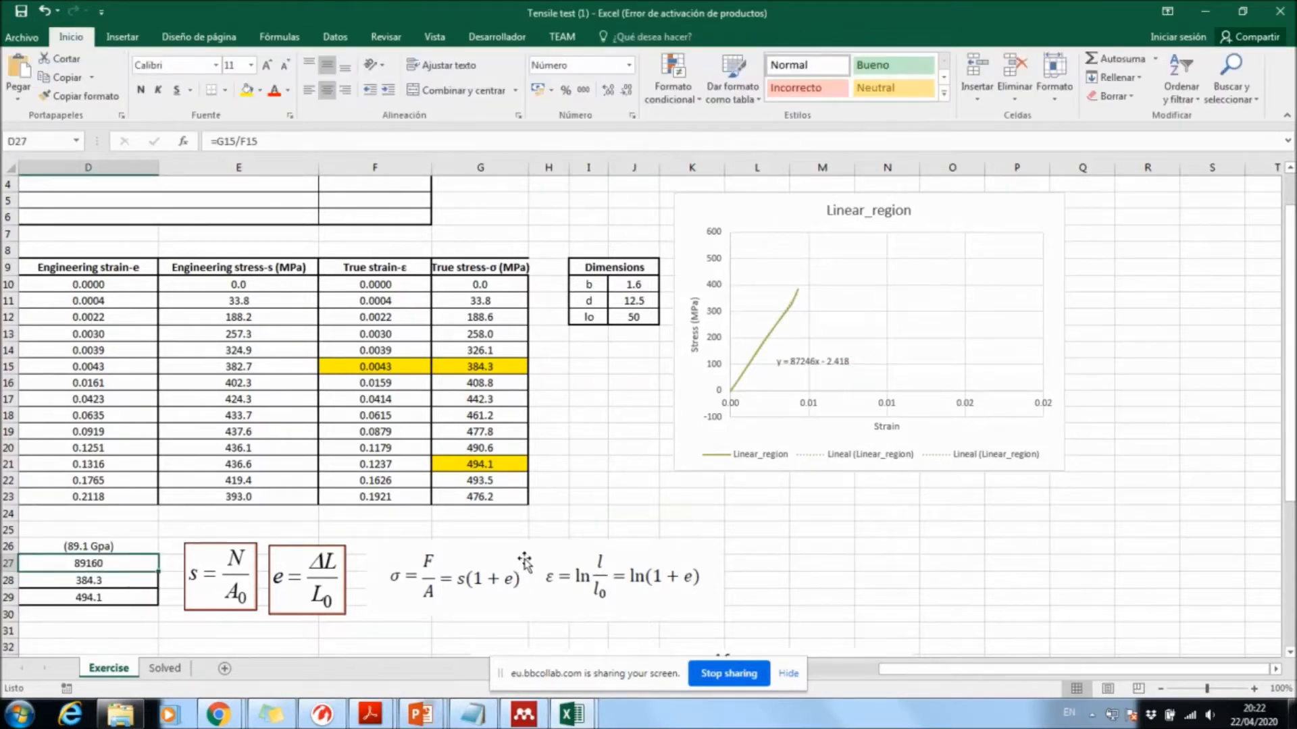
text(87246)
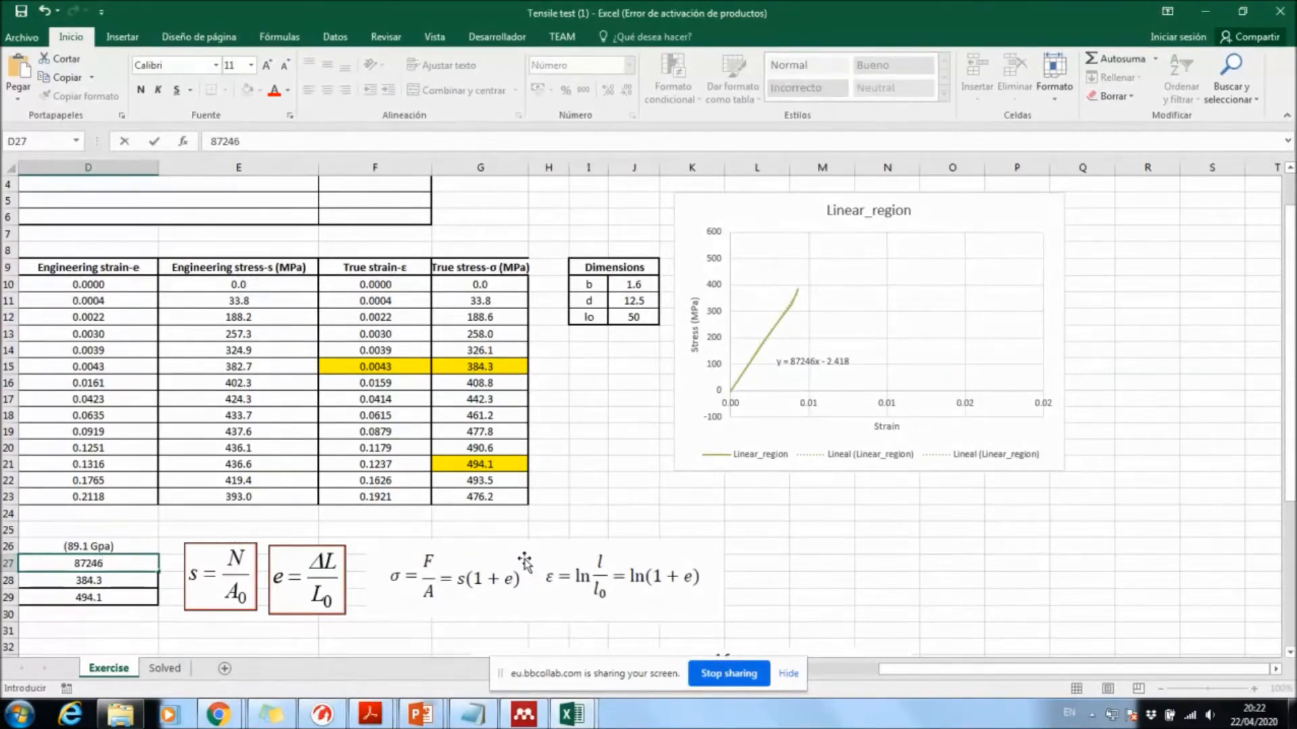
key(ctrl+Return)
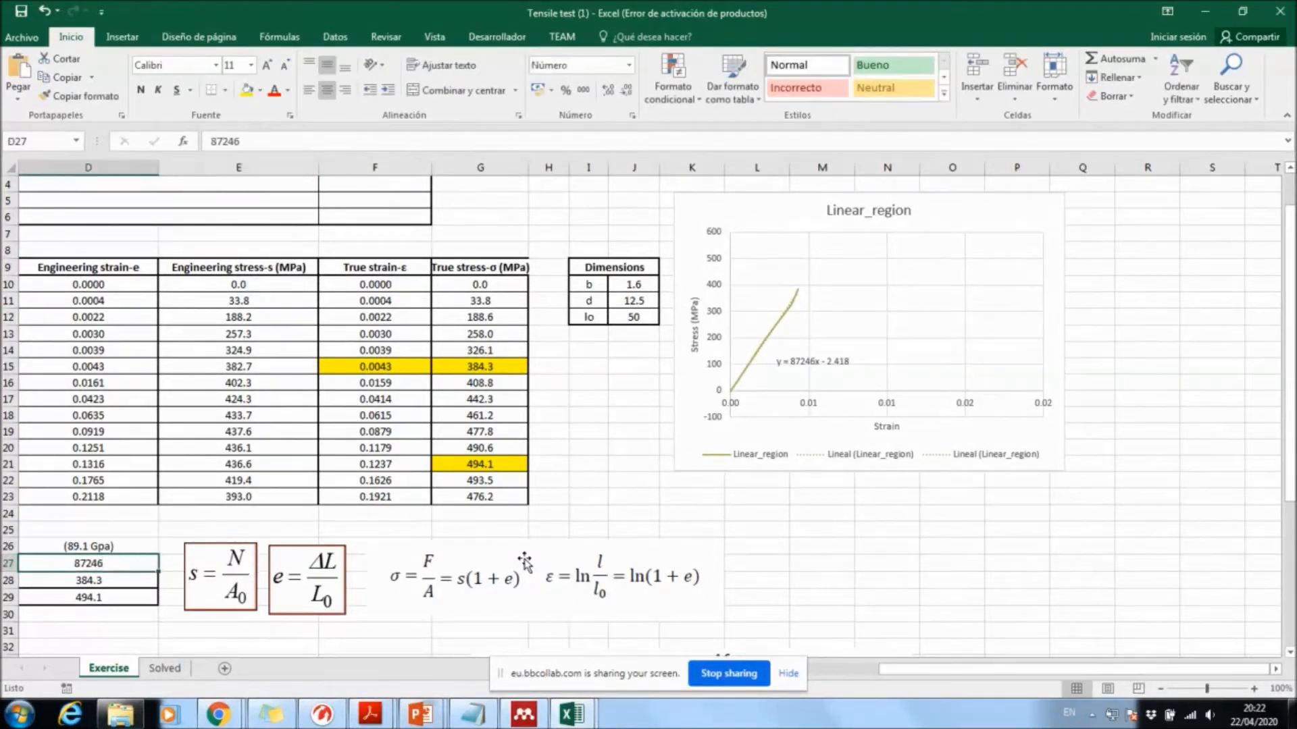
scroll(524, 563, left, 1)
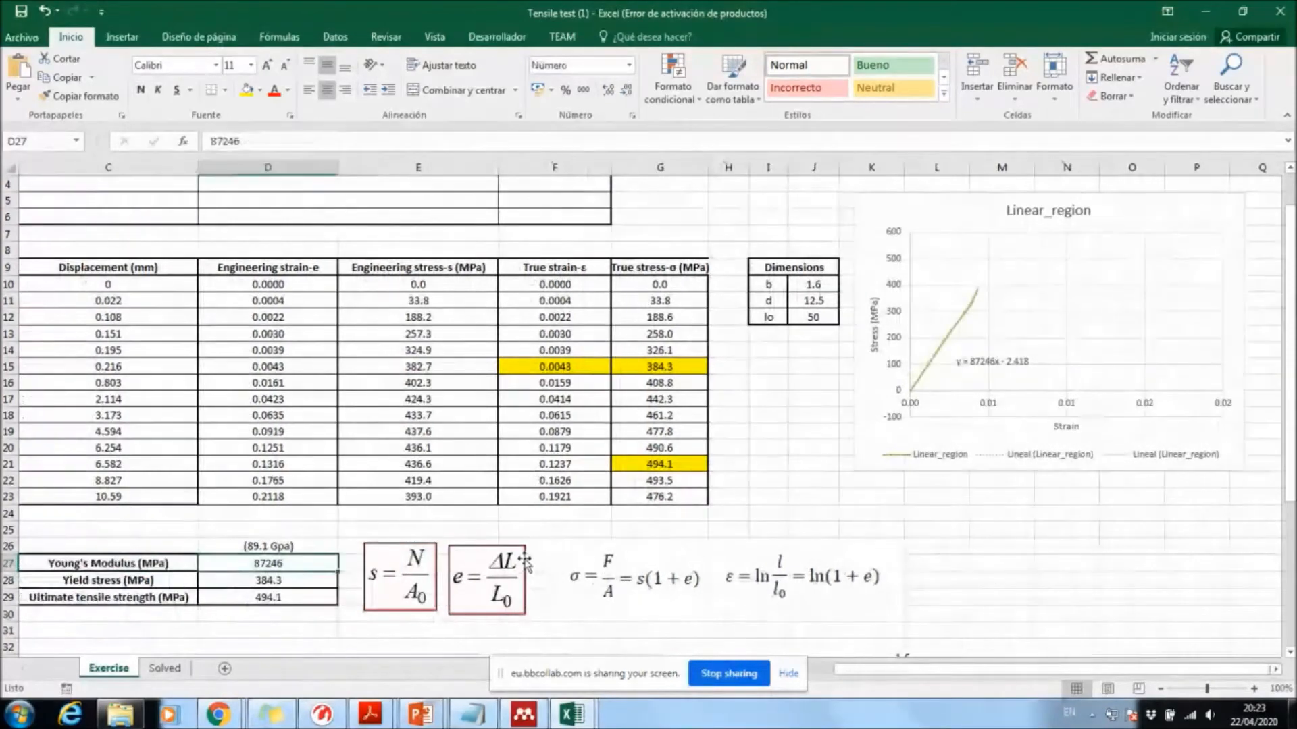
key(Up)
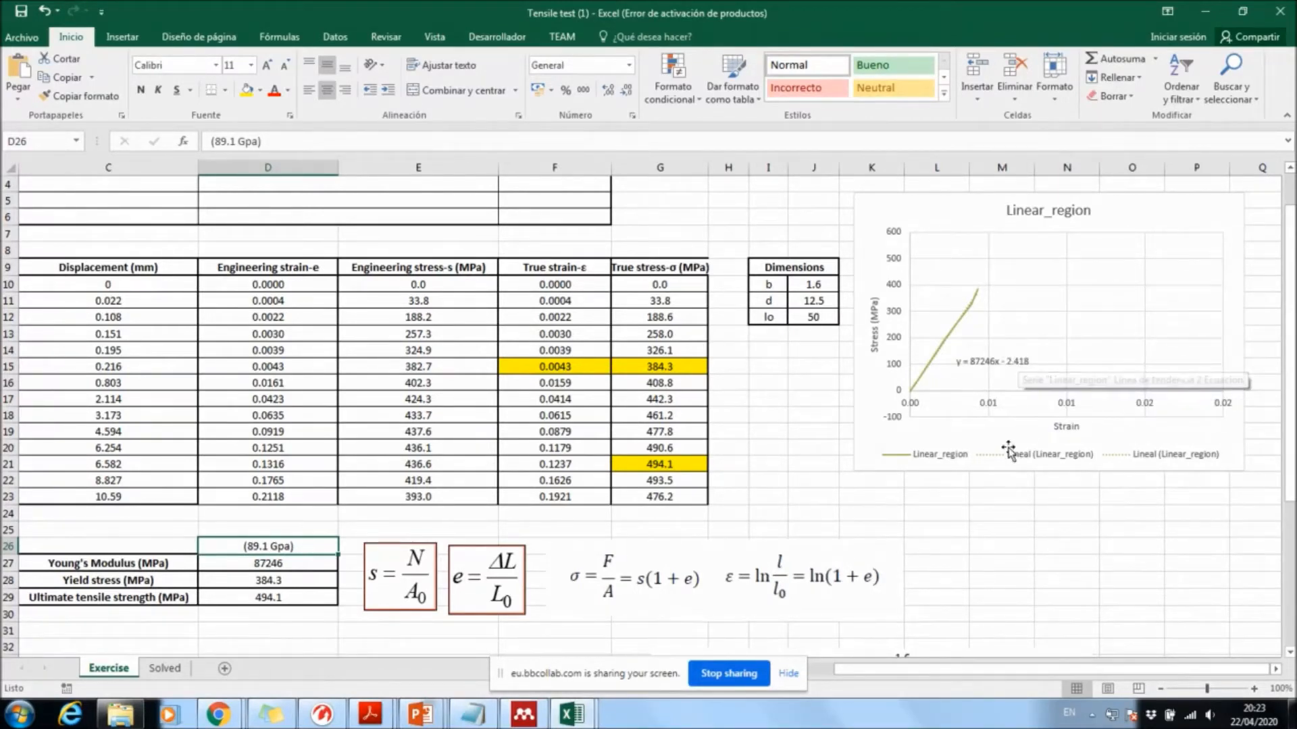
Step: Extrapolate the Linear_region trendline forward by 0.01 periods
drag(901, 481, 870, 485)
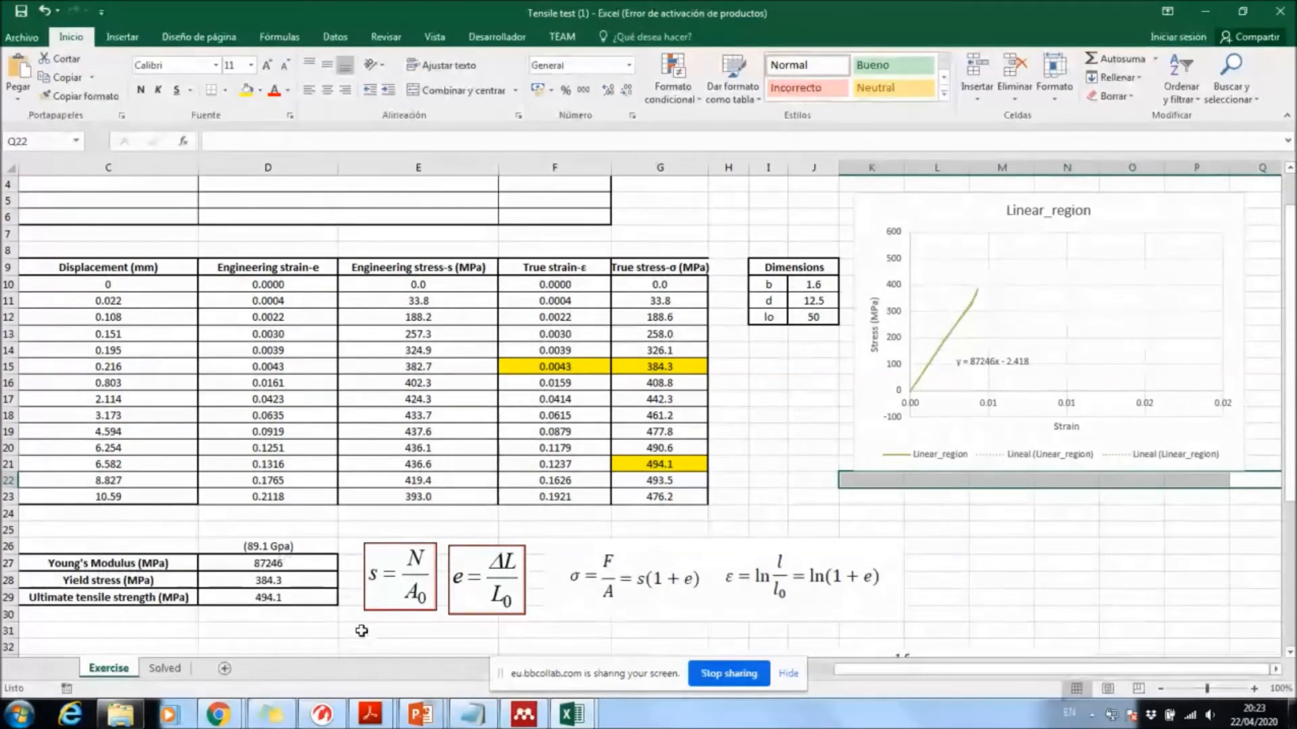
click(1001, 439)
double_click(968, 319)
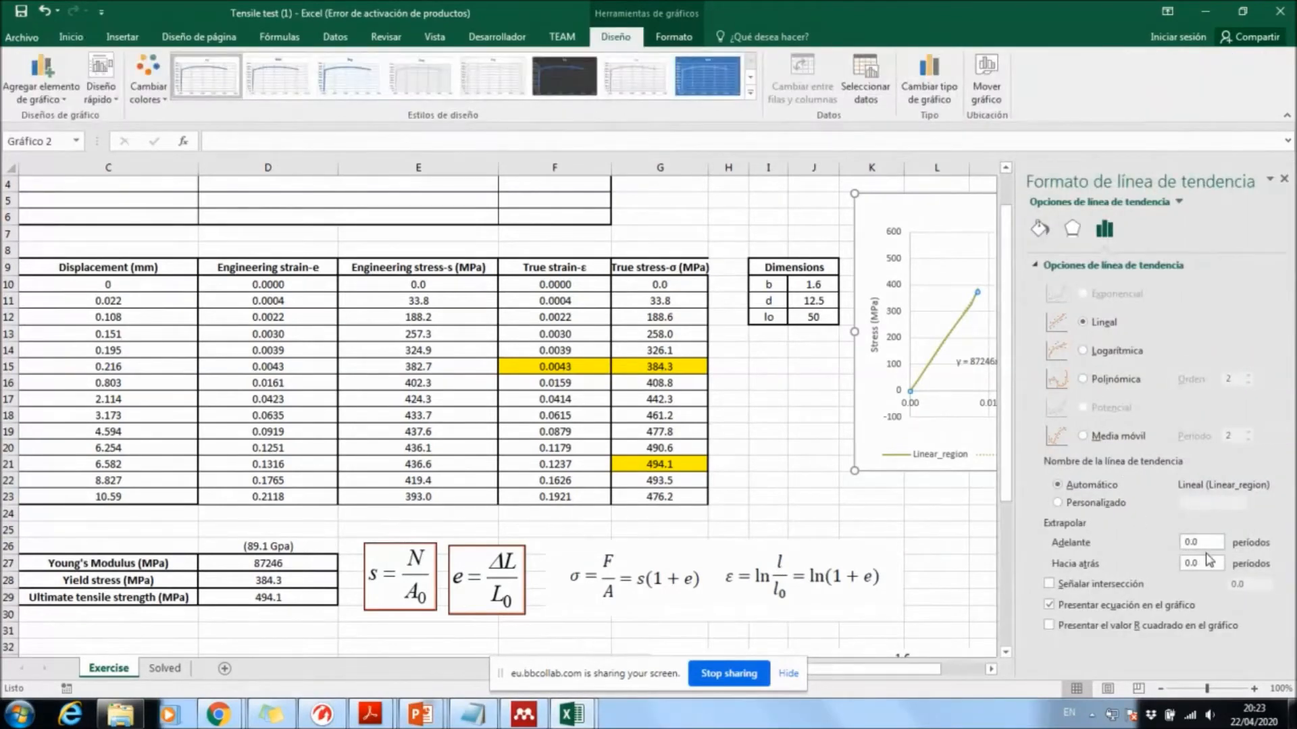
drag(1206, 565, 1189, 544)
text(0.01)
click(1285, 177)
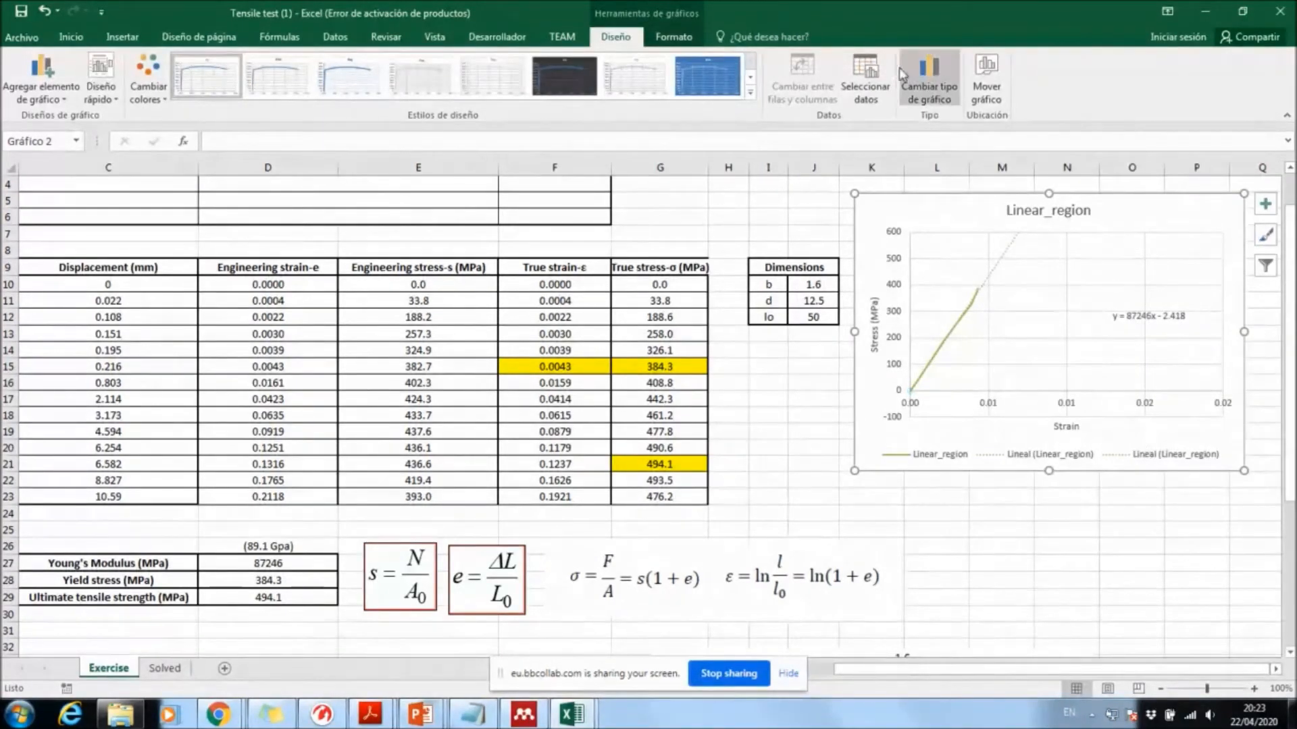
Step: Show the Eng and VERDADERO series in the chart again alongside Linear_region
click(866, 73)
click(343, 254)
click(343, 270)
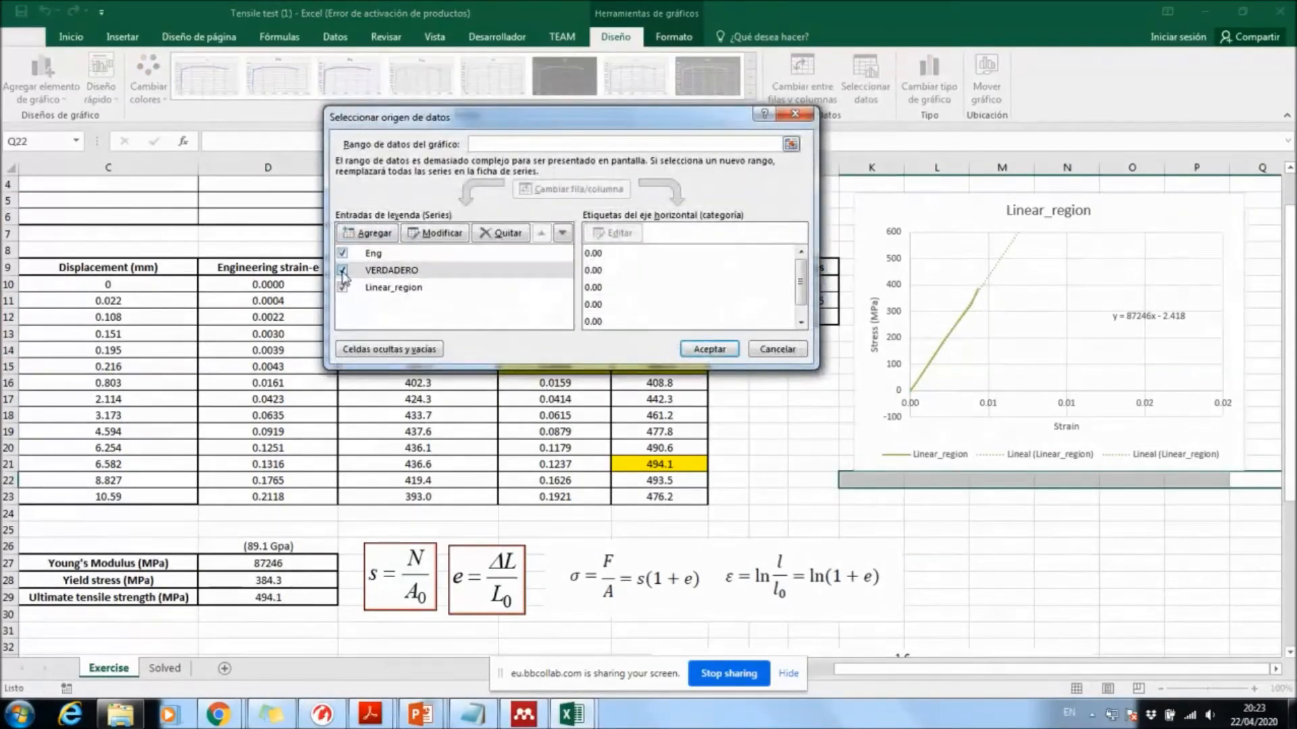
click(716, 351)
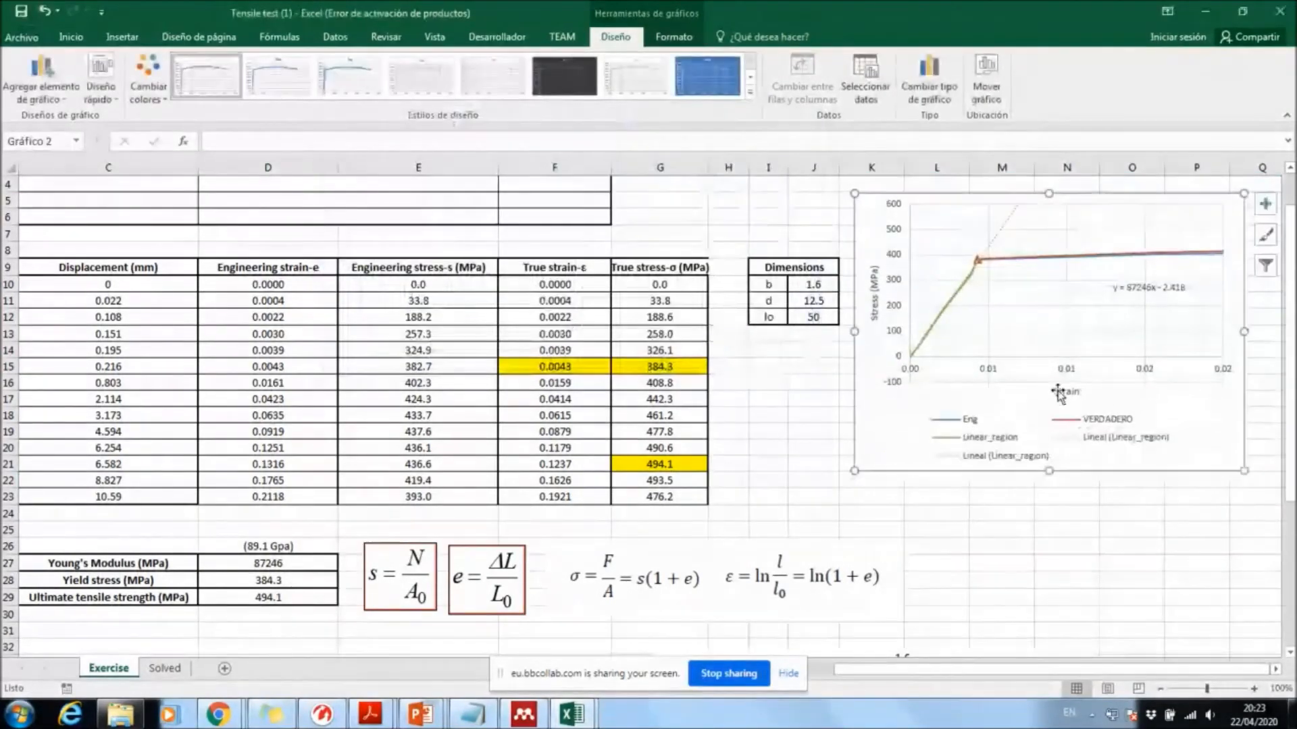
Step: Set the maximum of the chart's horizontal strain axis to 0.3
double_click(1074, 371)
click(1169, 329)
text(0.)
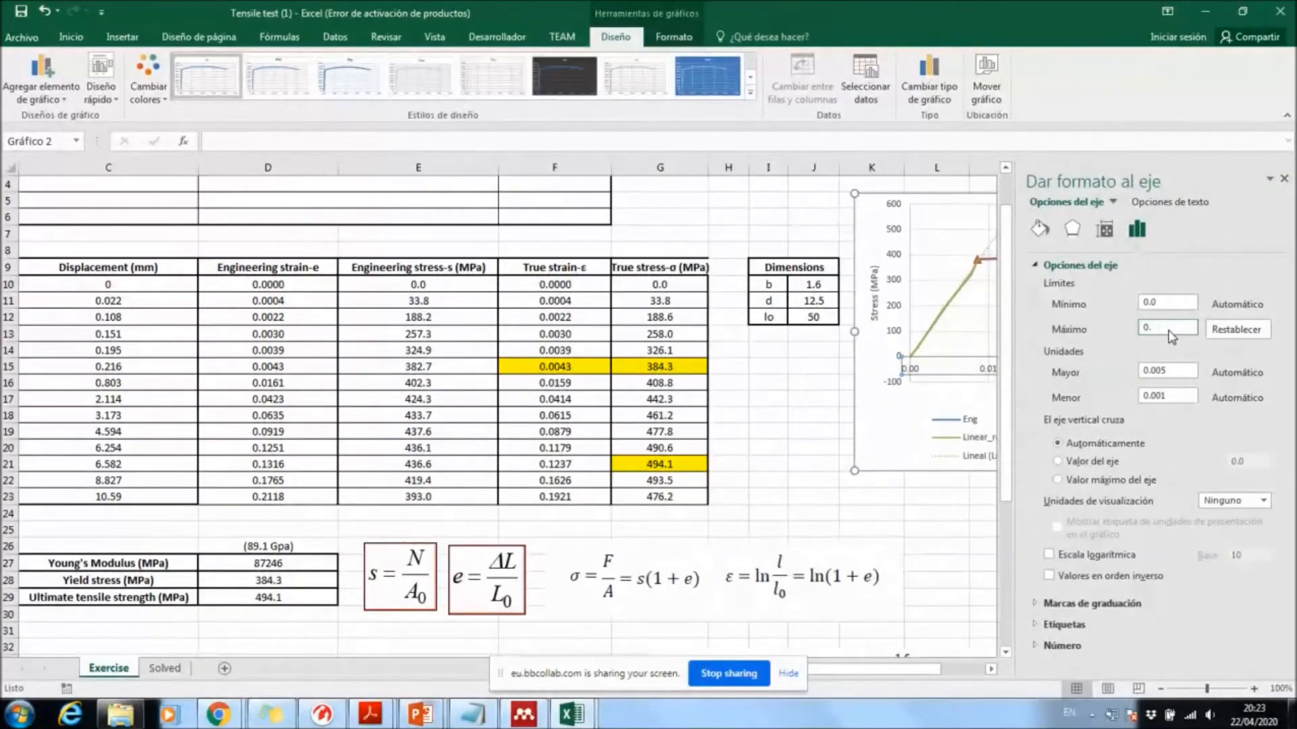
text(3)
key(Return)
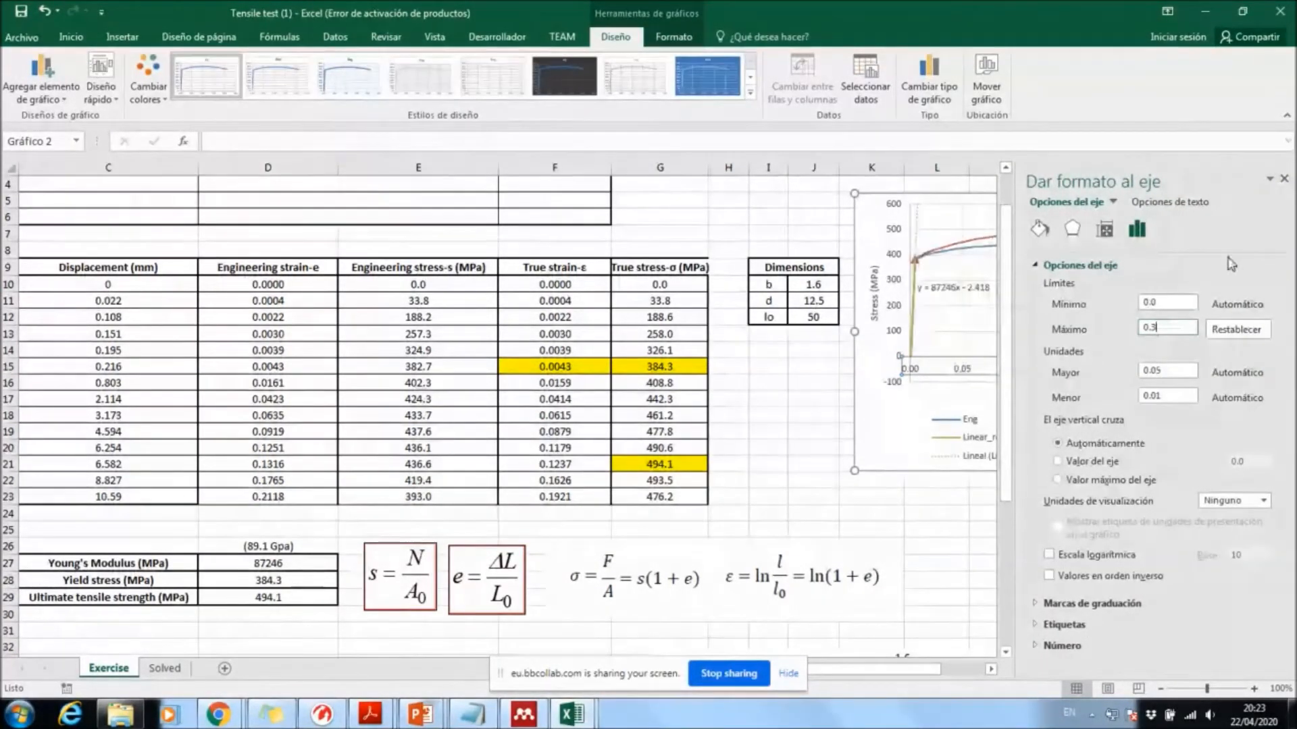
click(1285, 180)
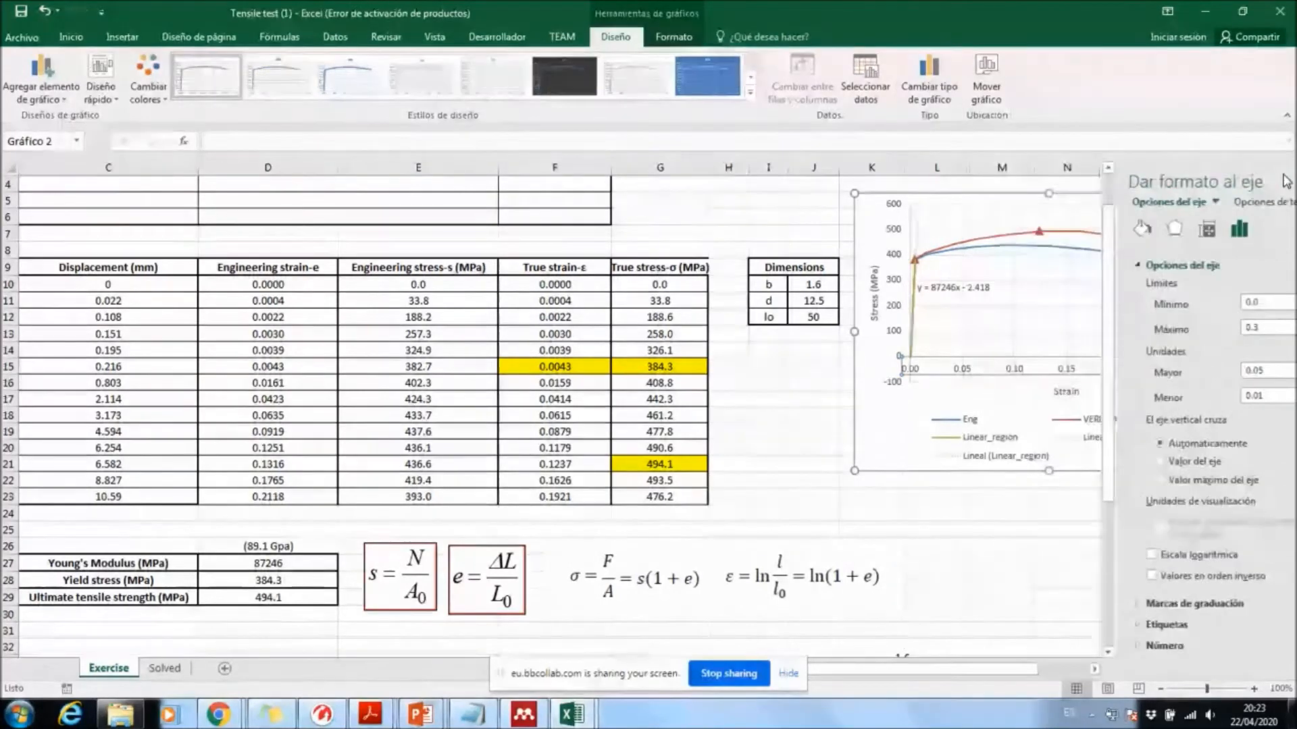
Step: Set the maximum of the chart's horizontal strain axis to 0.2
double_click(1169, 372)
click(1171, 329)
key(BackSpace)
text(2)
key(Return)
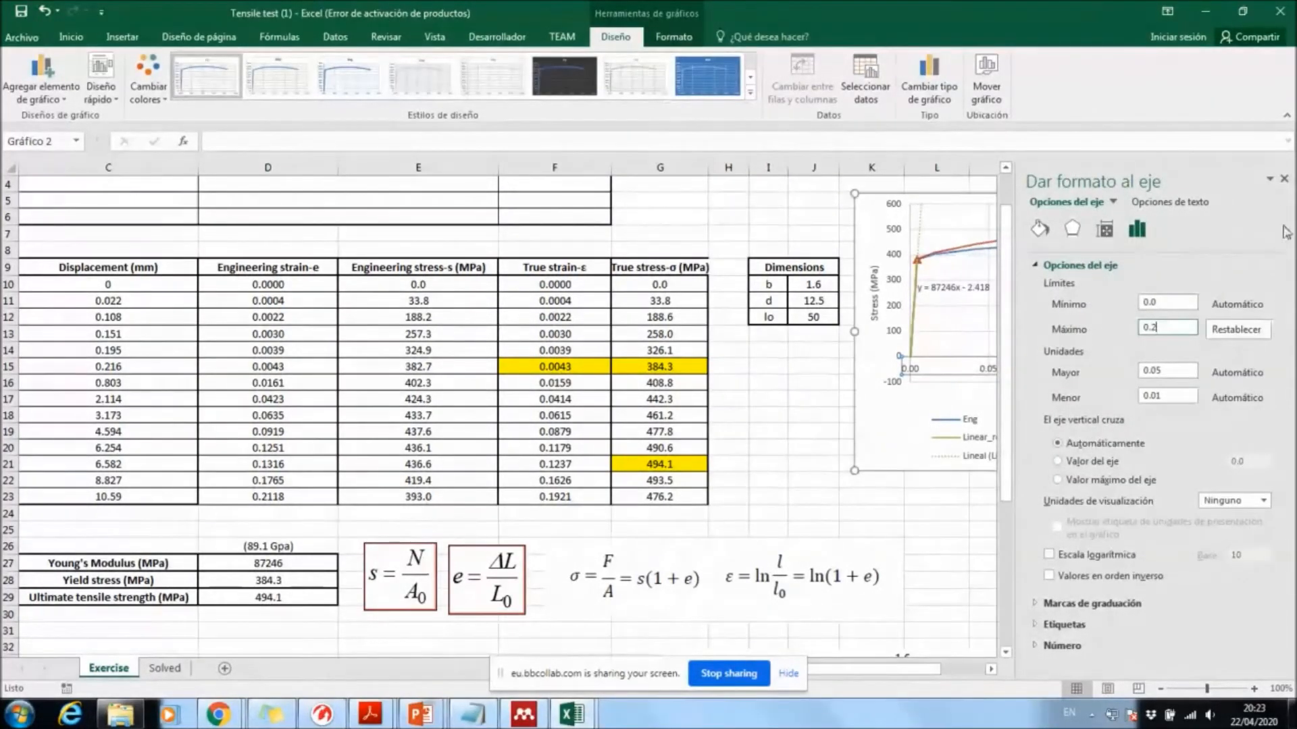
click(1284, 180)
Step: Widen the stress-strain chart slightly and move the trendline equation label down near the strain axis, clear of the curves
click(960, 290)
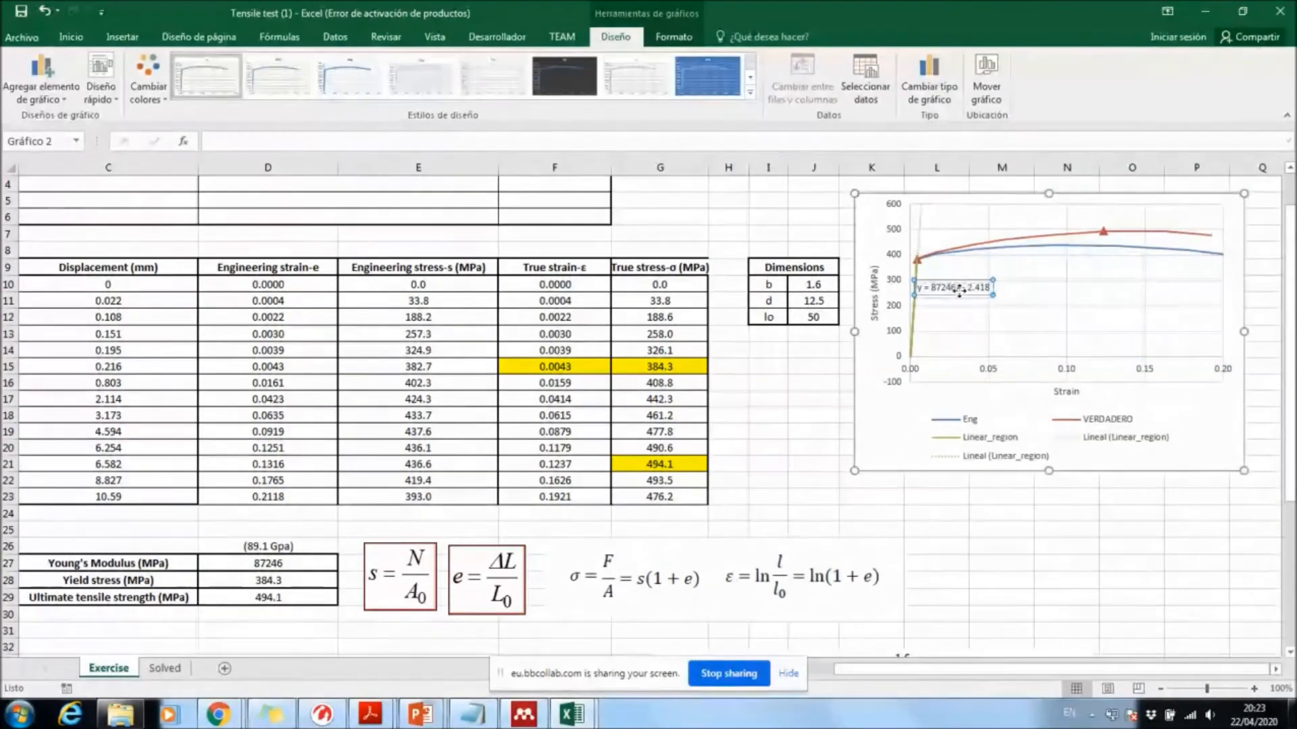
drag(960, 291, 966, 307)
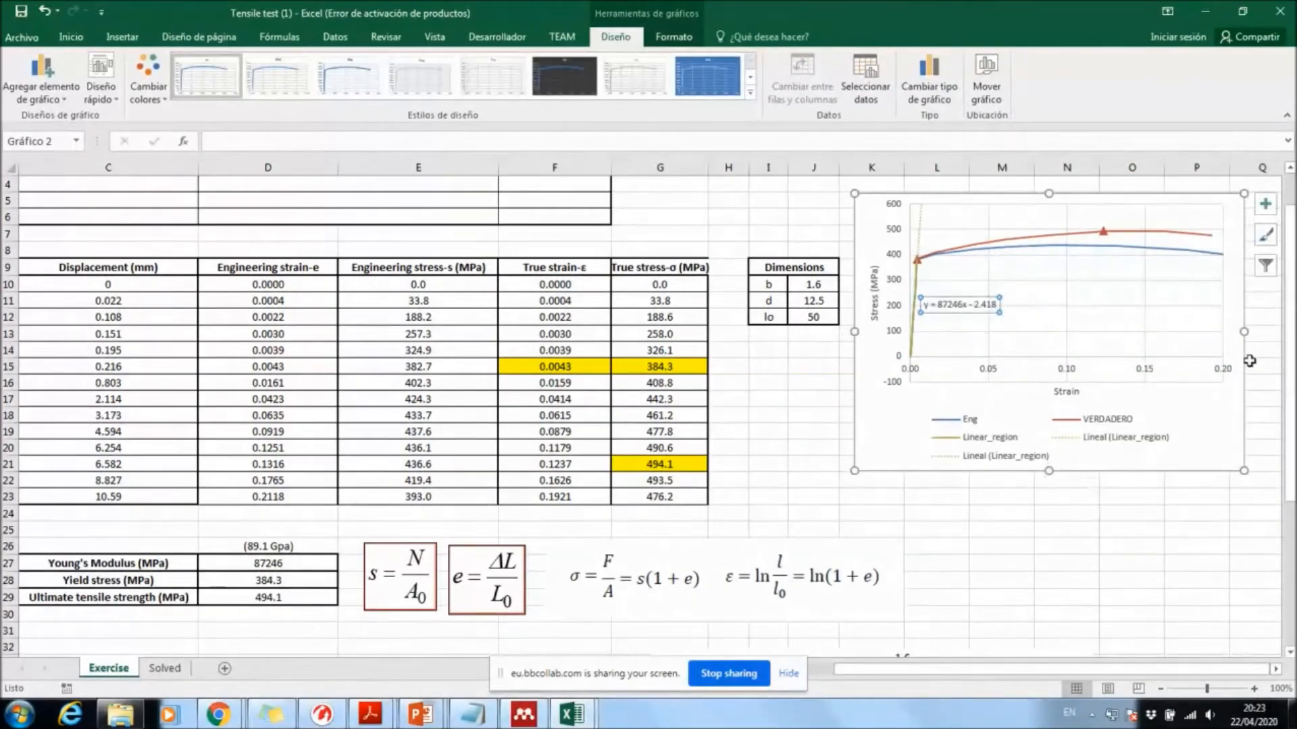
drag(1252, 325, 1271, 331)
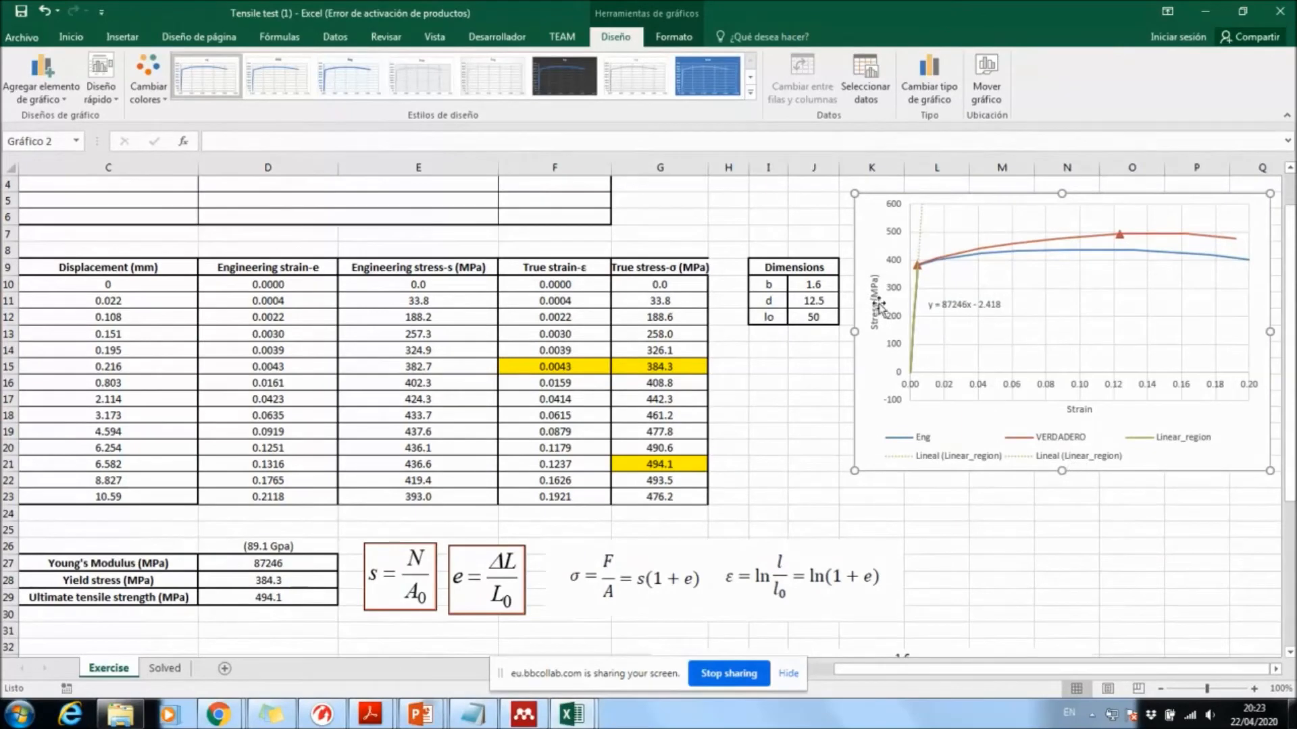
click(963, 303)
drag(965, 340, 965, 342)
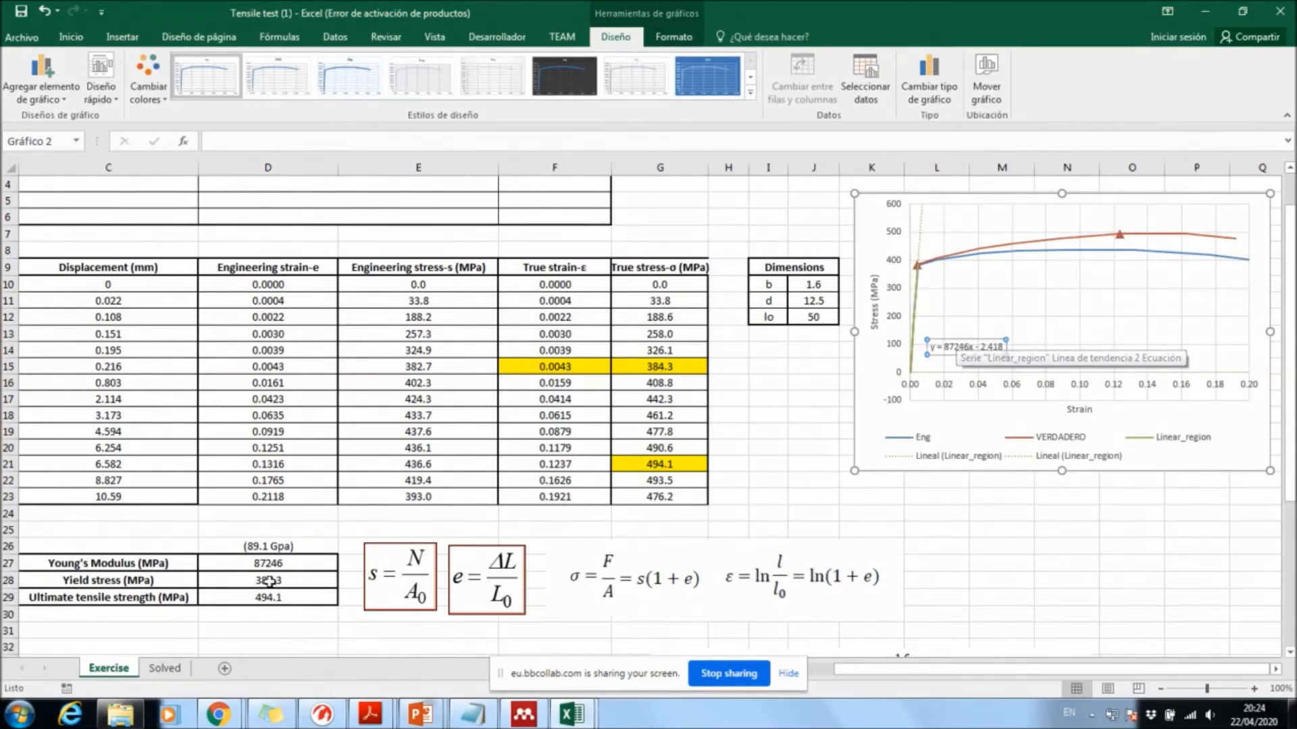
drag(270, 563, 296, 591)
click(999, 597)
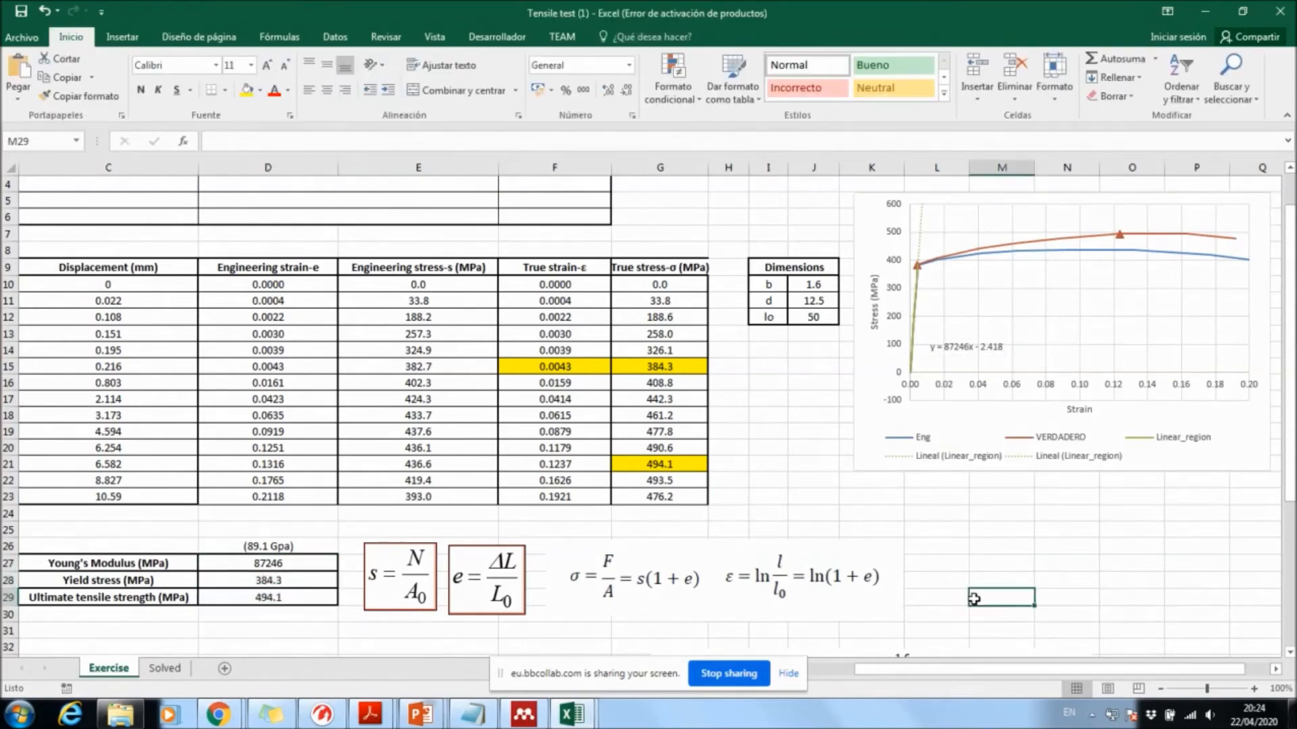